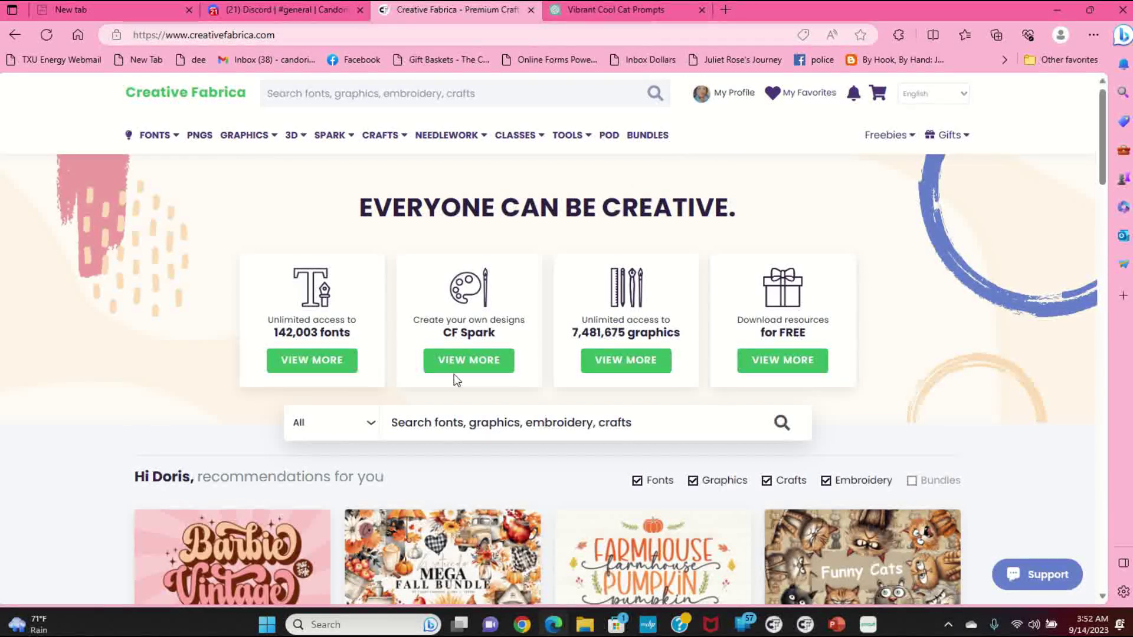
Open the CF Spark Art generator from Creative Fabrica's CF Spark tools, ready for a text prompt.
click(481, 358)
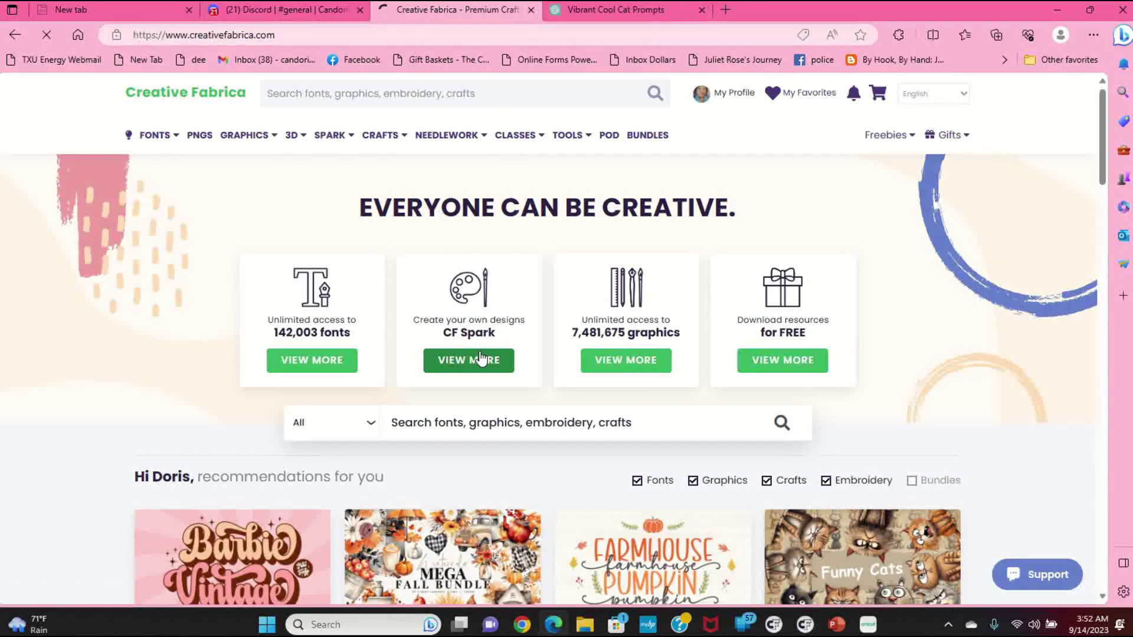
scroll(346, 359, down, 3)
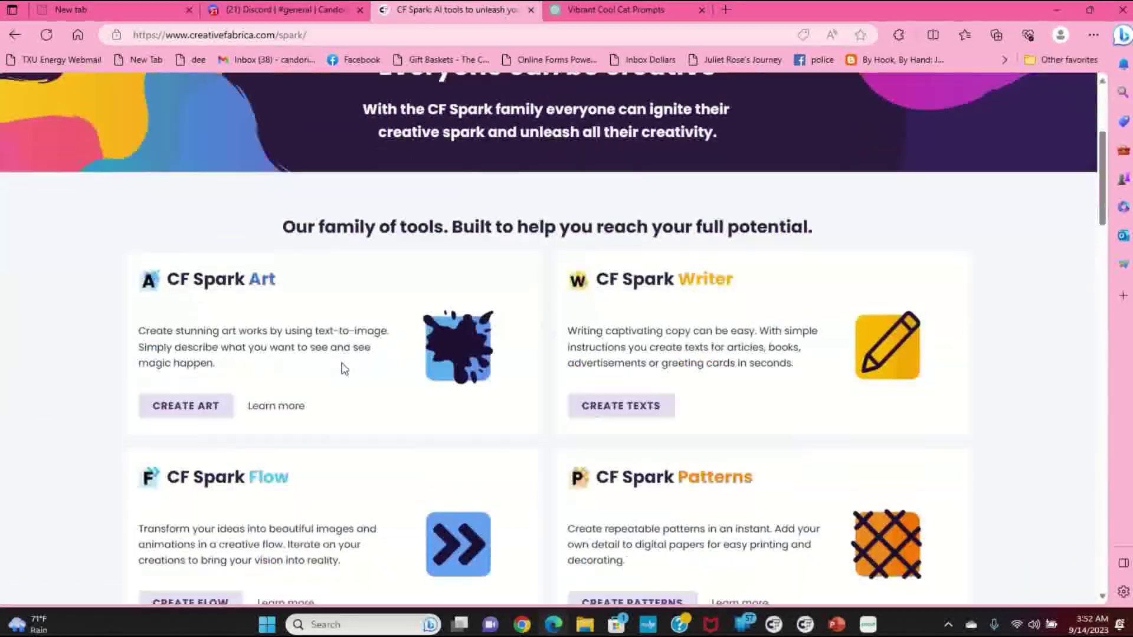
scroll(346, 368, down, 1)
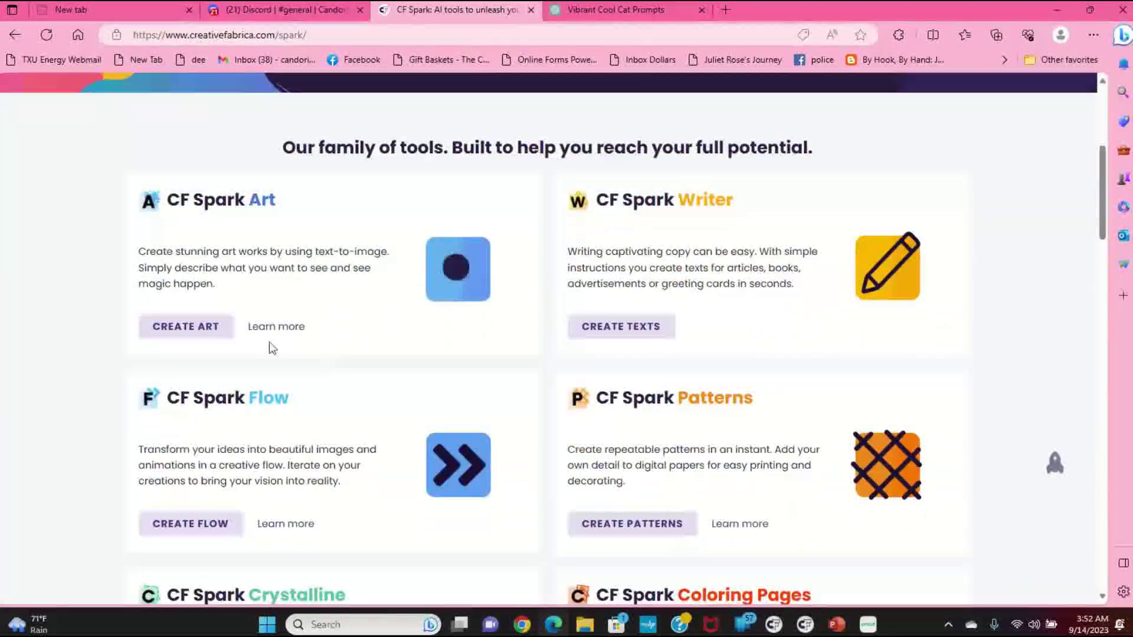
click(158, 333)
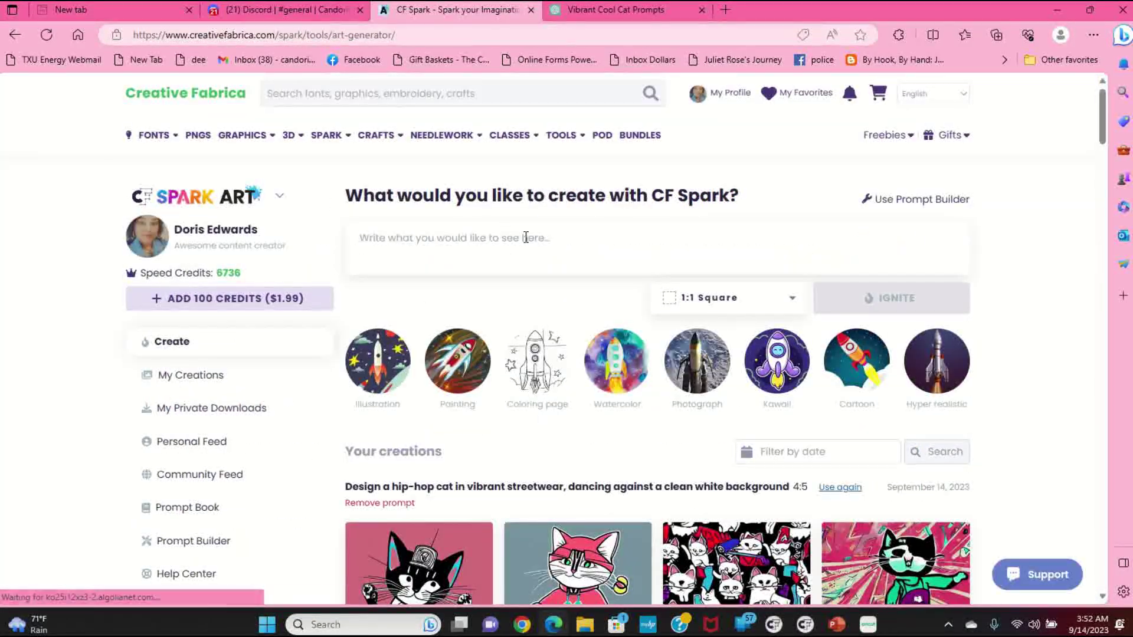
click(419, 236)
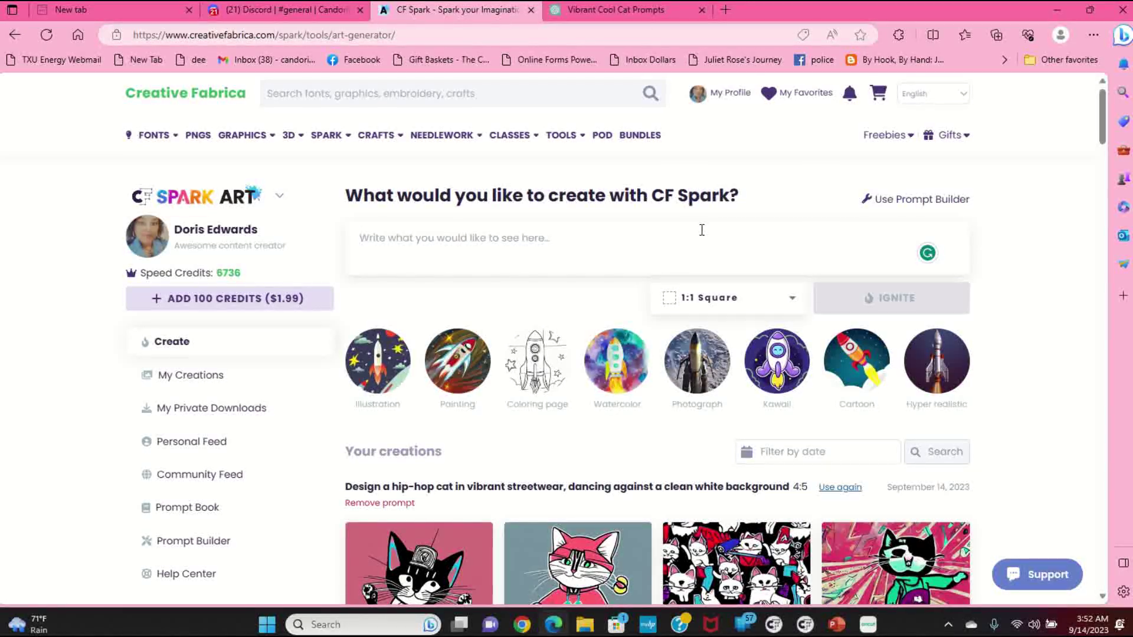
In ChatGPT, copy the earlier request for 10 hip-hop cats or dogs t-shirt prompts into a new chat.
click(644, 10)
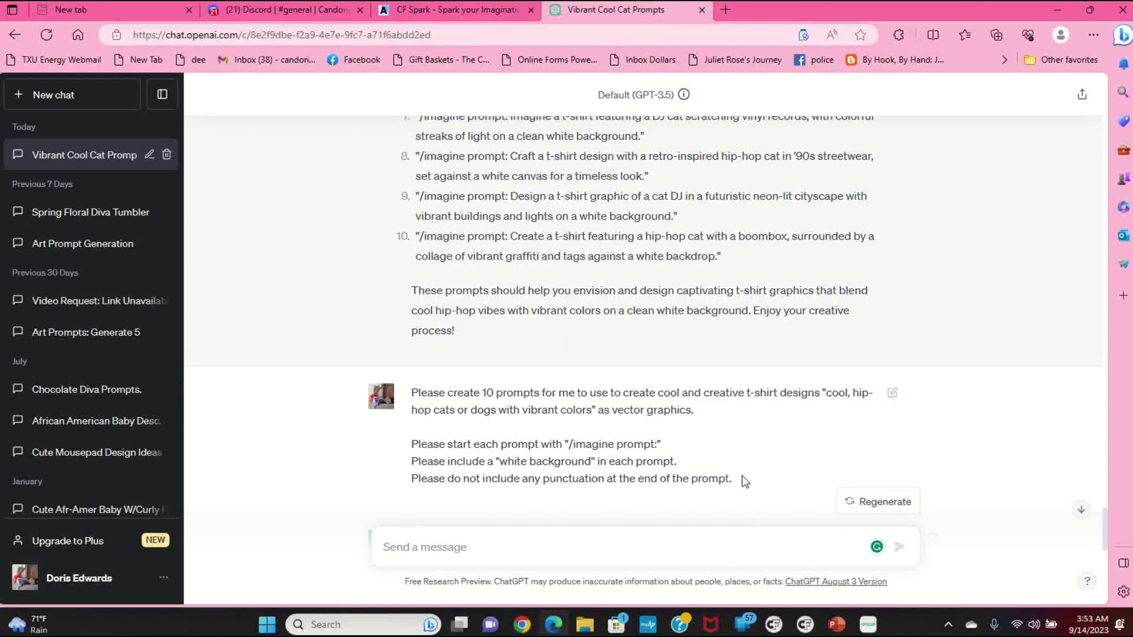
drag(741, 478, 410, 391)
right_click(411, 407)
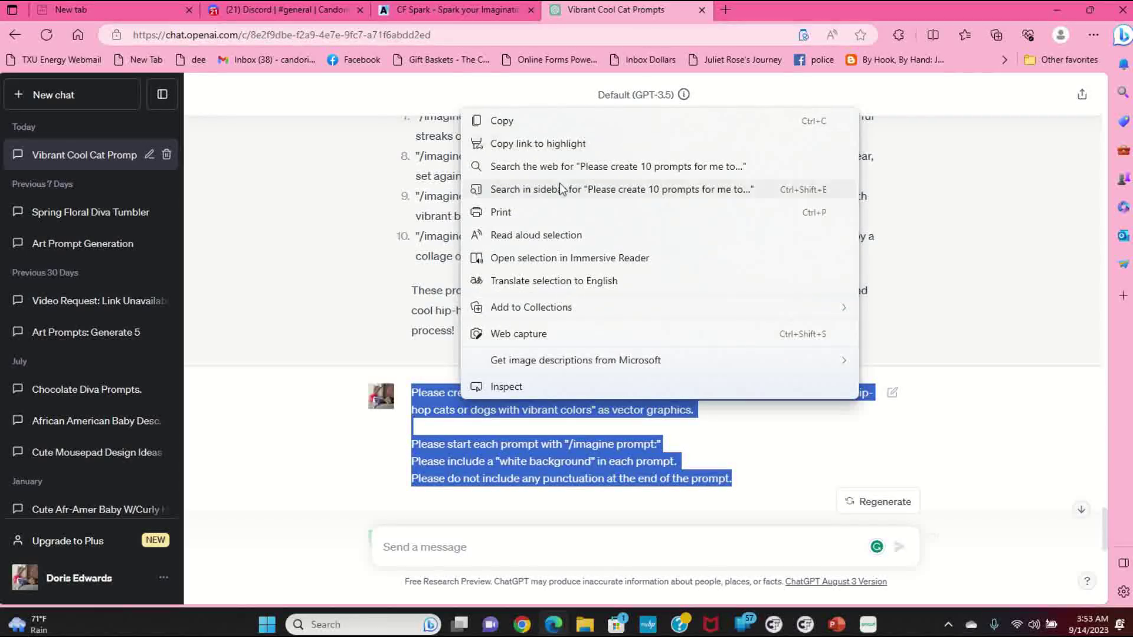
click(524, 124)
click(32, 94)
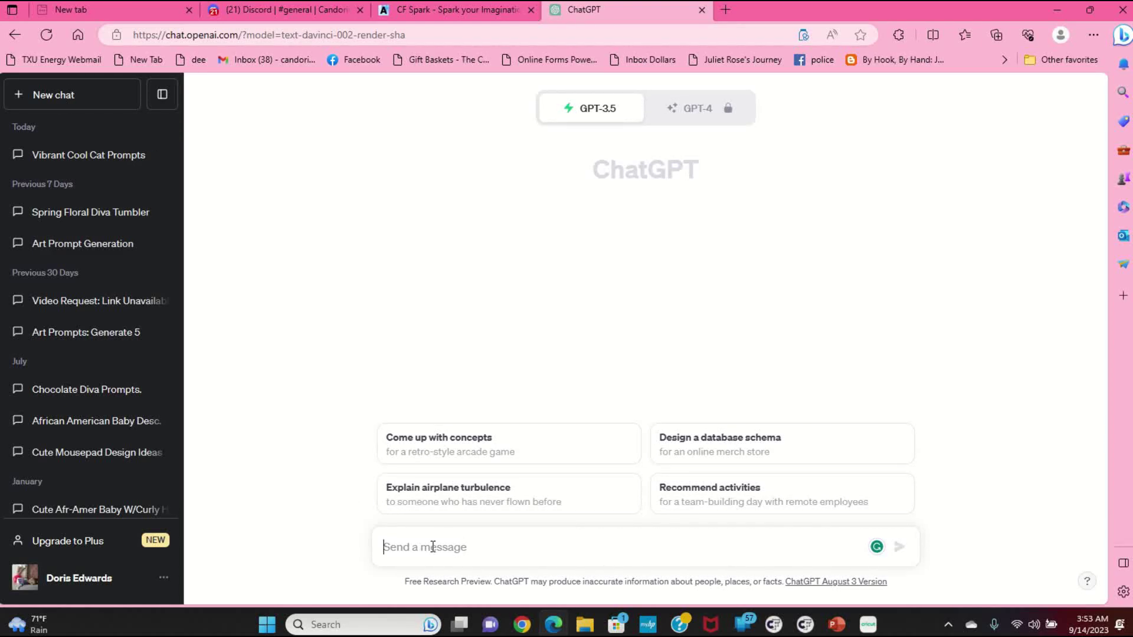
key(ctrl+v)
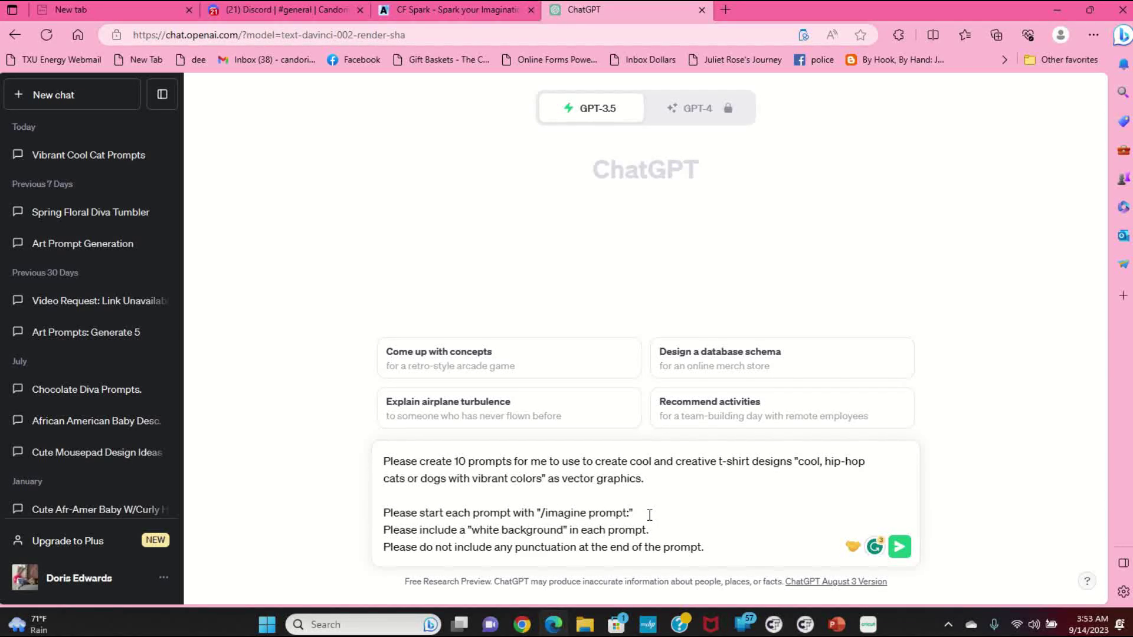
Delete the line "Please start each prompt with "/imagine prompt:"" from the unsent request.
drag(649, 514, 536, 511)
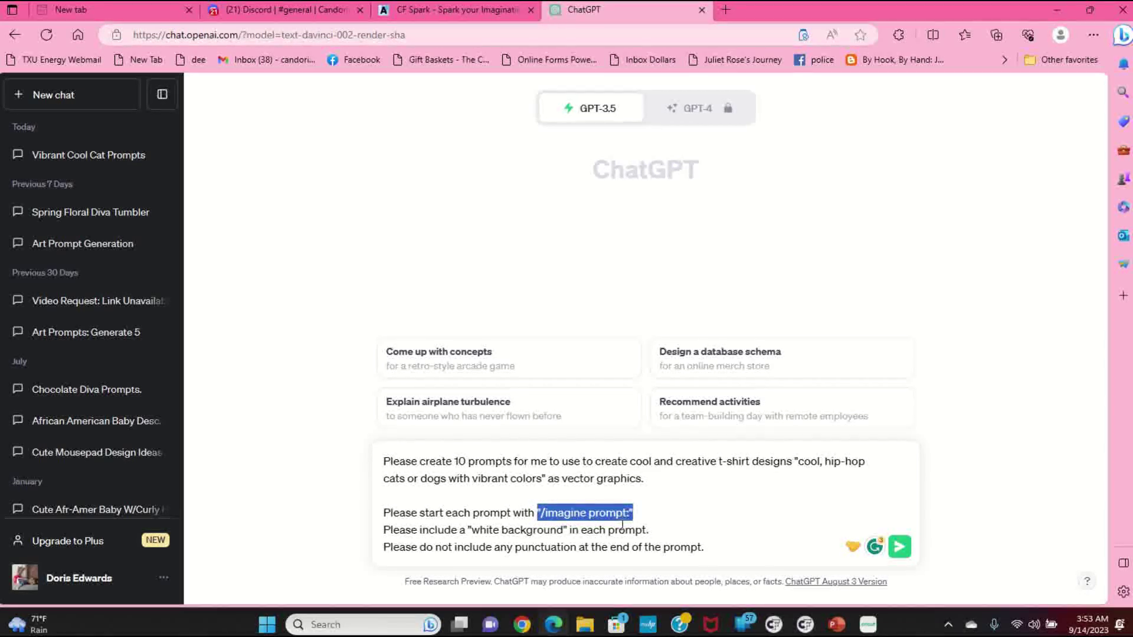
click(667, 519)
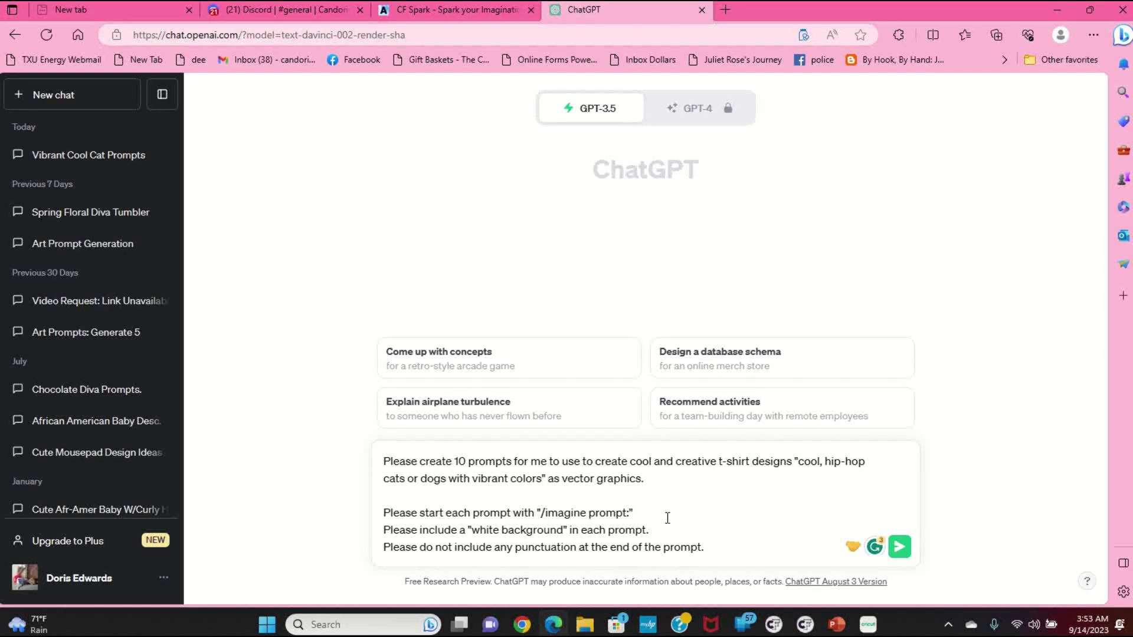
drag(643, 511, 382, 503)
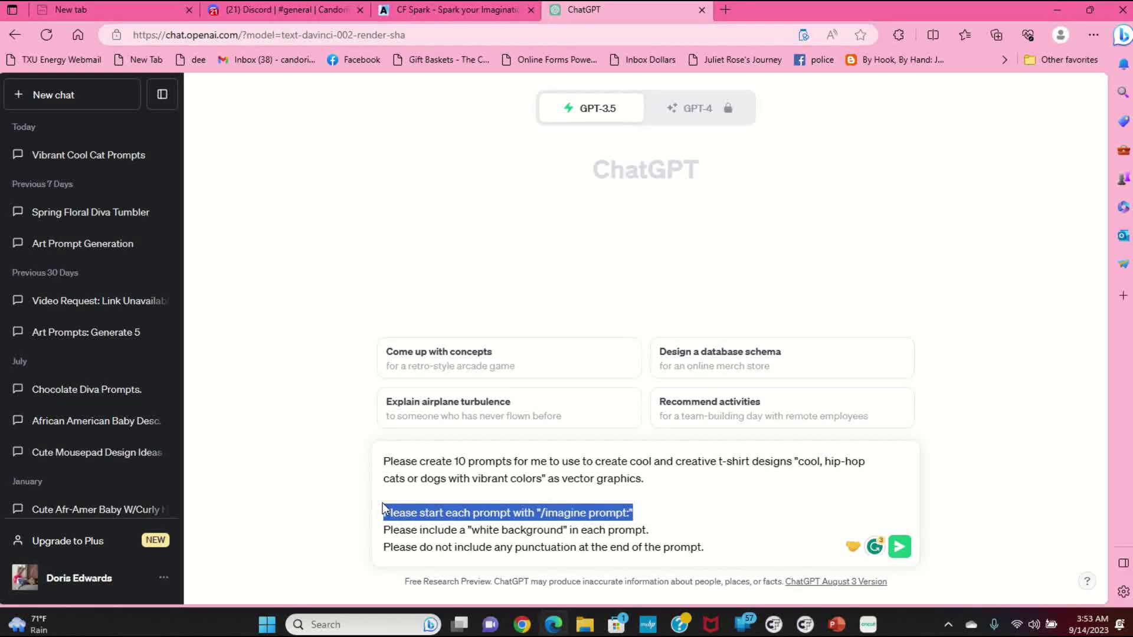
key(BackSpace)
key(BackSpace)
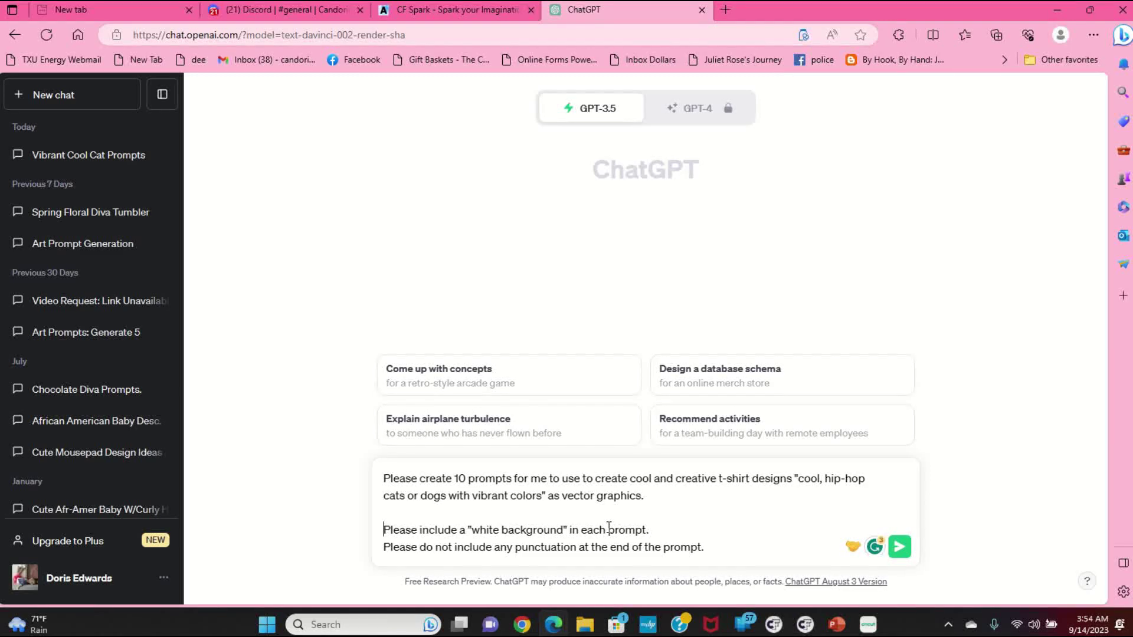
Add the closing line "Please alternate between dog or cat in each prompt." and send the request.
click(745, 549)
key(shift+Return)
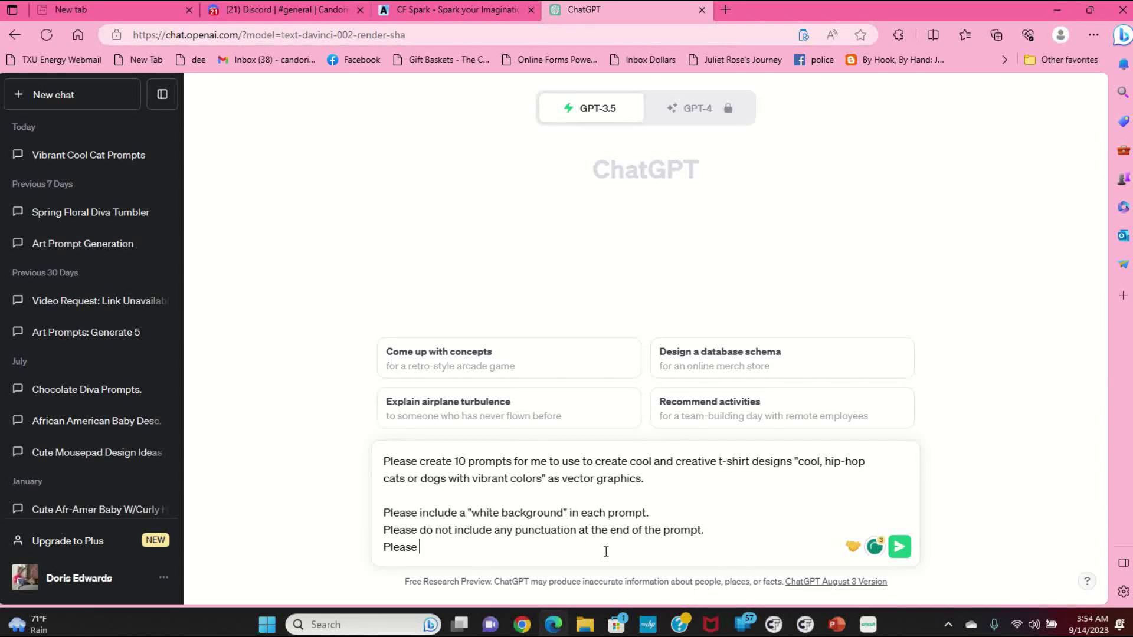
text(alternate col)
key(BackSpace)
key(BackSpace)
key(BackSpace)
key(BackSpace)
text(betwee)
text(n do)
text(g)
text( or c)
text(at )
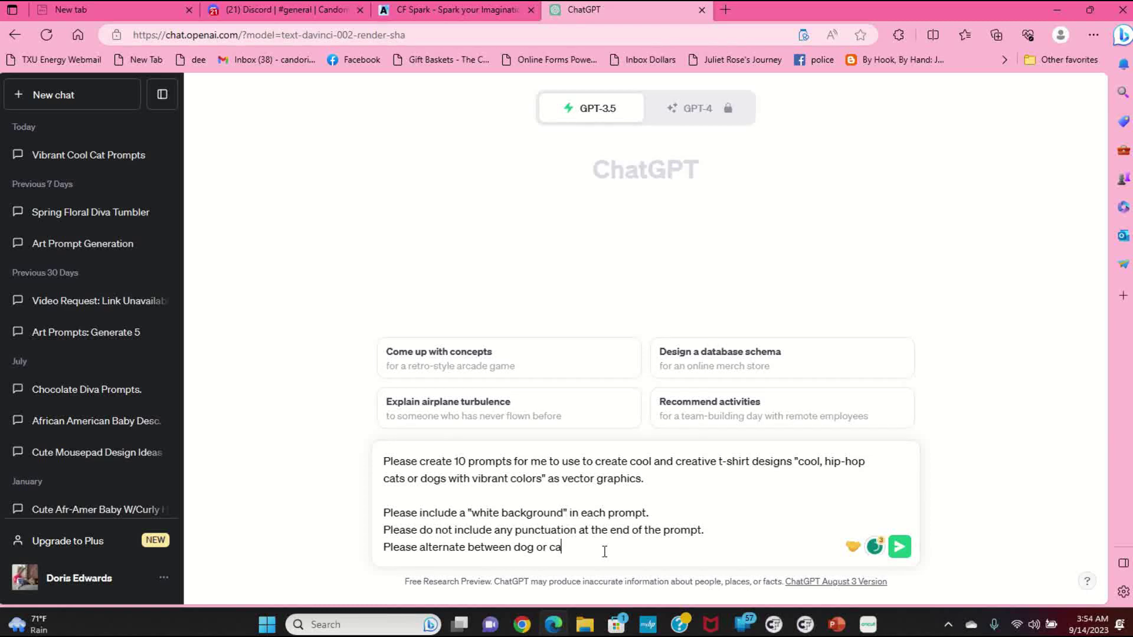
text(in each r)
text( ro)
key(BackSpace)
key(BackSpace)
text(prompt.)
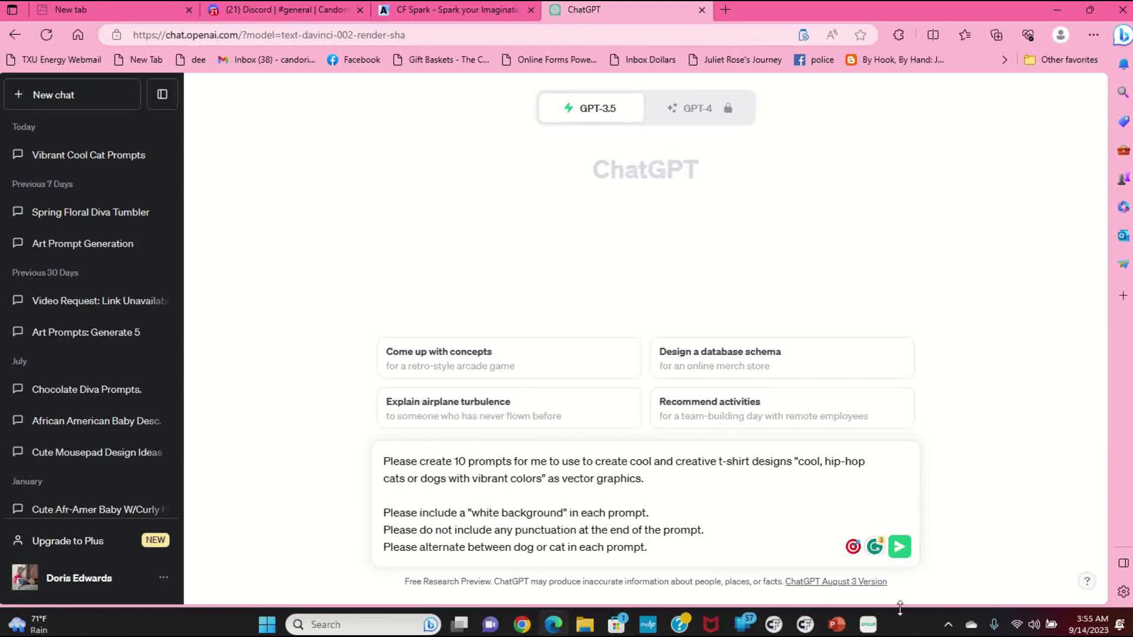
click(900, 547)
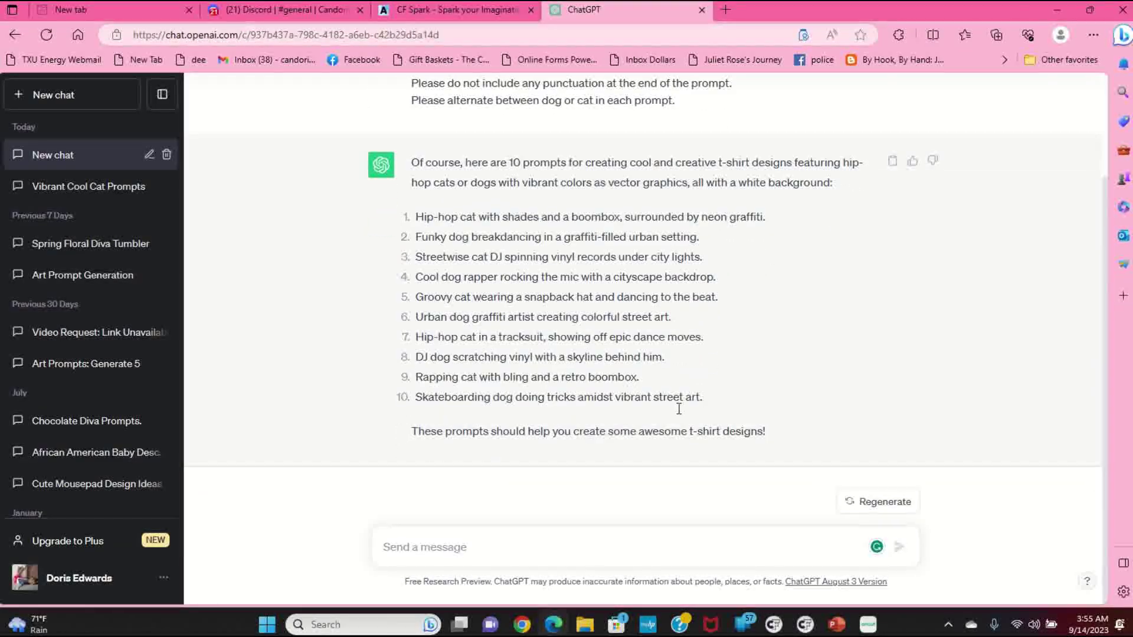
Copy the prompt "Hip-hop cat with shades and a boombox, surrounded by neon graffiti" from ChatGPT into the CF Spark Art prompt.
drag(416, 221, 763, 222)
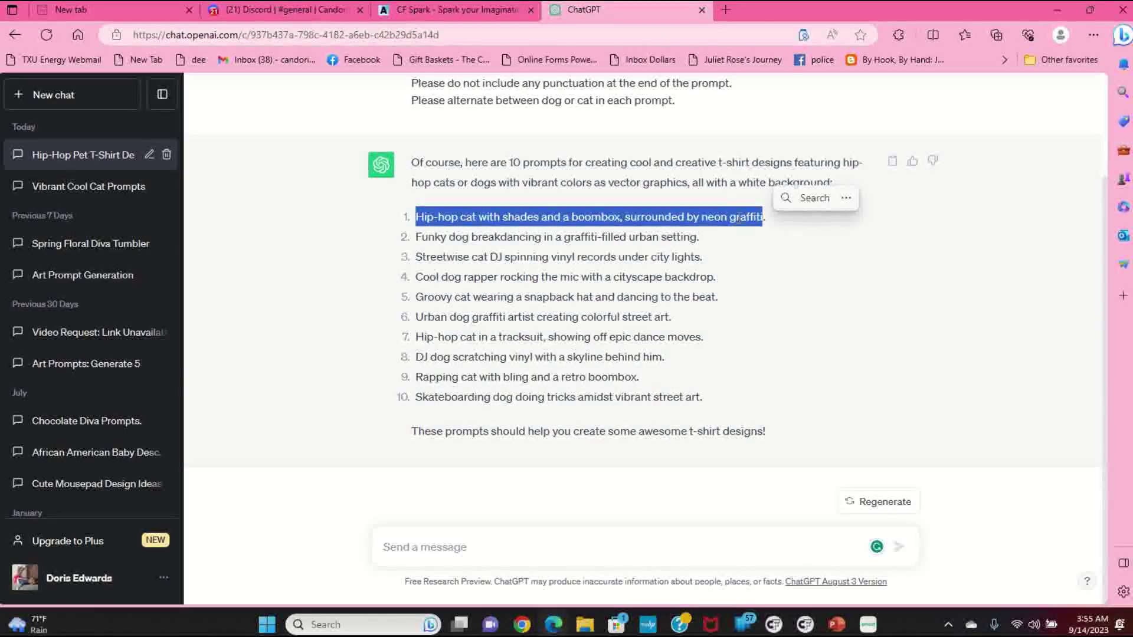
right_click(738, 219)
click(769, 231)
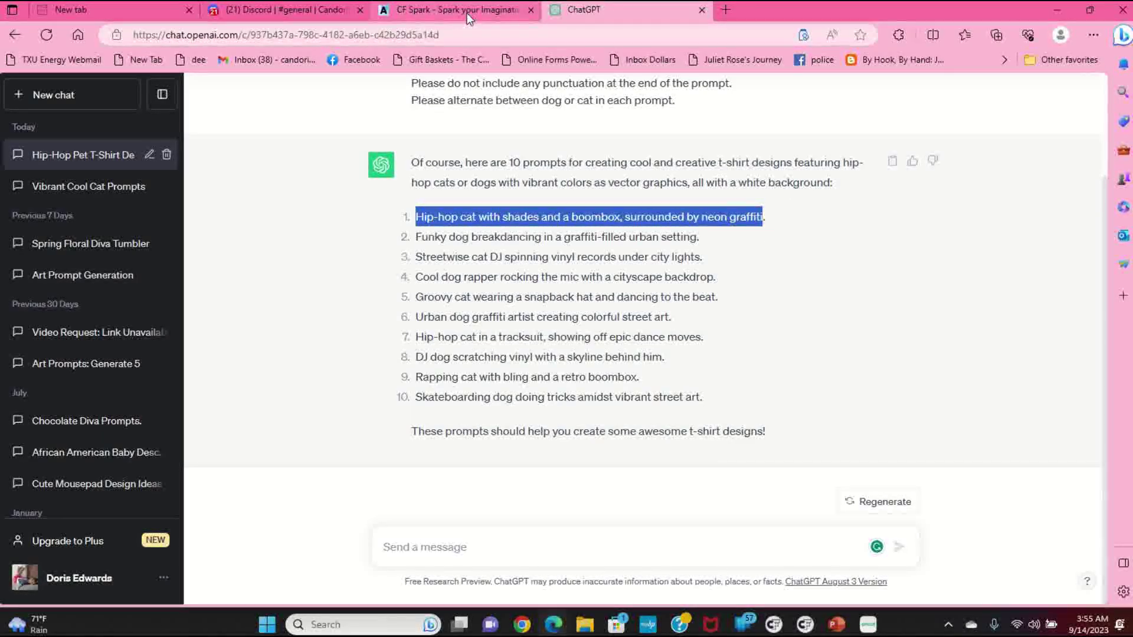
click(454, 10)
click(396, 238)
key(ctrl+v)
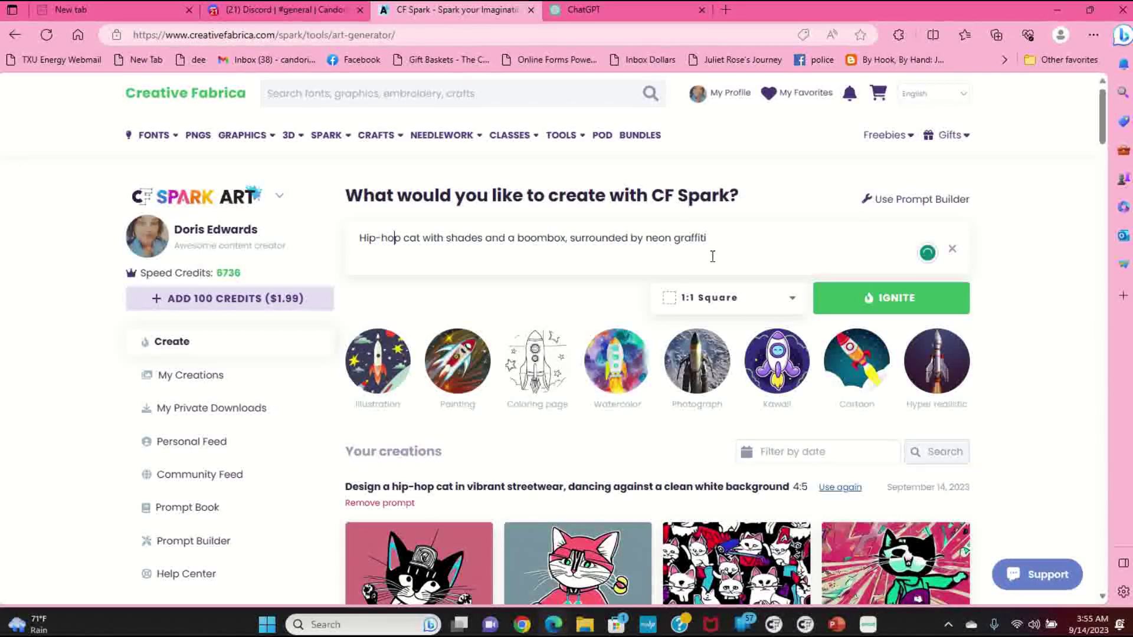
Set the image ratio to 4:5 Portrait for POD garments.
click(791, 302)
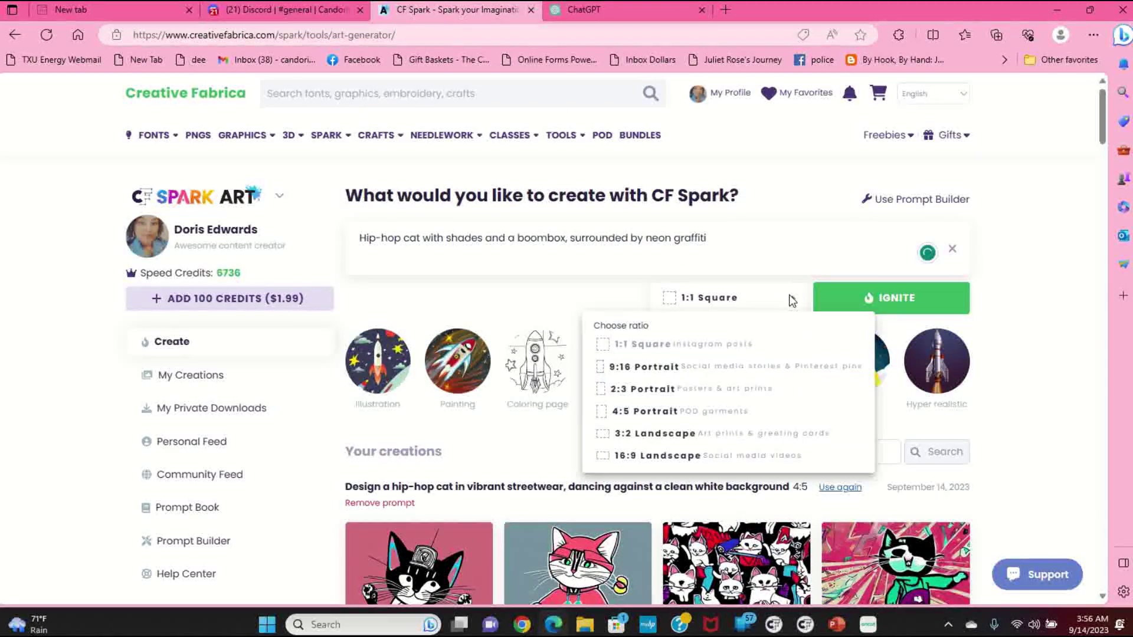
click(599, 413)
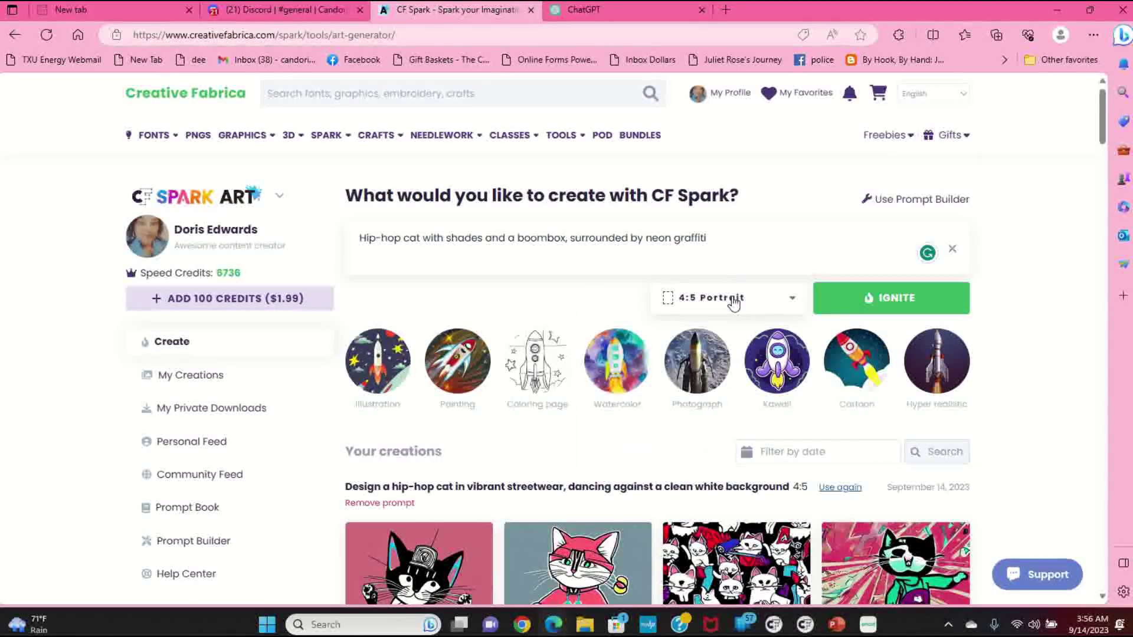
click(796, 297)
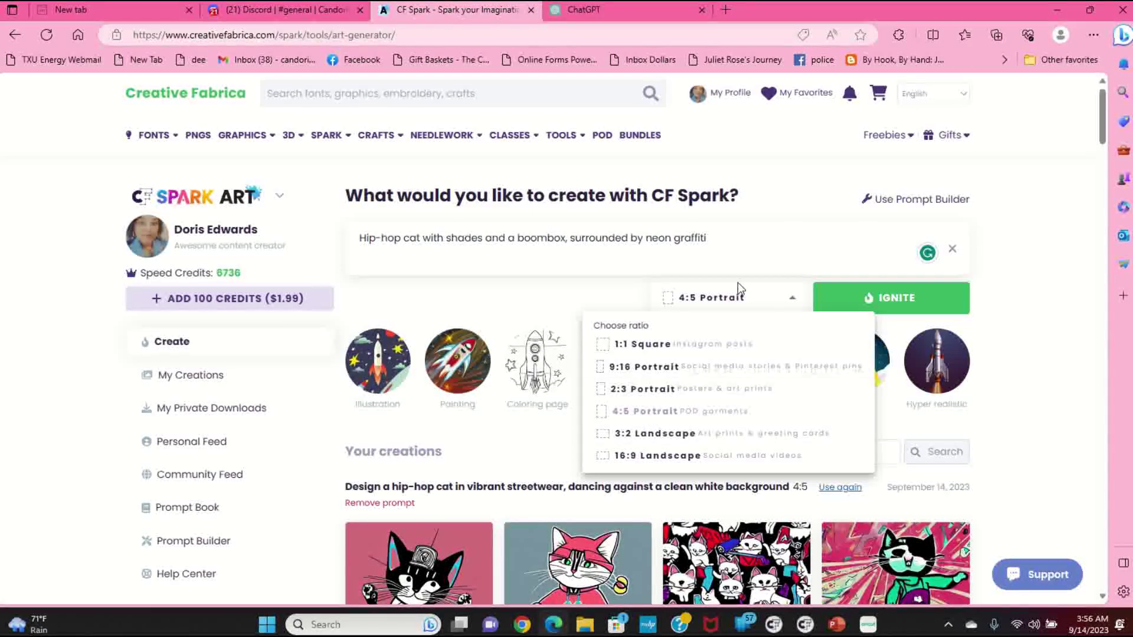
click(1015, 319)
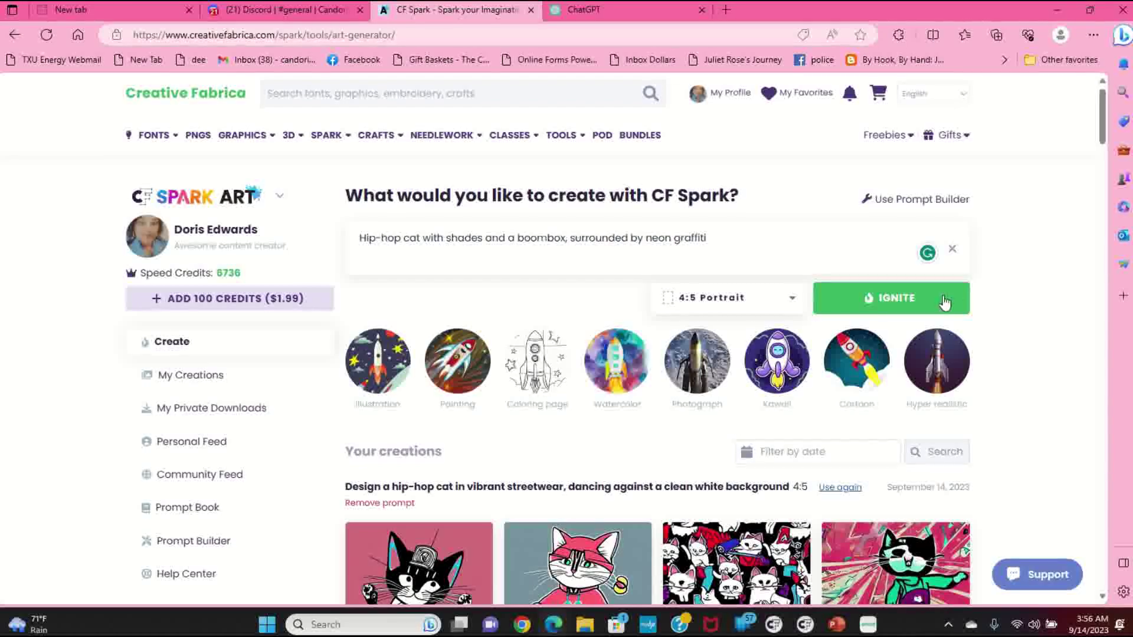
Generate artwork from the hip-hop cat prompt, igniting the same prompt a second time.
click(884, 303)
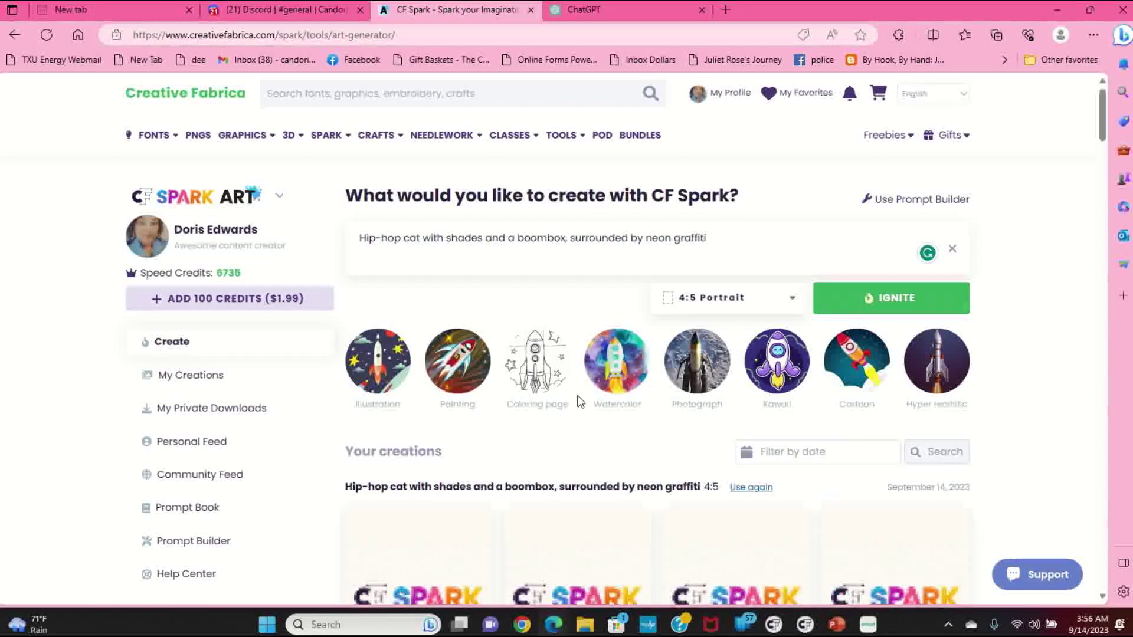
scroll(581, 401, down, 1)
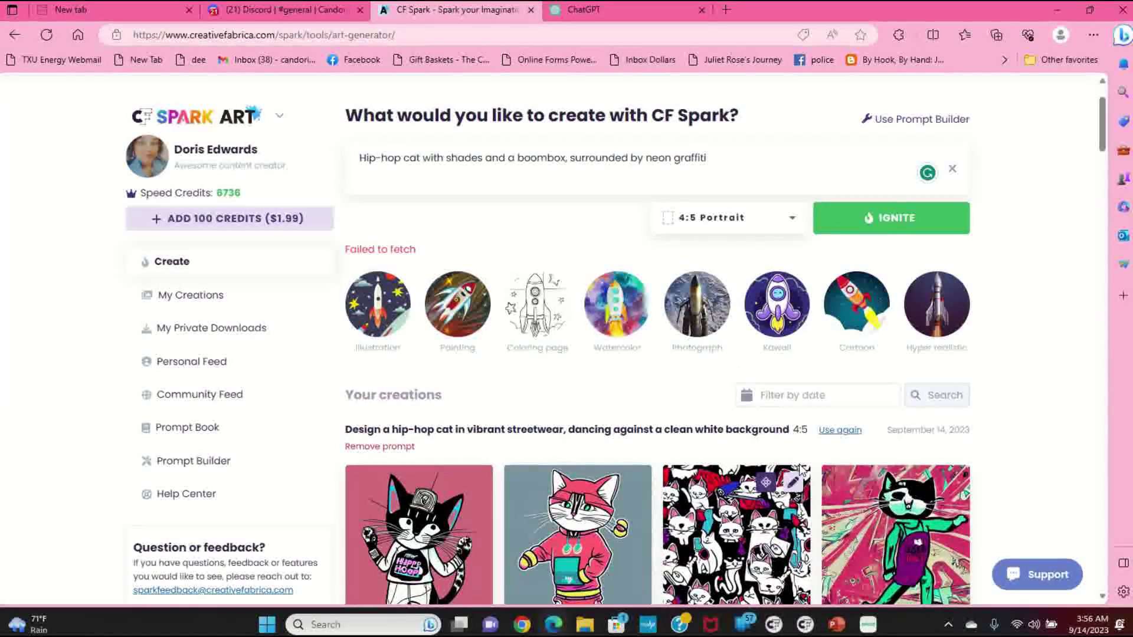
scroll(528, 443, down, 5)
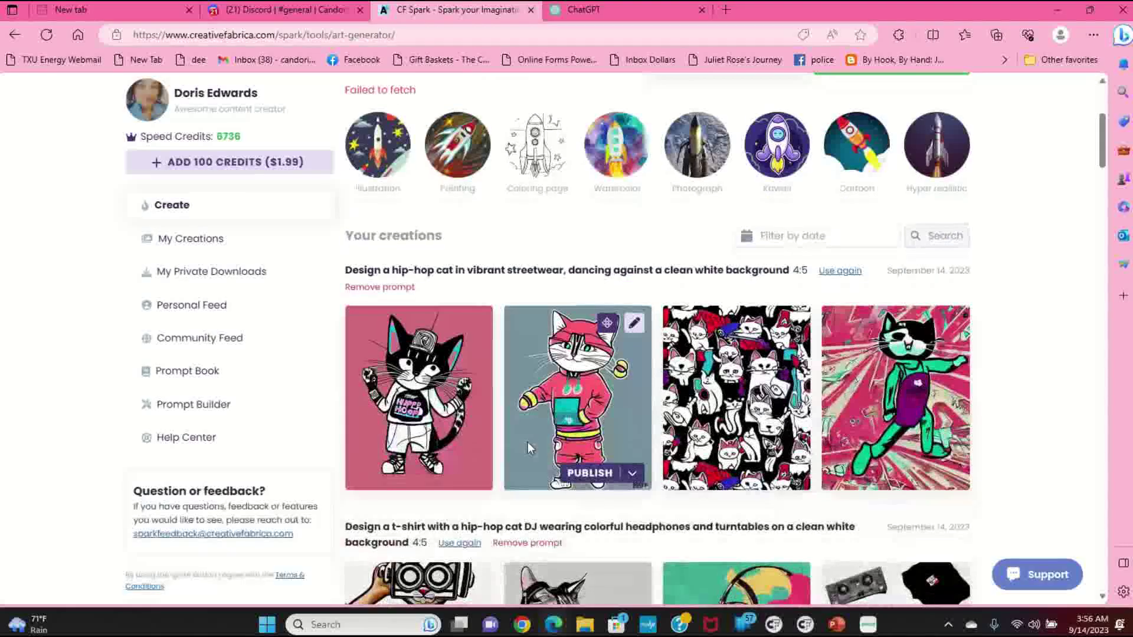
scroll(530, 449, up, 1)
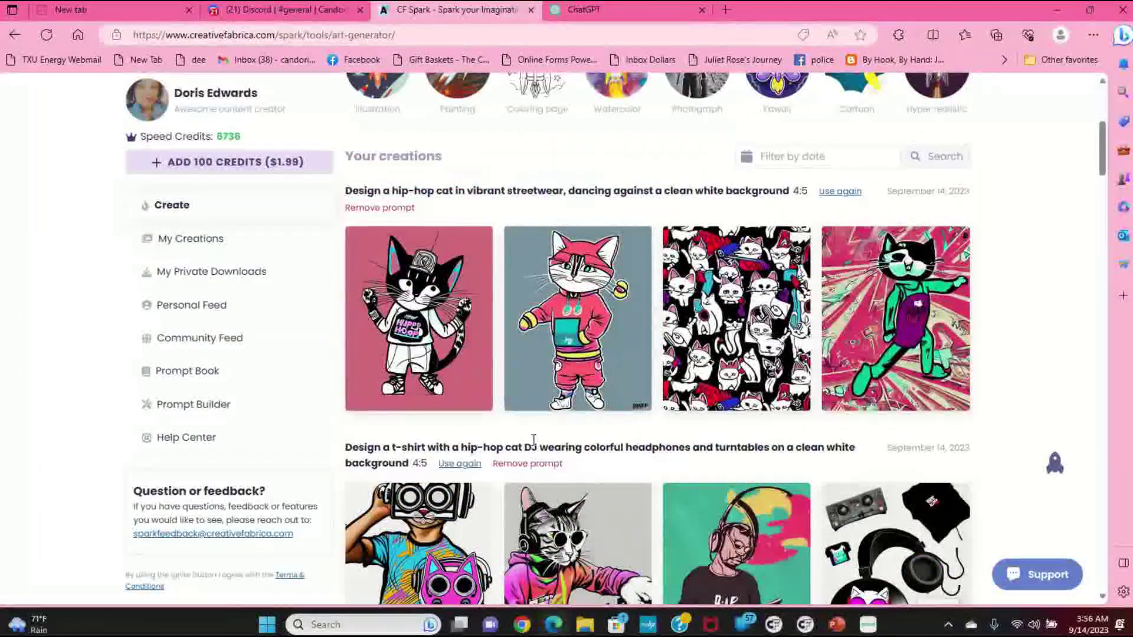
scroll(637, 325, up, 3)
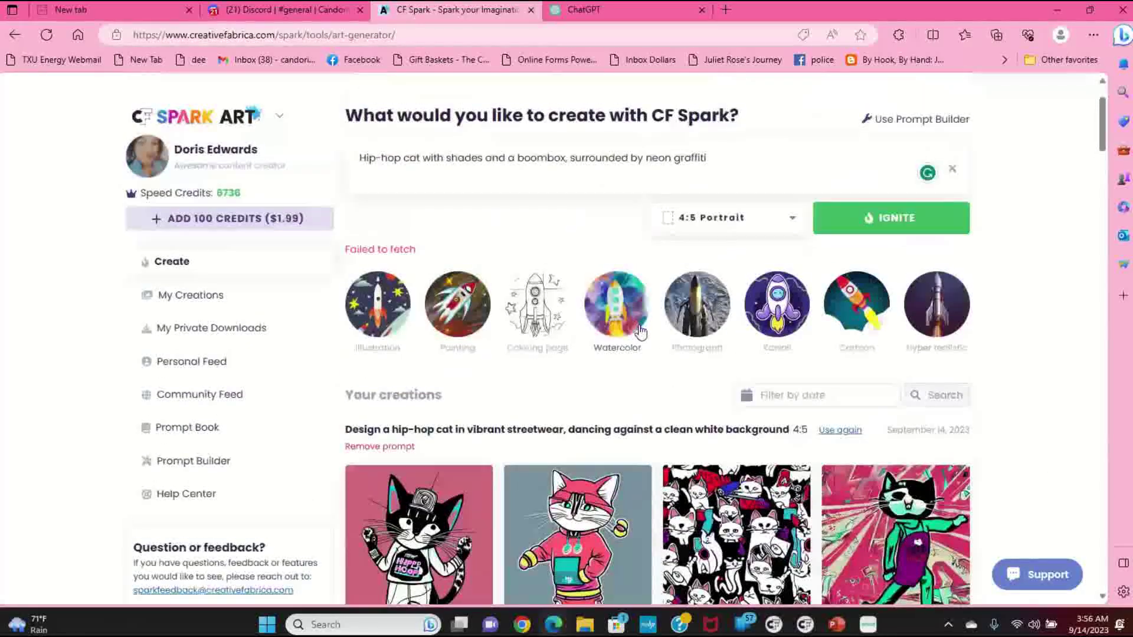
click(910, 229)
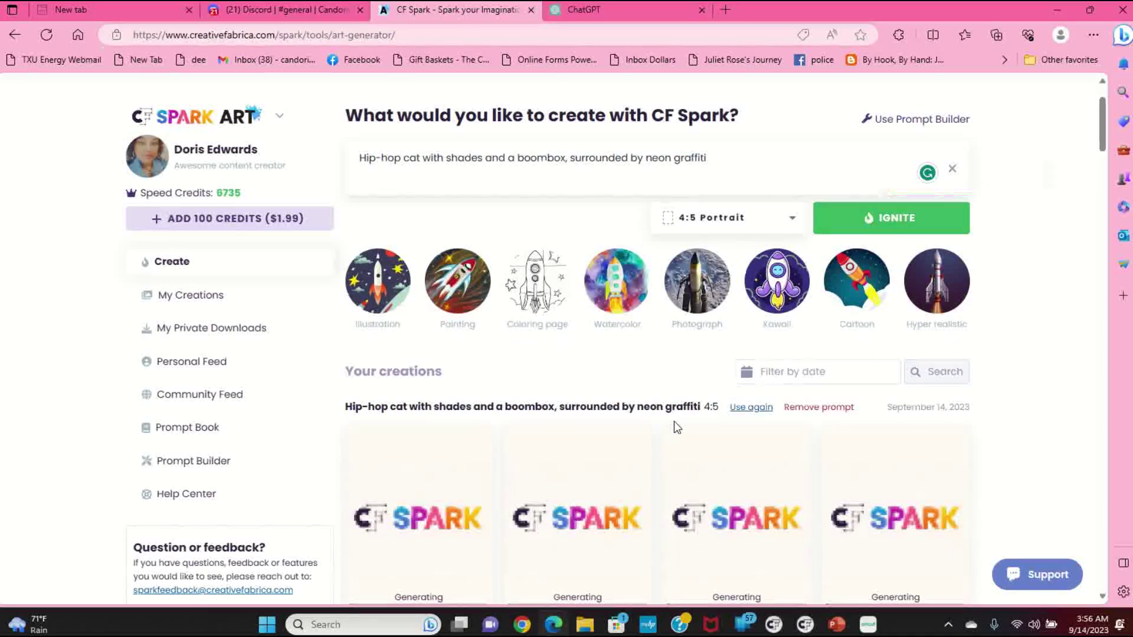
Examine the newly generated boombox cat images and view the first one, with purple sunglasses, enlarged.
scroll(674, 421, down, 7)
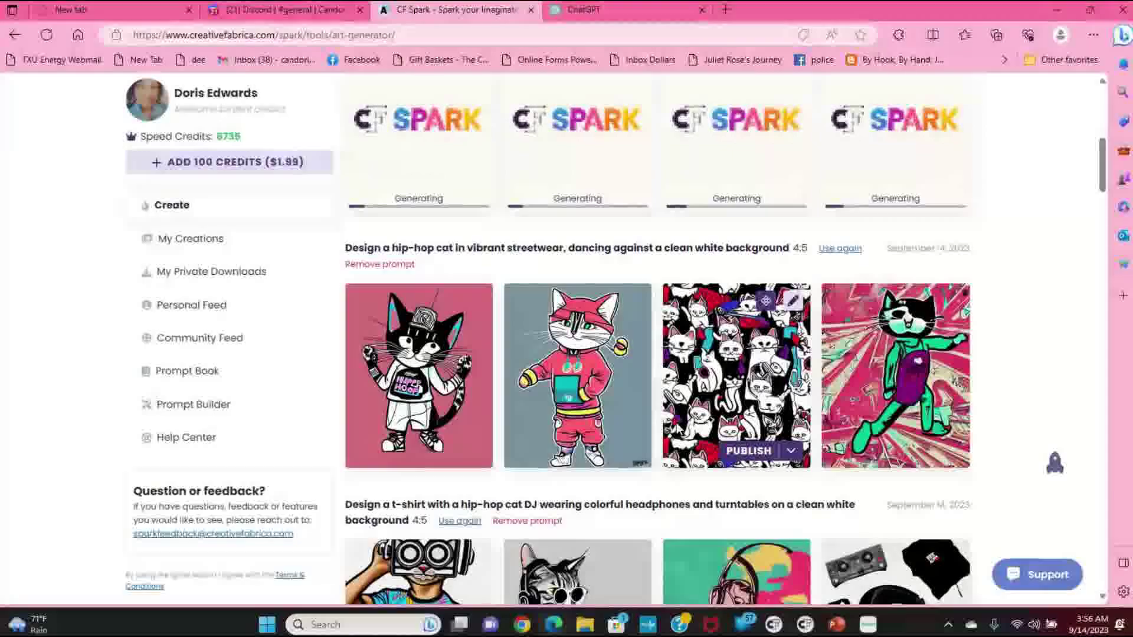
scroll(678, 428, up, 3)
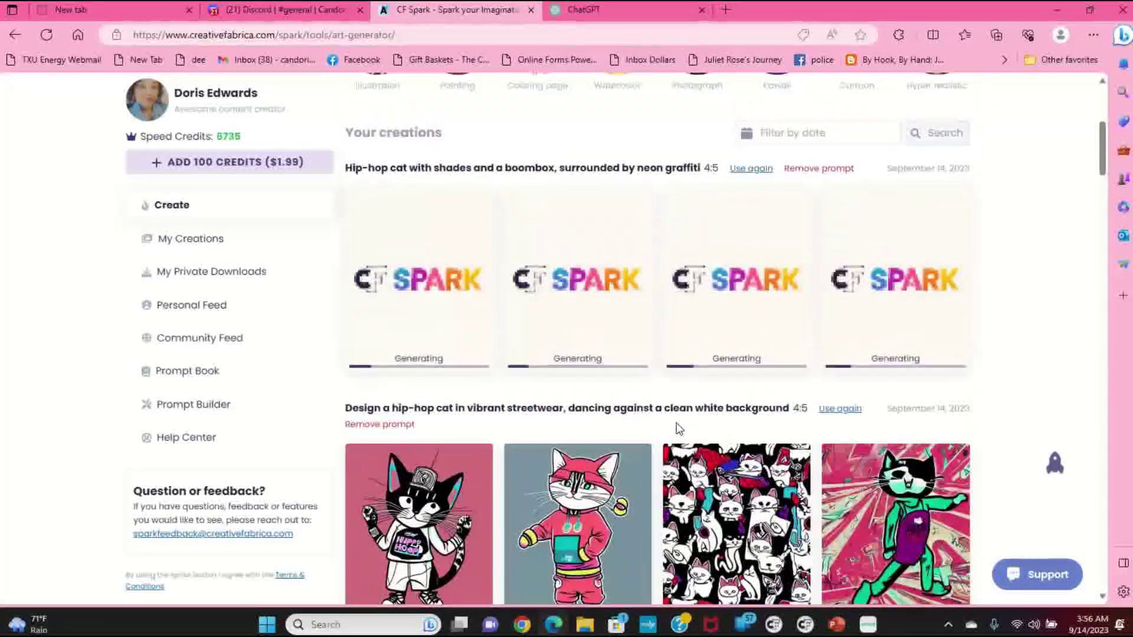
scroll(676, 422, up, 3)
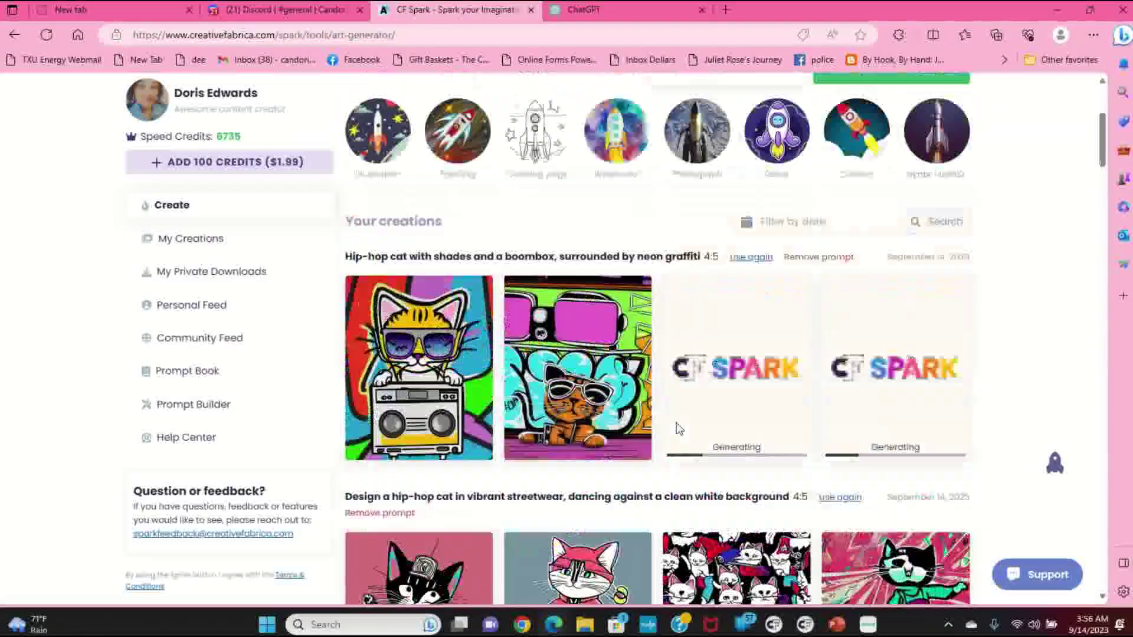
scroll(498, 438, down, 4)
scroll(498, 438, up, 4)
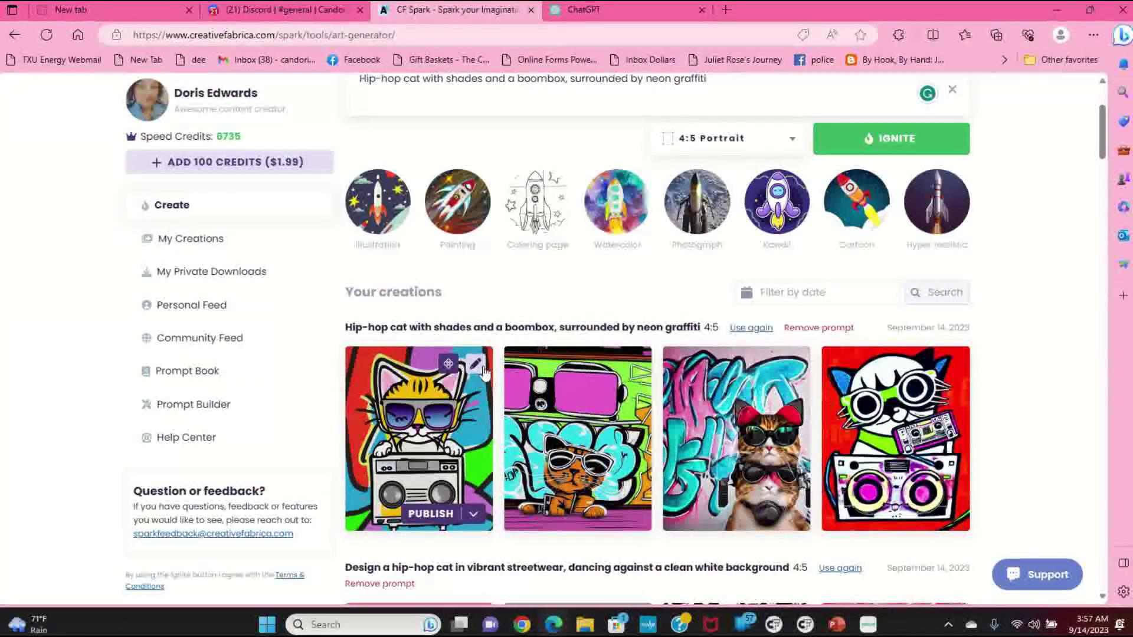
click(478, 365)
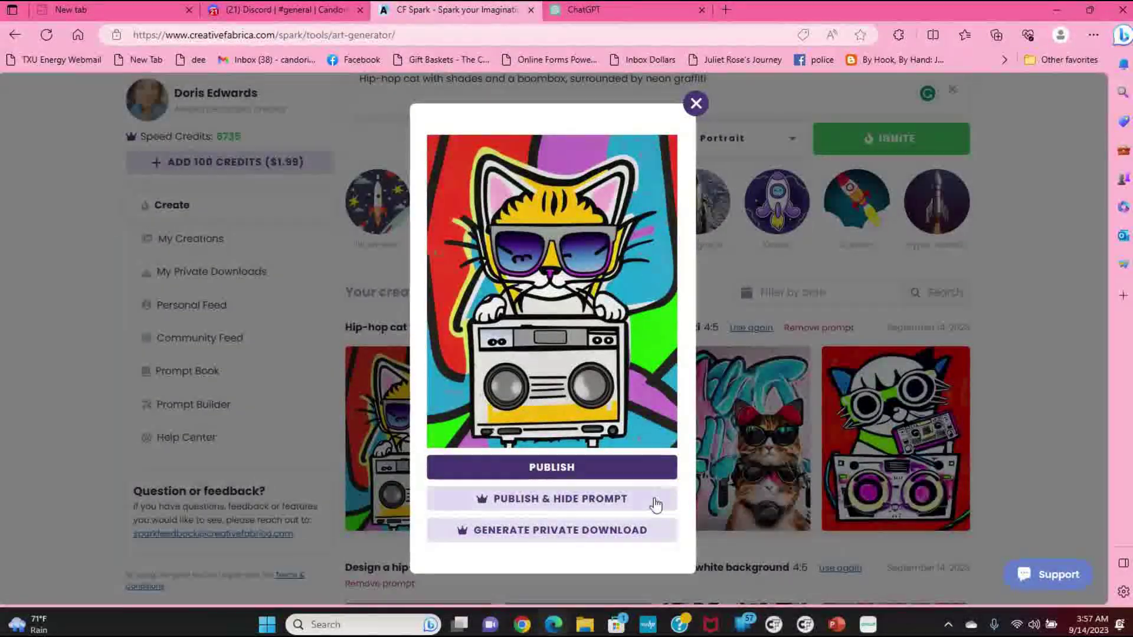
click(697, 103)
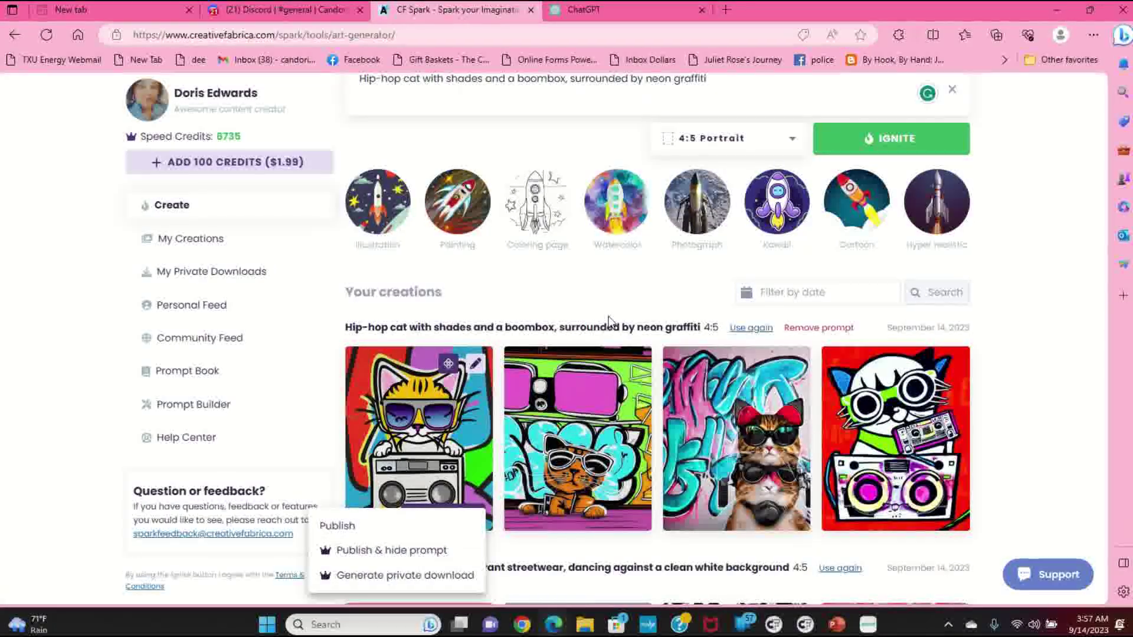
Publish the first boombox cat image, and publish the second one with its prompt hidden.
click(436, 456)
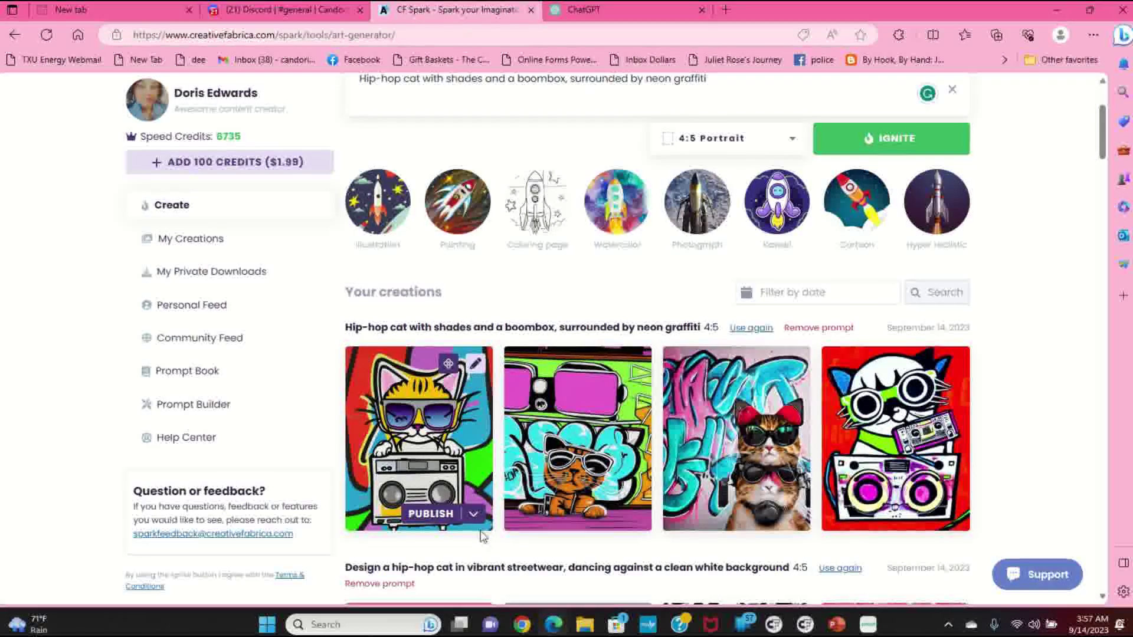
click(429, 515)
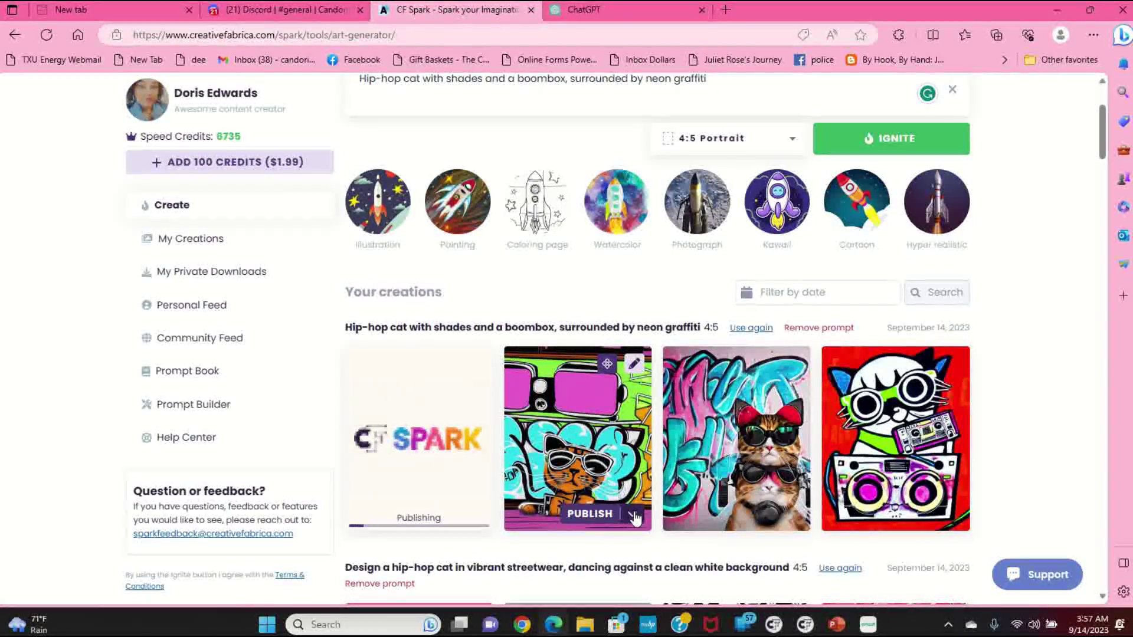
click(633, 516)
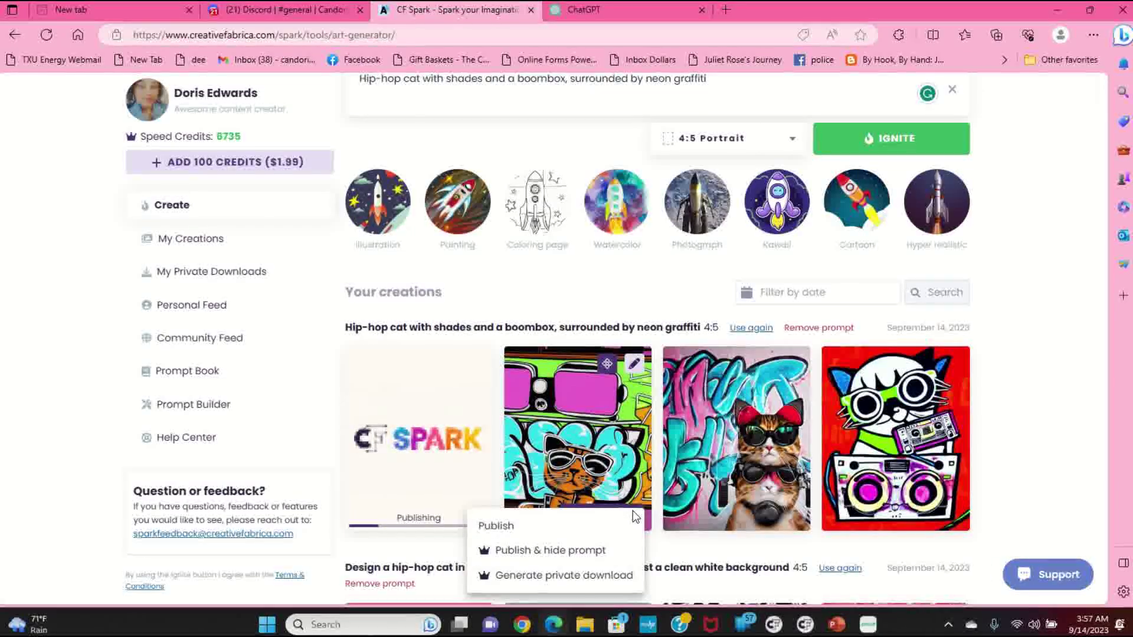
click(537, 550)
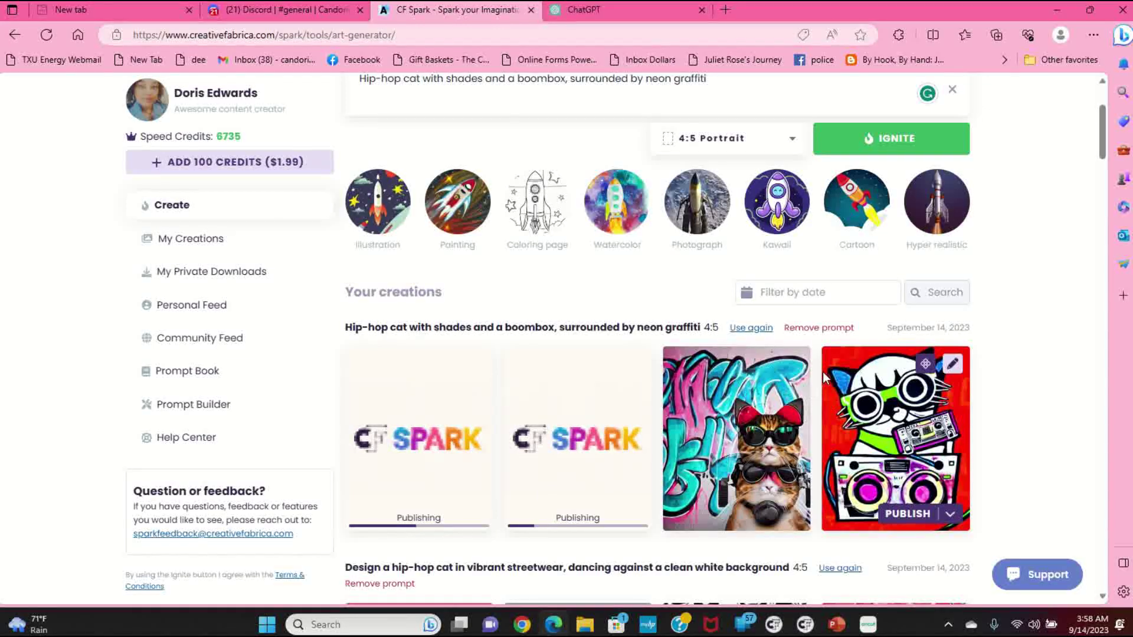
View the third image, with the stacked graffiti cats, enlarged and ignite the same boombox cat prompt again for another set.
click(794, 368)
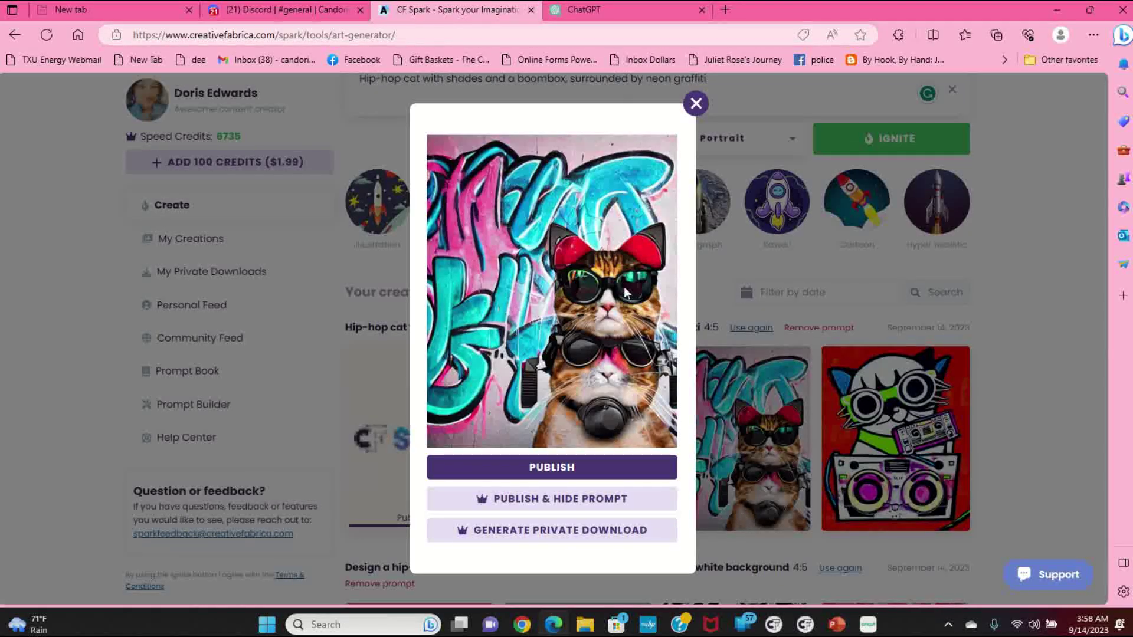
click(696, 104)
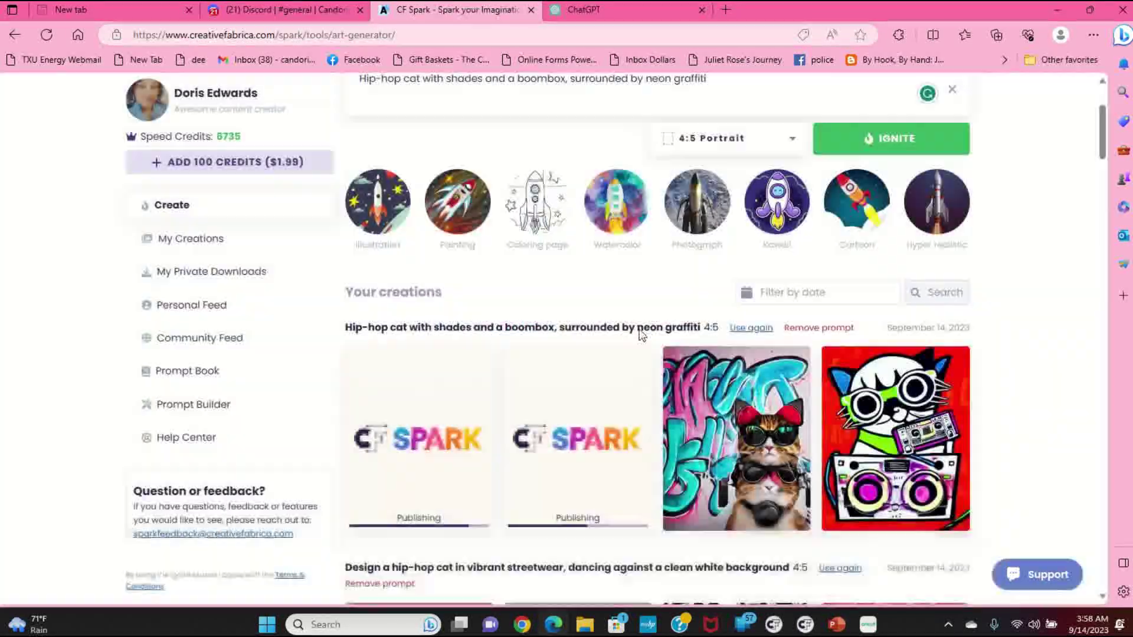
scroll(1010, 431, up, 3)
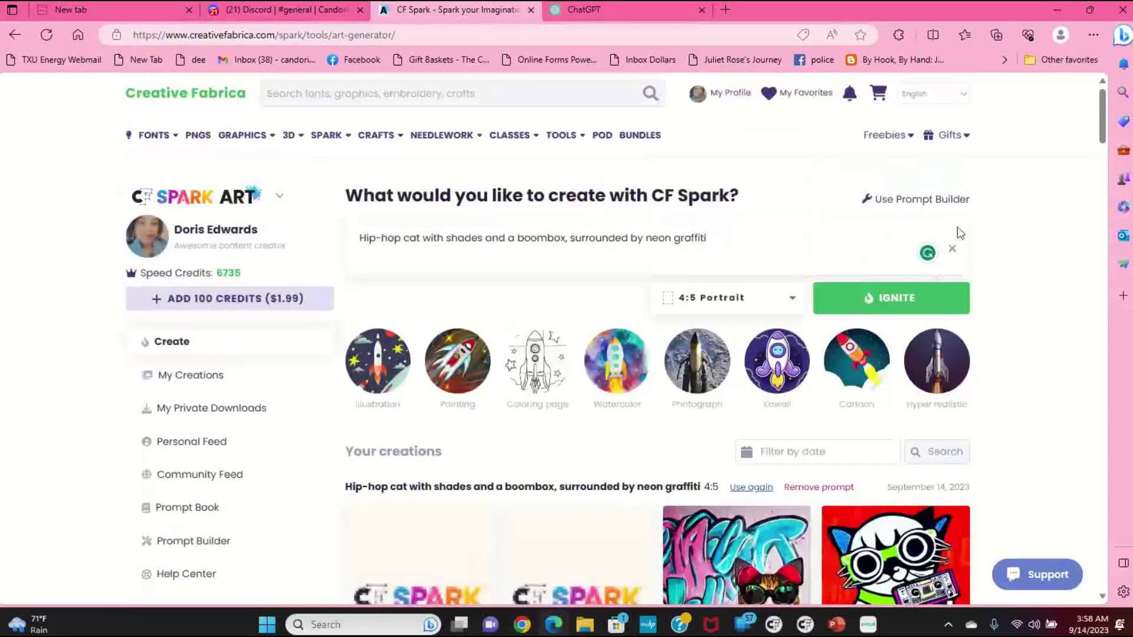
click(914, 302)
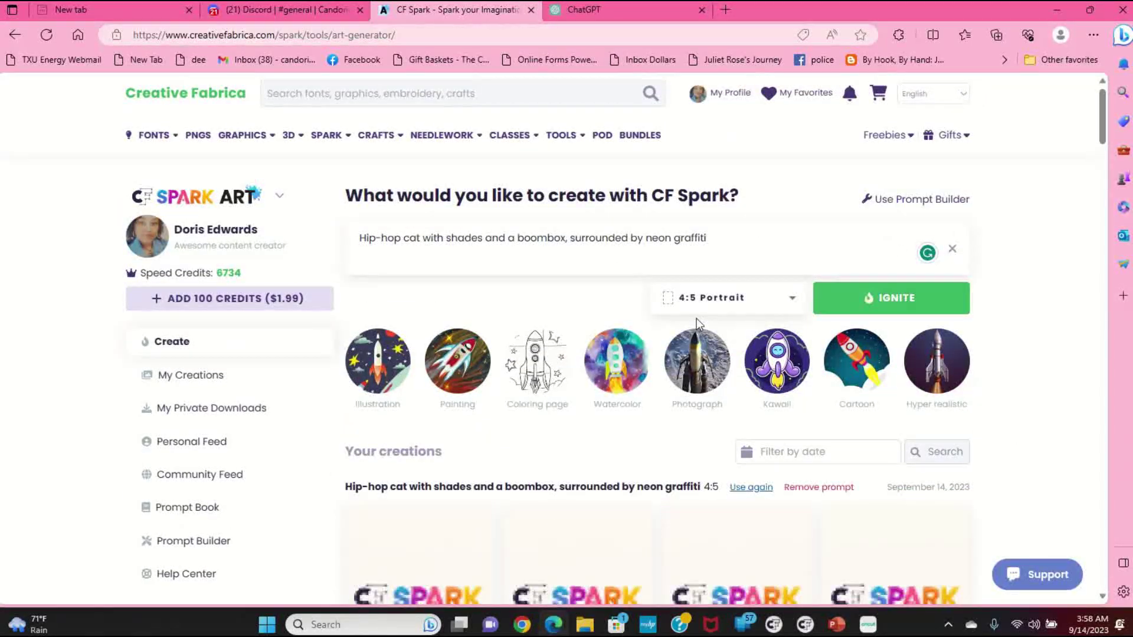
Examine the new set of boombox cat images, viewing the first two enlarged, and check the images being published.
scroll(699, 322, down, 4)
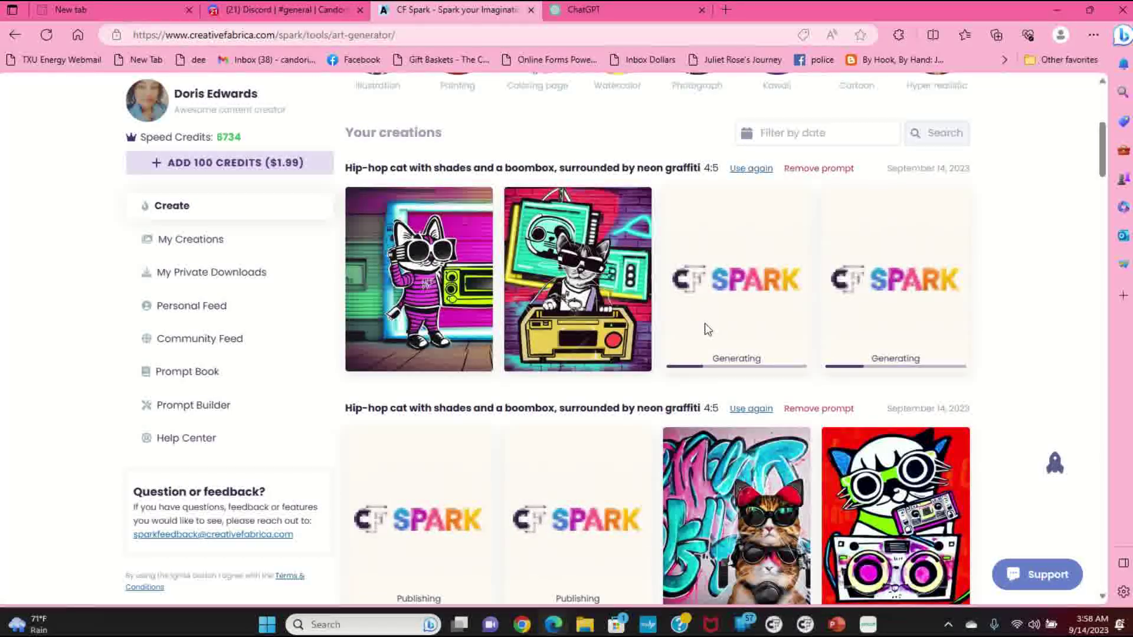
scroll(611, 367, down, 3)
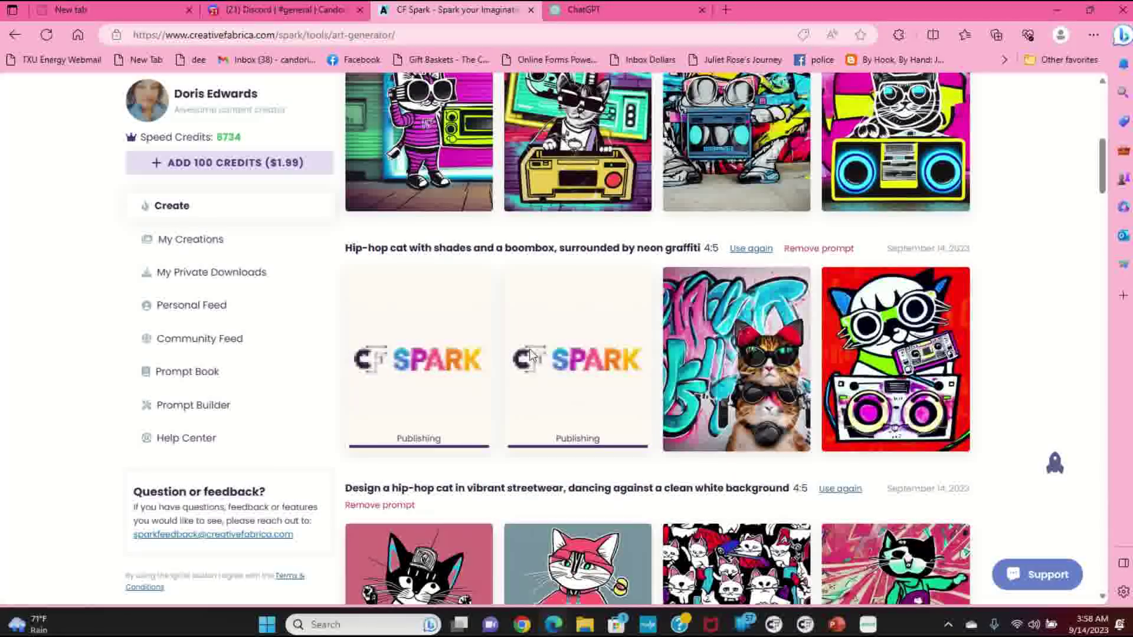
mouse_move(789, 366)
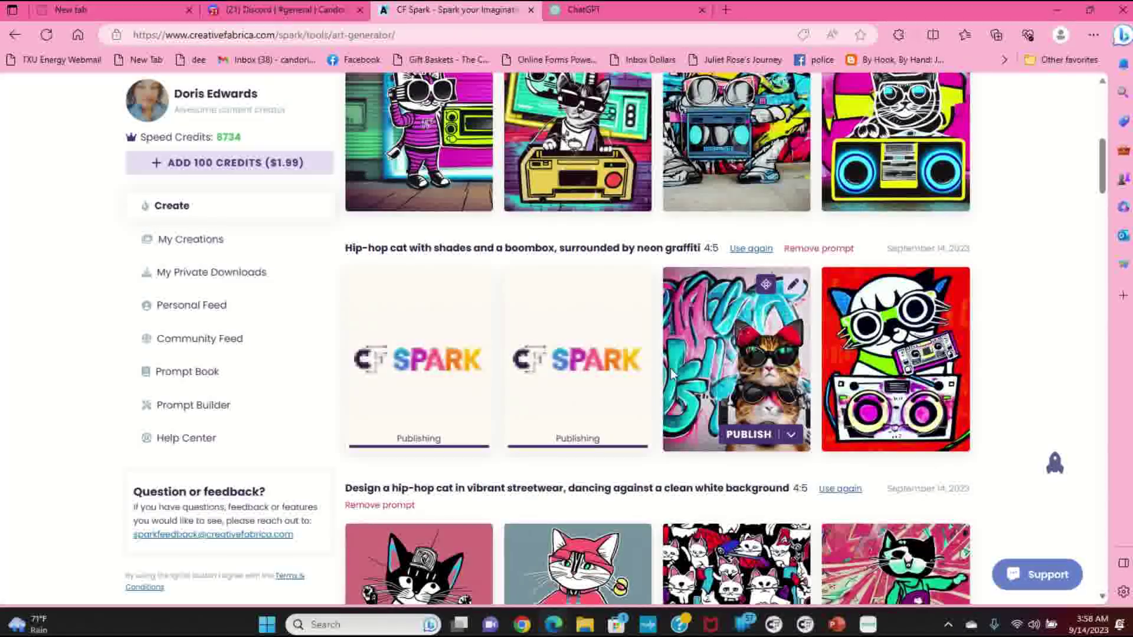
scroll(671, 371, up, 3)
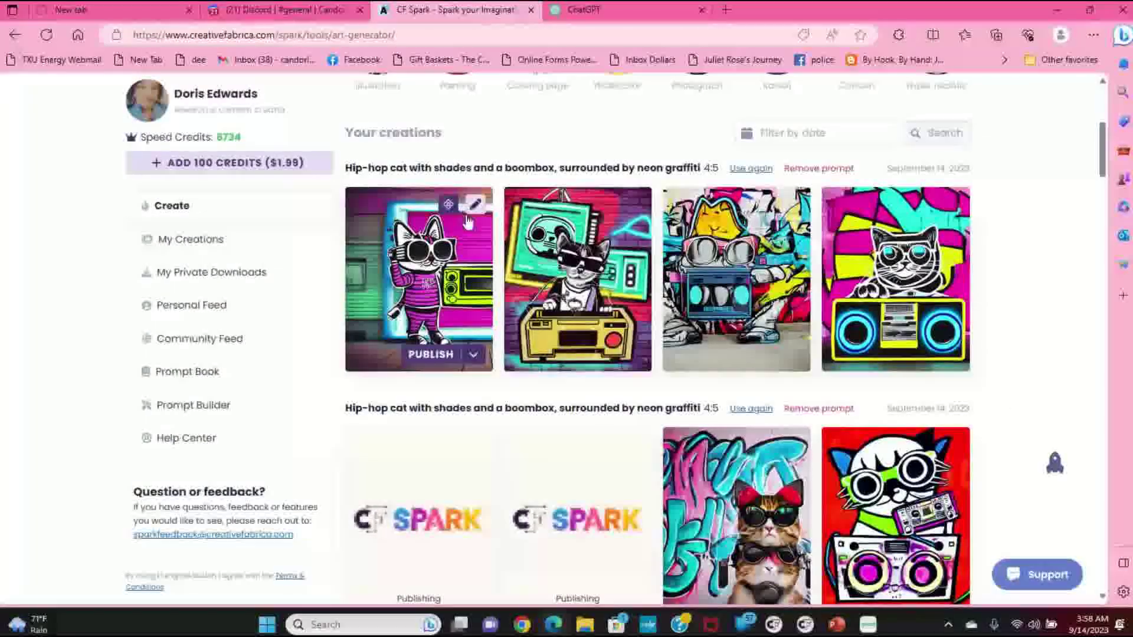
click(430, 354)
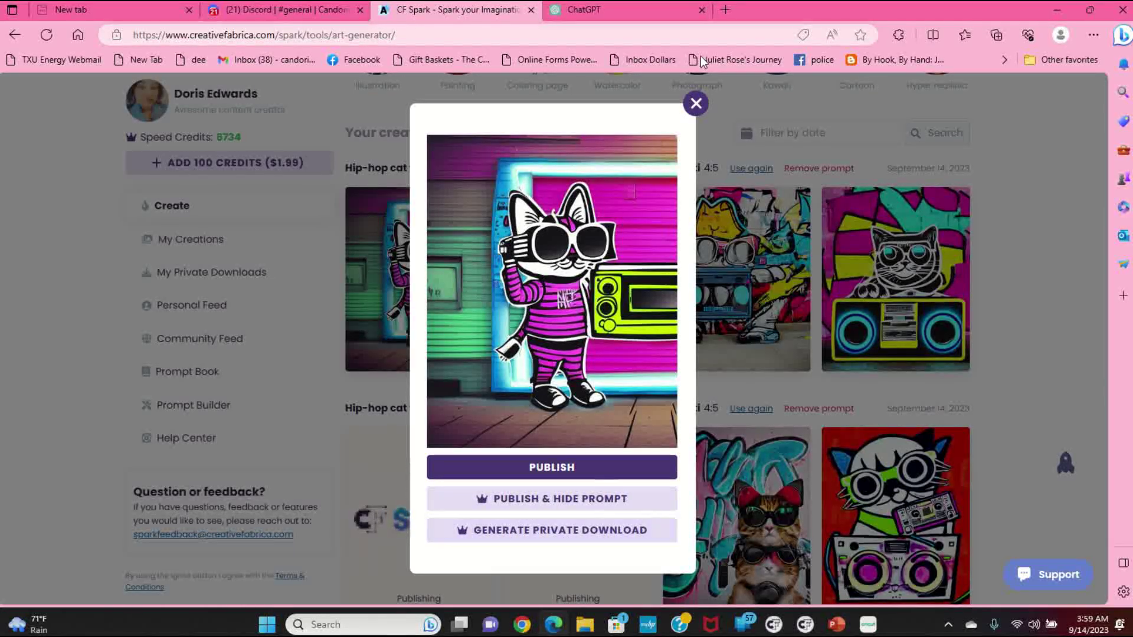
click(695, 103)
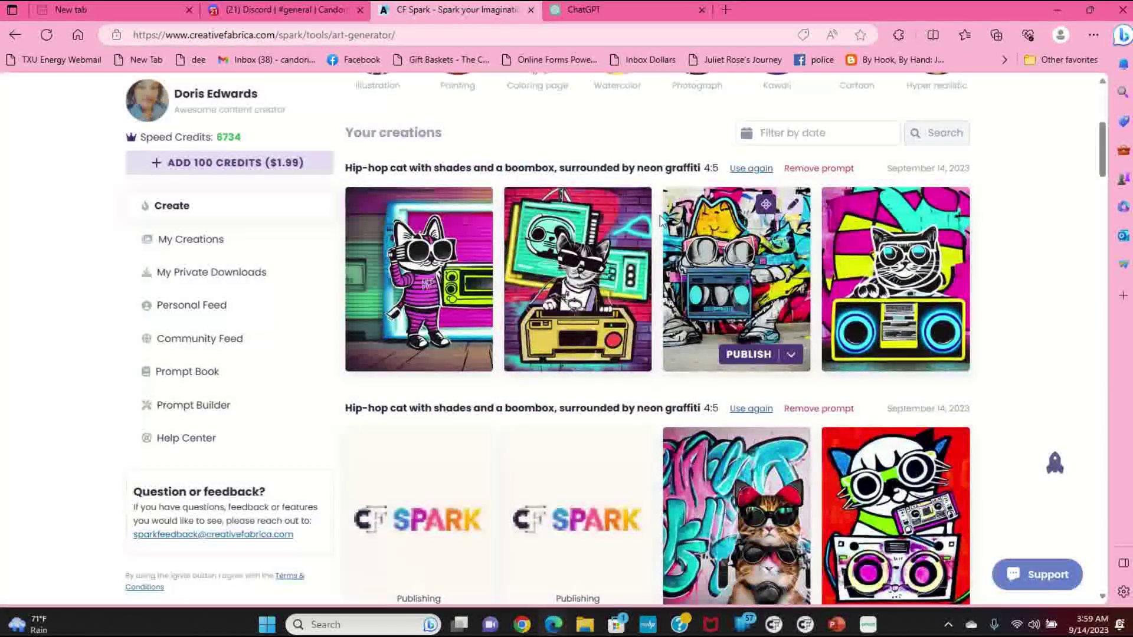
click(584, 271)
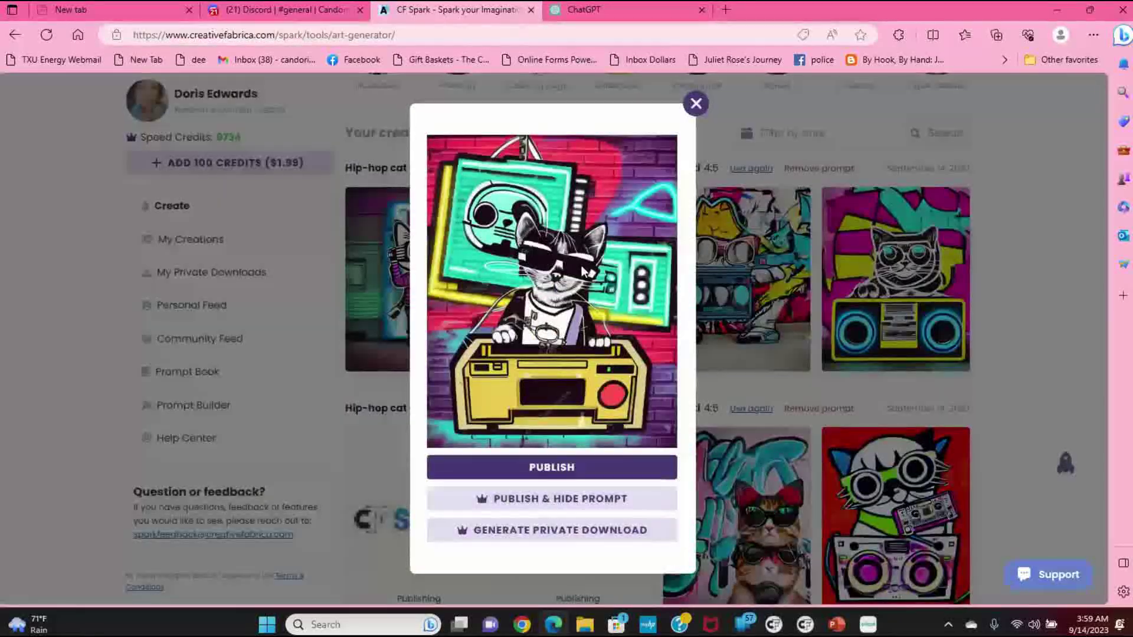
click(695, 103)
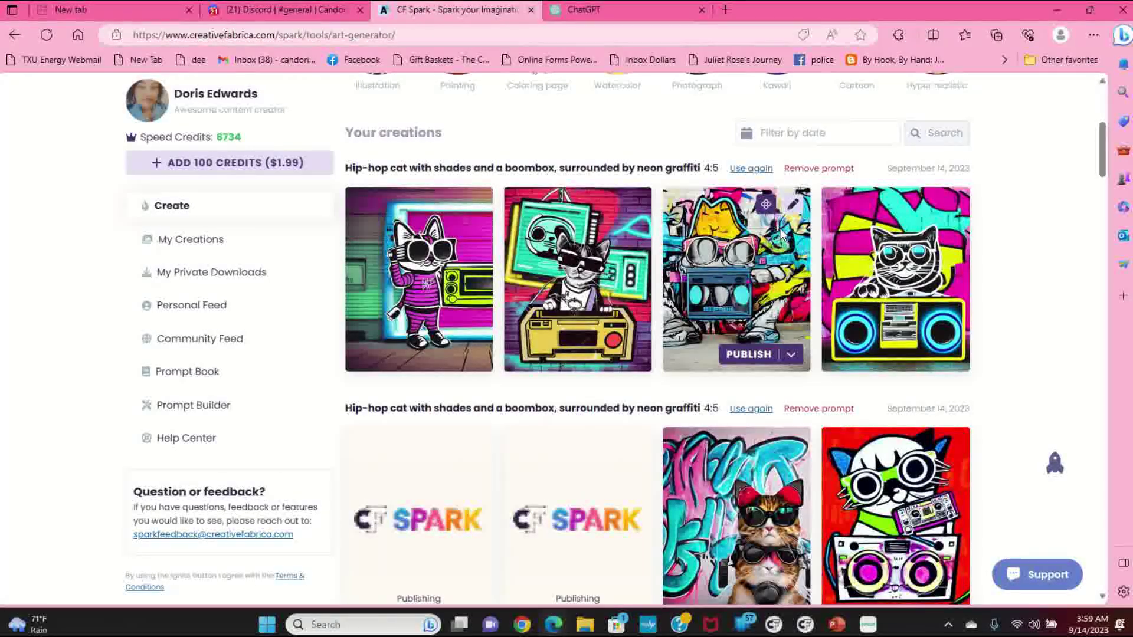
scroll(779, 236, down, 1)
scroll(778, 246, up, 2)
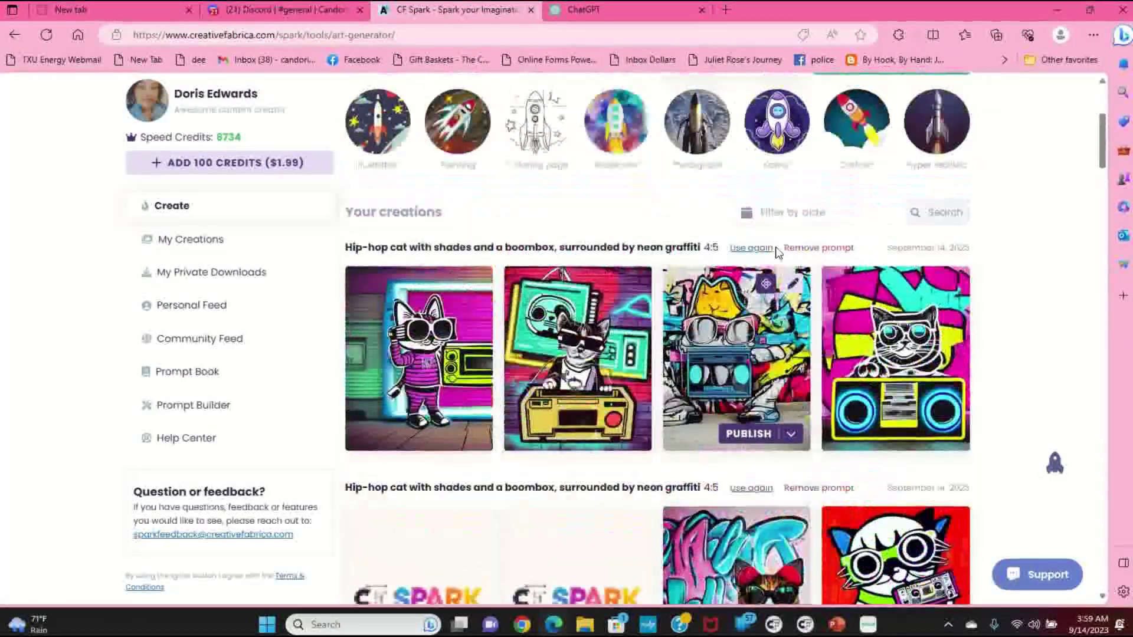
scroll(627, 409, down, 2)
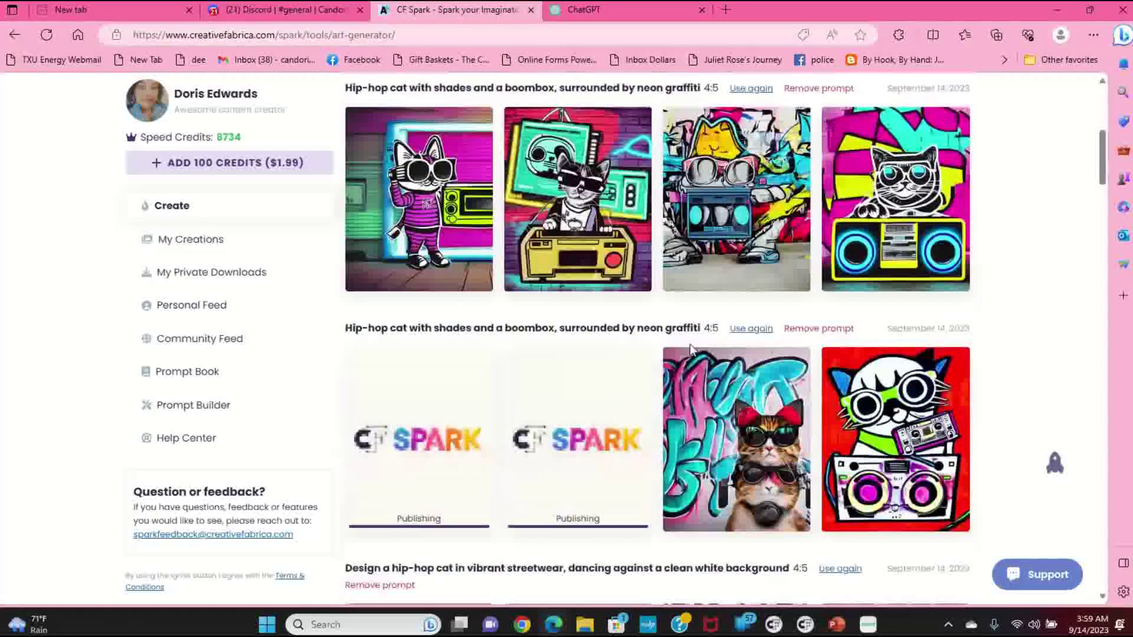
Replace the CF Spark Art prompt with "Funky dog breakdancing in a graffiti-filled urban setting" copied from ChatGPT's list.
click(607, 15)
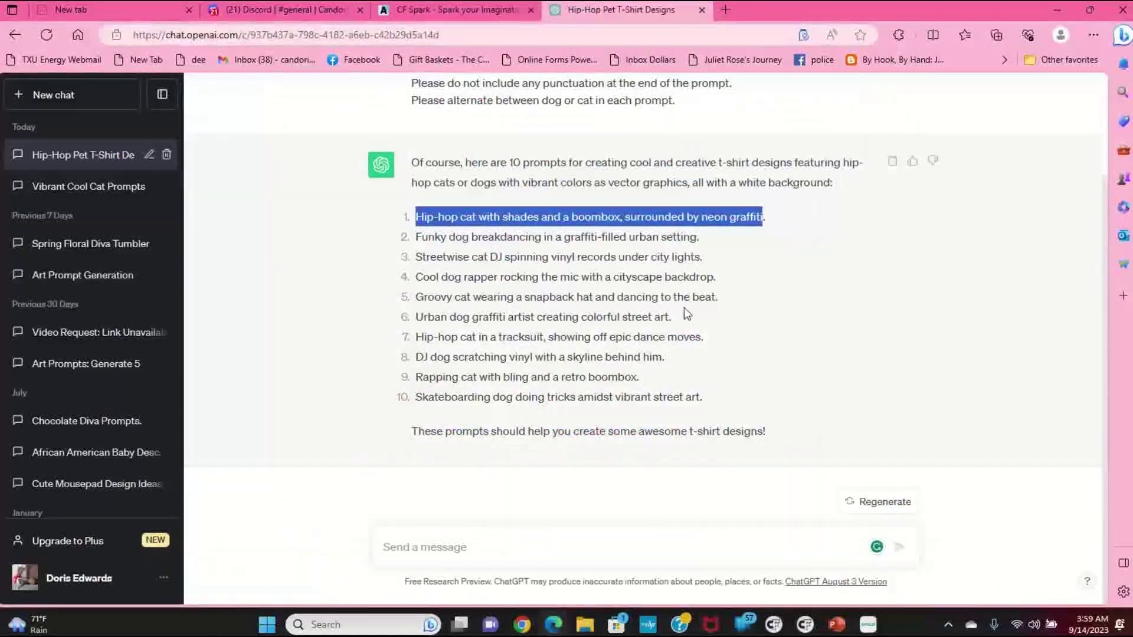
drag(418, 238, 555, 237)
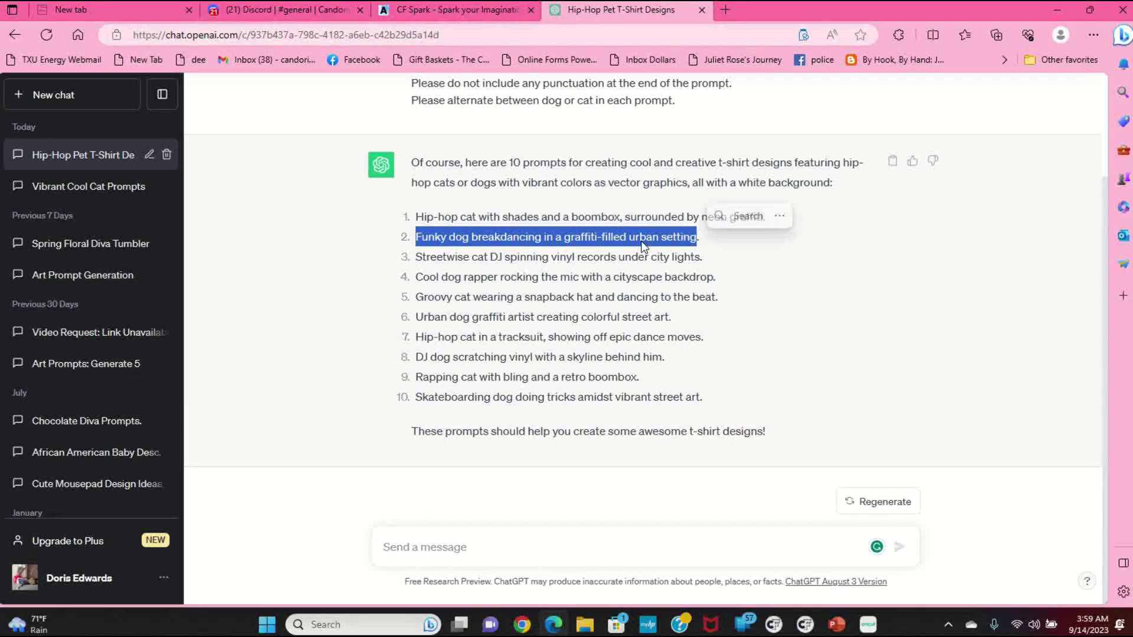
right_click(552, 236)
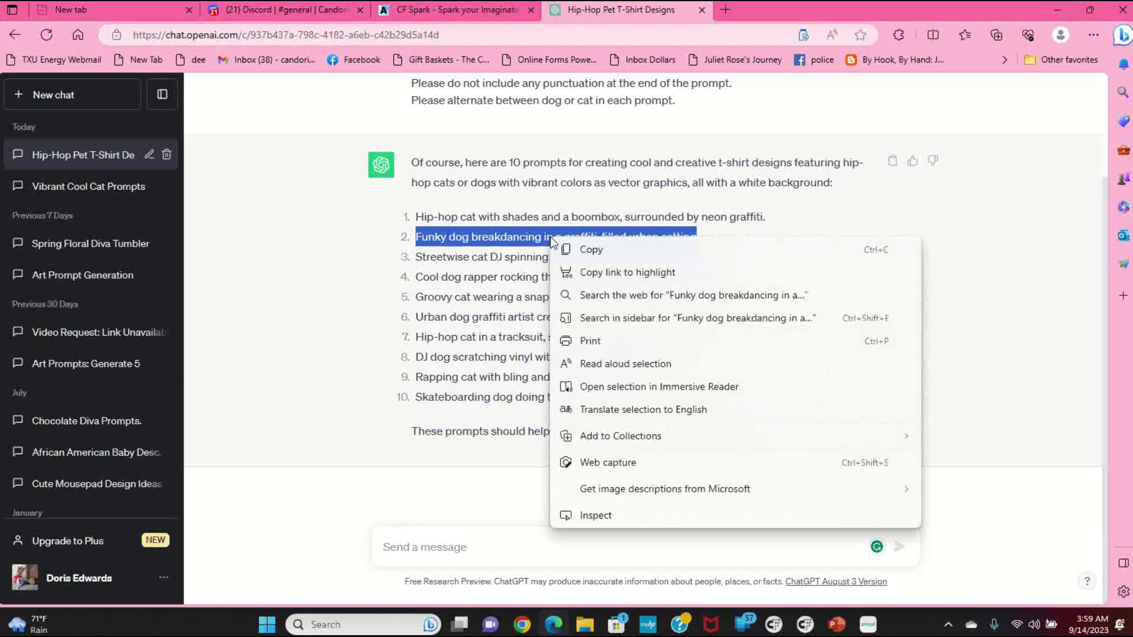
click(620, 248)
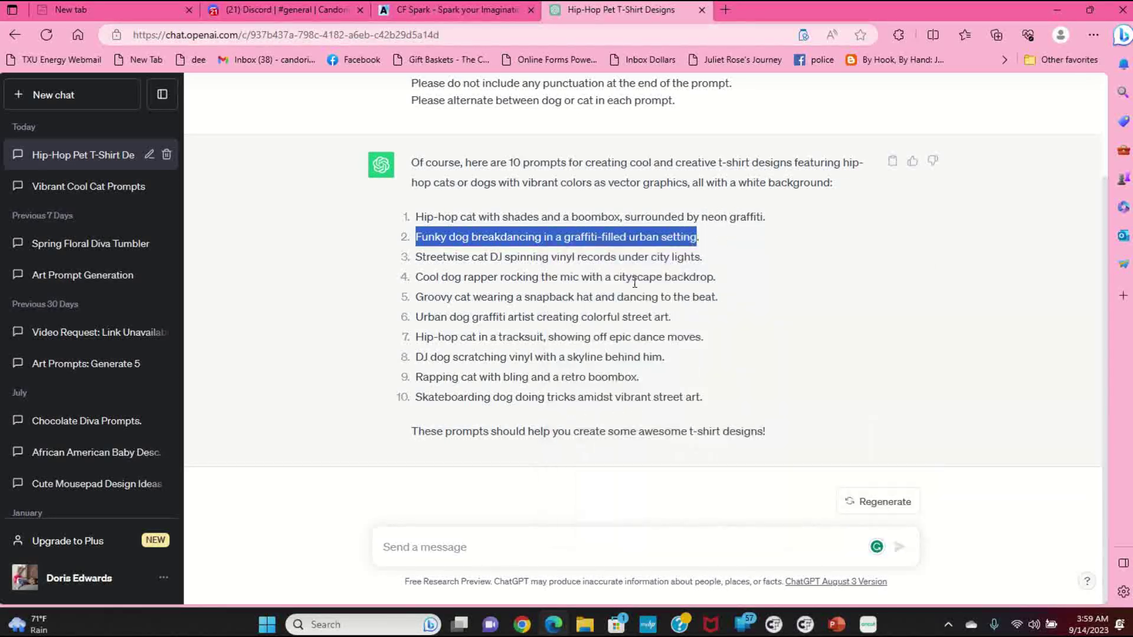
click(400, 11)
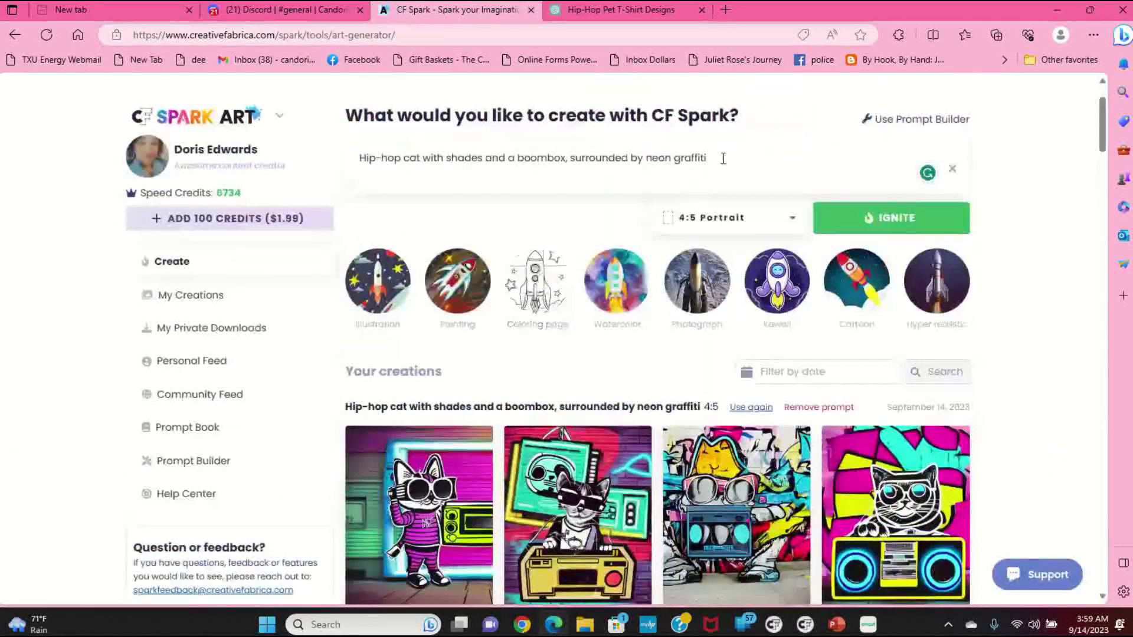
mouse_move(258, 125)
triple_click(721, 161)
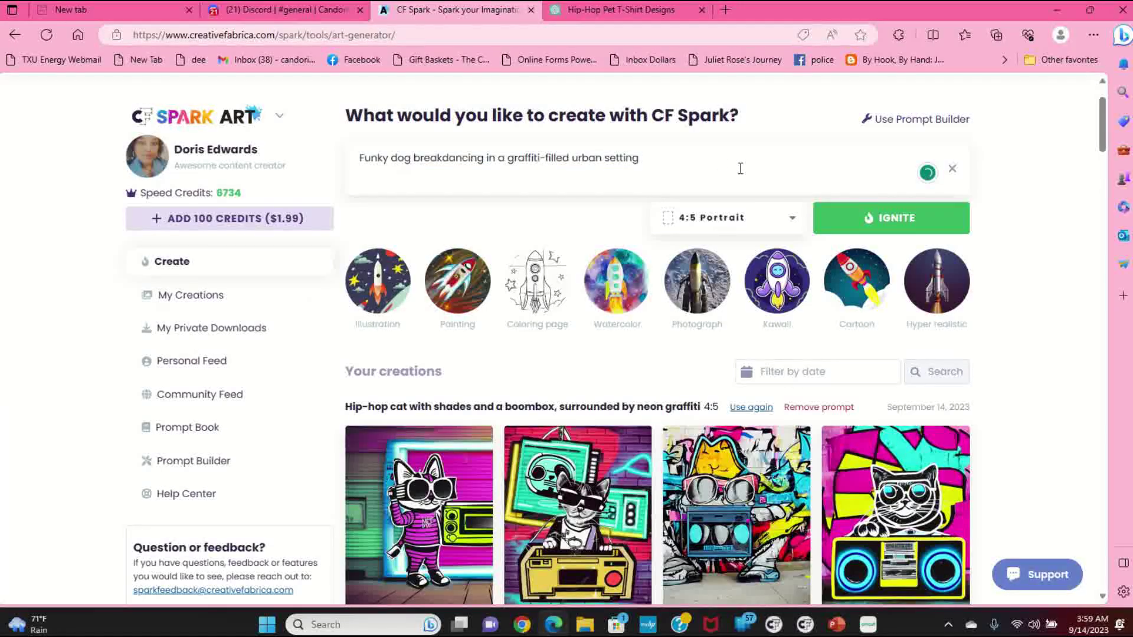
Generate artwork from the funky dog prompt and check the publishing progress of the earlier cat images.
click(891, 218)
scroll(761, 271, down, 8)
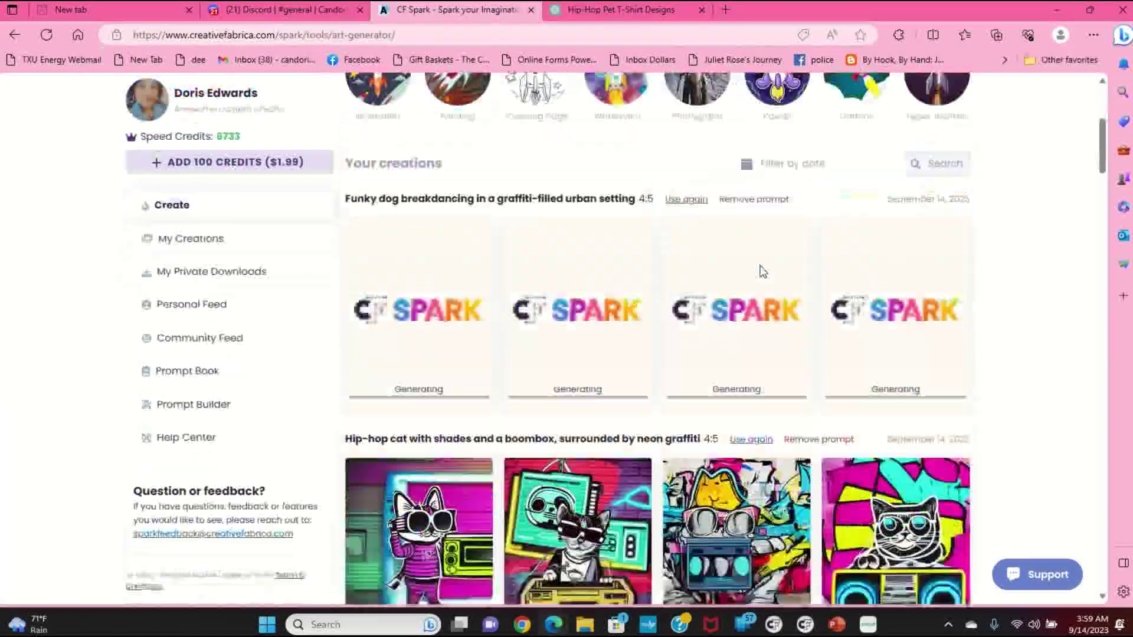
scroll(764, 273, down, 2)
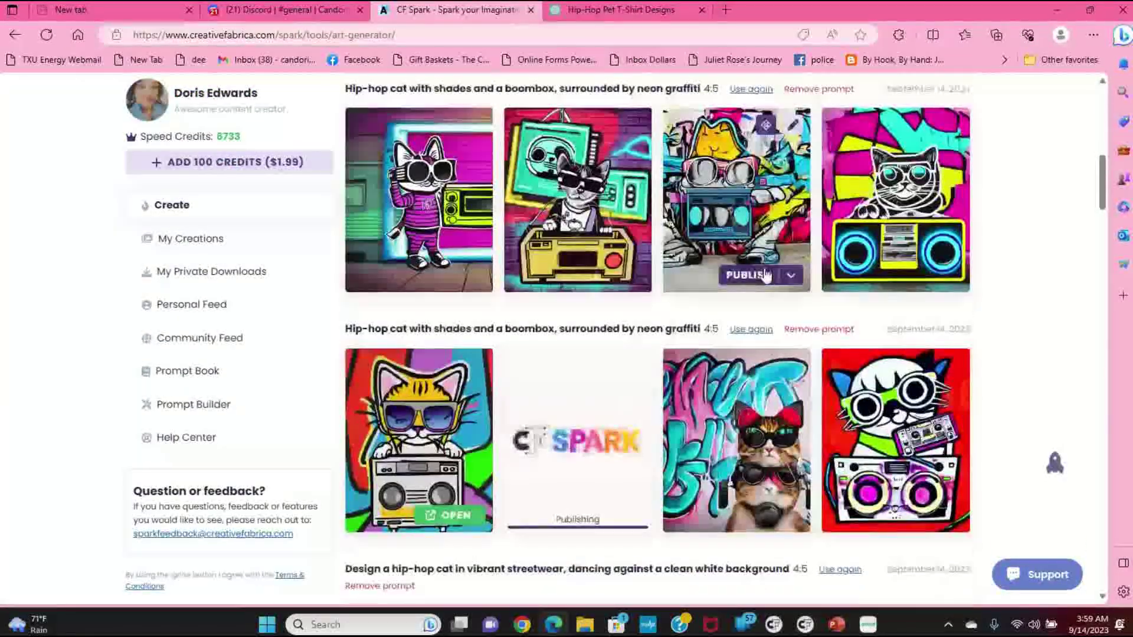
Open My Creations and browse the newest published designs on the creator profile.
click(192, 241)
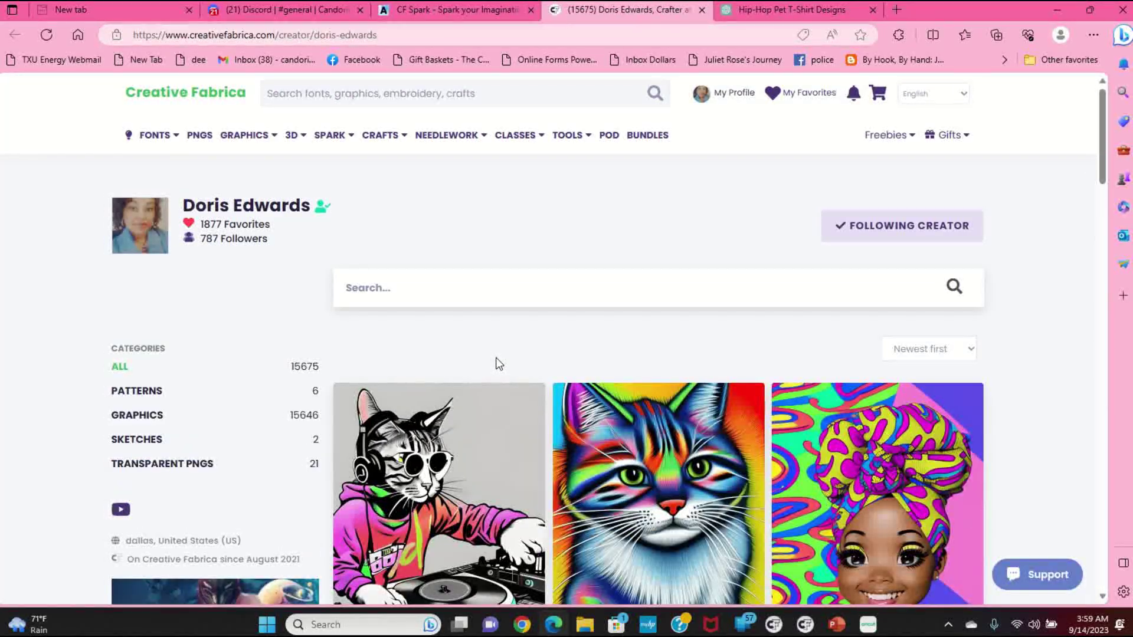
scroll(496, 360, down, 5)
scroll(499, 364, up, 4)
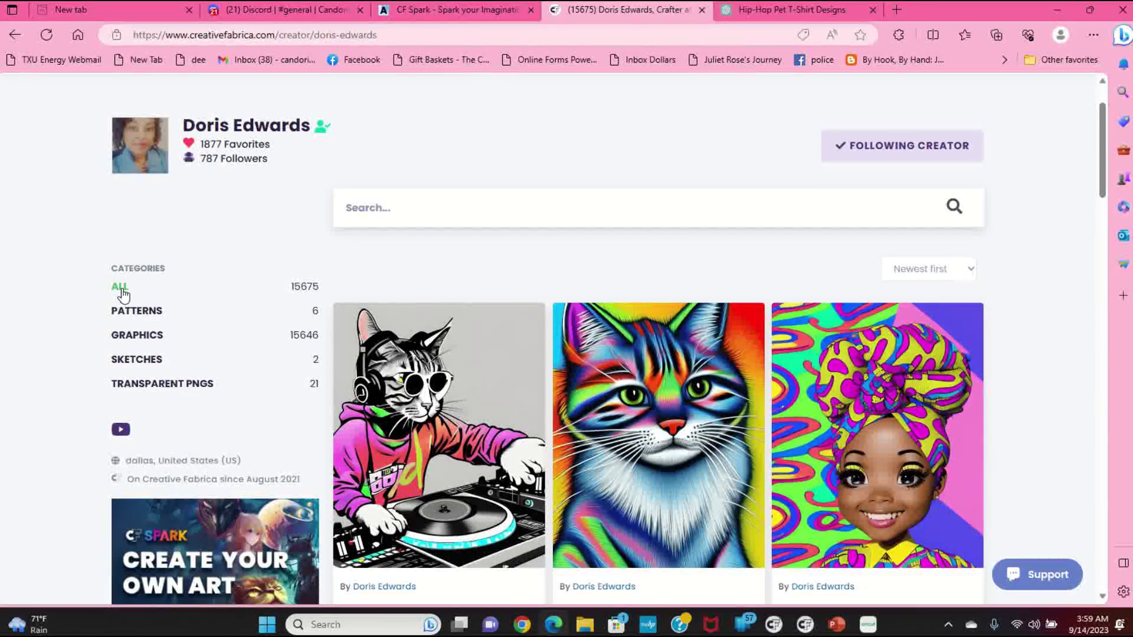
click(13, 37)
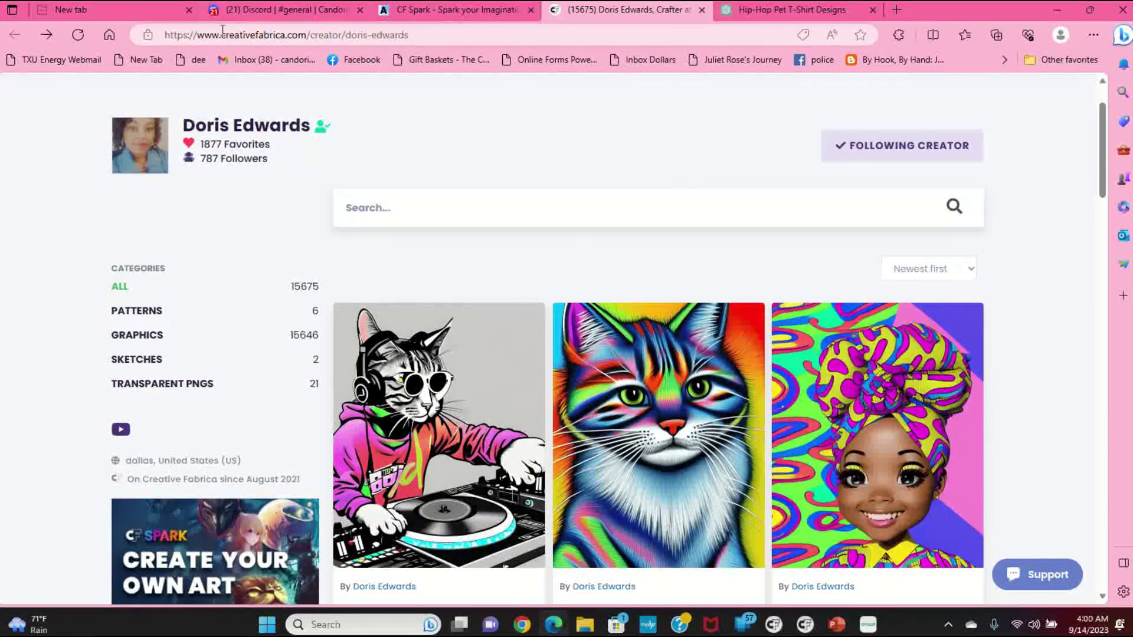
Open My Creations again to check the newly published boombox cats, compare it with the older profile page, and close both pages.
click(514, 9)
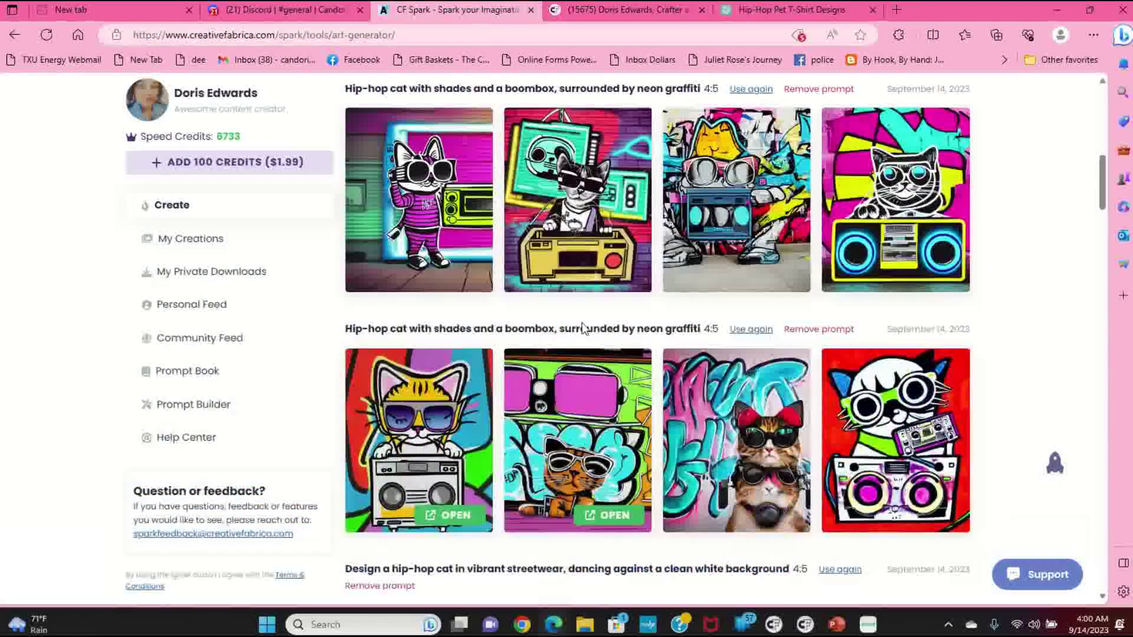
scroll(522, 366, down, 1)
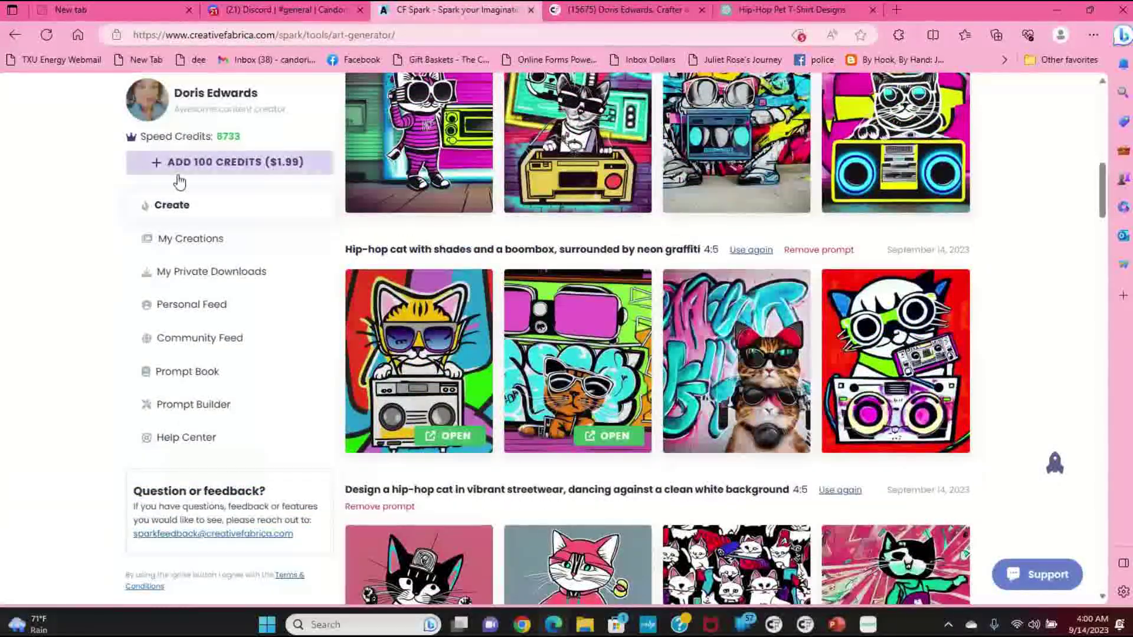
click(186, 241)
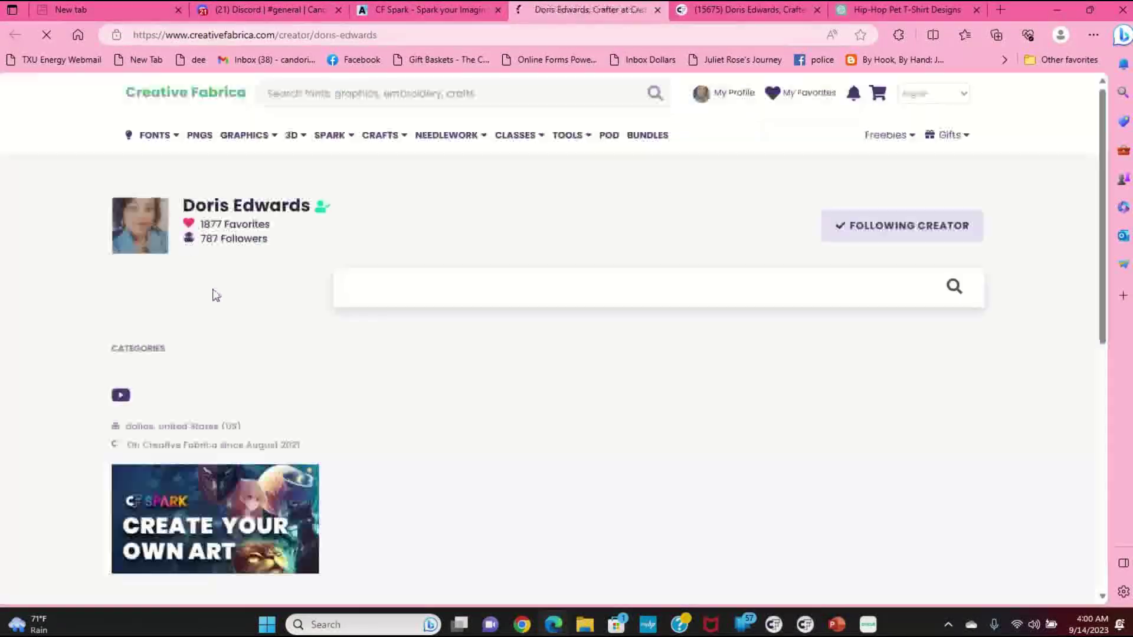
scroll(582, 402, down, 2)
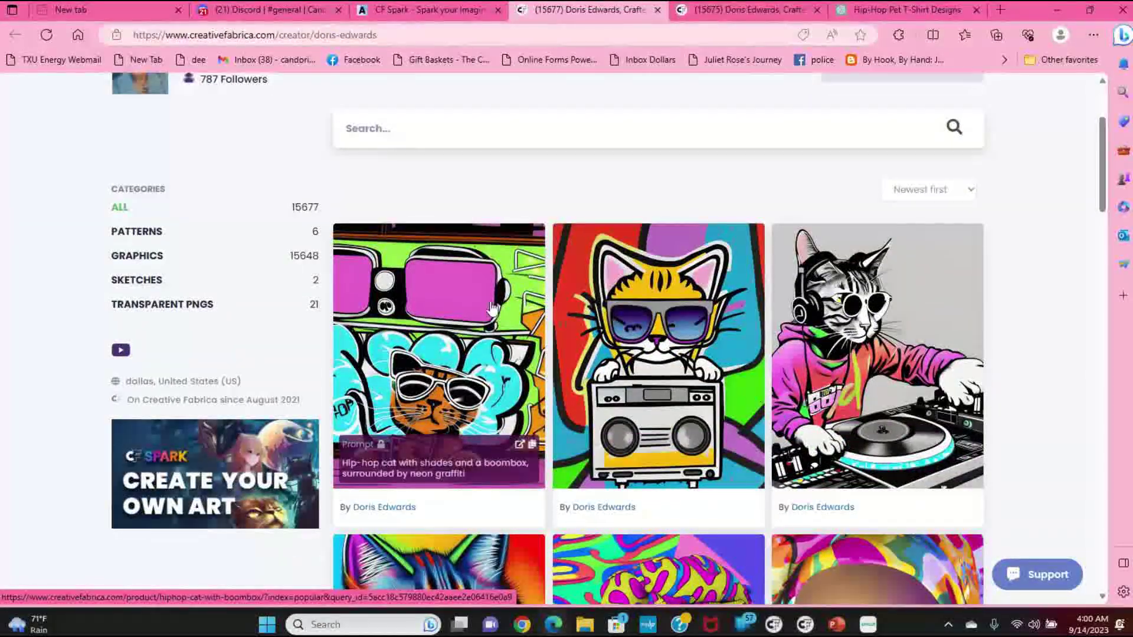
click(740, 12)
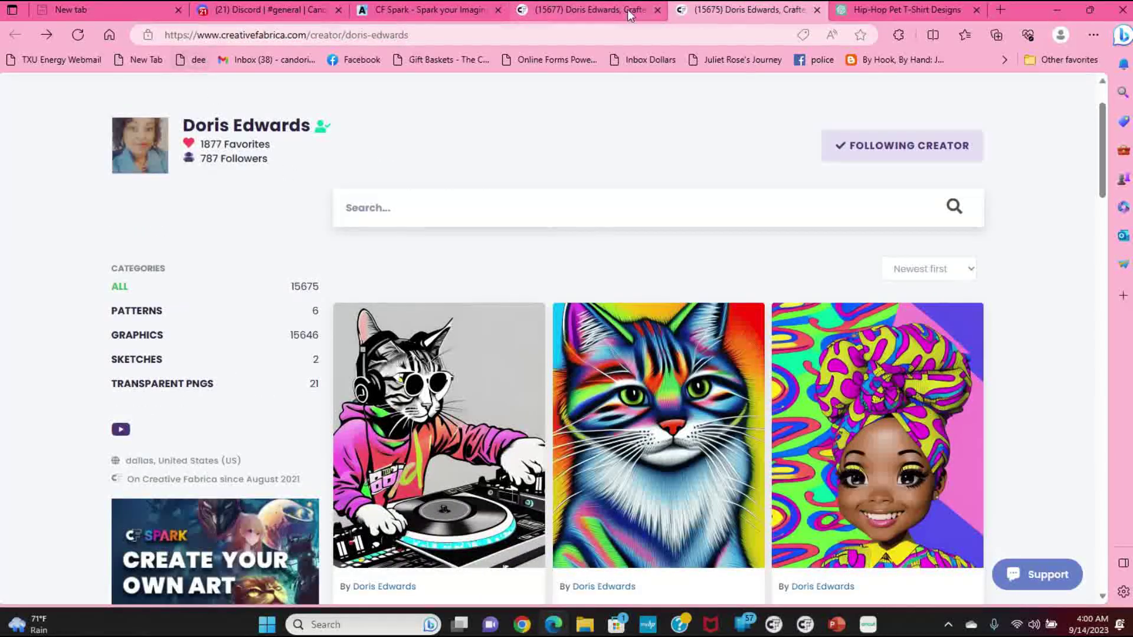
click(551, 20)
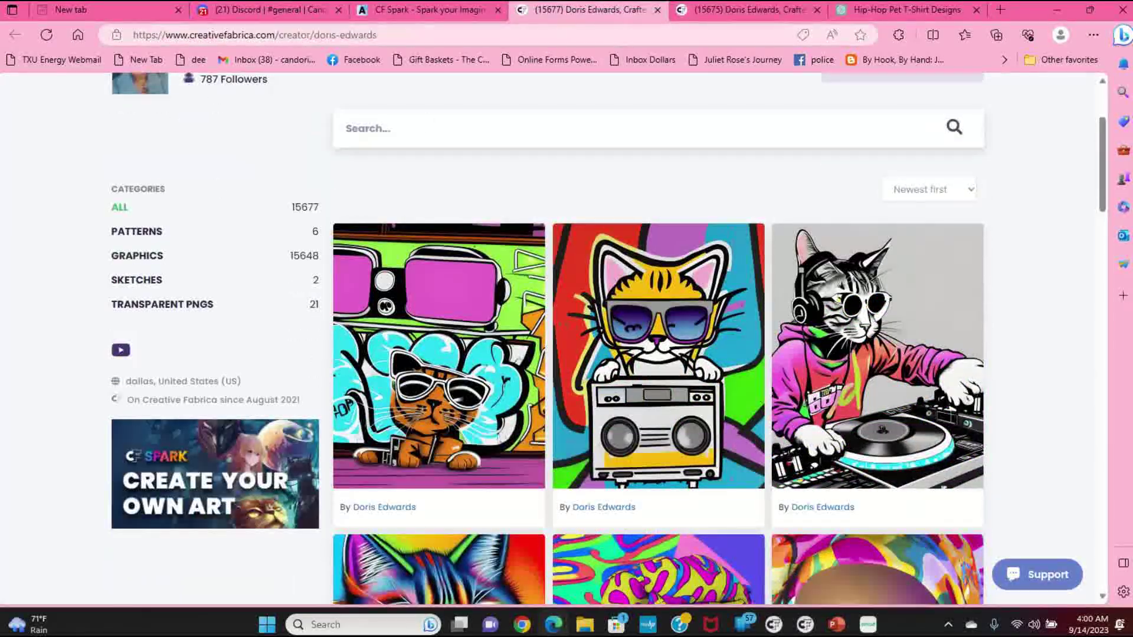
click(657, 11)
click(657, 11)
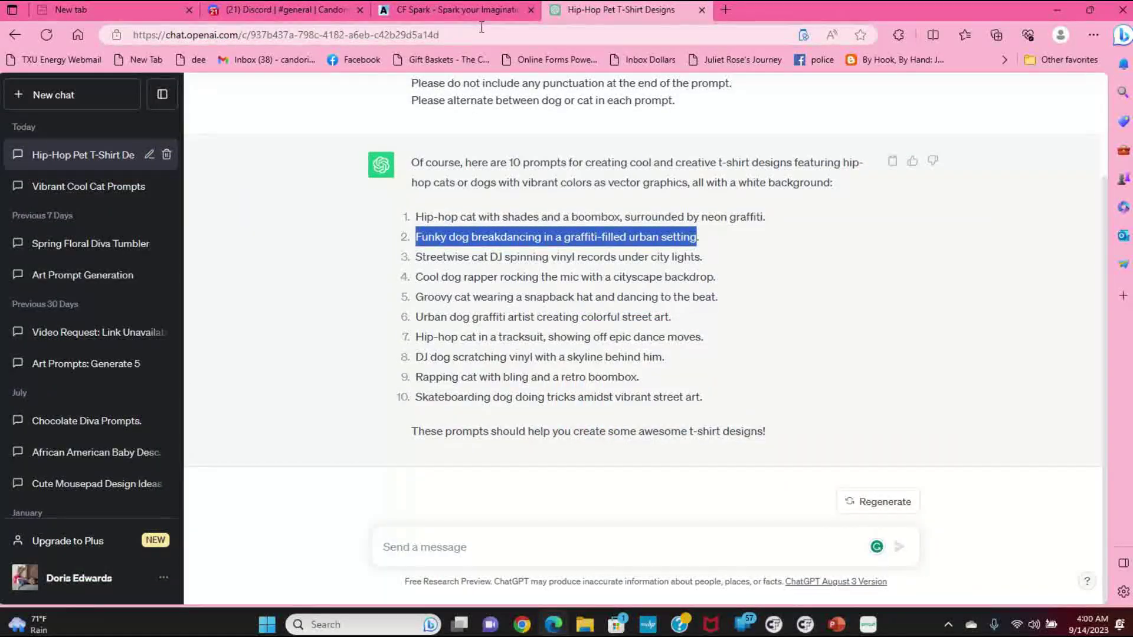
Remove the older "Hip-hop cat with shades and a boombox, surrounded by neon graffiti" prompt whose first two images are already published.
click(469, 9)
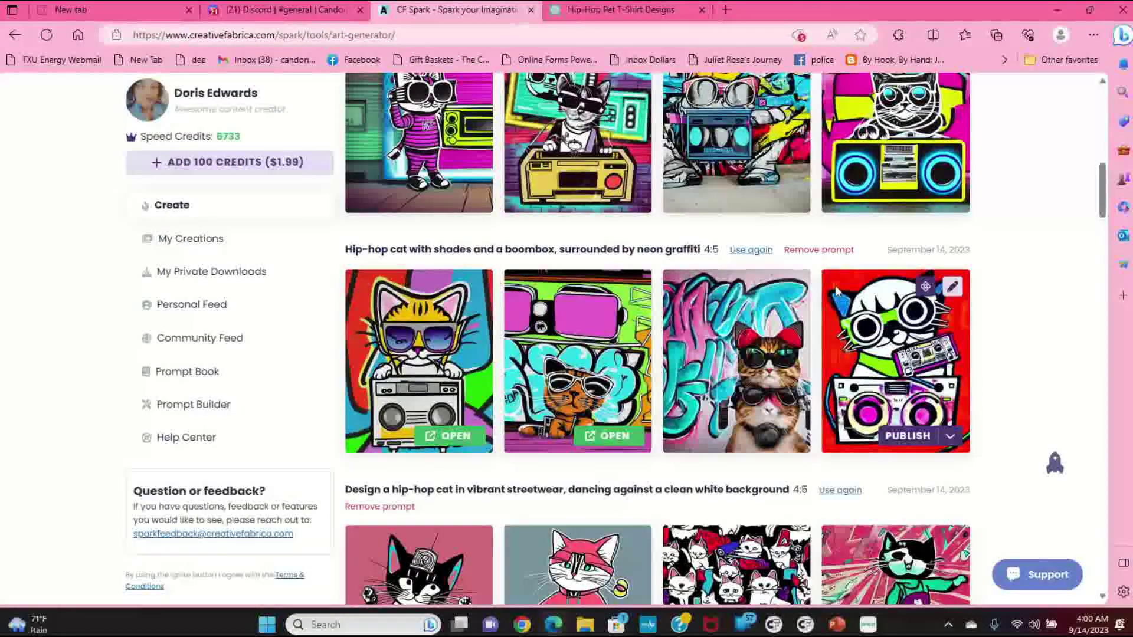
click(831, 252)
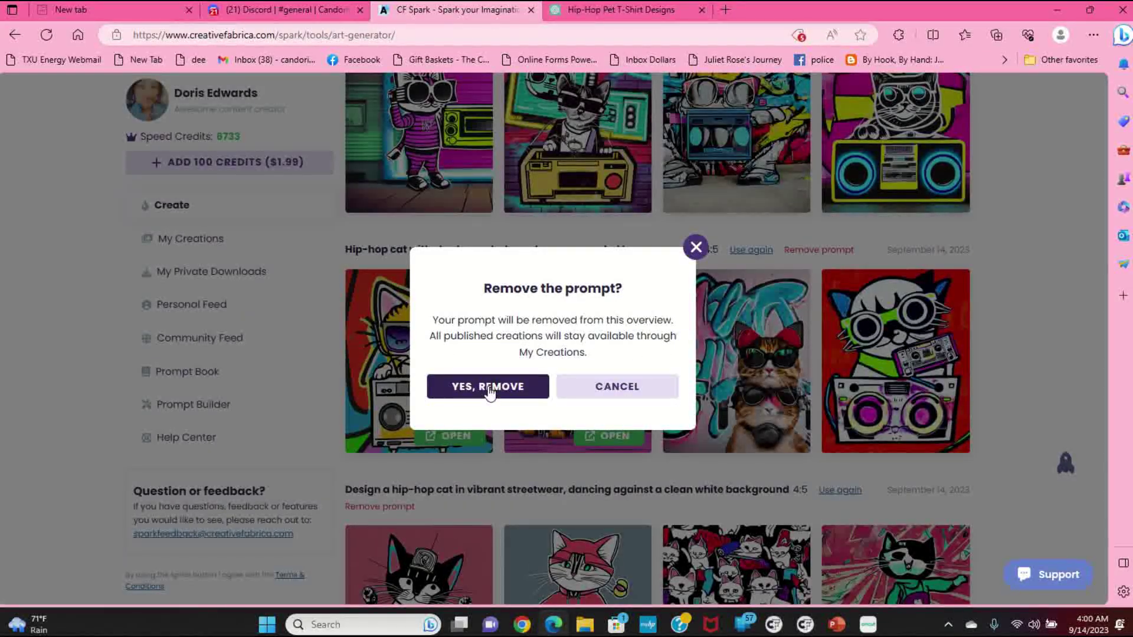
scroll(617, 475, up, 5)
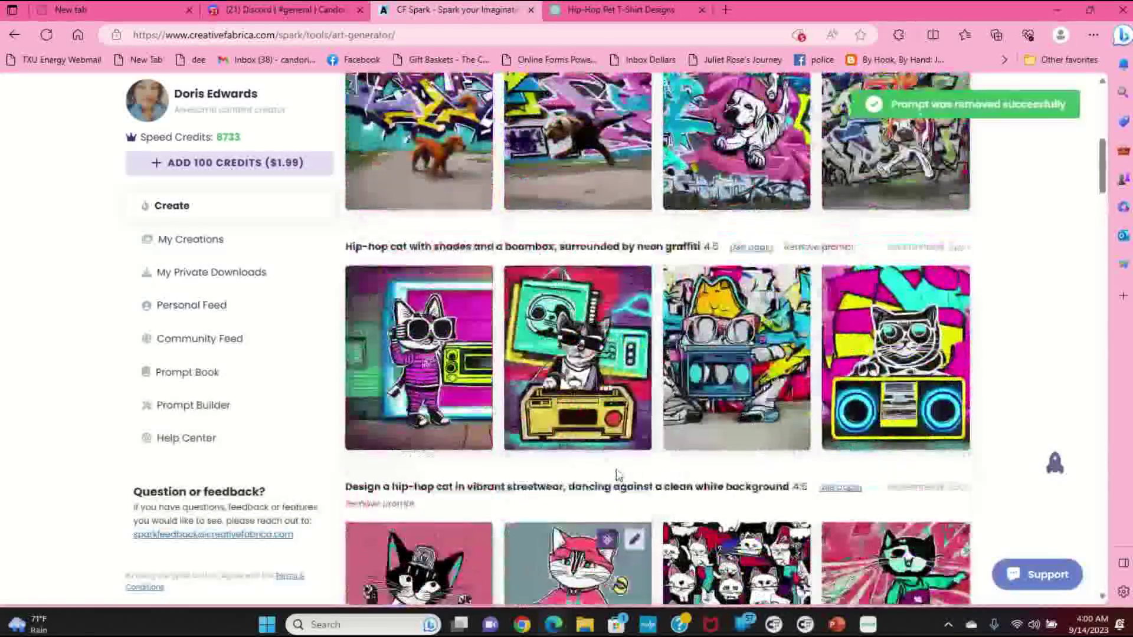
Publish the first image of the remaining boombox cat set and the third funky dog image, the white dog on pink graffiti.
mouse_move(472, 422)
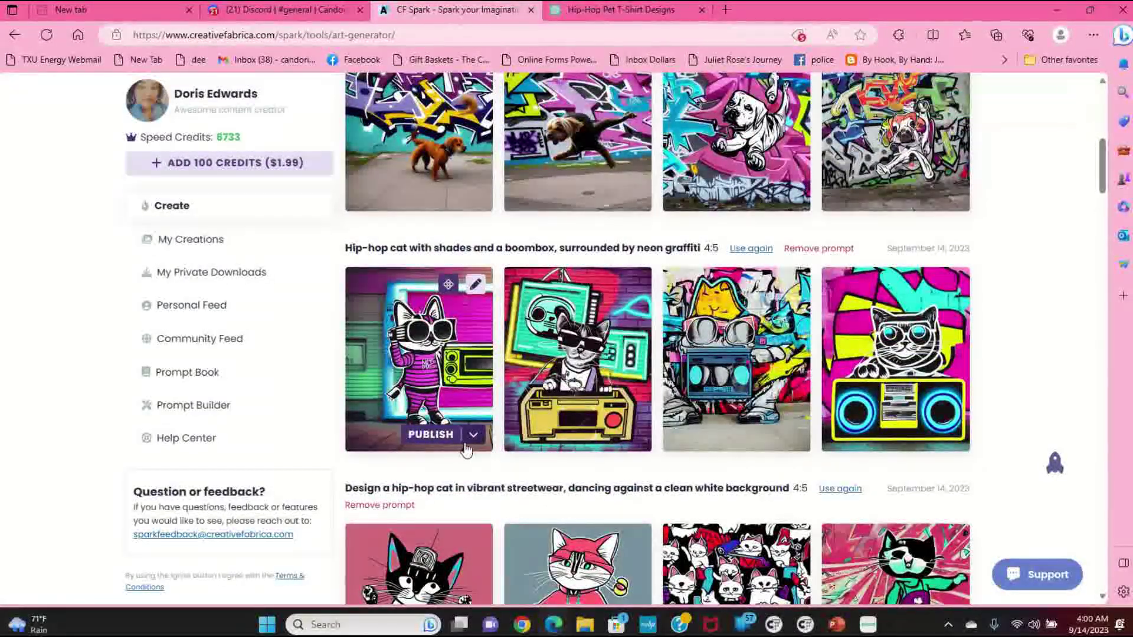
click(437, 433)
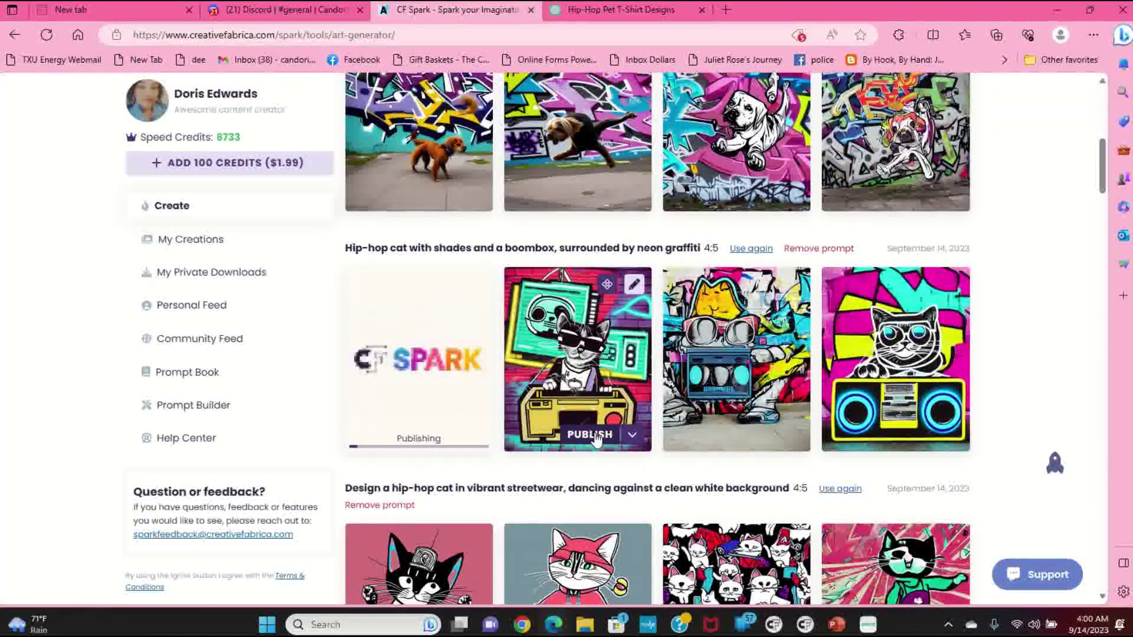
scroll(507, 404, up, 3)
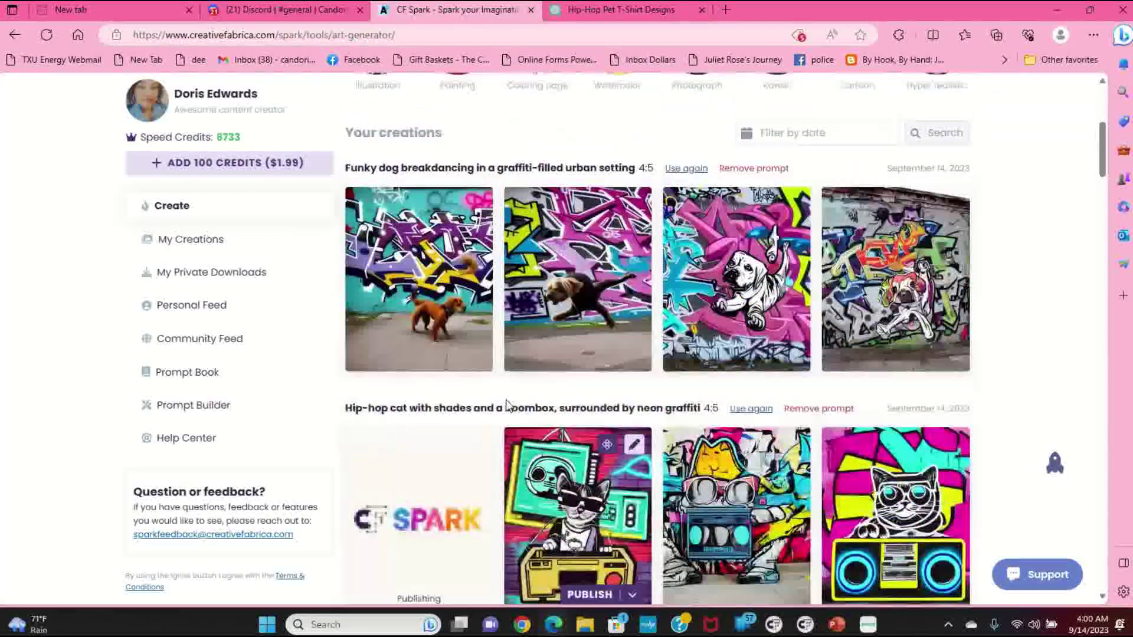
mouse_move(802, 191)
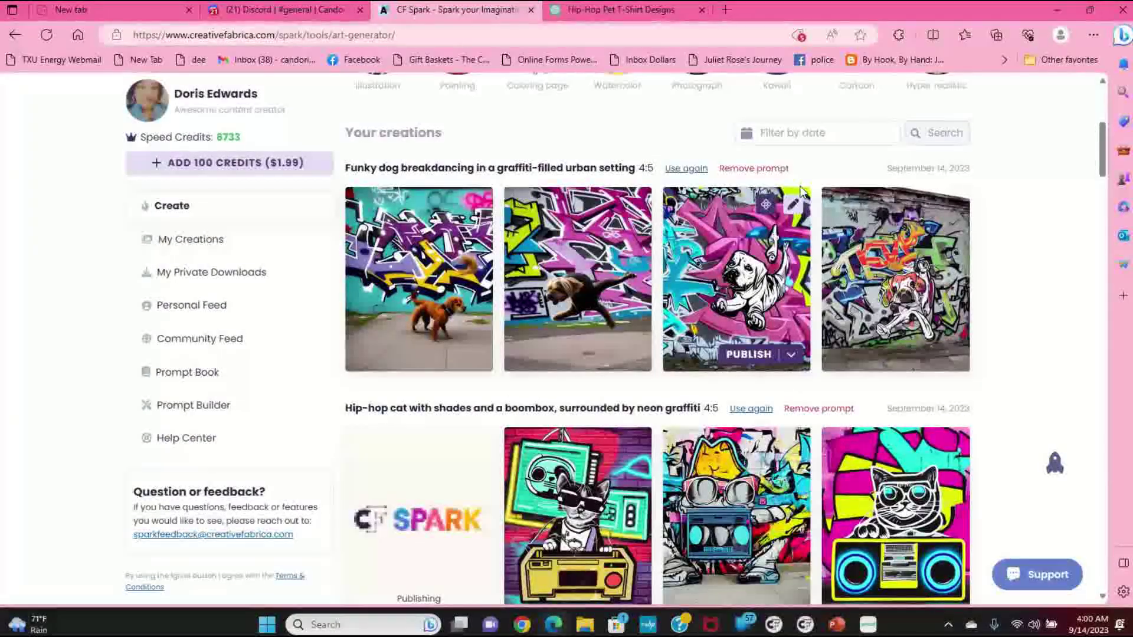
click(794, 215)
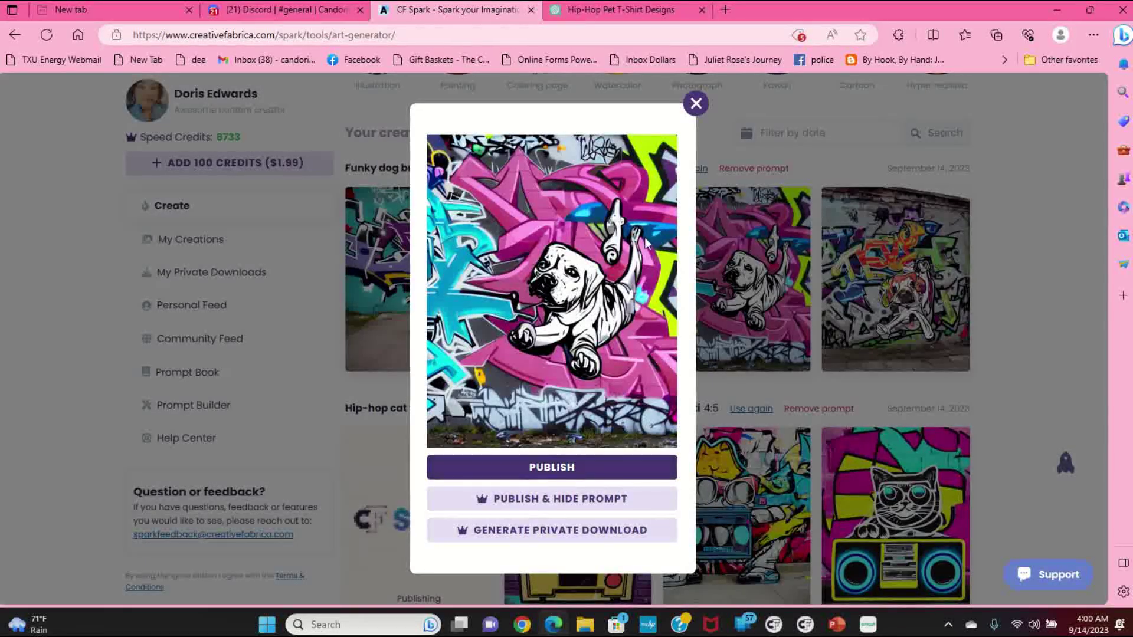
click(587, 469)
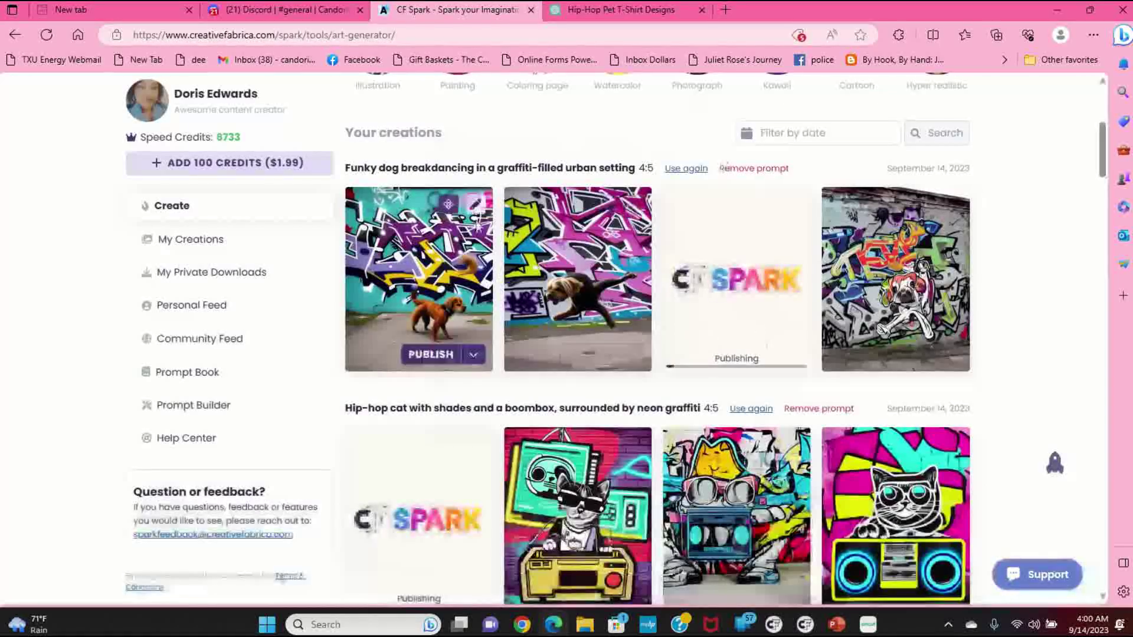
View the first and fourth funky dog images enlarged and check the images still being published.
click(476, 208)
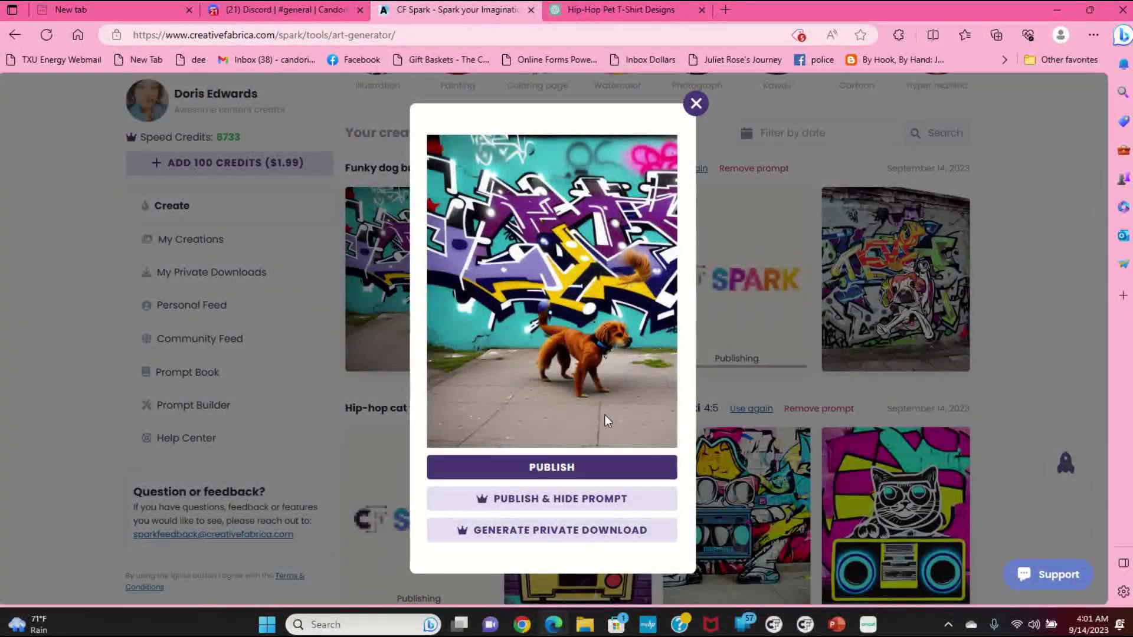
click(705, 106)
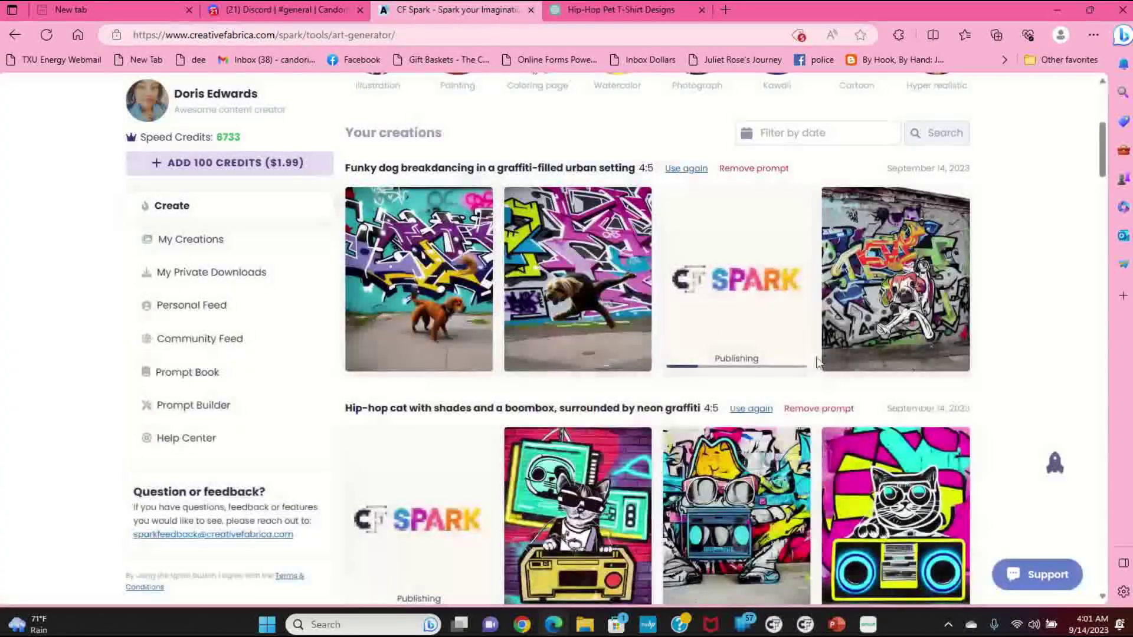
click(954, 206)
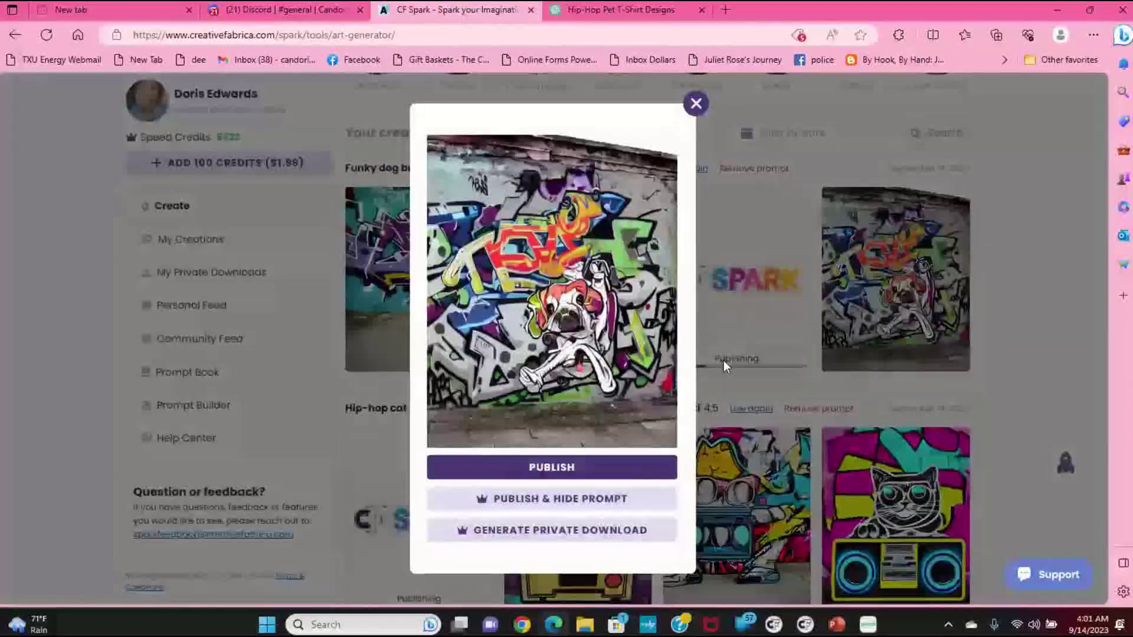
click(698, 107)
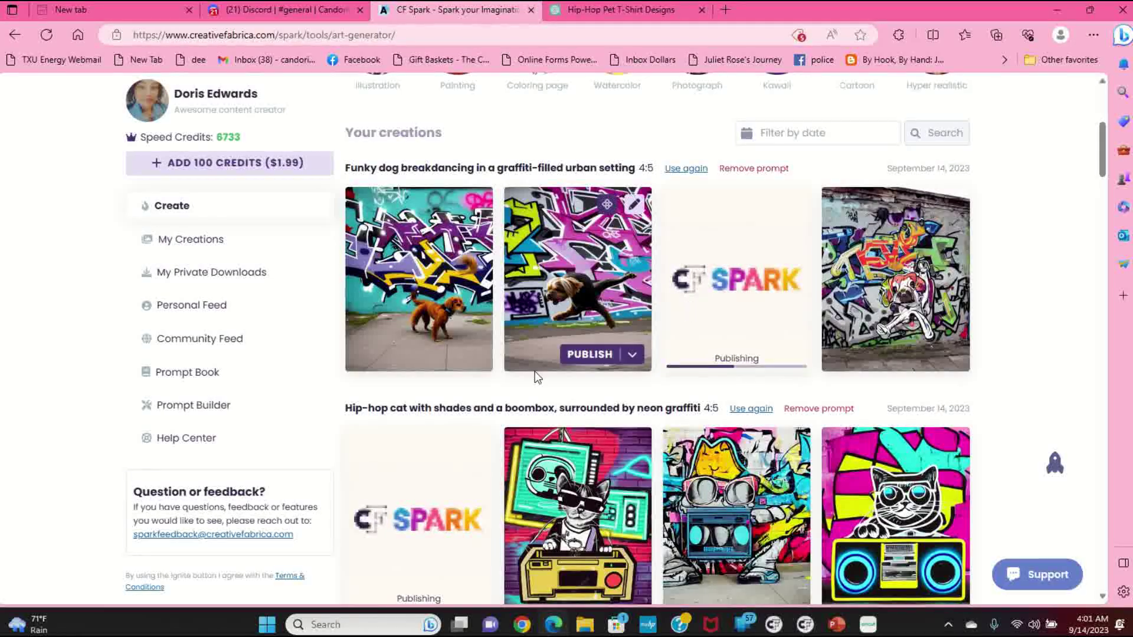
scroll(576, 392, down, 1)
scroll(576, 392, down, 3)
scroll(577, 396, up, 4)
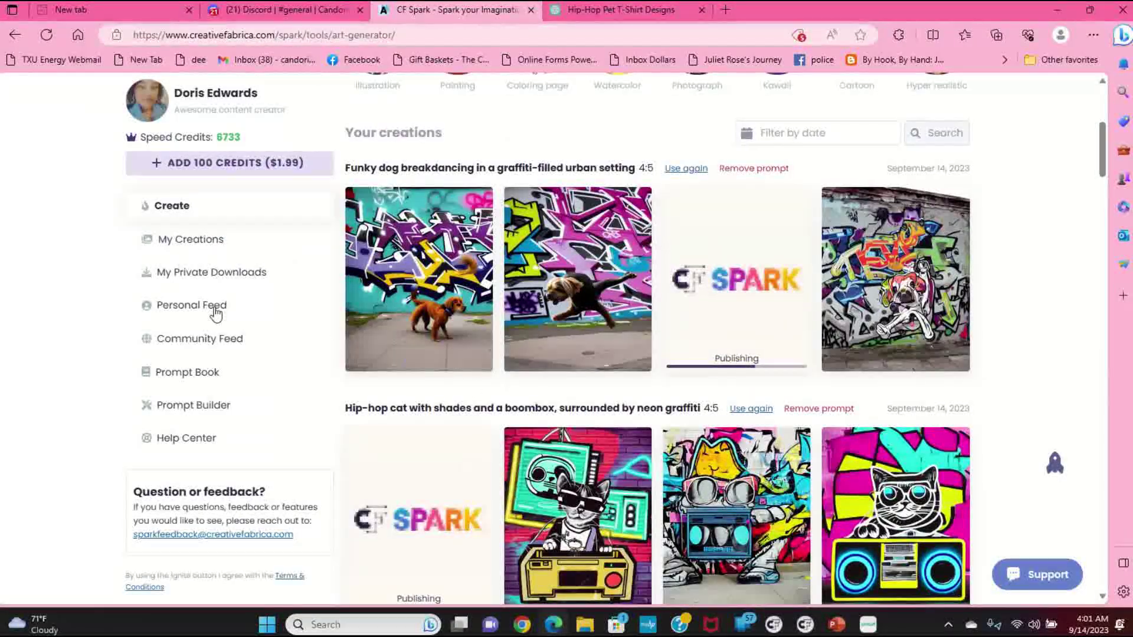
Open My Creations and load the newest published boombox cat's prompt into the CF Spark art generator.
click(197, 239)
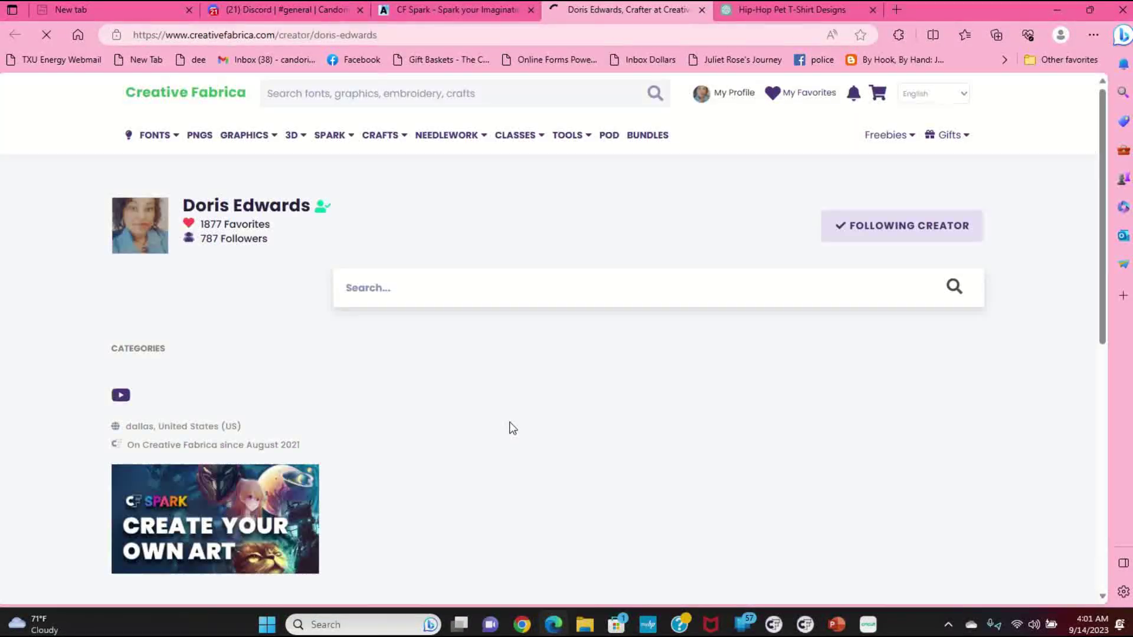
scroll(531, 414, down, 4)
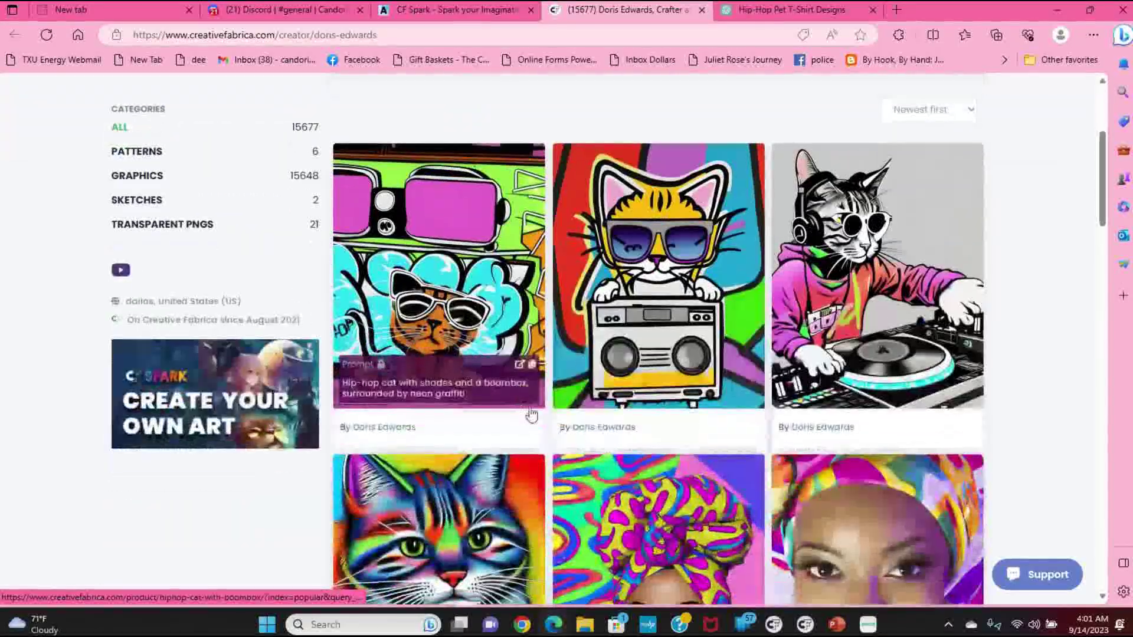
click(520, 367)
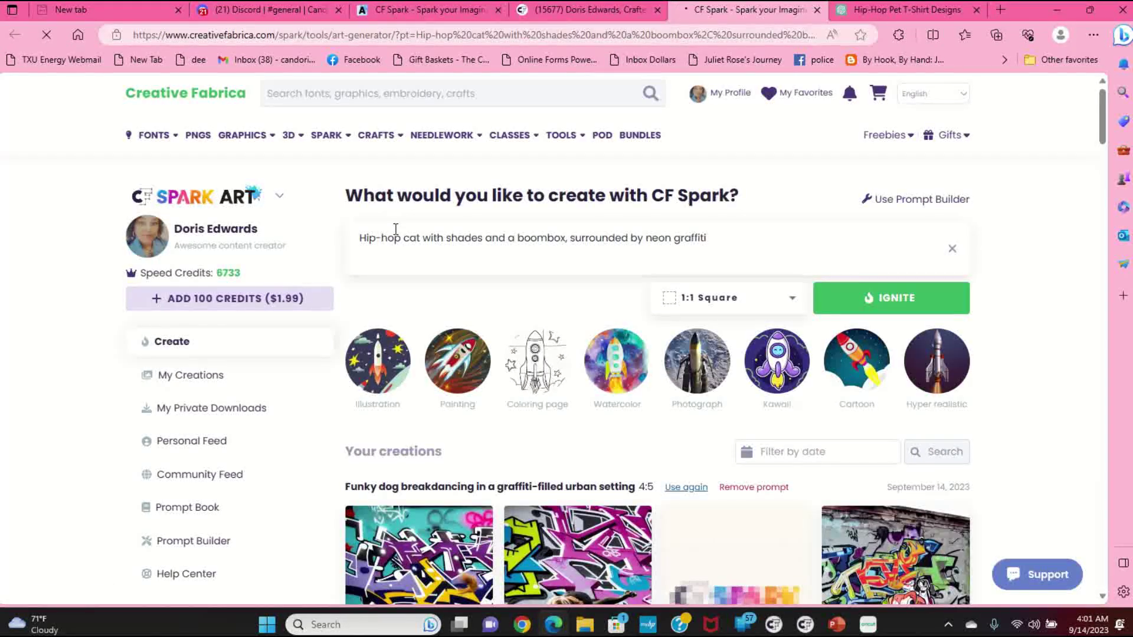
click(891, 304)
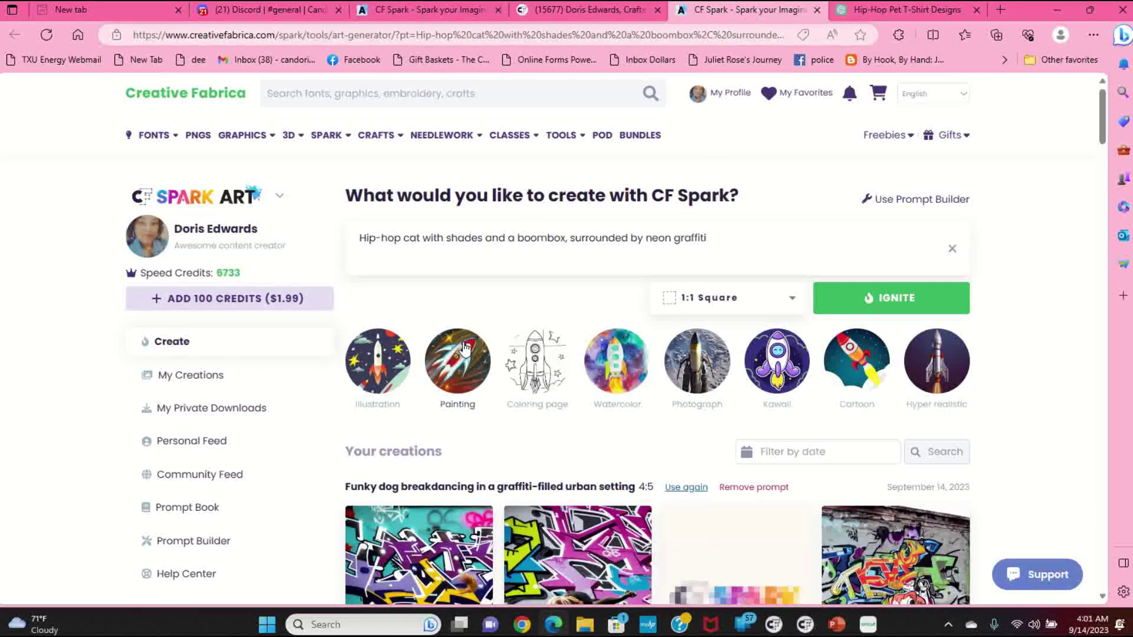
Look through the whole first page of past creations, down to the headwrap portraits, and return to the loaded boombox cat prompt.
scroll(464, 348, down, 4)
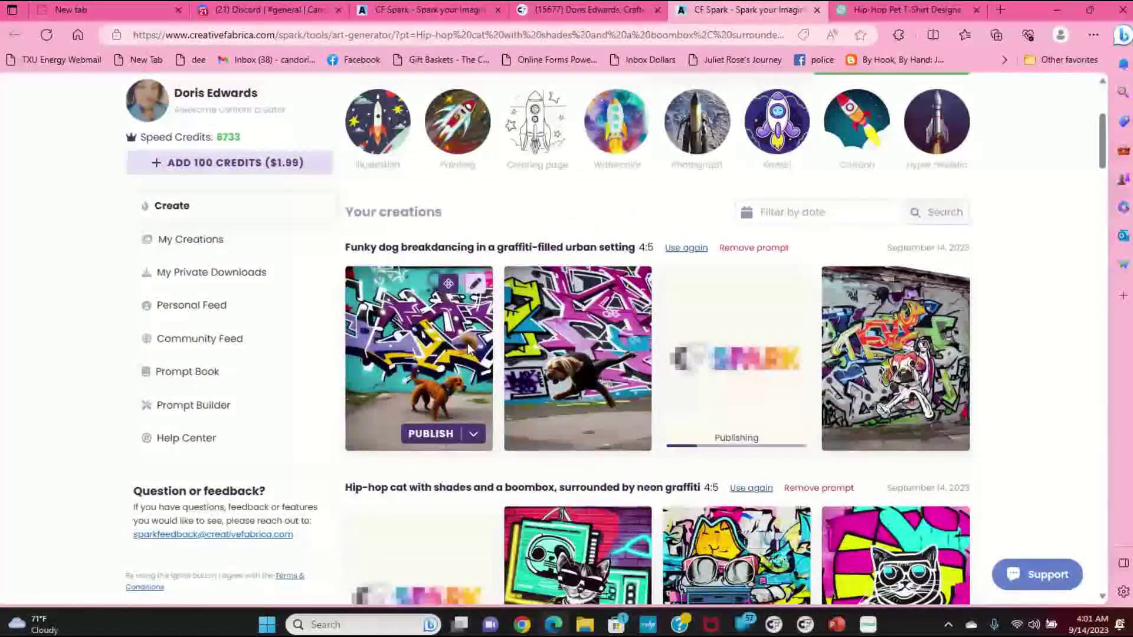
scroll(468, 348, down, 3)
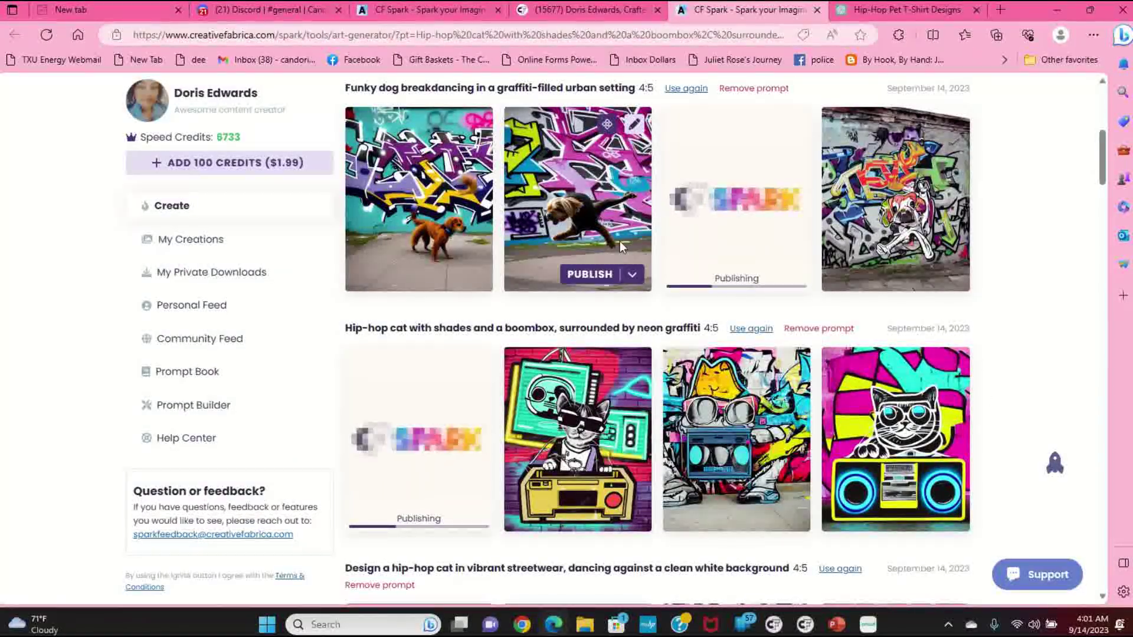
scroll(619, 240, down, 20)
scroll(625, 251, down, 20)
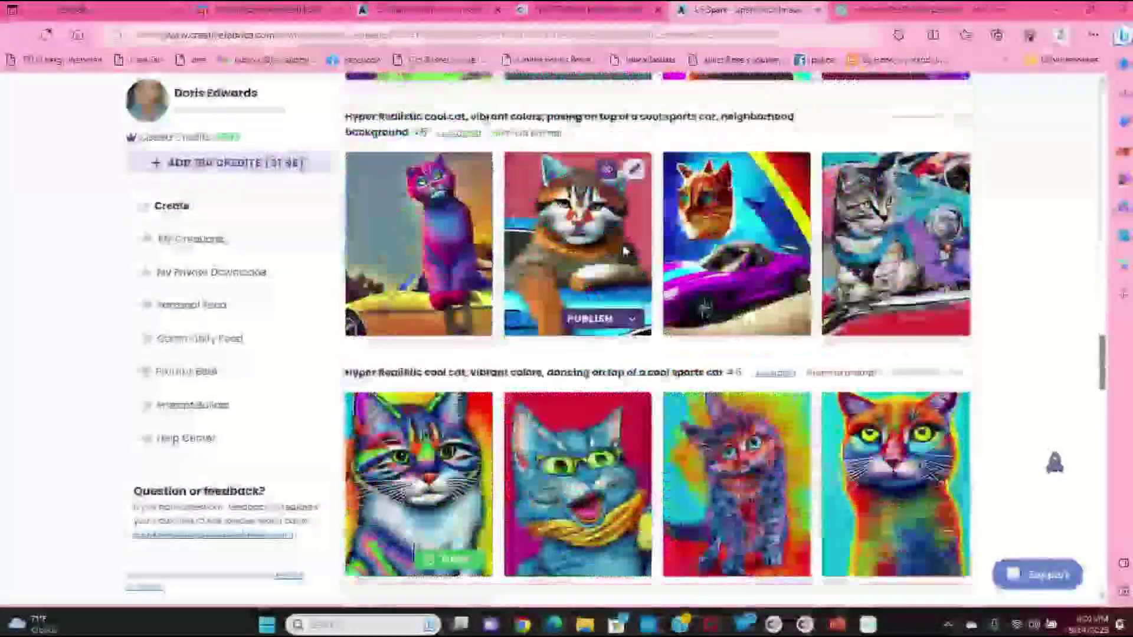
scroll(625, 251, down, 8)
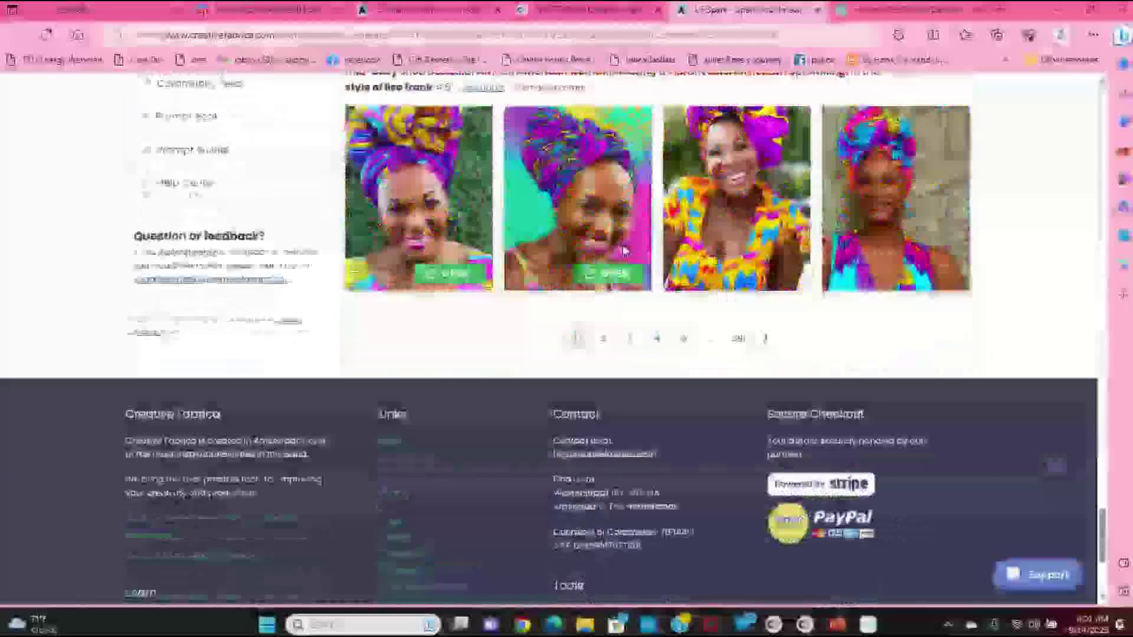
scroll(613, 242, up, 7)
scroll(612, 241, up, 15)
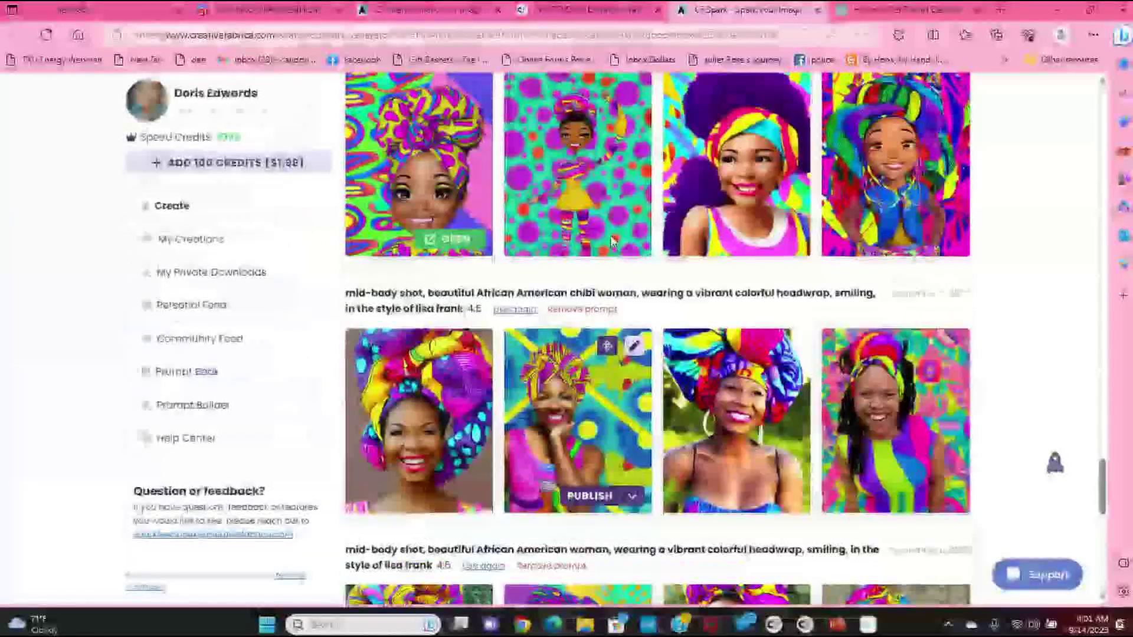
scroll(611, 241, up, 15)
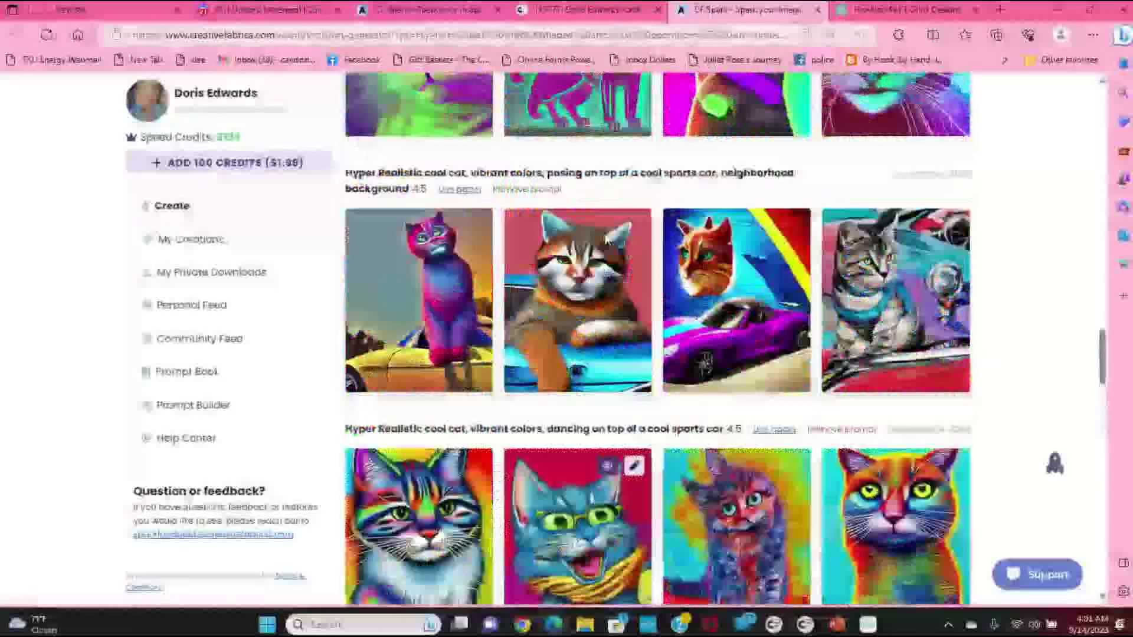
scroll(593, 235, up, 15)
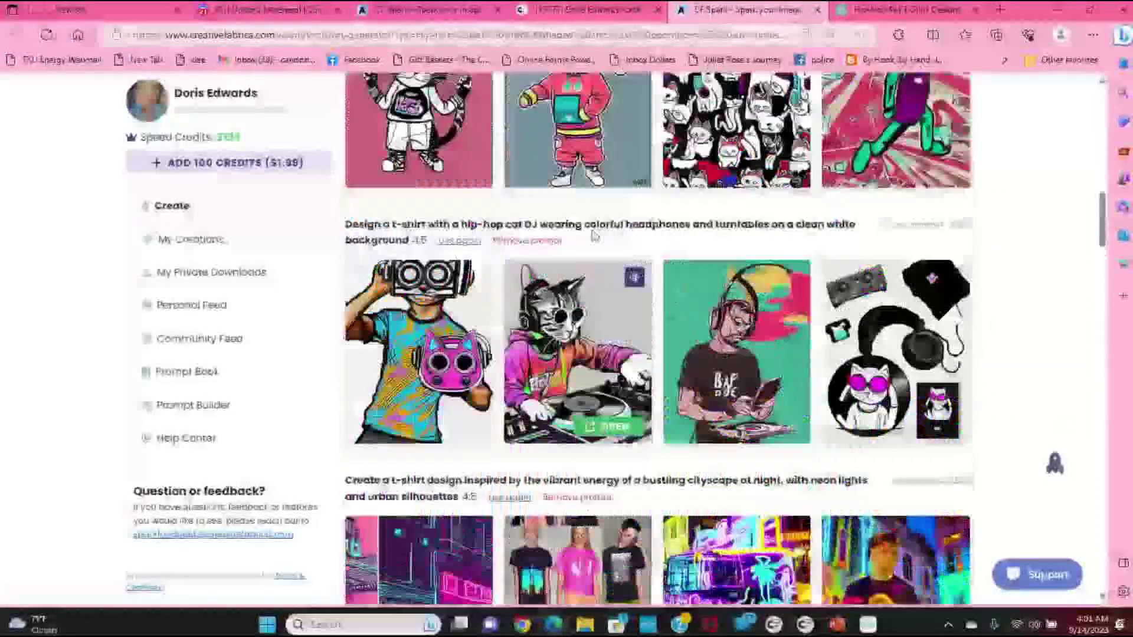
scroll(587, 233, up, 5)
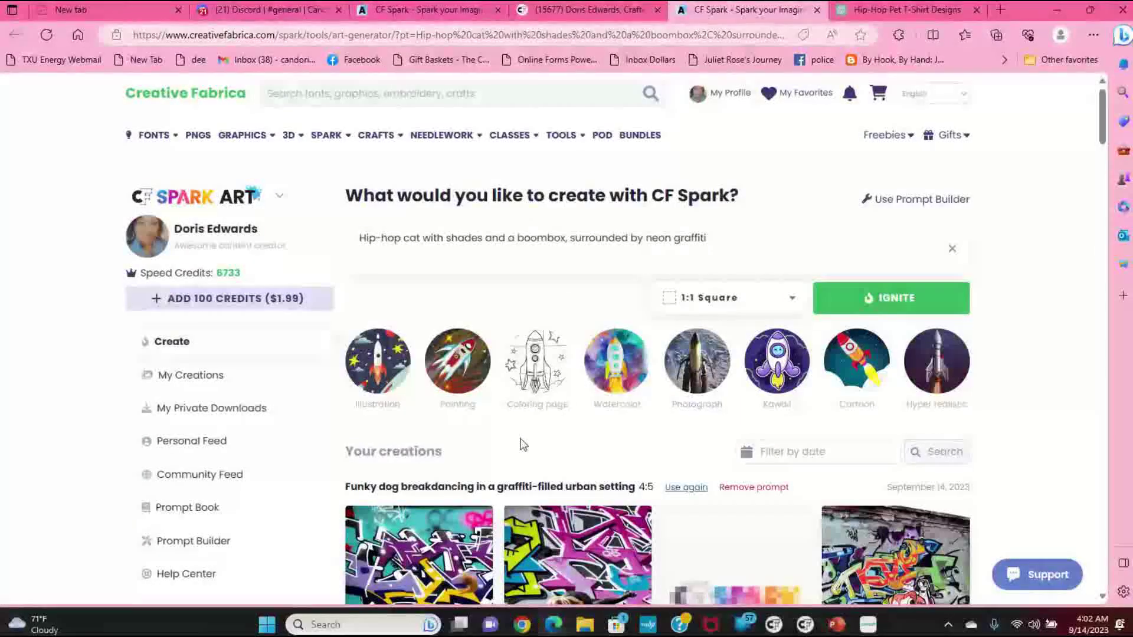
scroll(743, 271, down, 4)
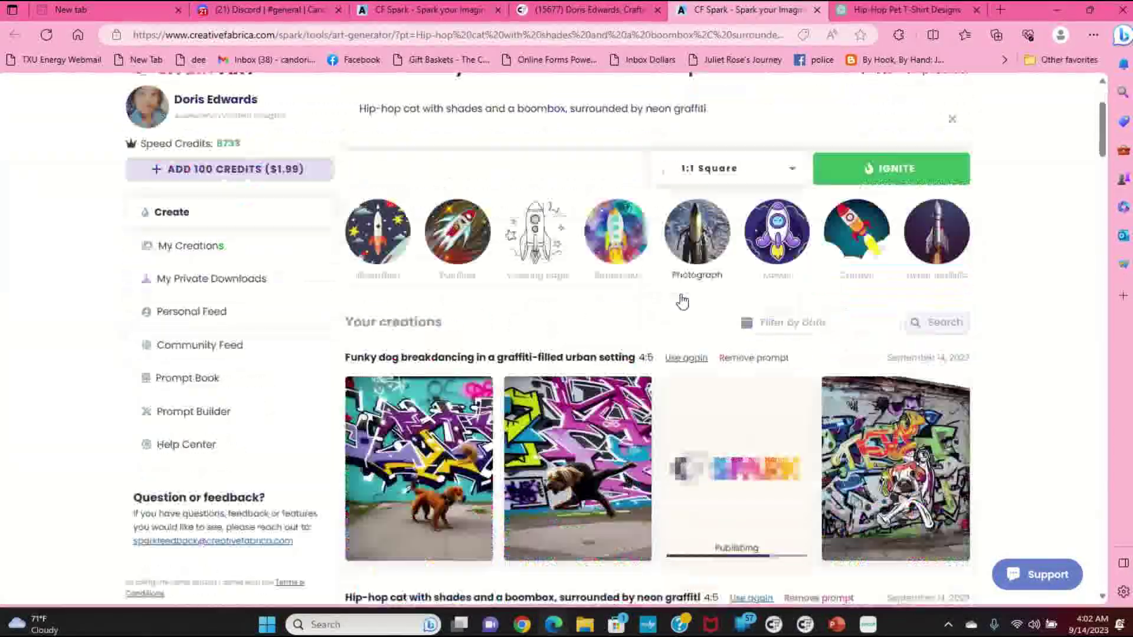
scroll(679, 296, up, 4)
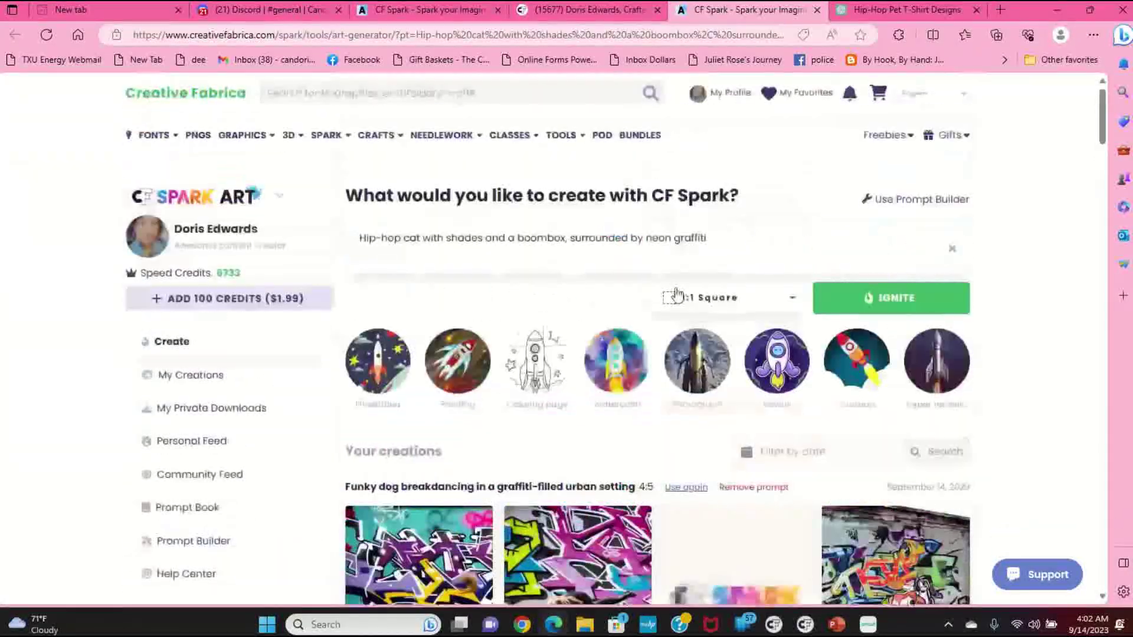
Switch to ChatGPT and copy the third prompt, "Streetwise cat DJ spinning vinyl records under city lights", without its final period.
click(909, 10)
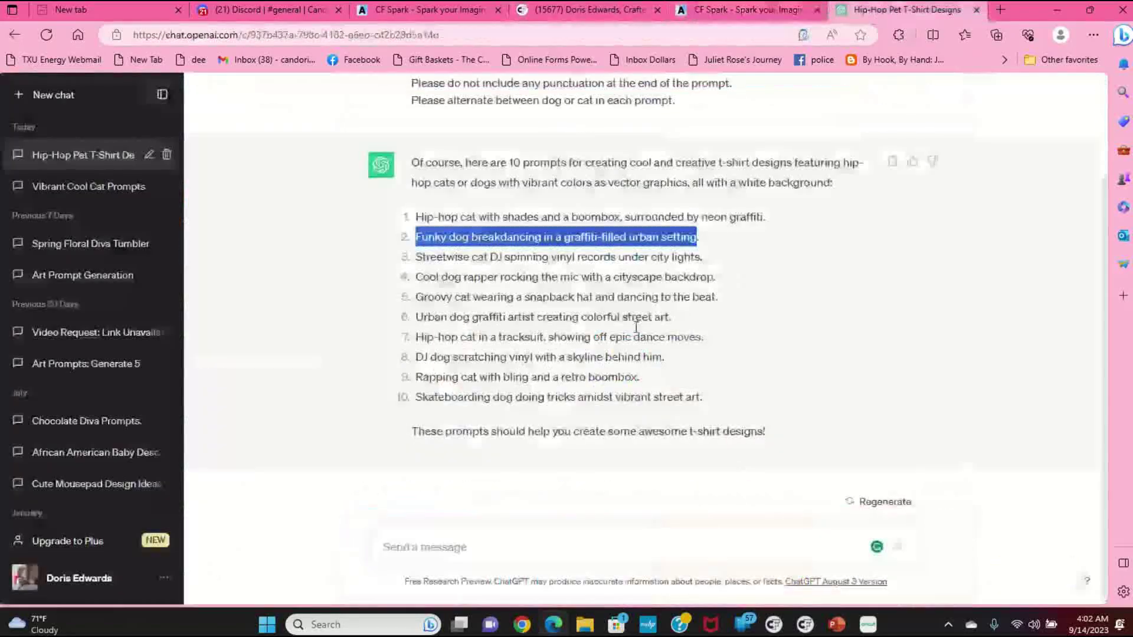
click(420, 262)
drag(540, 256, 659, 255)
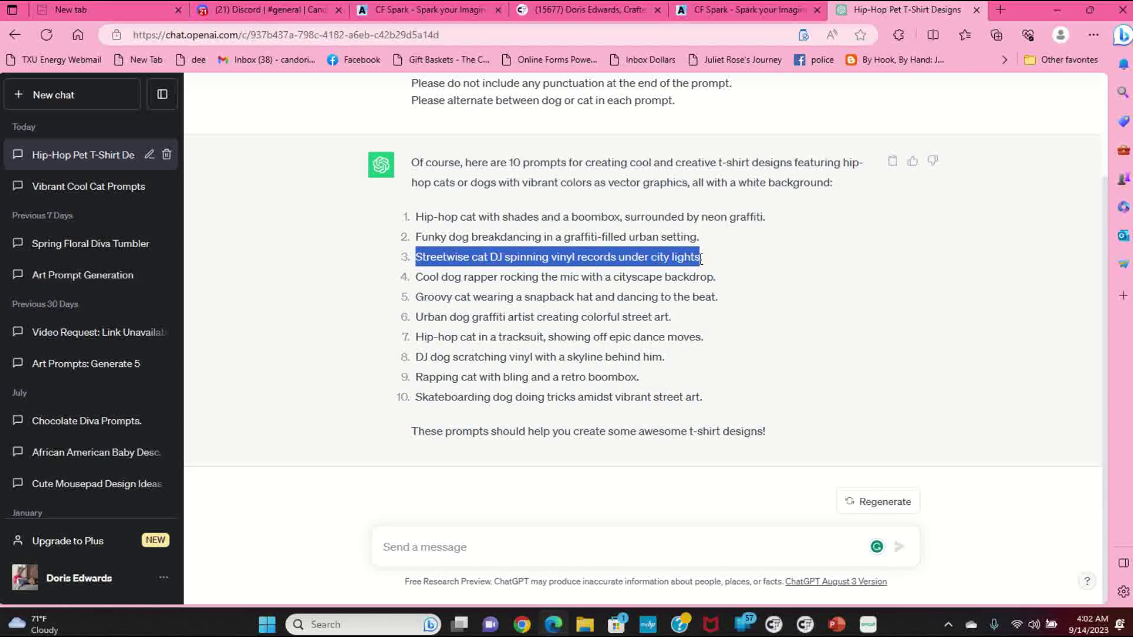
right_click(657, 257)
click(691, 278)
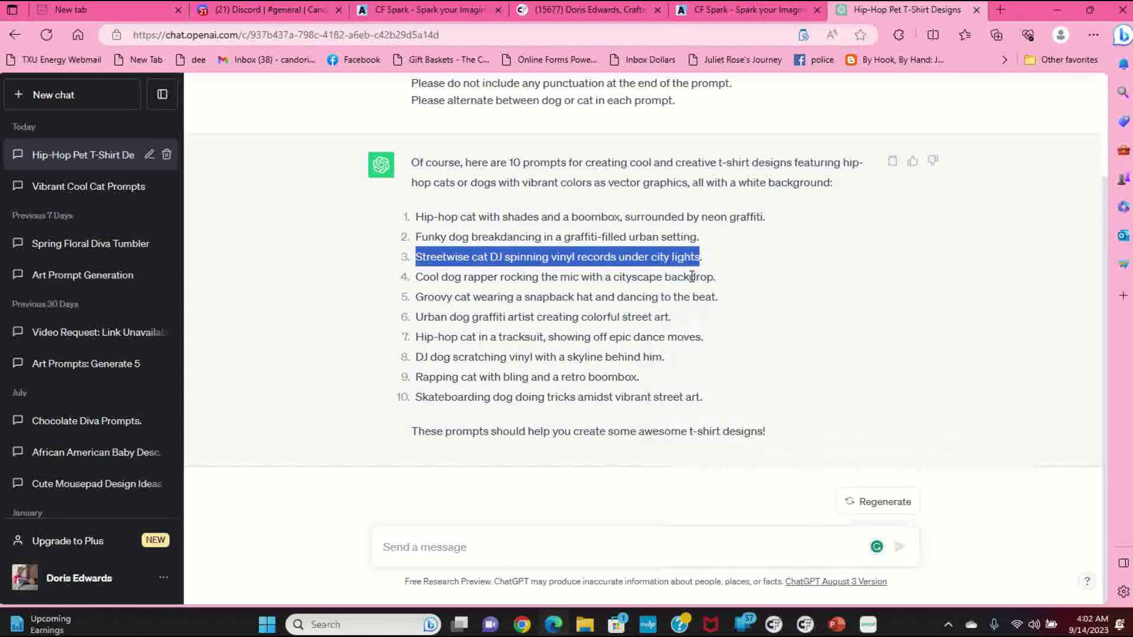
Return to the CF Spark art generator, replace the funky dog prompt with the copied streetwise cat DJ prompt, and generate 4:5 Portrait images.
click(444, 14)
scroll(709, 255, up, 5)
scroll(702, 252, up, 2)
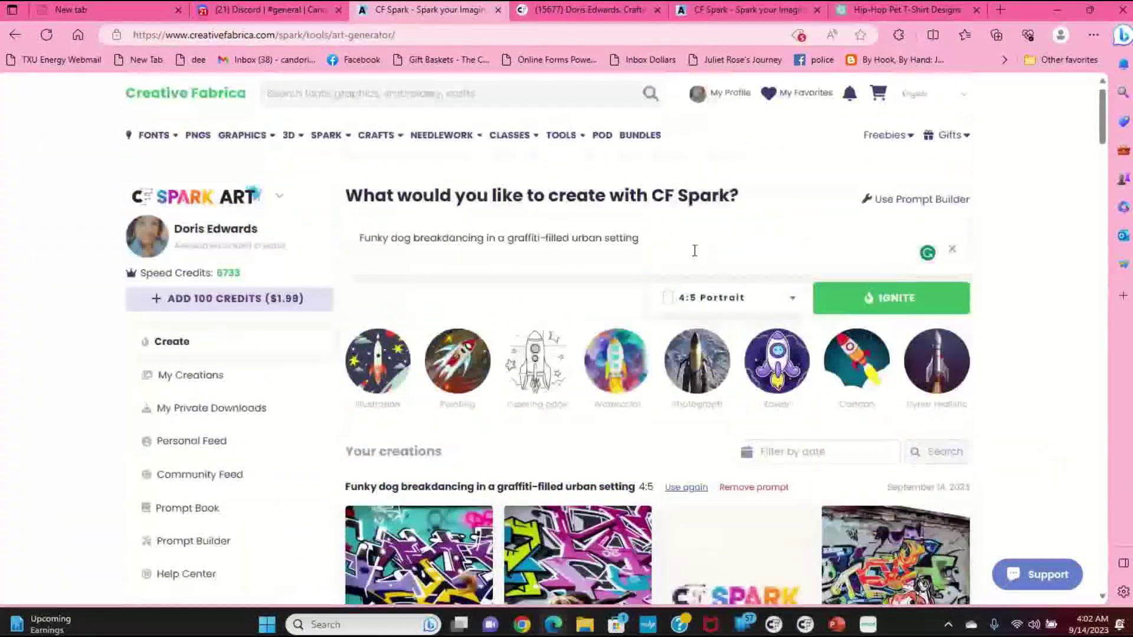
triple_click(657, 231)
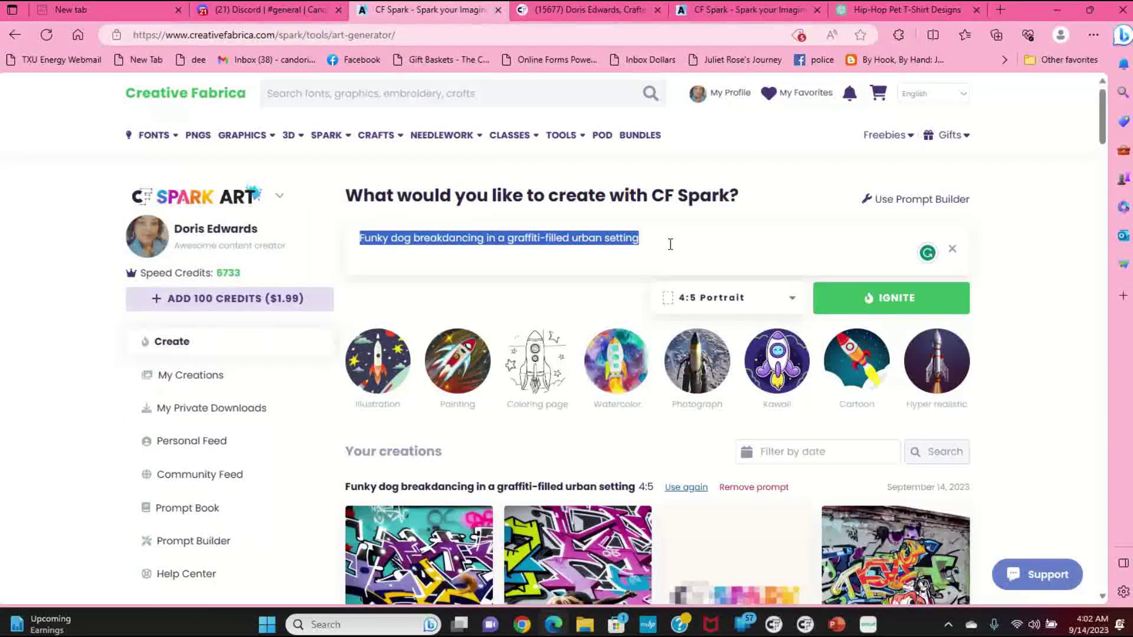
key(ctrl+v)
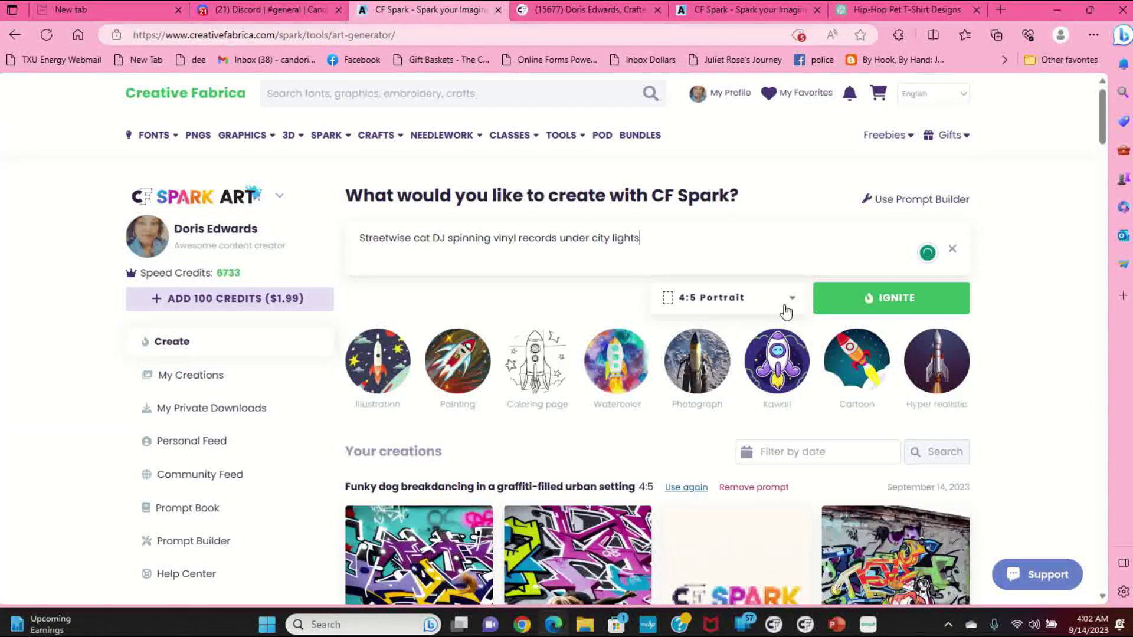
click(924, 302)
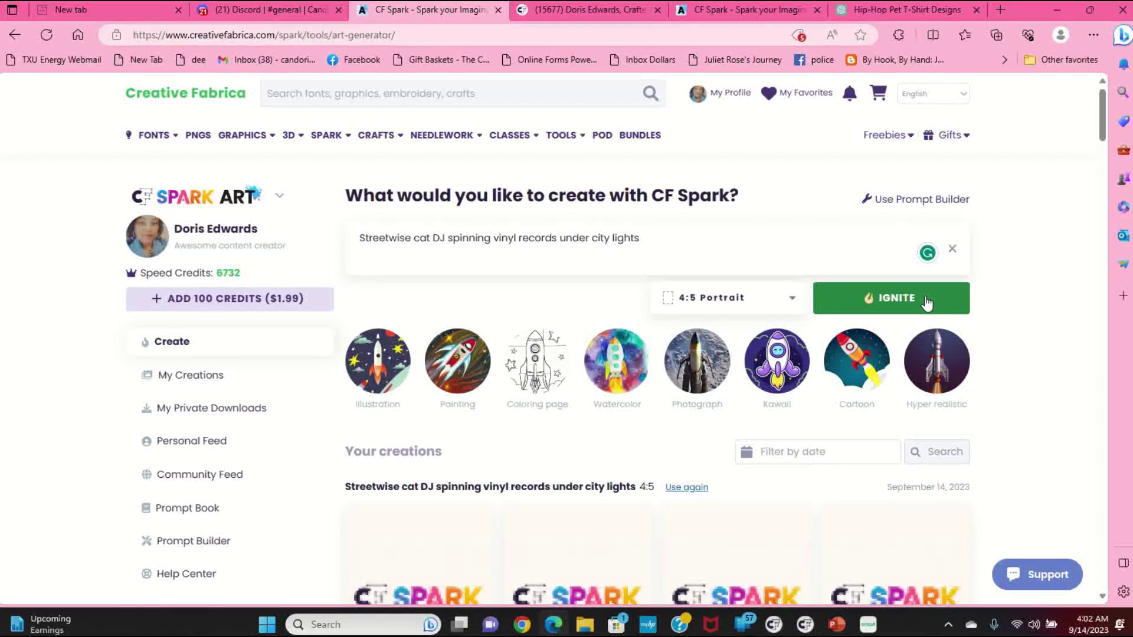
Examine the generated streetwise cat DJ images, viewing the third and the first one enlarged.
scroll(819, 337, down, 3)
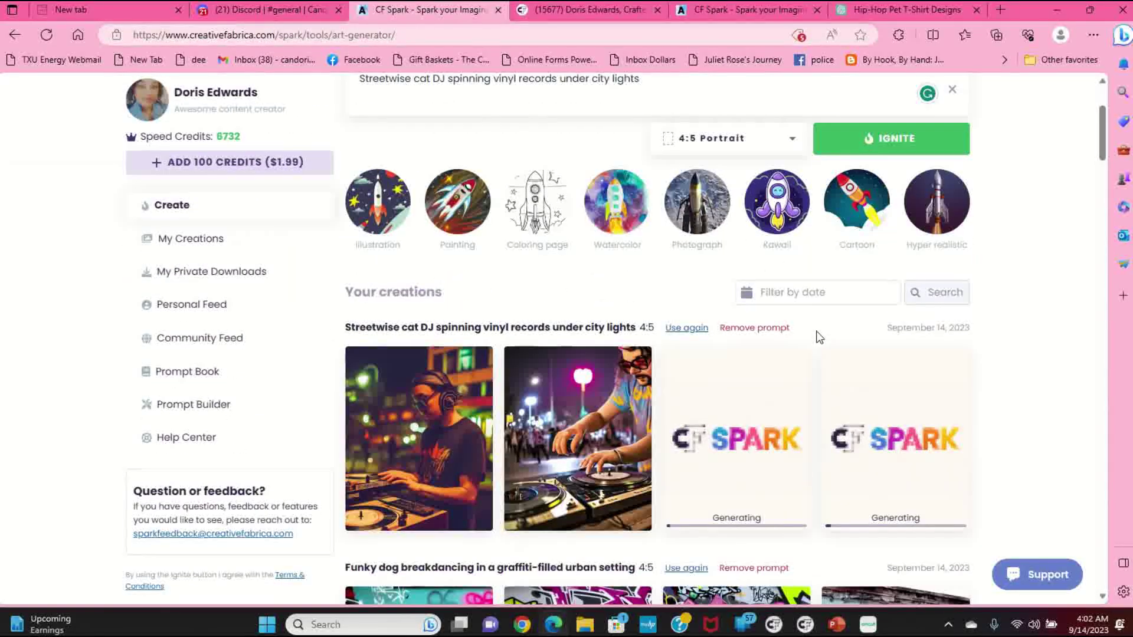
scroll(821, 338, down, 3)
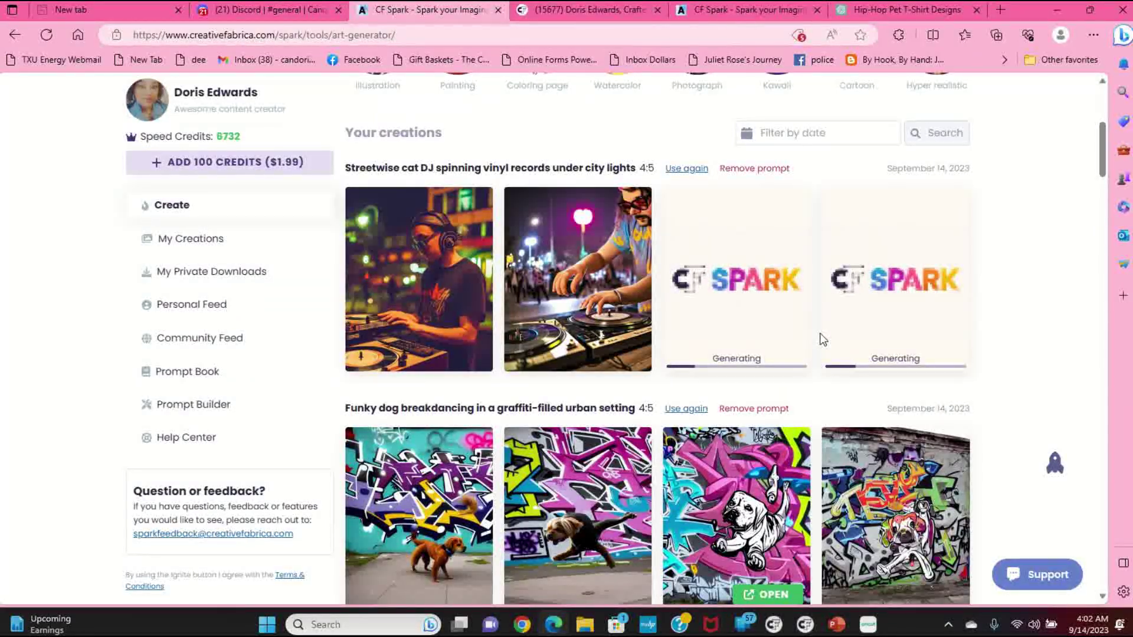
scroll(824, 339, down, 3)
scroll(823, 340, up, 4)
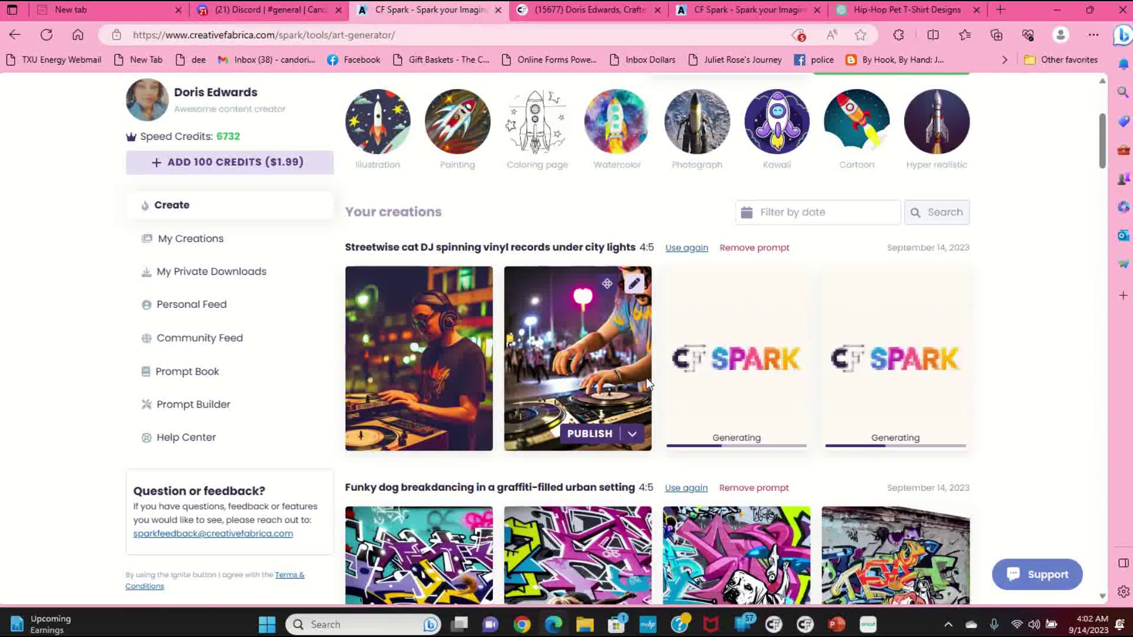
scroll(542, 332, up, 3)
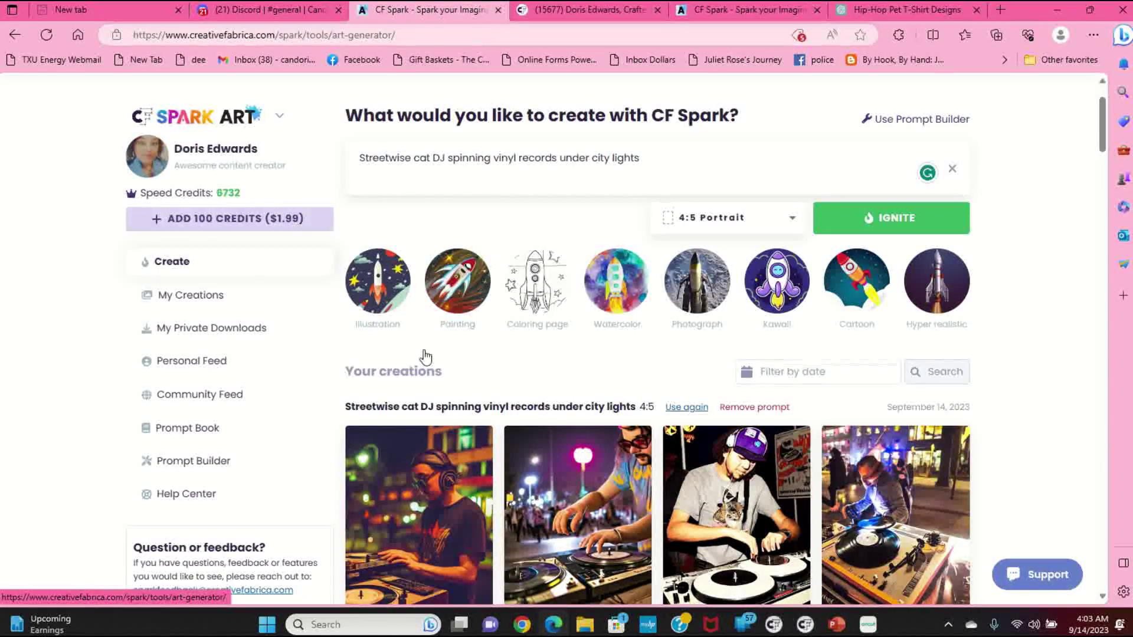
scroll(422, 357, down, 3)
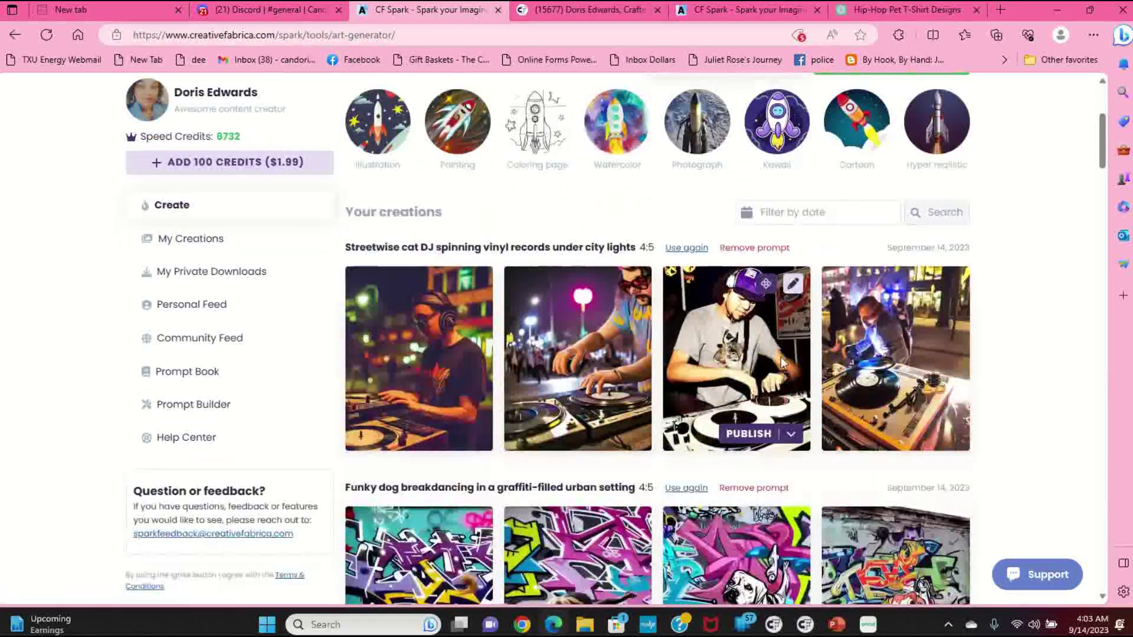
click(791, 288)
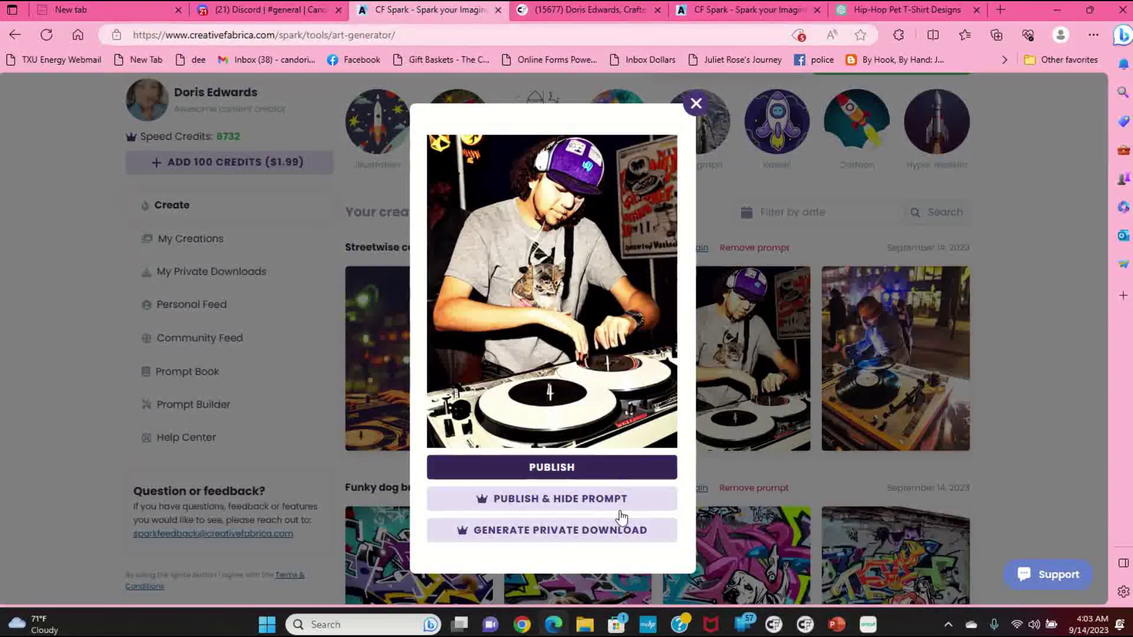
click(695, 104)
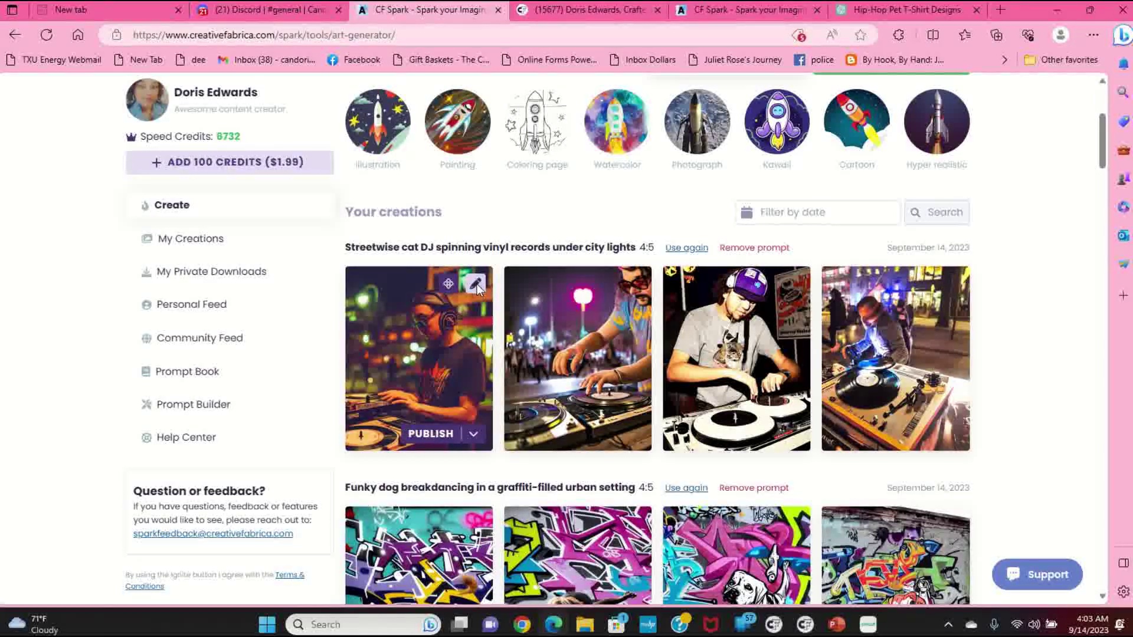
click(475, 284)
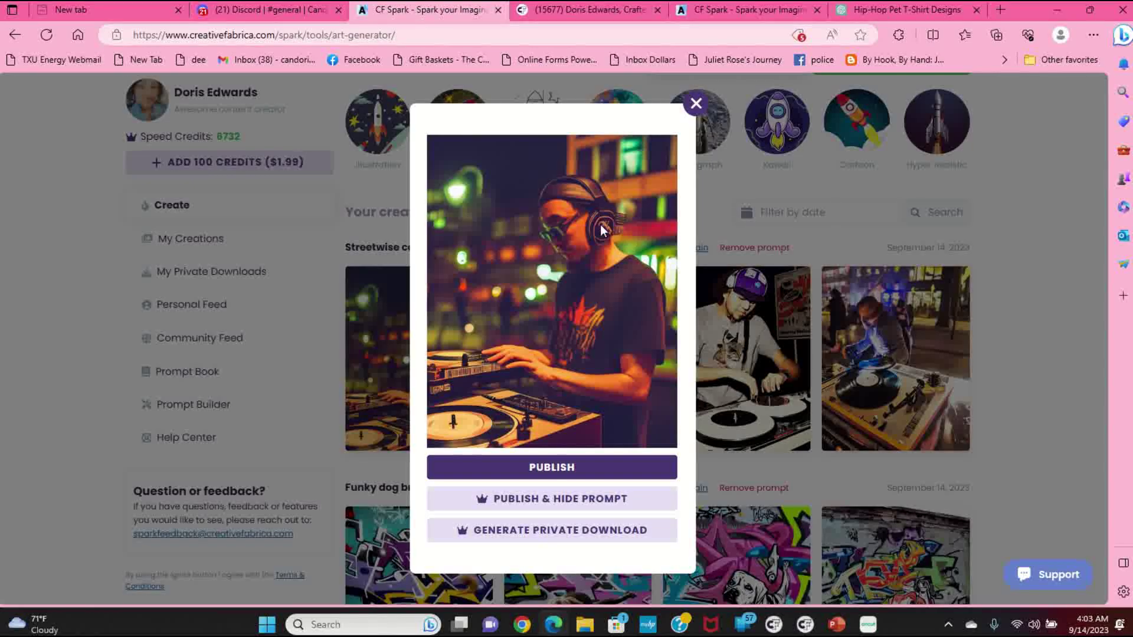
click(696, 106)
scroll(726, 451, up, 4)
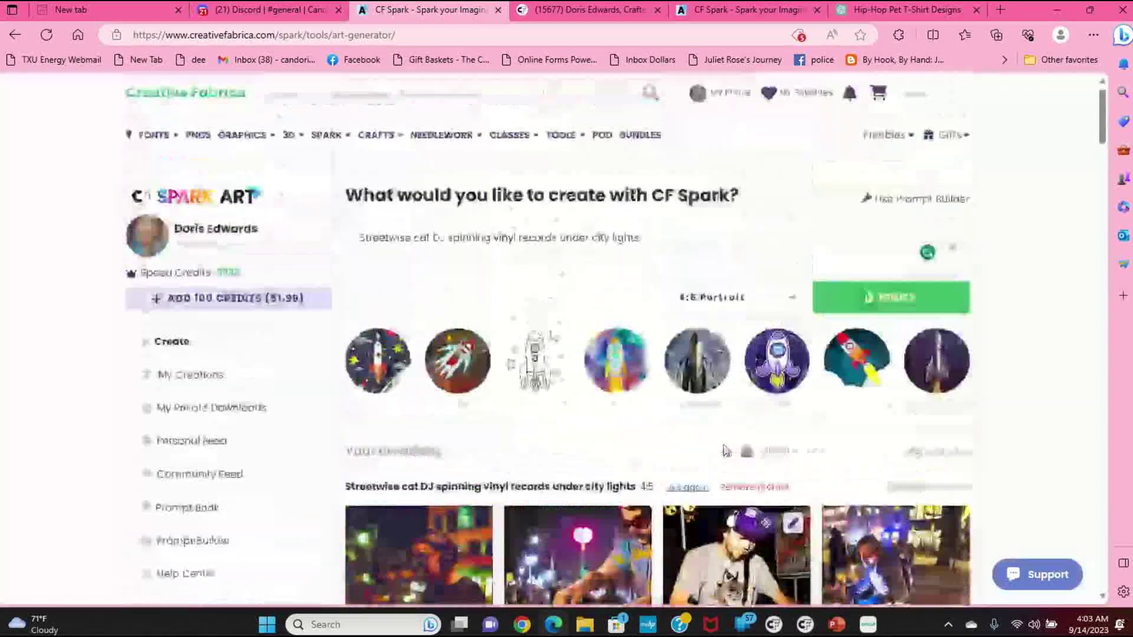
In the ChatGPT conversation, write the follow-up message "Please include cartoon and hyper realistic in each prompt".
click(881, 10)
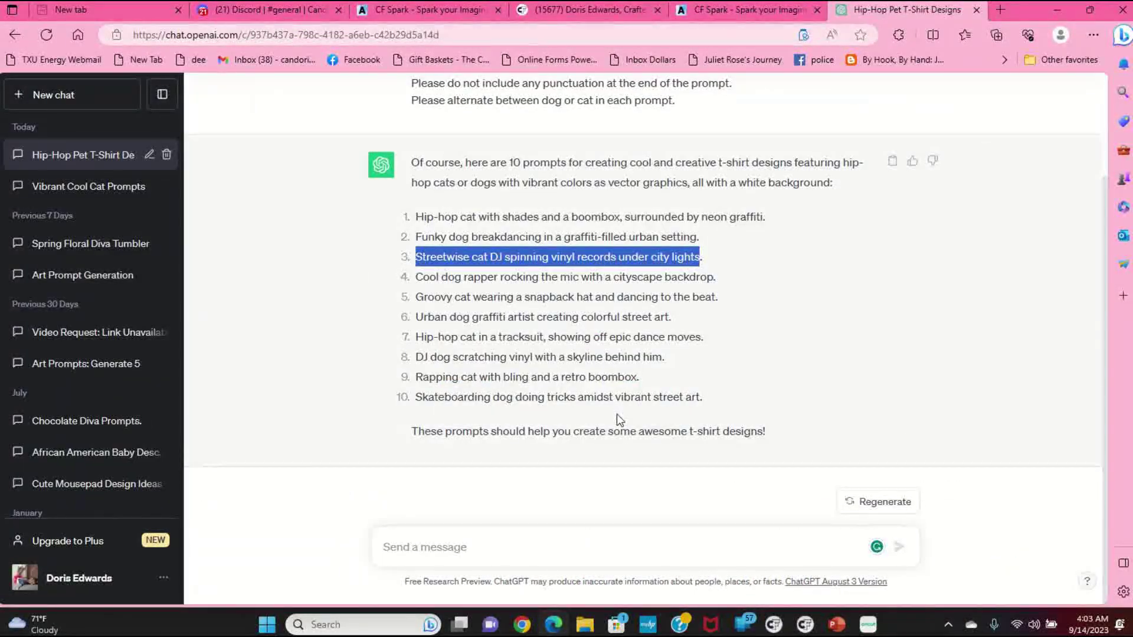
scroll(561, 351, up, 2)
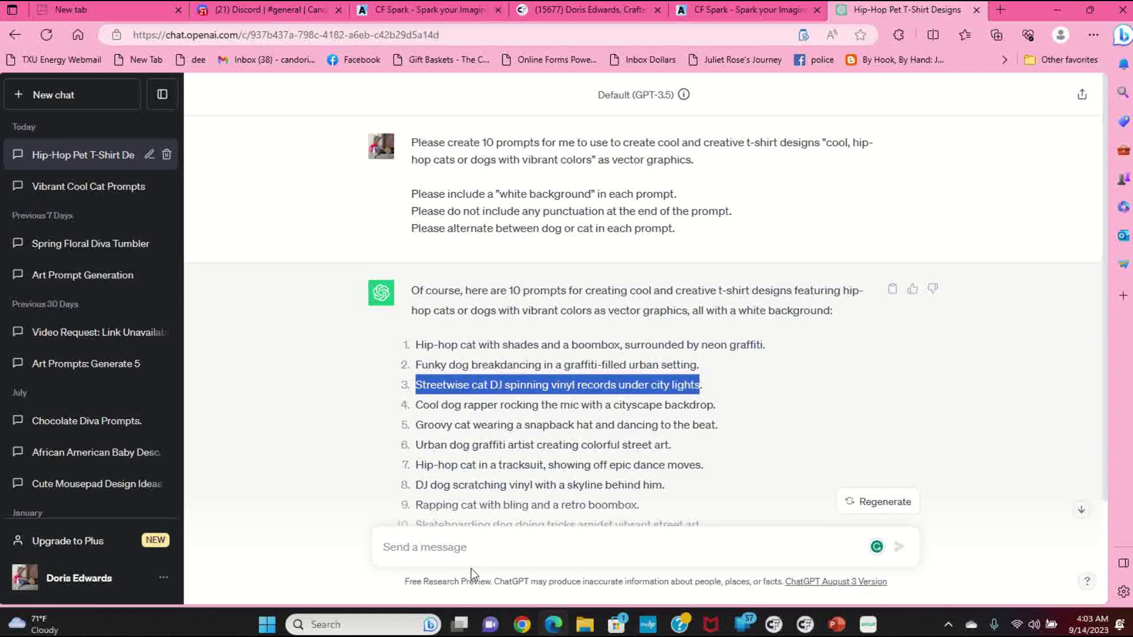
click(471, 547)
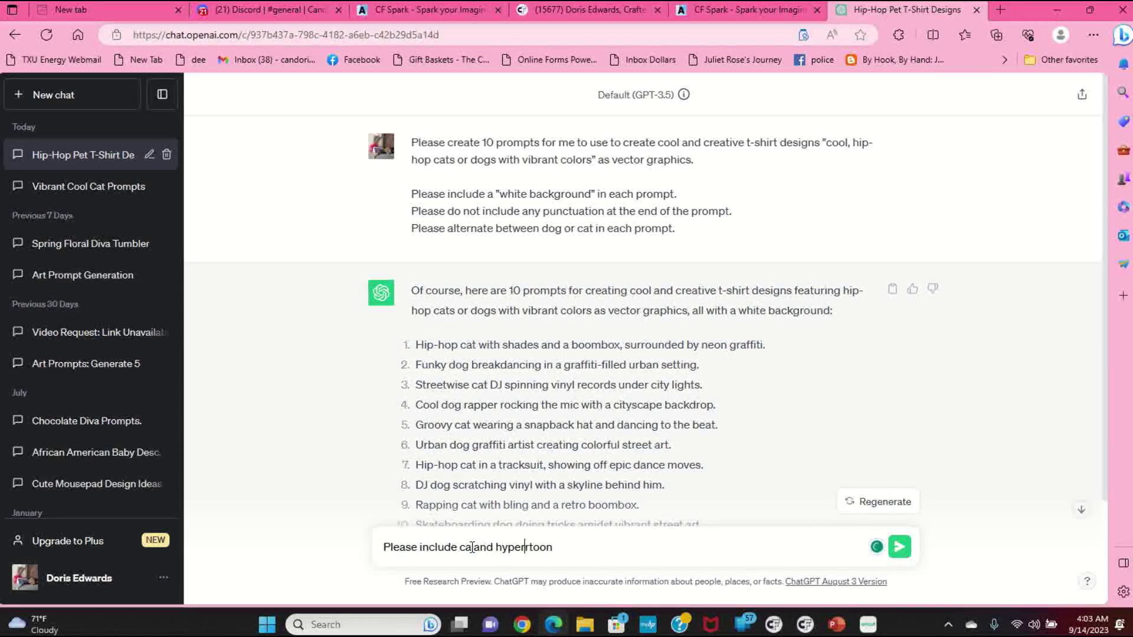
key(BackSpace)
key(BackSpace)
key(BackSpace)
key(BackSpace)
key(BackSpace)
key(BackSpace)
click(520, 550)
text(and hyper realis)
text(n )
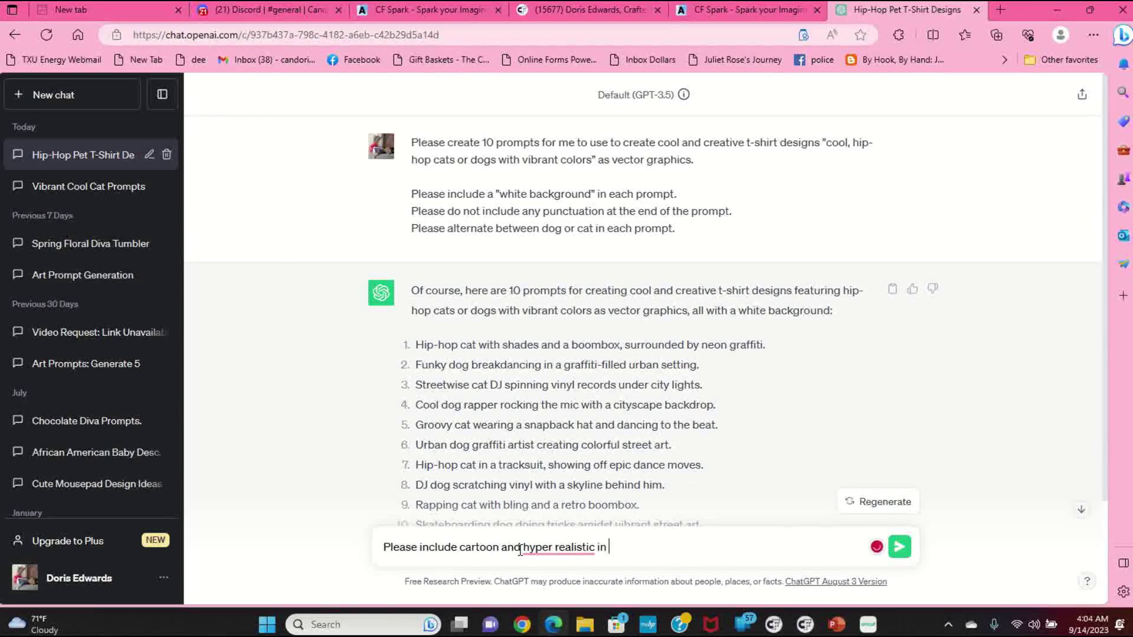
text(each )
text(pro,)
text(pt)
text(mpt)
Correct the wording to "hyper-realistic", keep "cartoon" as written, and send the follow-up message.
click(545, 549)
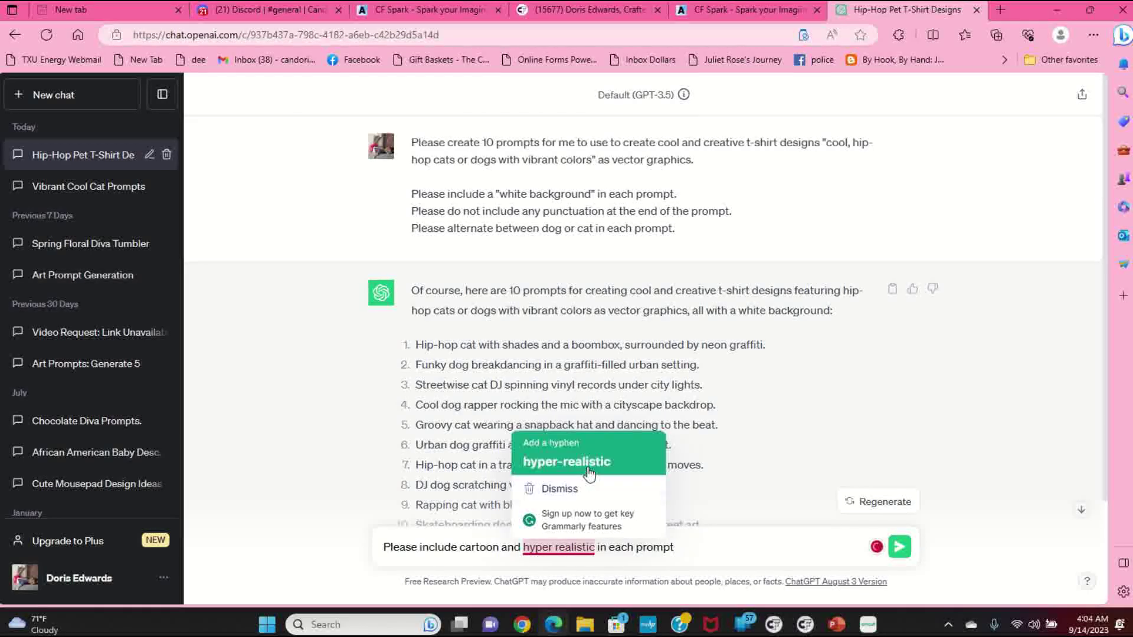
click(563, 464)
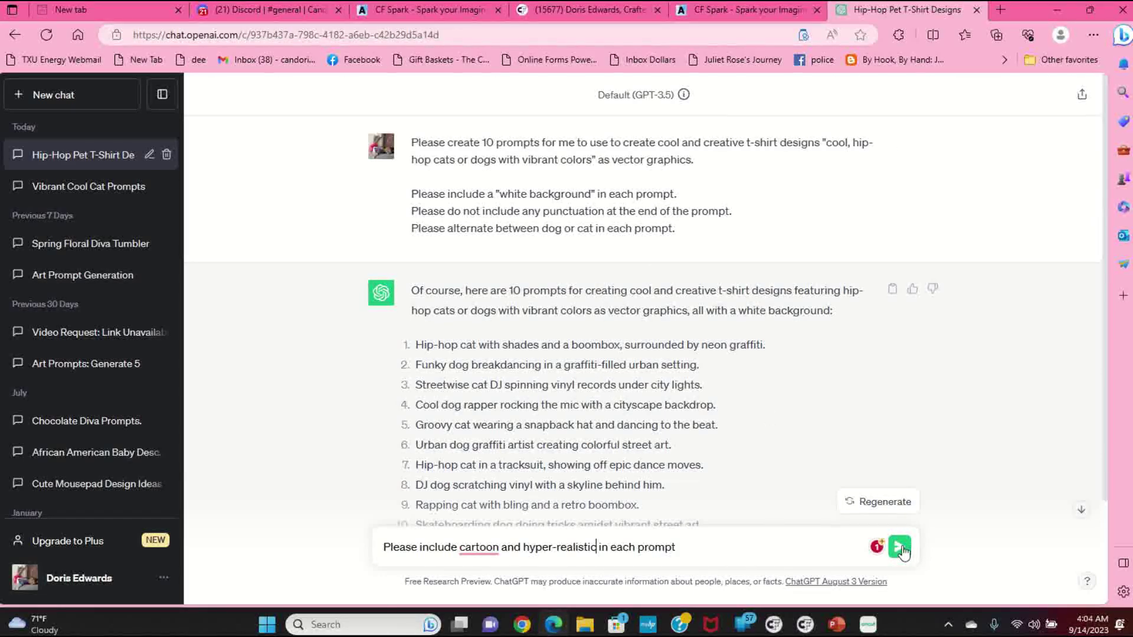
click(489, 555)
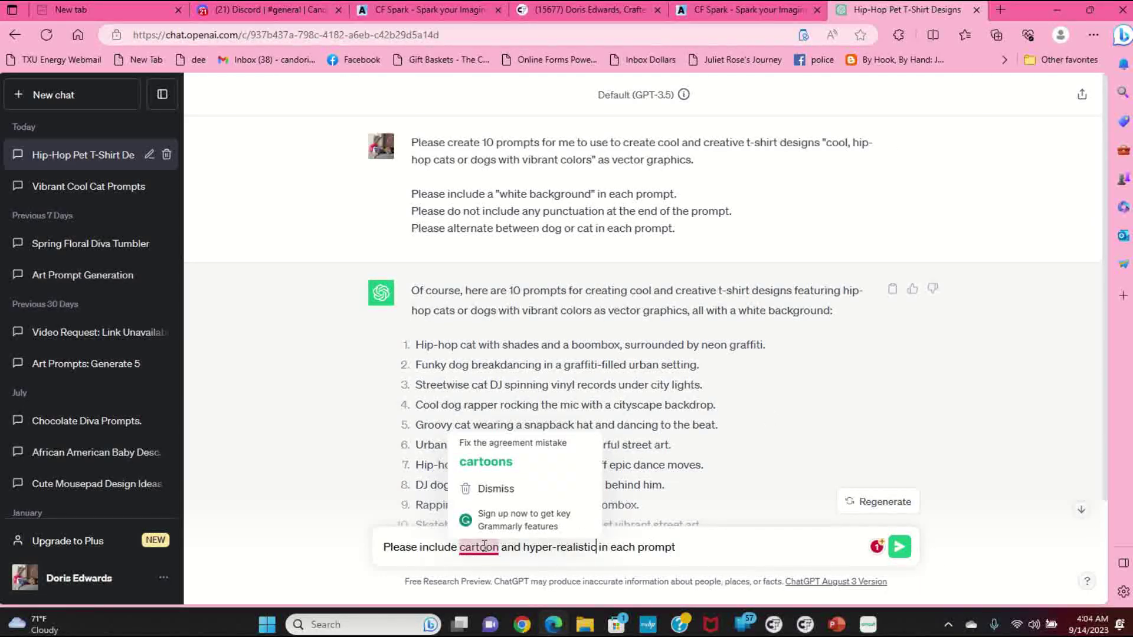
click(899, 546)
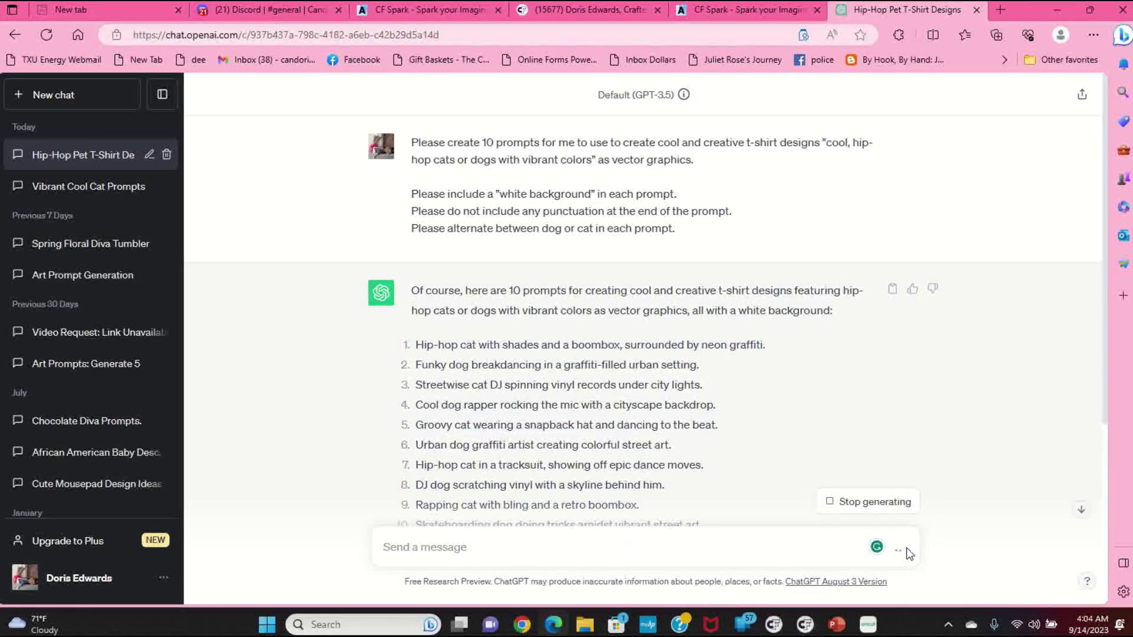
Read through the revised list of ten prompts, including the first one about the cartoon-style hip-hop cat with a boombox.
scroll(690, 492, down, 6)
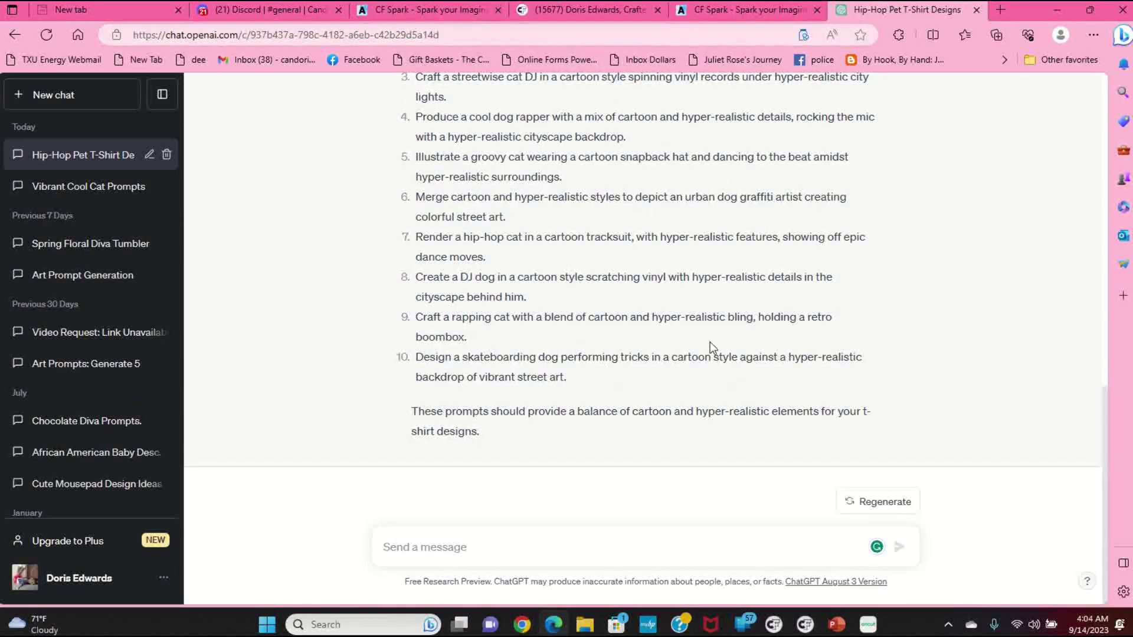
scroll(633, 318, up, 8)
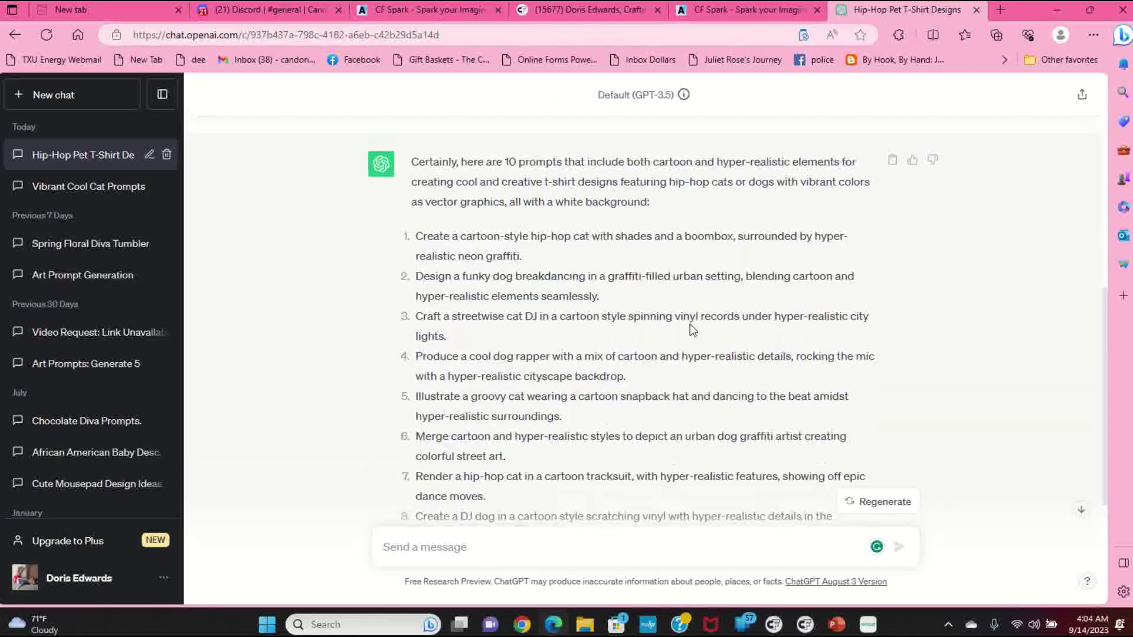
scroll(555, 434, down, 3)
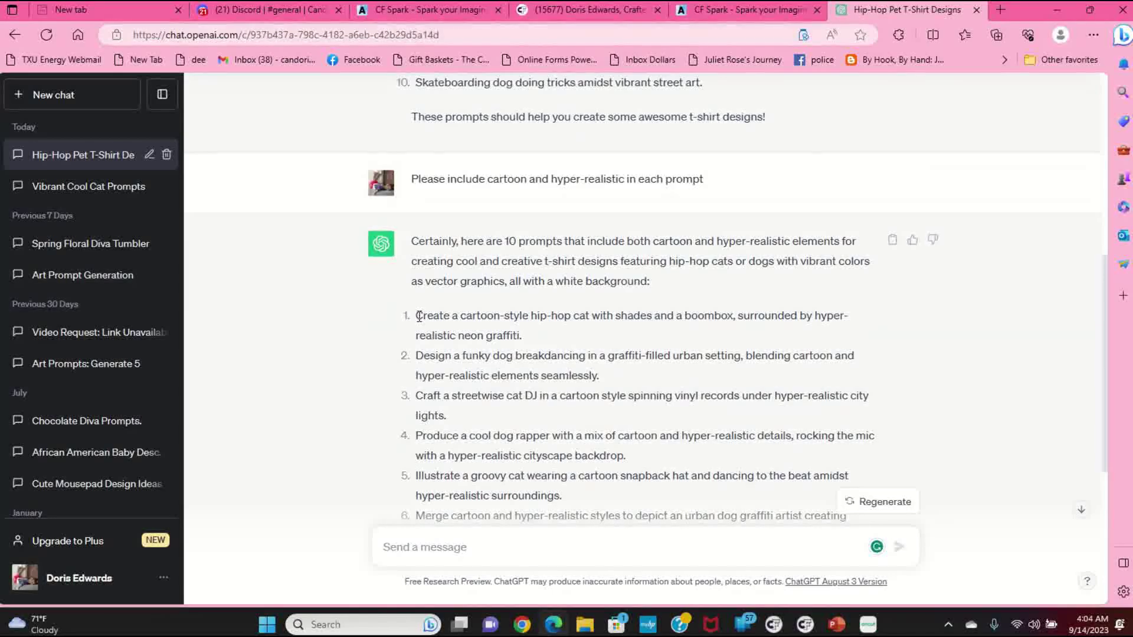
drag(462, 315, 477, 334)
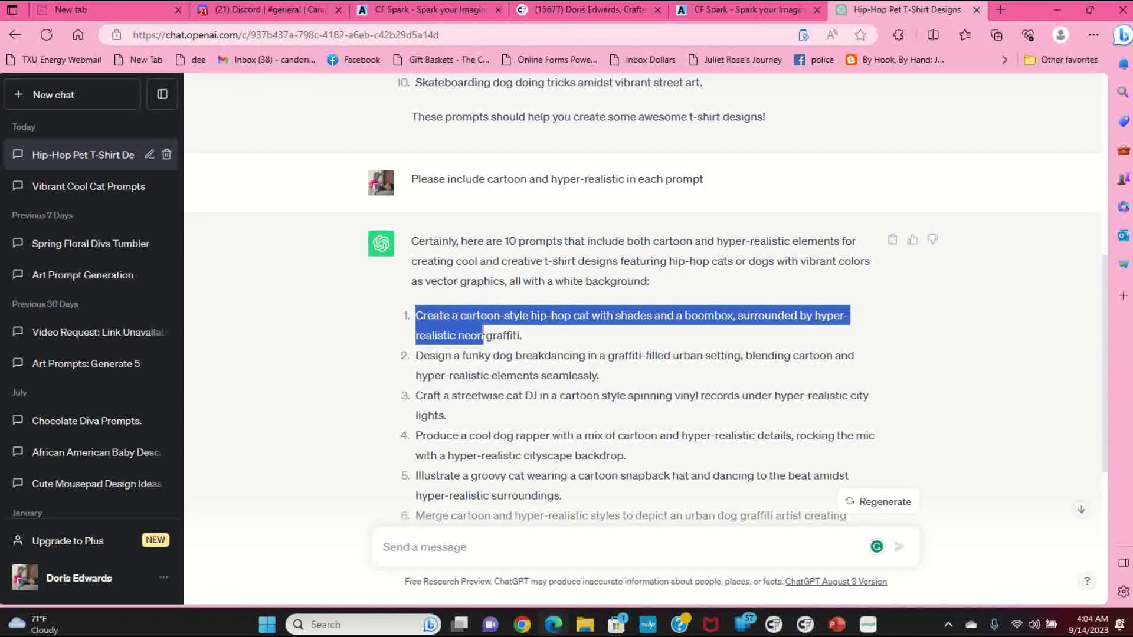
drag(482, 335, 520, 335)
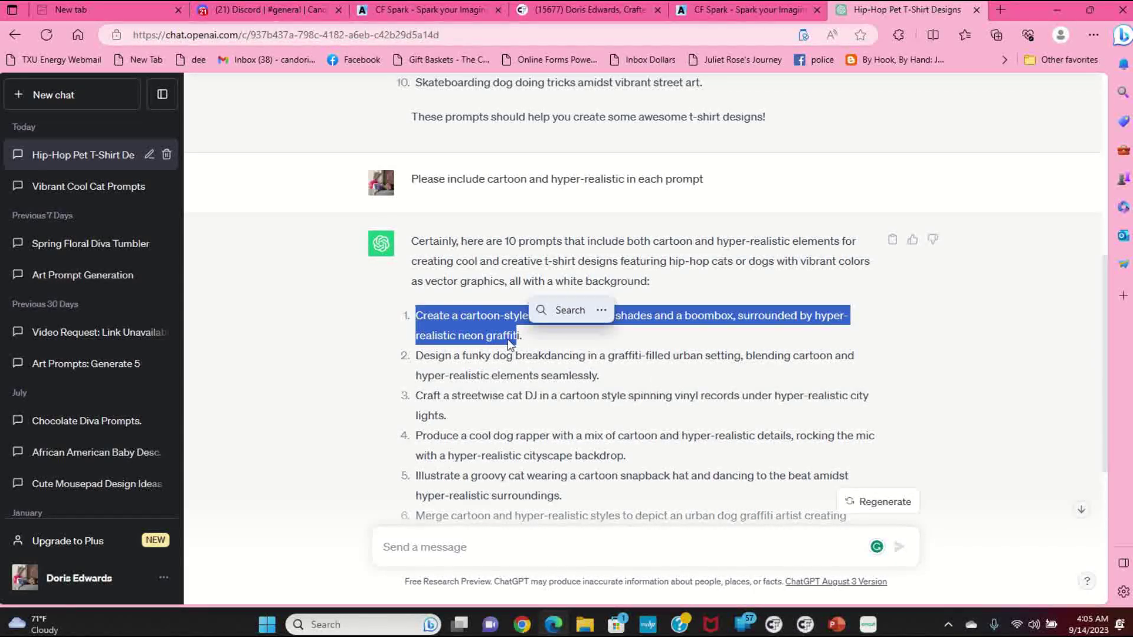
click(446, 359)
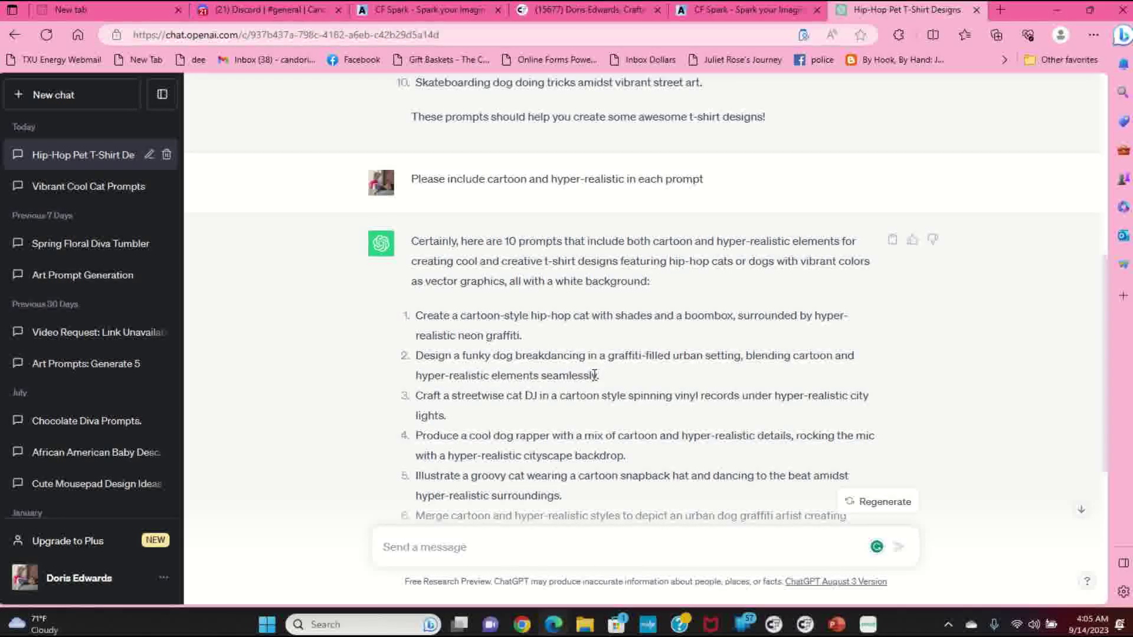
Copy the second revised prompt, "Design a funky dog breakdancing in a graffiti-filled urban setting, blending cartoon and hyper-realistic elements seamlessly".
drag(598, 378, 432, 353)
key(ctrl+c)
right_click(432, 353)
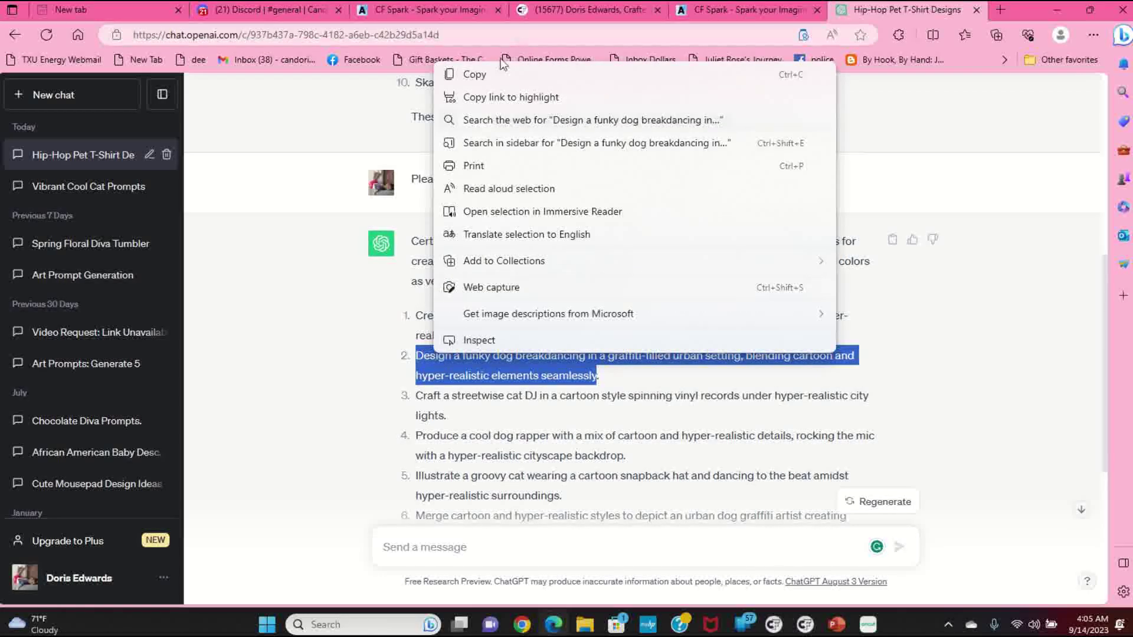
click(466, 74)
In the CF Spark art generator, replace the cat DJ prompt with the copied funky dog prompt and generate 4:5 Portrait images.
click(461, 13)
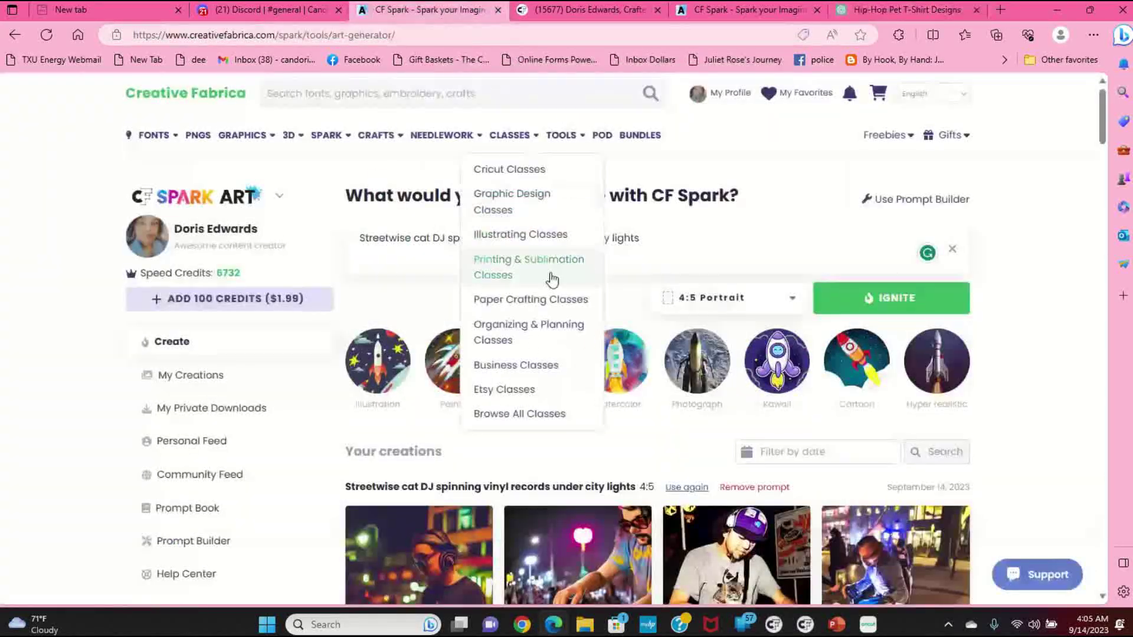
drag(669, 243, 219, 220)
key(ctrl+v)
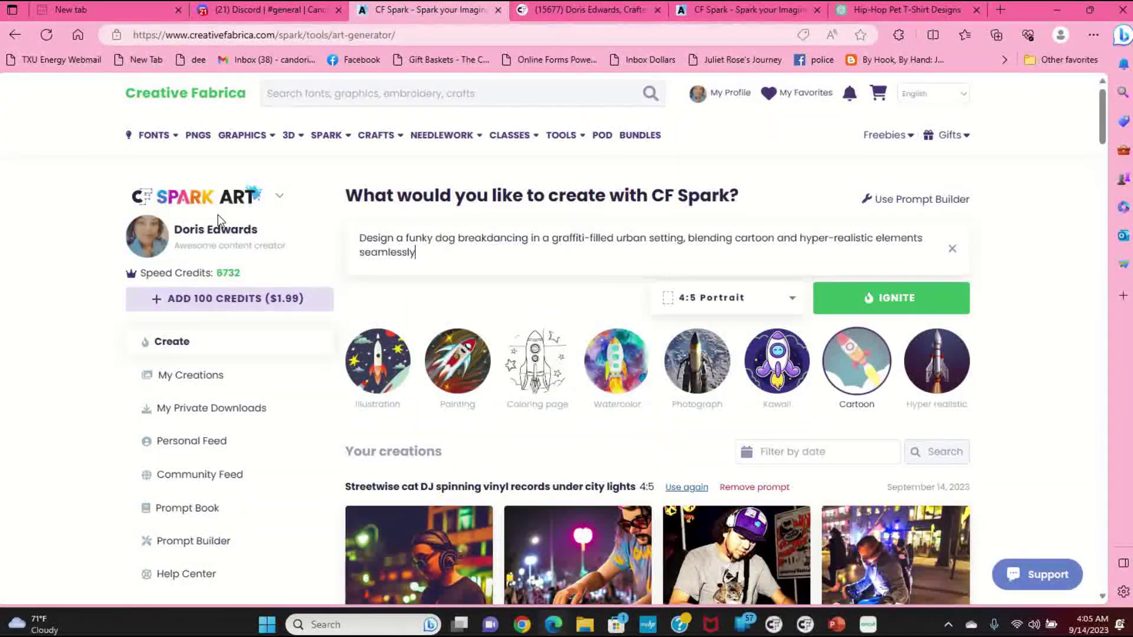
click(919, 303)
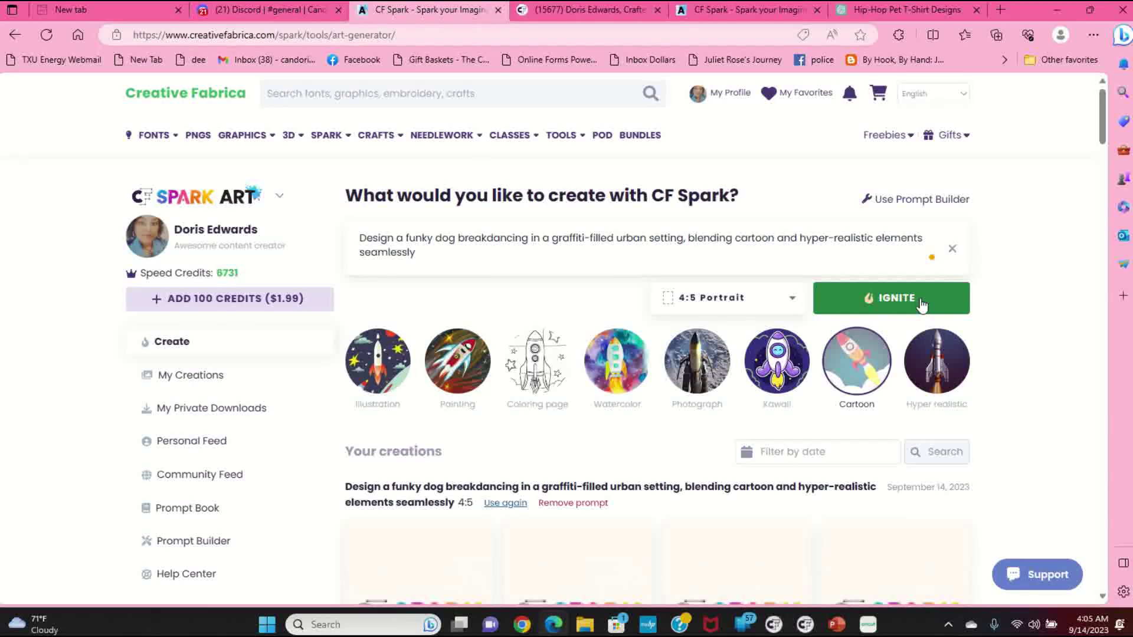
scroll(912, 302, down, 4)
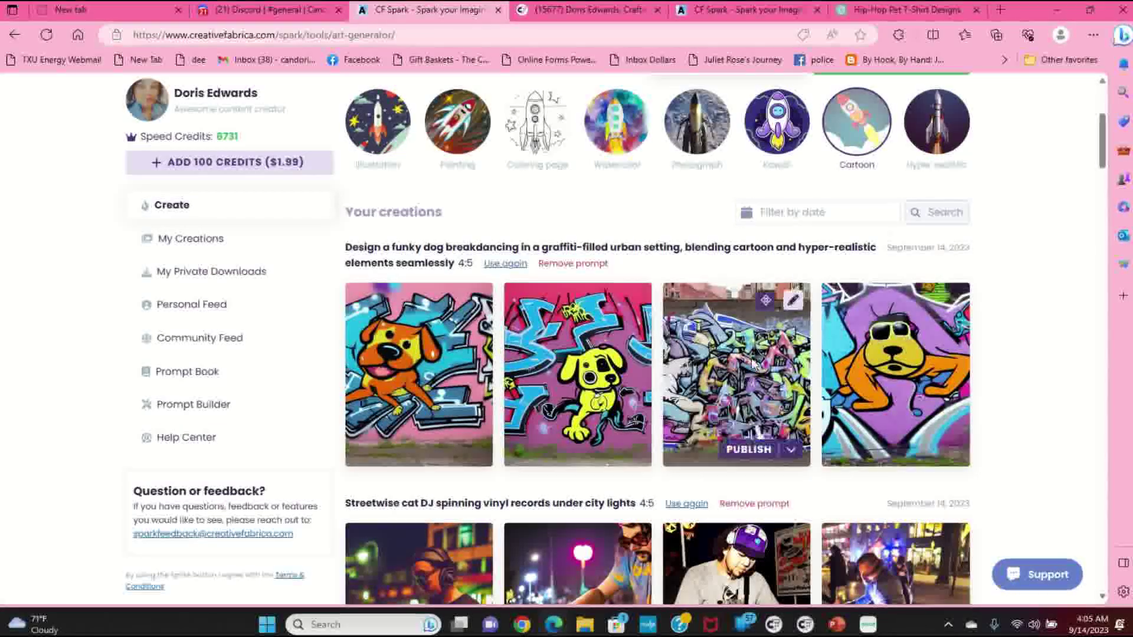
Preview the yellow graffiti dog and the orange graffiti dog at full size, closing each preview.
click(632, 303)
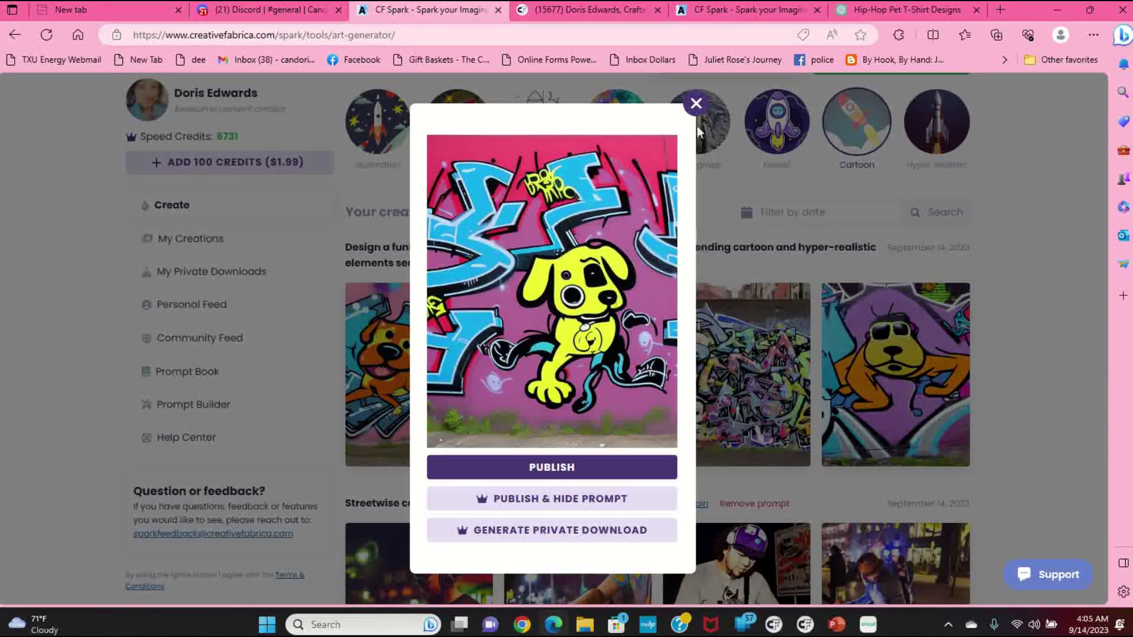
click(696, 103)
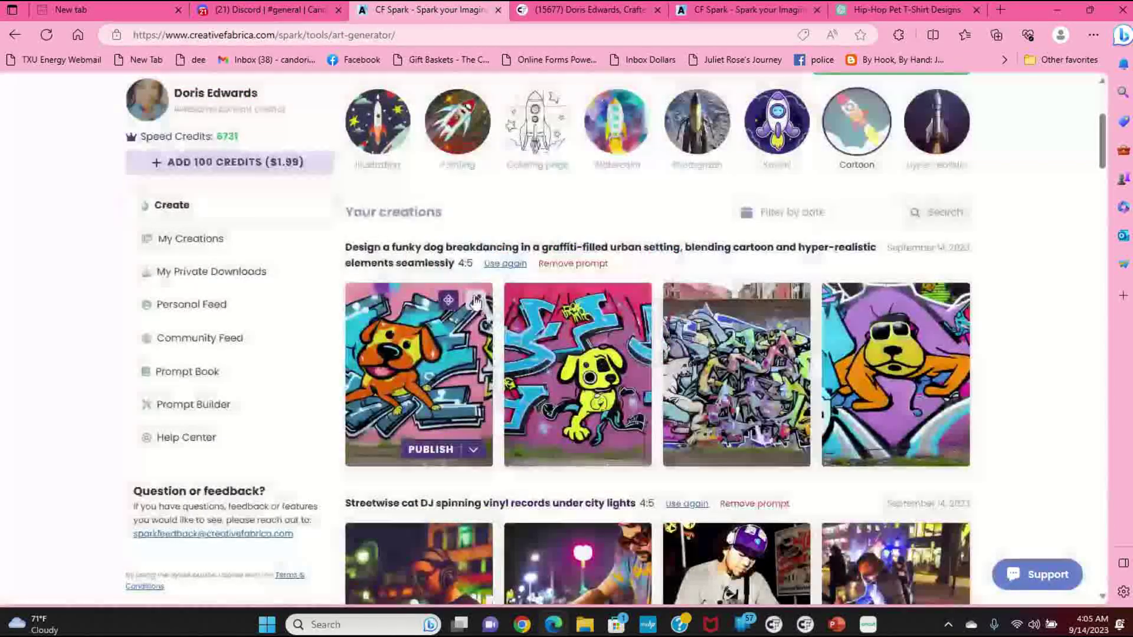
click(475, 300)
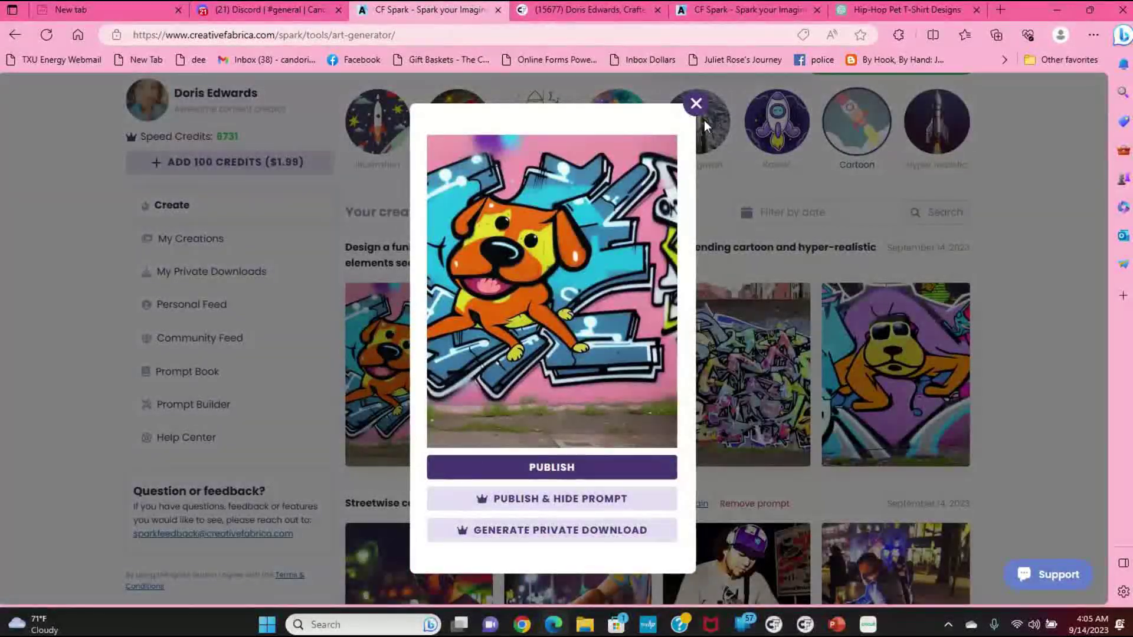
click(697, 105)
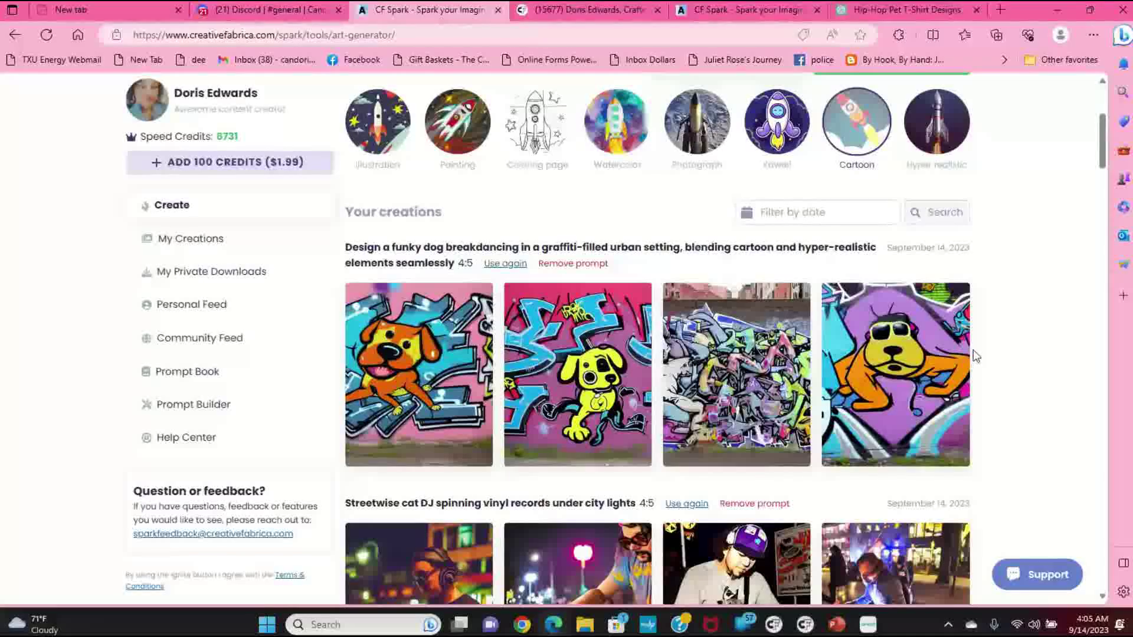
In the other CF Spark generator tab, add a comma to the end of the hip-hop cat with boombox prompt.
click(744, 9)
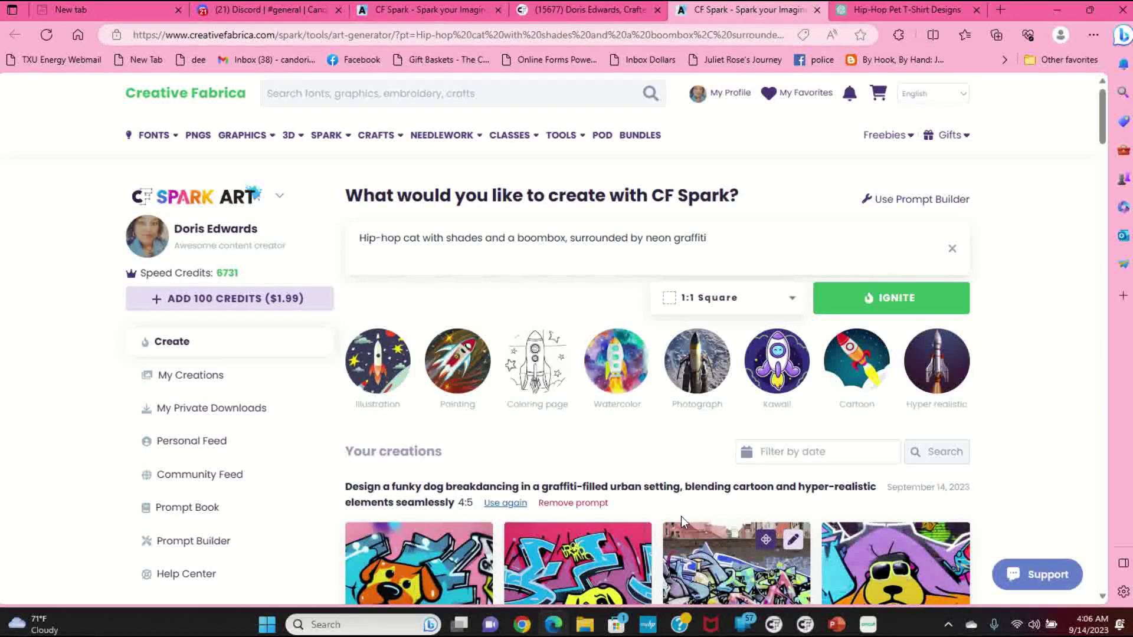
click(745, 239)
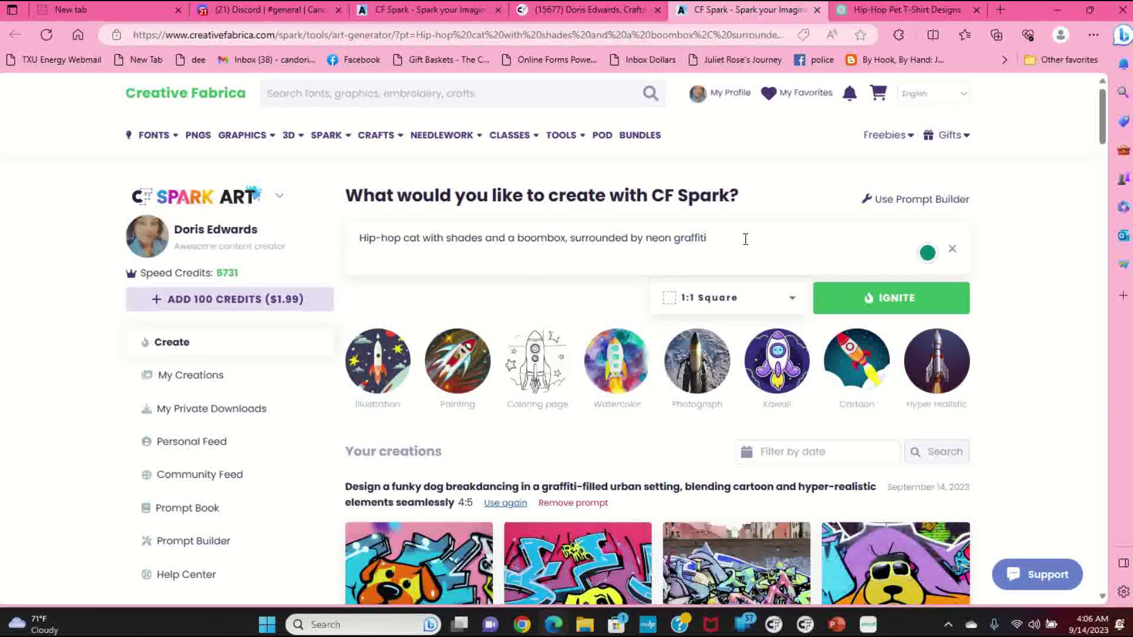
text(,)
In the funky dog generator tab, delete "blending" from the prompt and replace "and" after "cartoon" with a comma.
click(481, 18)
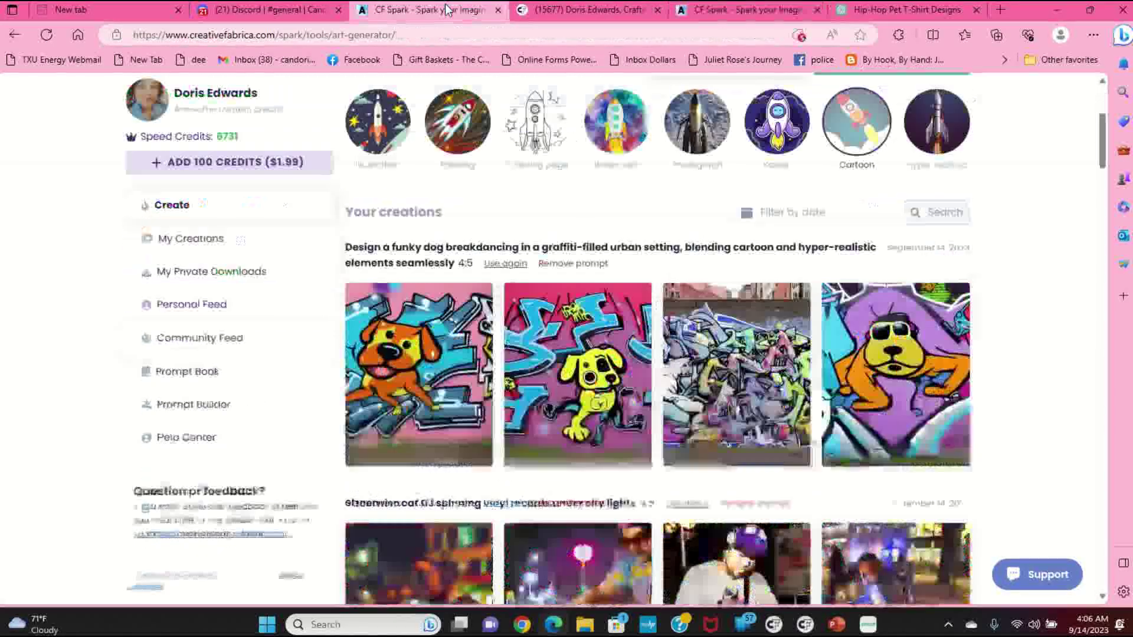
scroll(618, 233, up, 4)
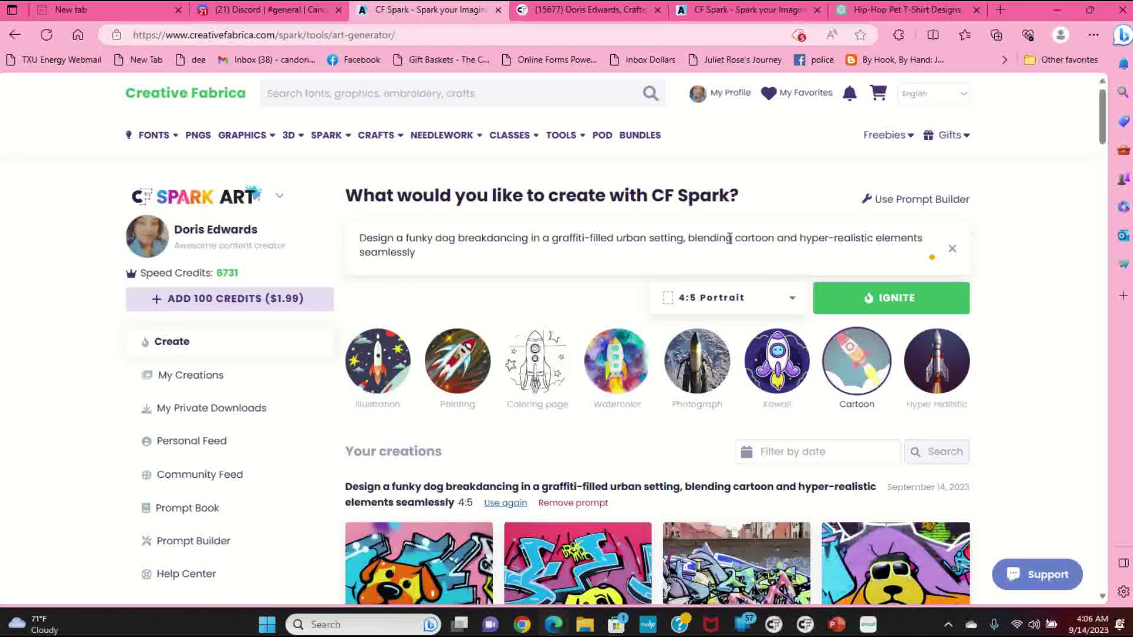
key(BackSpace)
key(BackSpace)
key(BackSpace)
key(BackSpace)
key(BackSpace)
key(BackSpace)
key(BackSpace)
key(BackSpace)
key(BackSpace)
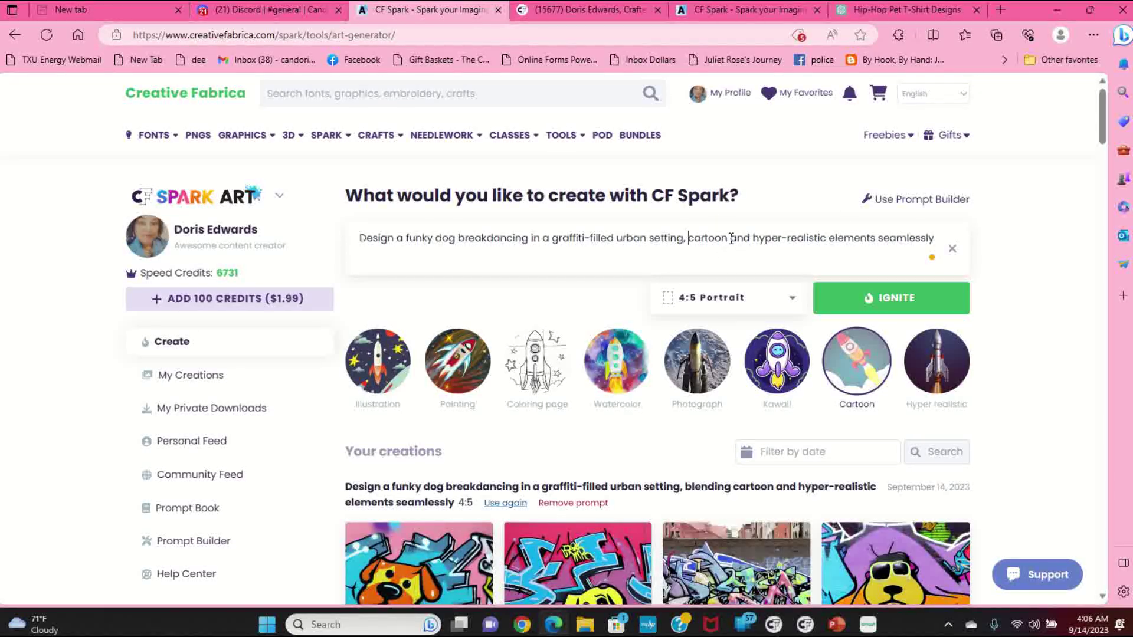
text(,)
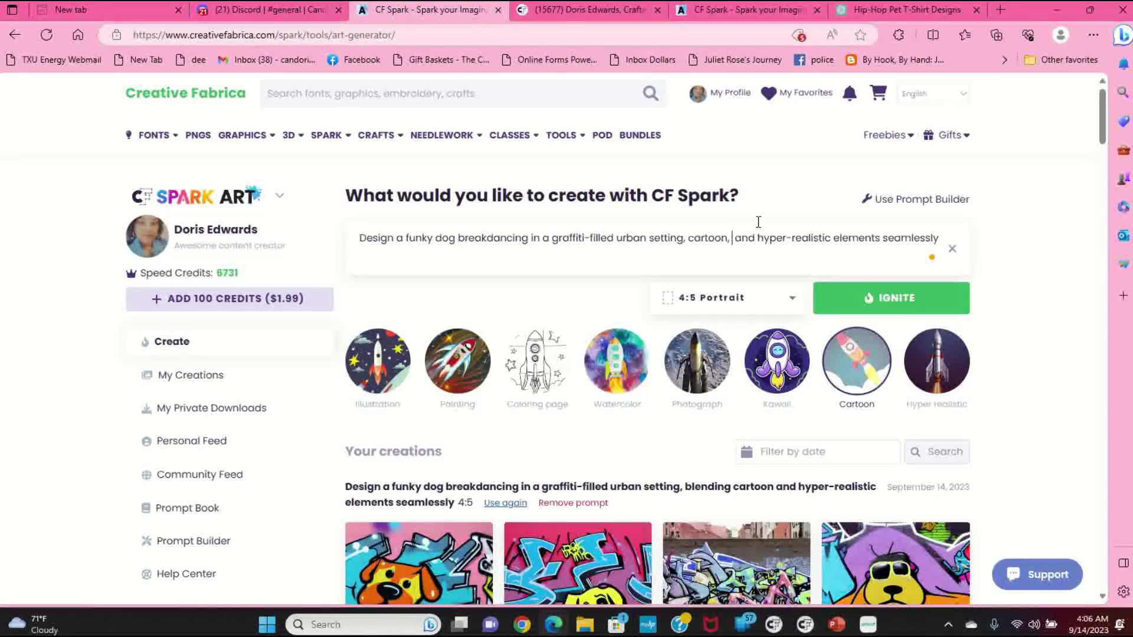
key(Delete)
key(Delete)
key(Delete)
key(Delete)
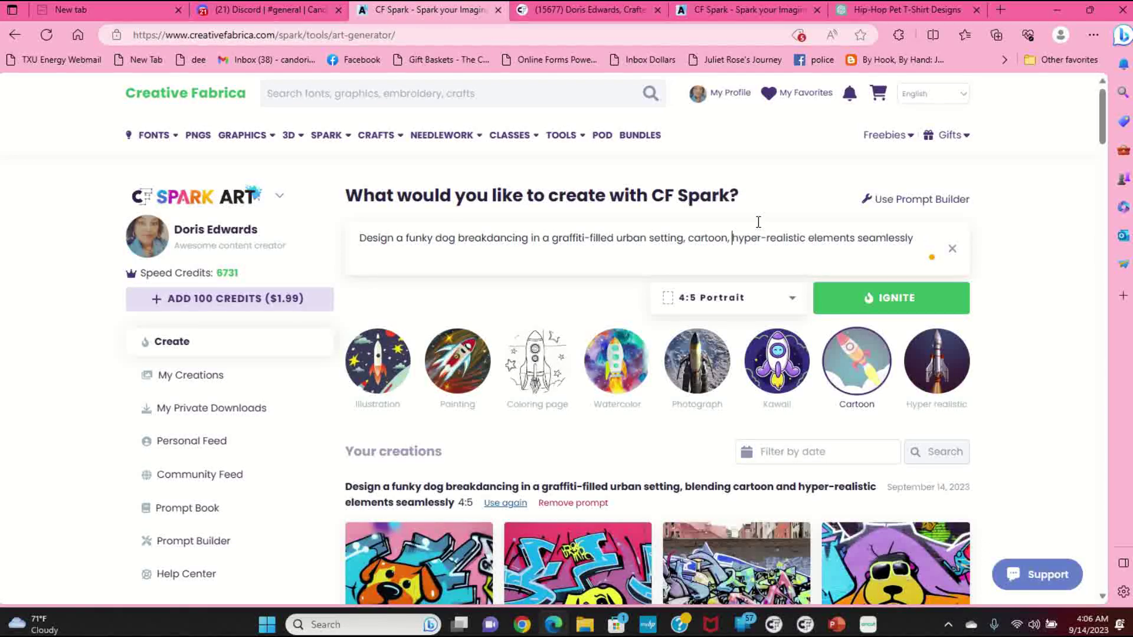
Replace "elements seamlessly" at the prompt's end with ", 3d, animation with a white background" and generate the 4:5 Portrait images.
click(924, 237)
key(BackSpace)
key(BackSpace)
key(BackSpace)
key(BackSpace)
key(BackSpace)
key(BackSpace)
key(BackSpace)
key(BackSpace)
key(BackSpace)
key(BackSpace)
key(BackSpace)
key(BackSpace)
key(BackSpace)
key(BackSpace)
key(BackSpace)
key(BackSpace)
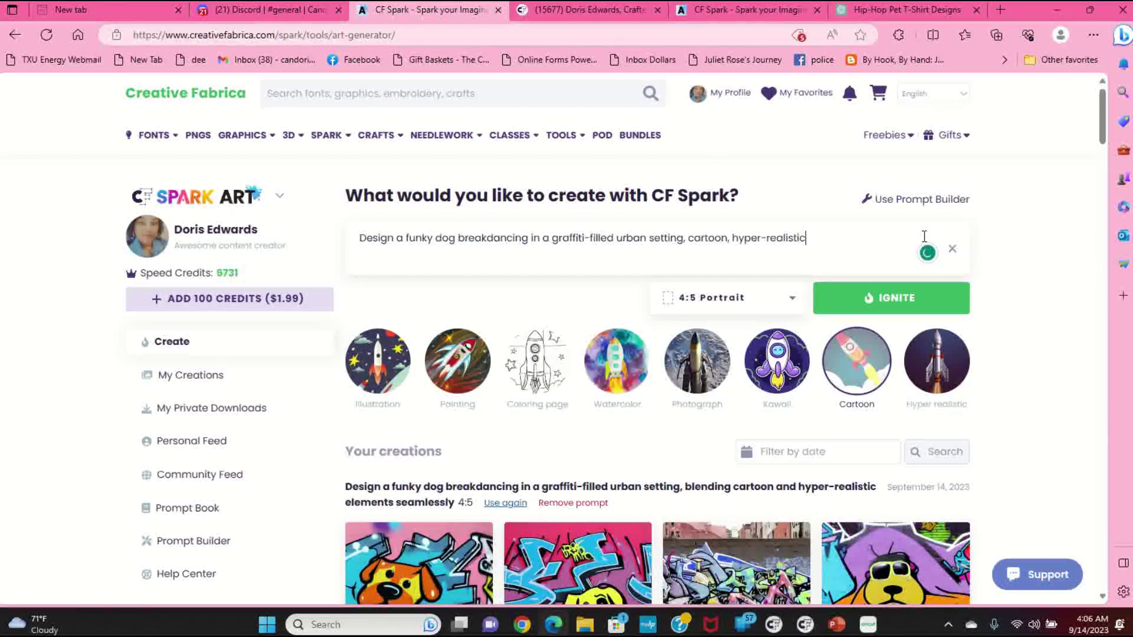
text(, 3d, anima)
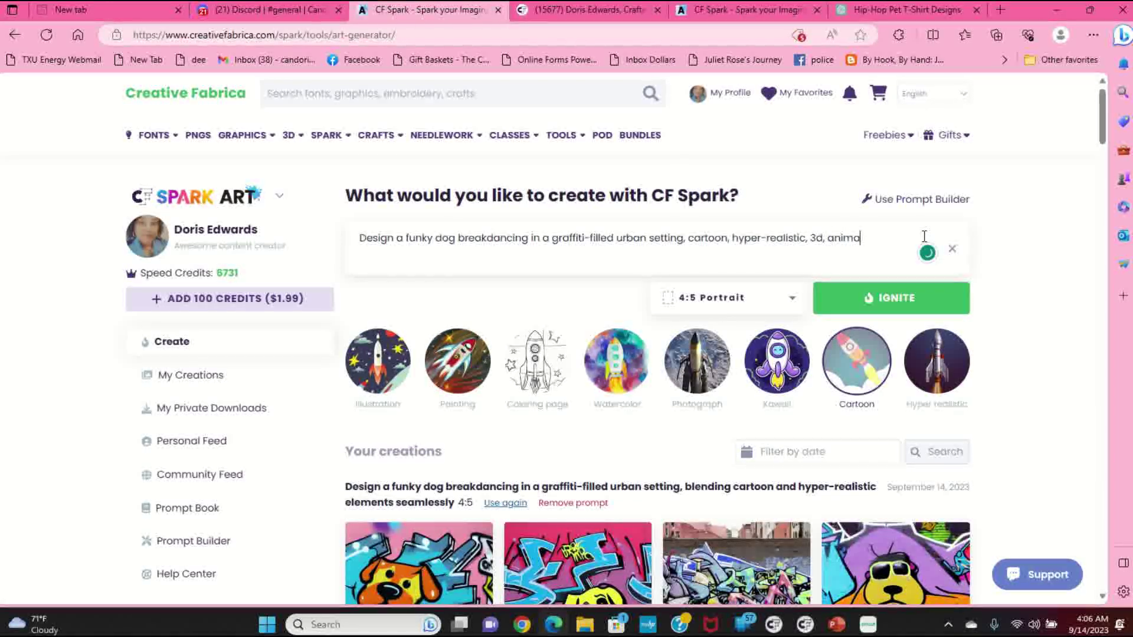
text(tion with a white background)
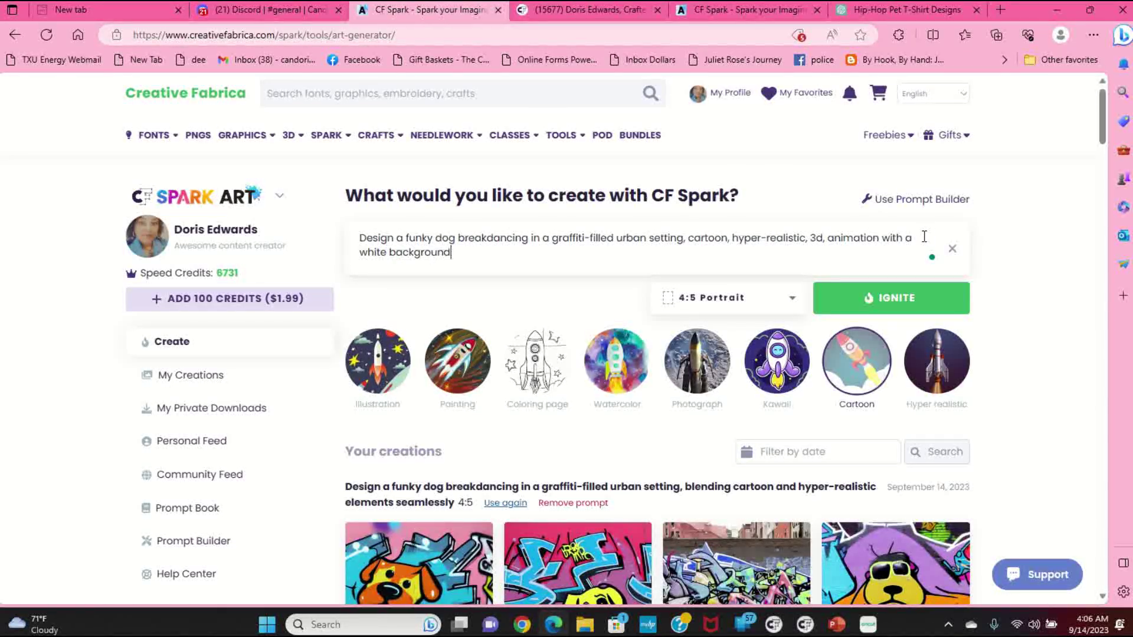
click(895, 300)
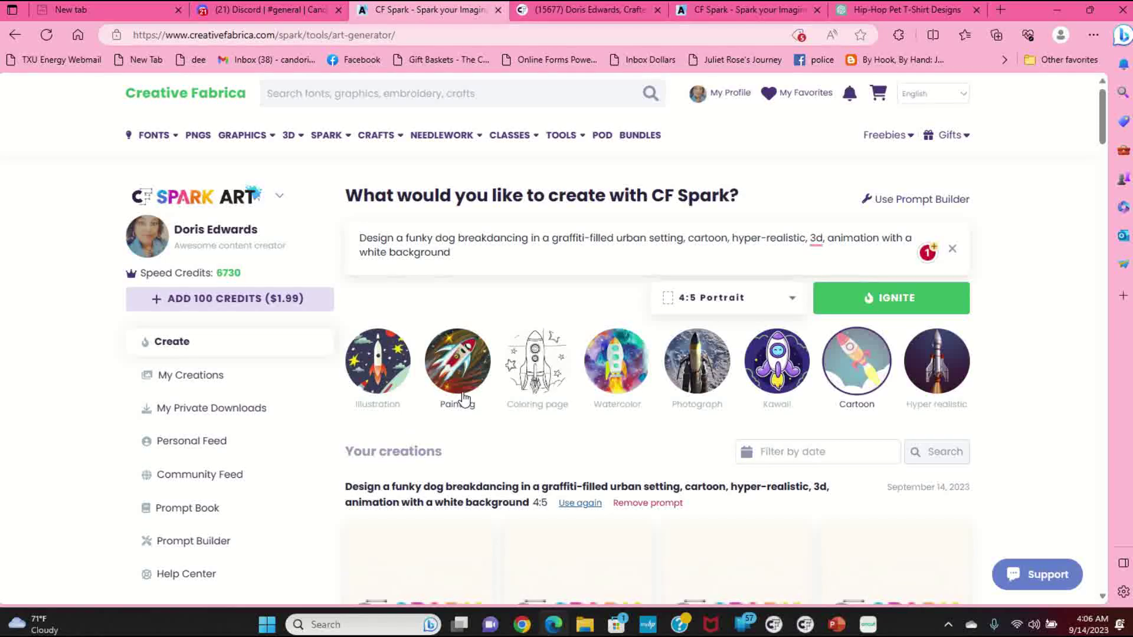
Remove the funky dog prompt "blending cartoon and hyper-realistic elements seamlessly" and its images from the creations.
scroll(463, 394, down, 5)
scroll(464, 391, down, 1)
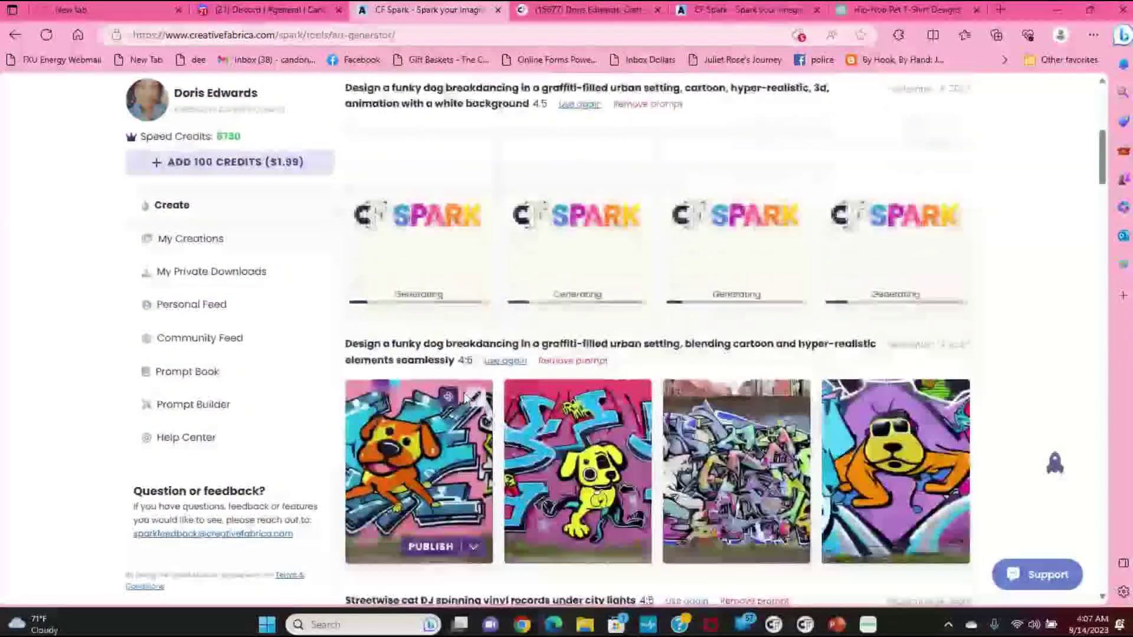
click(563, 361)
click(488, 387)
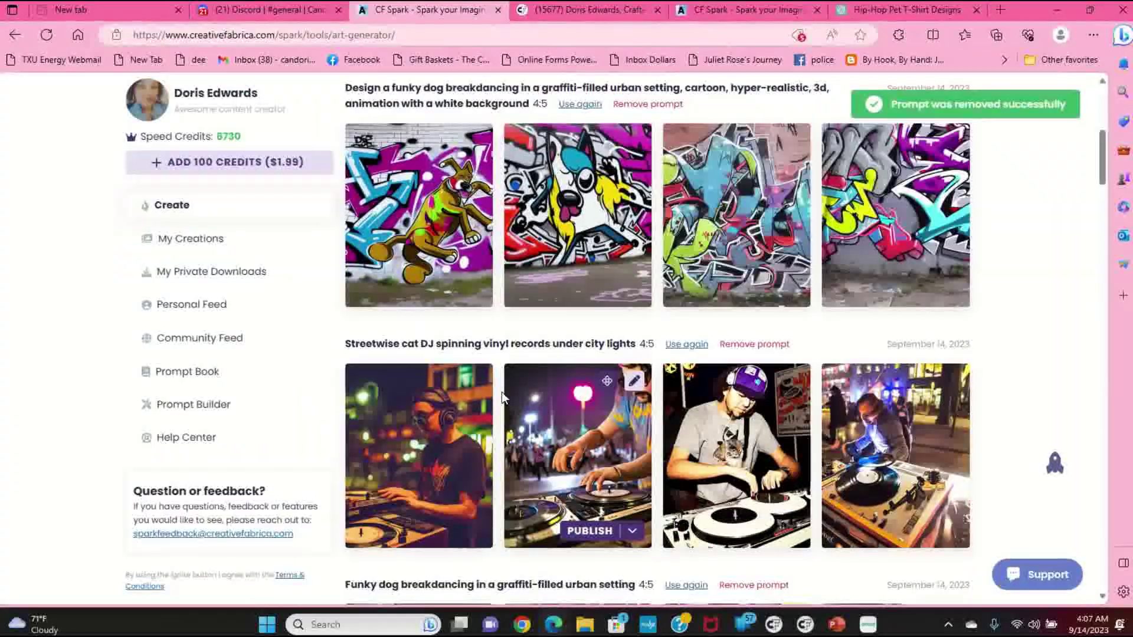
Generate new images with "graffiti-filled" deleted from the funky dog prompt, and preview the first result at full size.
scroll(502, 393, up, 1)
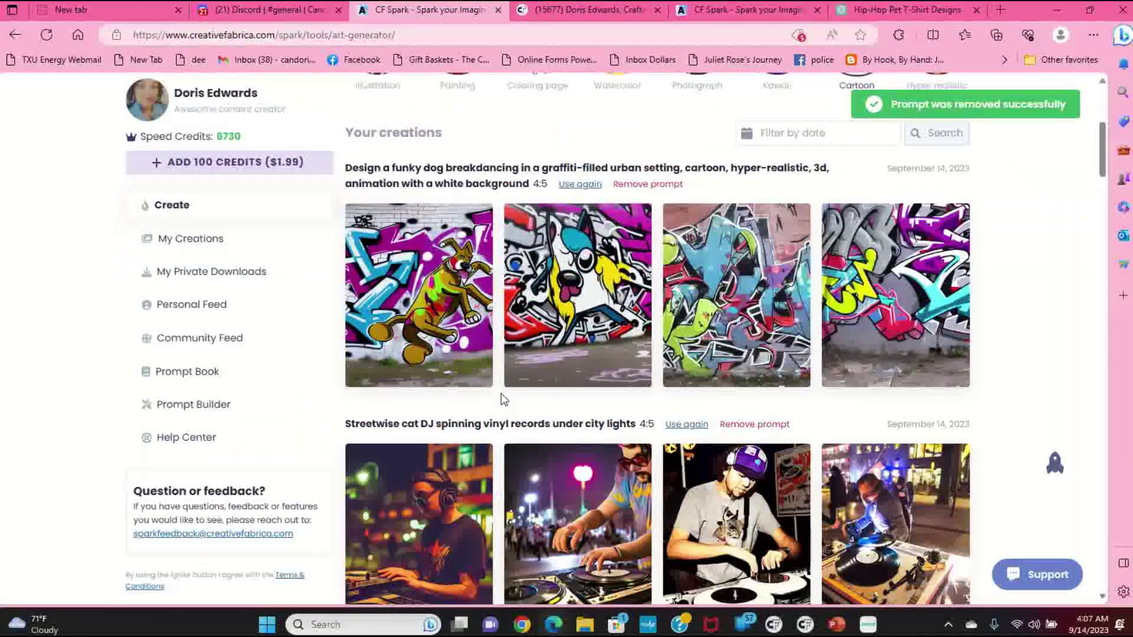
scroll(501, 399, up, 1)
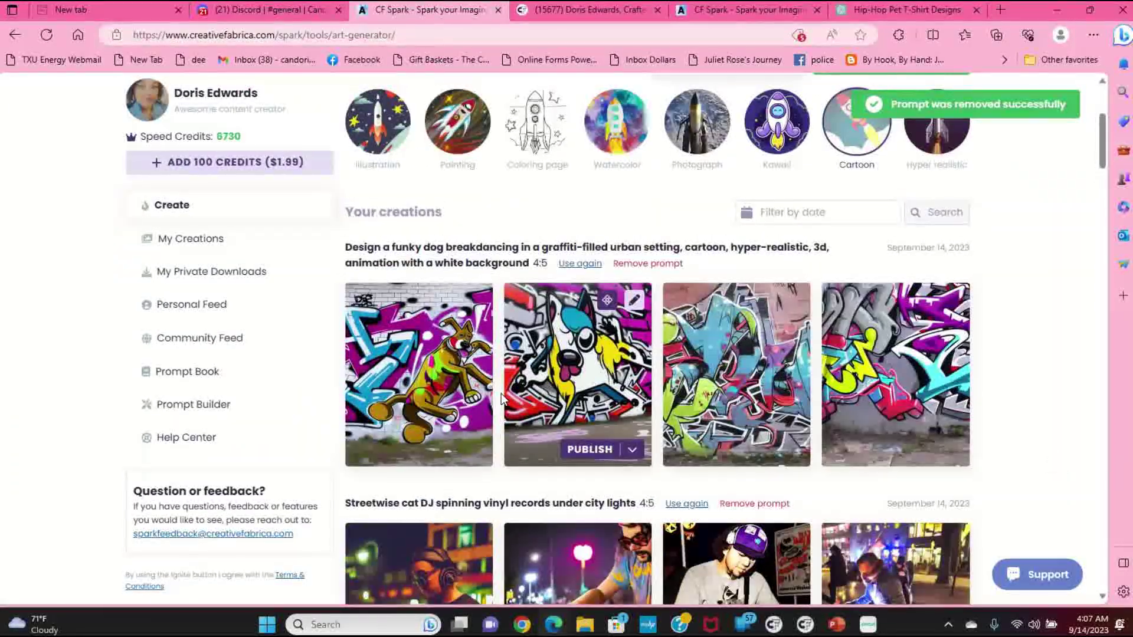
scroll(501, 399, up, 1)
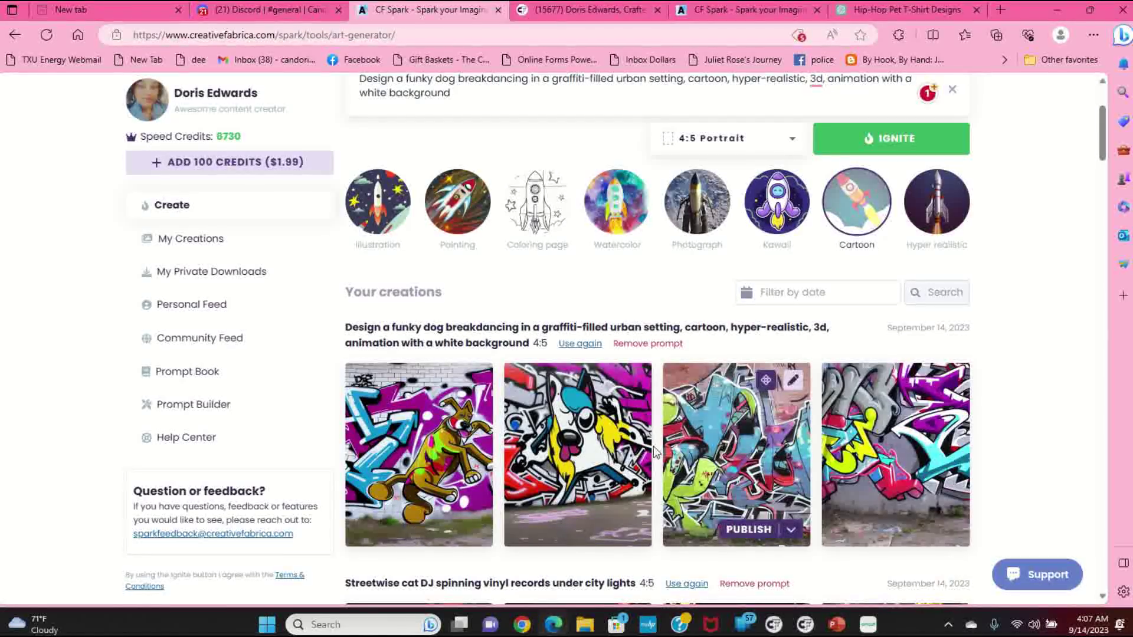
scroll(676, 321, up, 3)
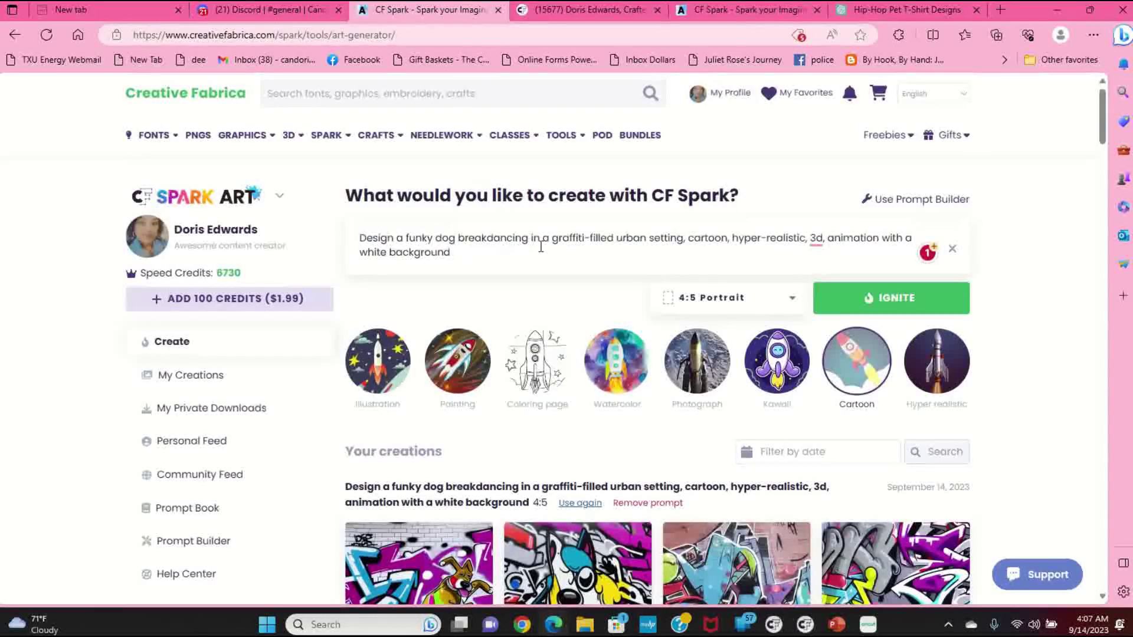
drag(552, 239, 600, 242)
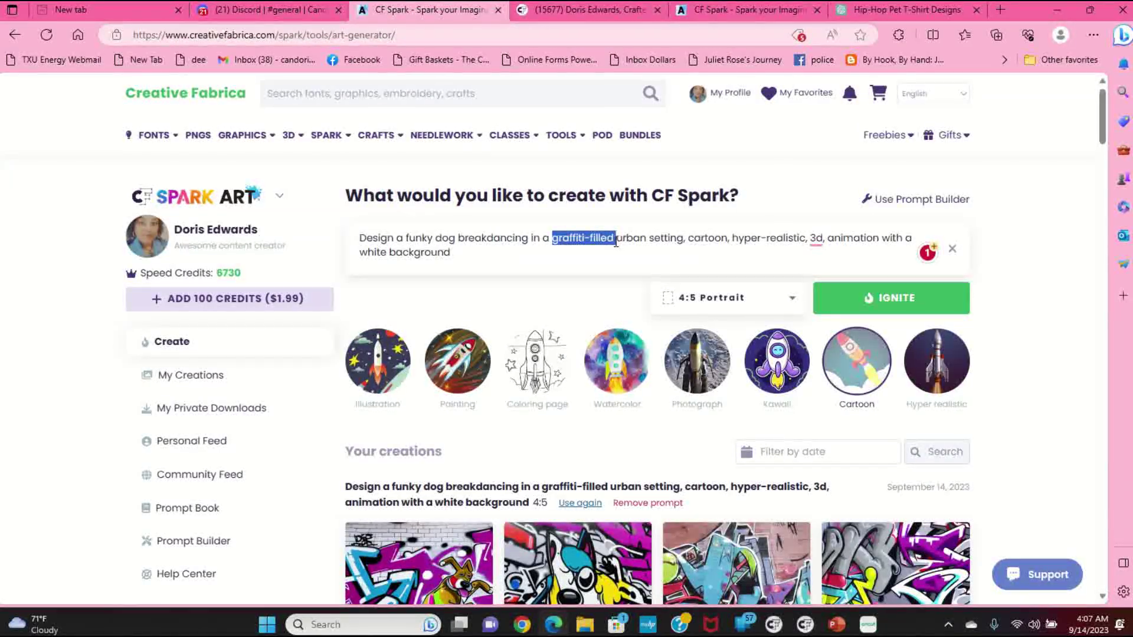
key(BackSpace)
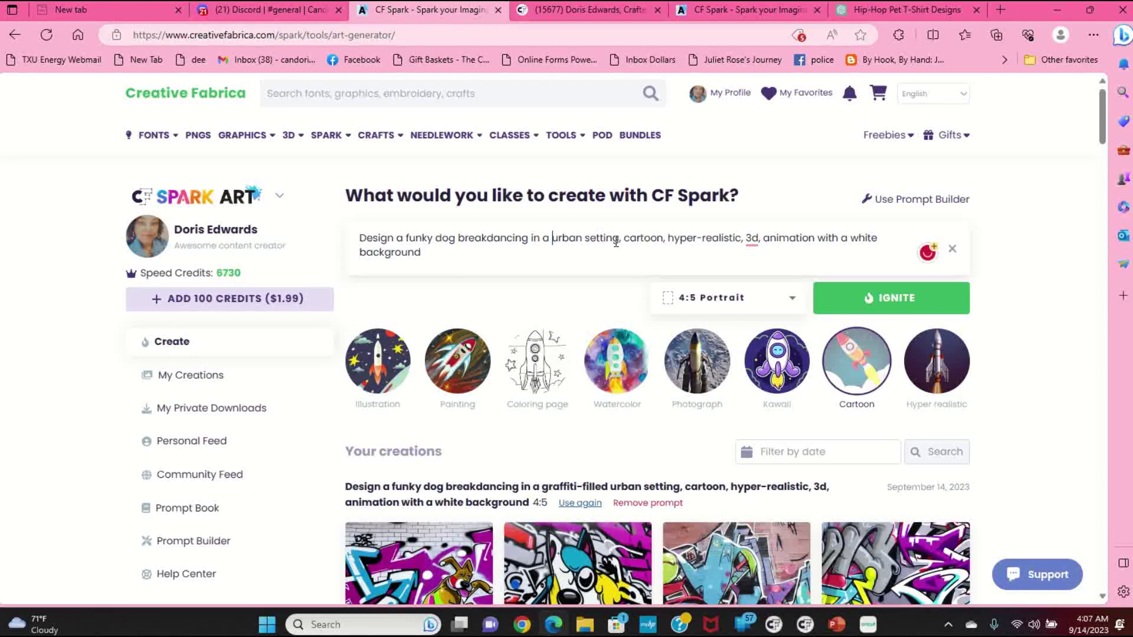
click(939, 306)
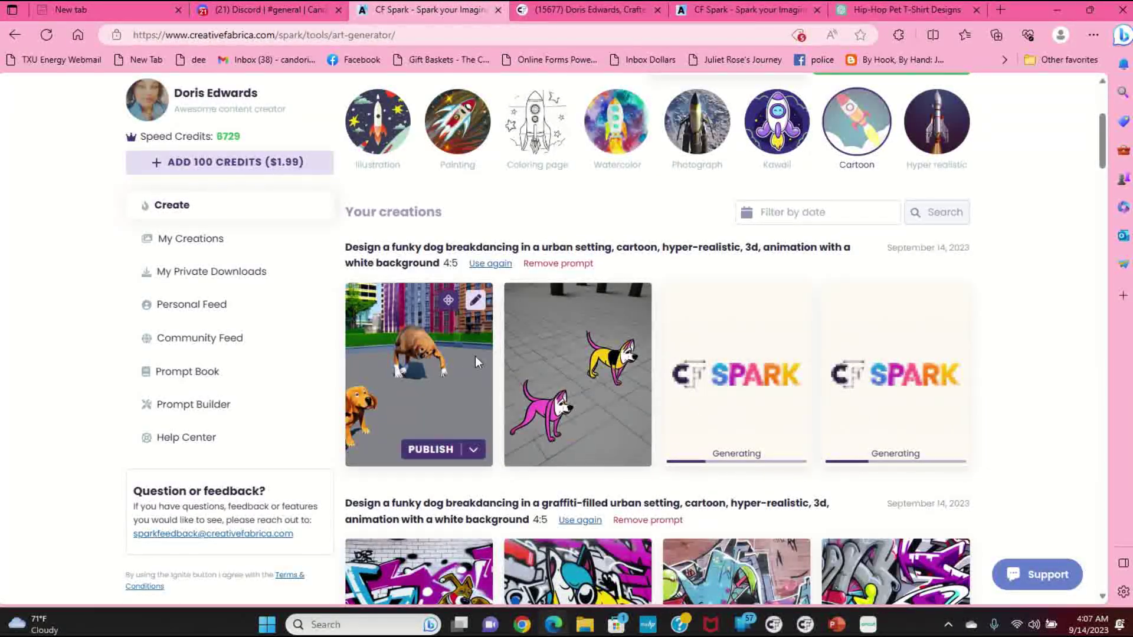
click(471, 303)
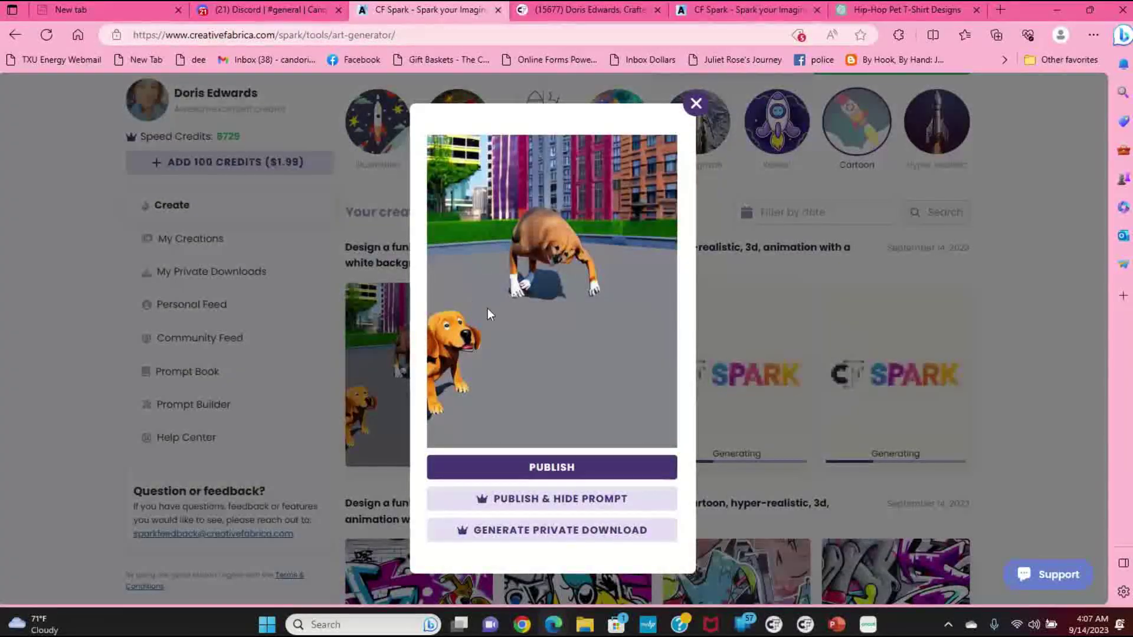
click(685, 108)
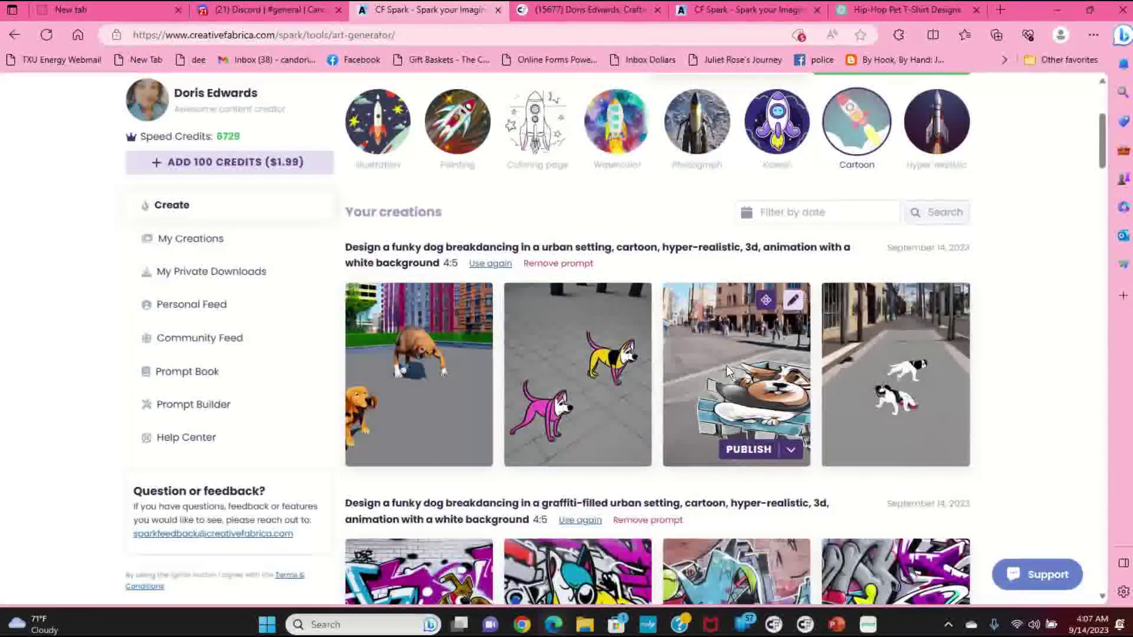
Cut "in a urban setting" from the prompt, leaving "Design a funky dog breakdancing, cartoon, hyper-realistic, 3d, animation with a white background", and generate the images.
scroll(643, 439, up, 4)
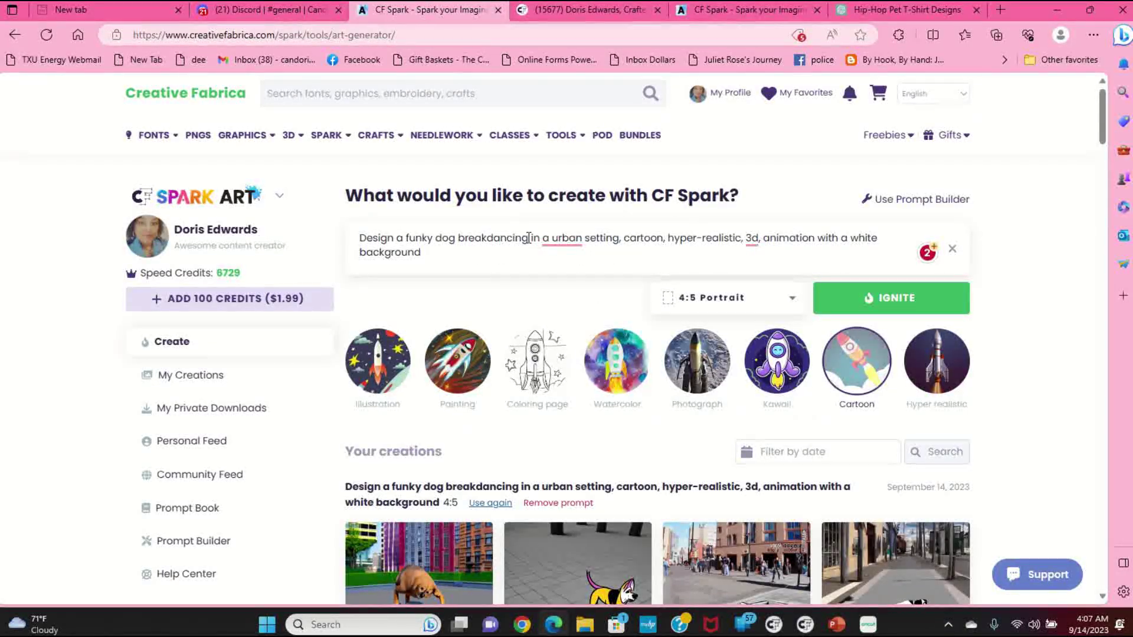
key(BackSpace)
key(BackSpace)
key(BackSpace)
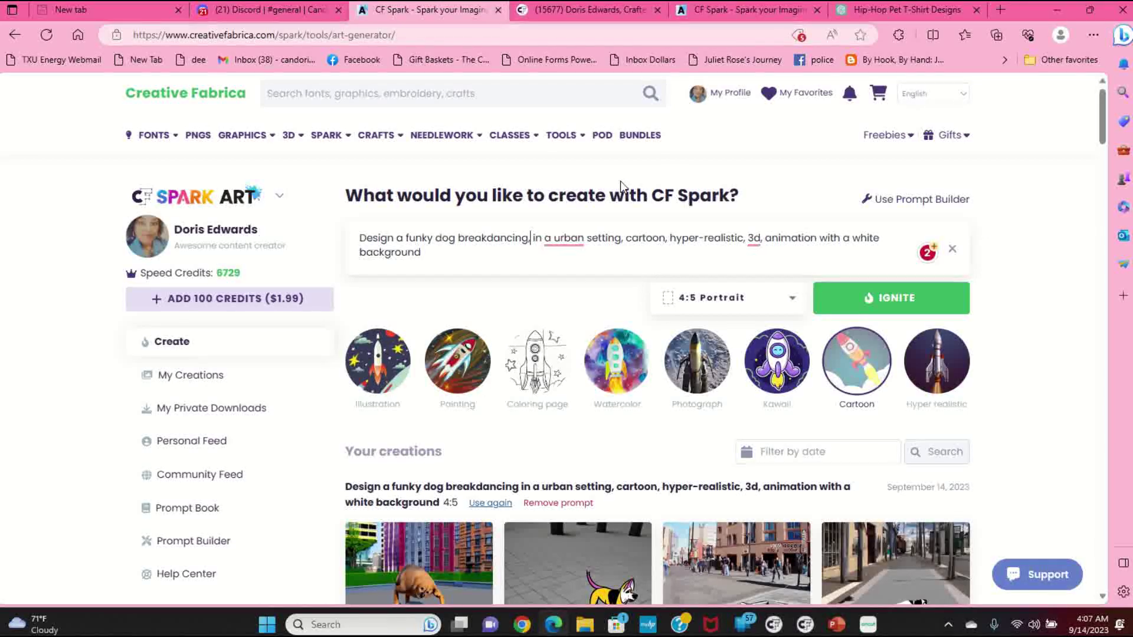
text(,)
key(Delete)
key(Delete)
key(Delete)
key(Delete)
key(Delete)
key(Delete)
key(Delete)
key(Delete)
key(Delete)
key(Delete)
key(Delete)
key(Delete)
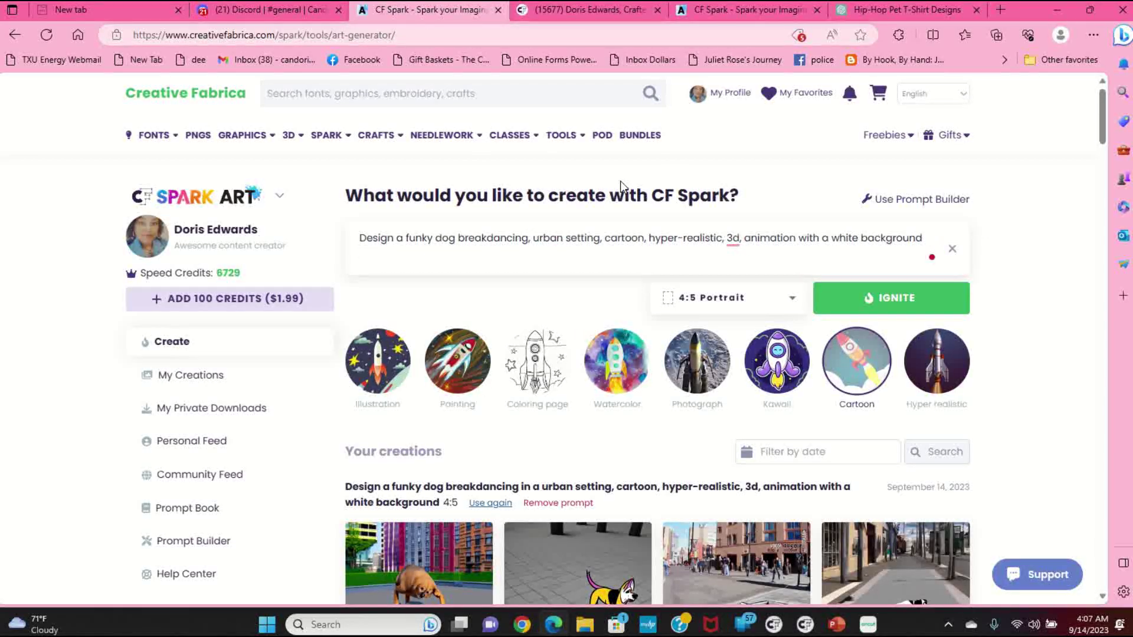
key(Delete)
key(Delete)
key(Delete)
key(Delete)
key(Delete)
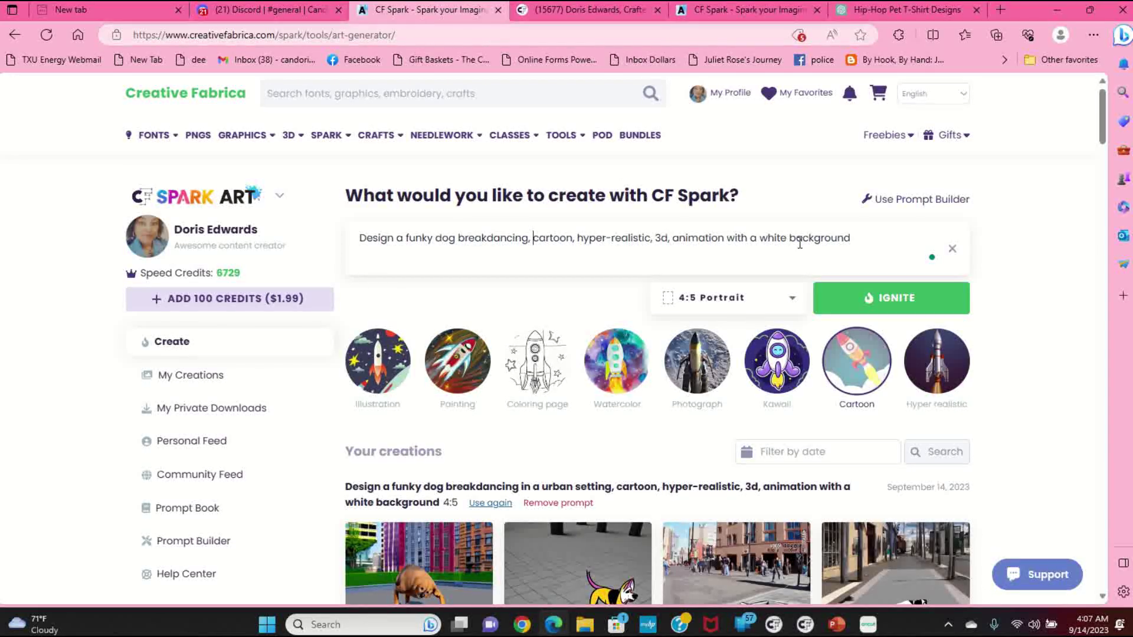
click(931, 295)
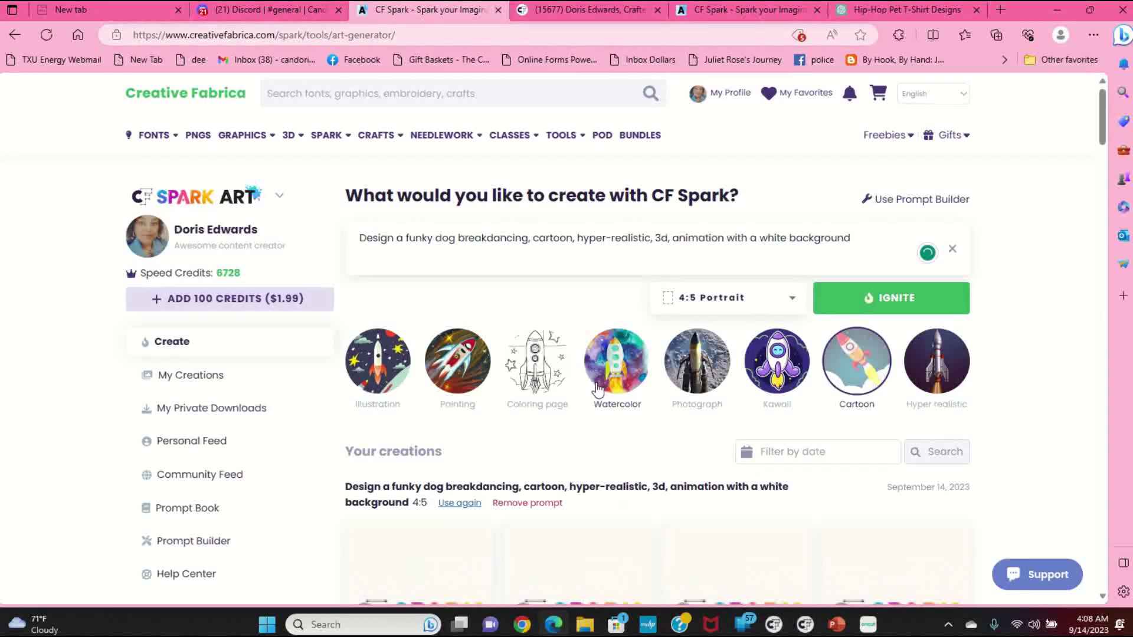
Review the newly generated funky dog images and switch to the revised prompt list in ChatGPT.
scroll(537, 377, down, 3)
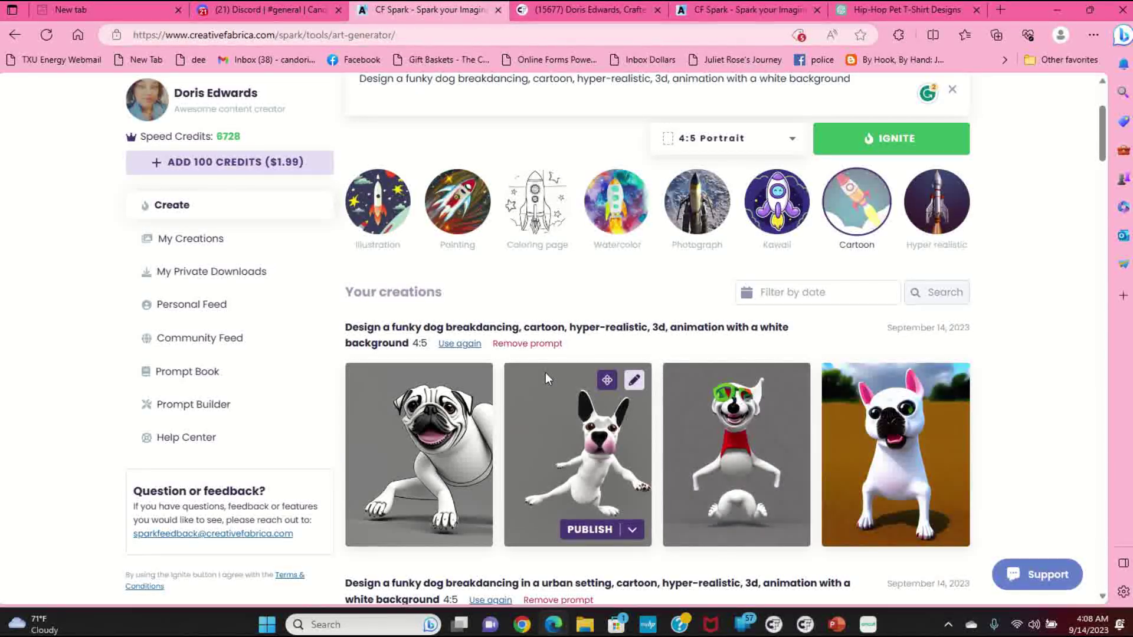
scroll(545, 372, down, 3)
scroll(549, 374, up, 1)
scroll(549, 374, up, 5)
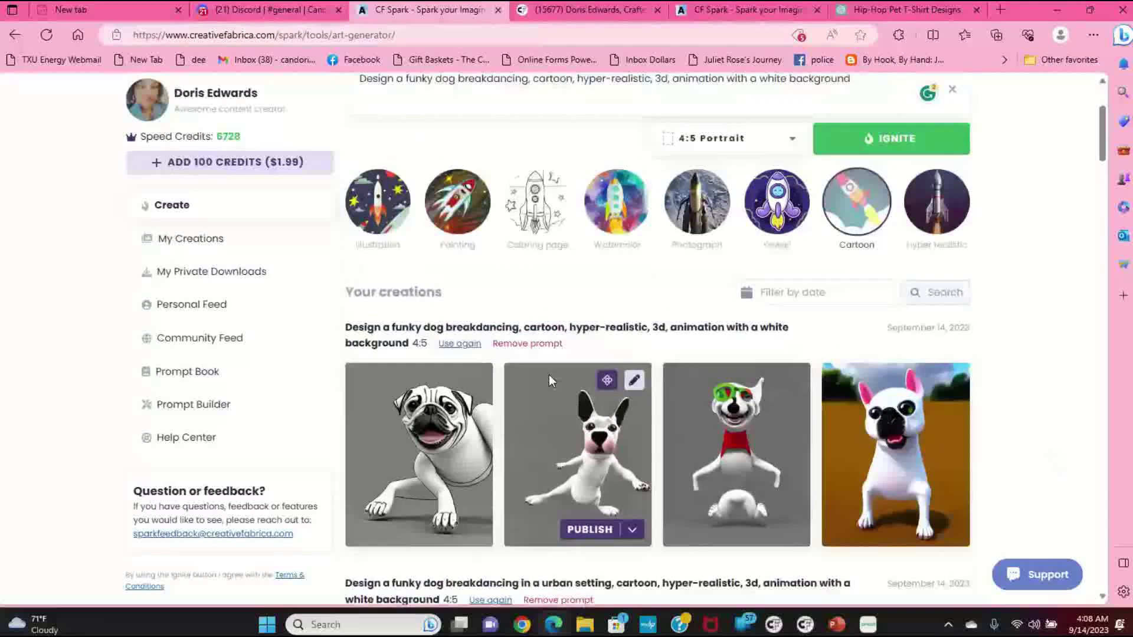
click(724, 11)
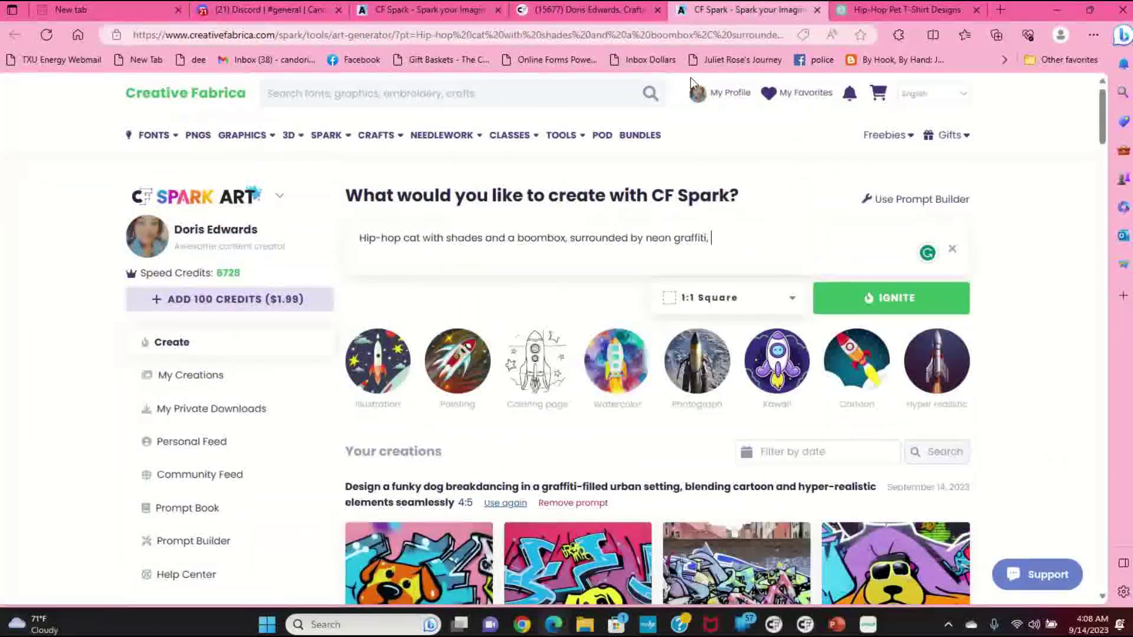
key(ctrl+Tab)
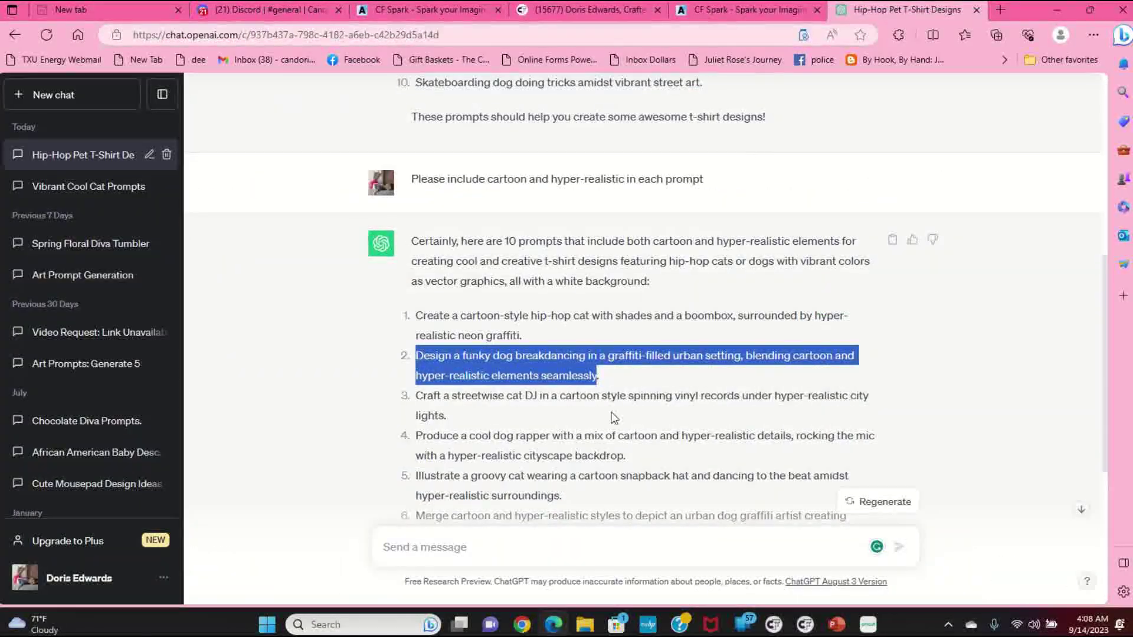
Copy the eighth ChatGPT prompt, about a DJ dog scratching vinyl, without its final period.
scroll(602, 389, down, 3)
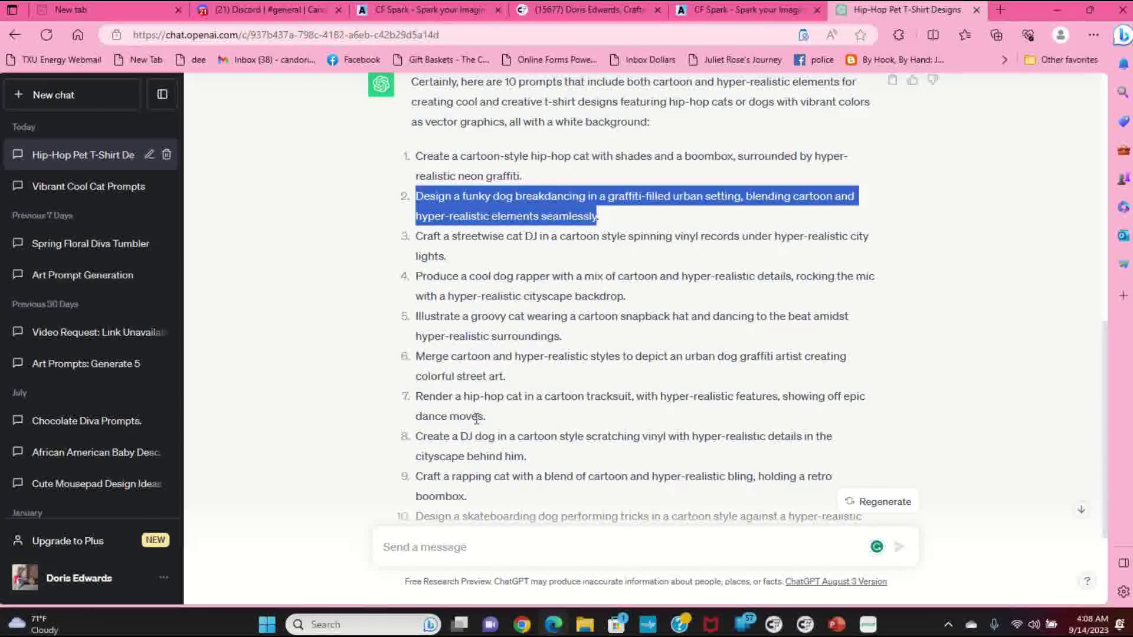
scroll(482, 418, down, 2)
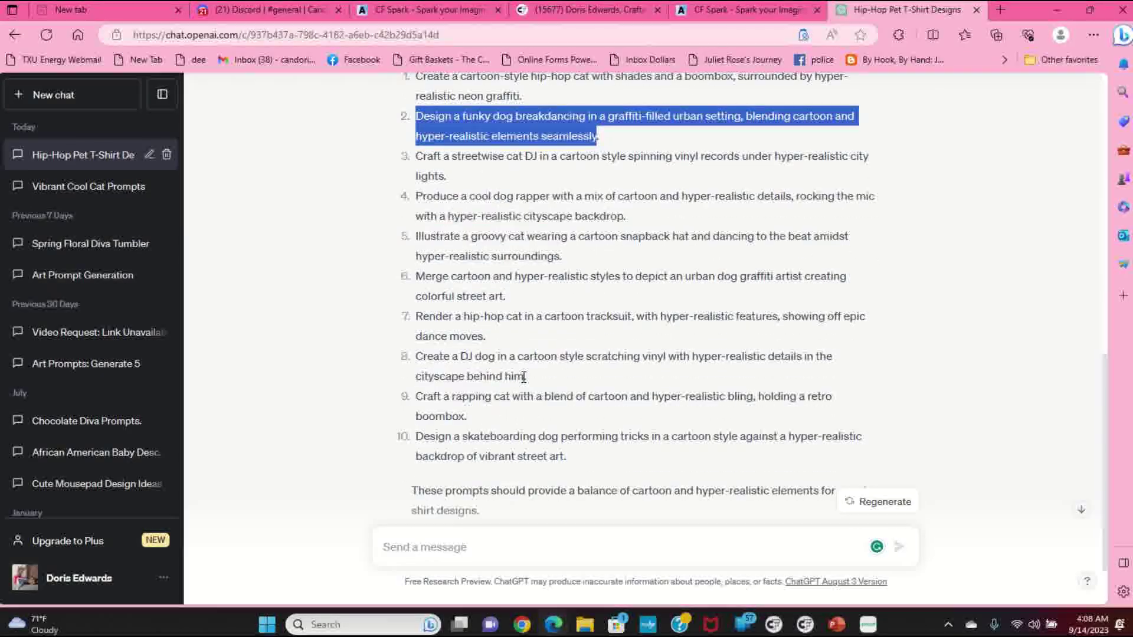
drag(523, 376, 441, 357)
right_click(425, 355)
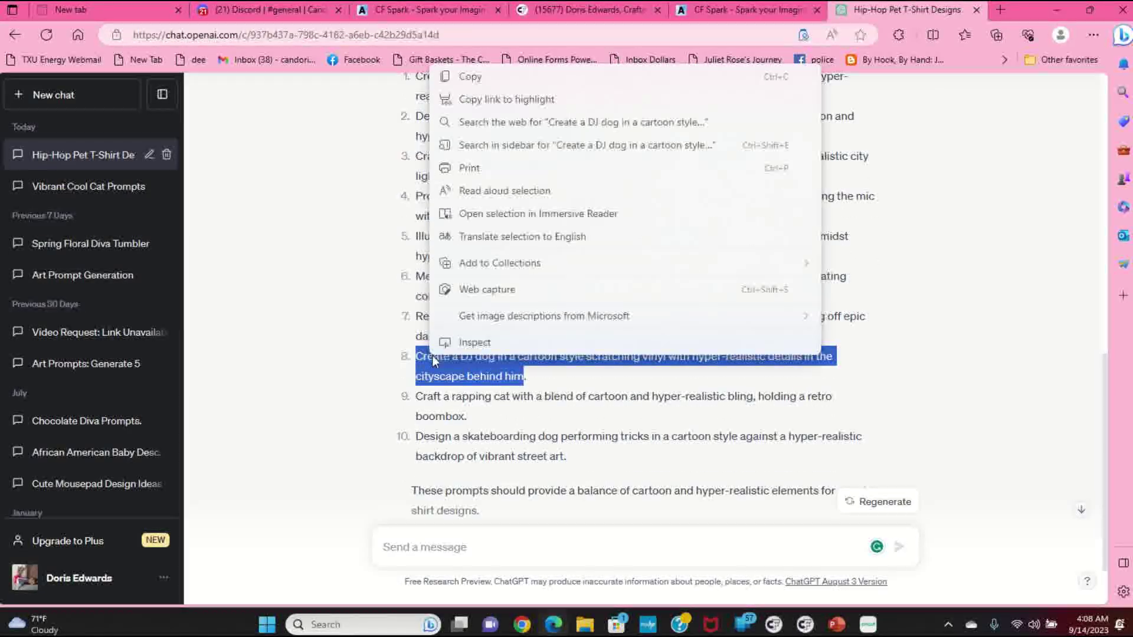
click(494, 78)
In CF Spark Art, replace the prompt with "Create a DJ dog in a cartoon style scratching vinyl with hyper-realistic details in the cityscape behind him" and generate images.
click(420, 9)
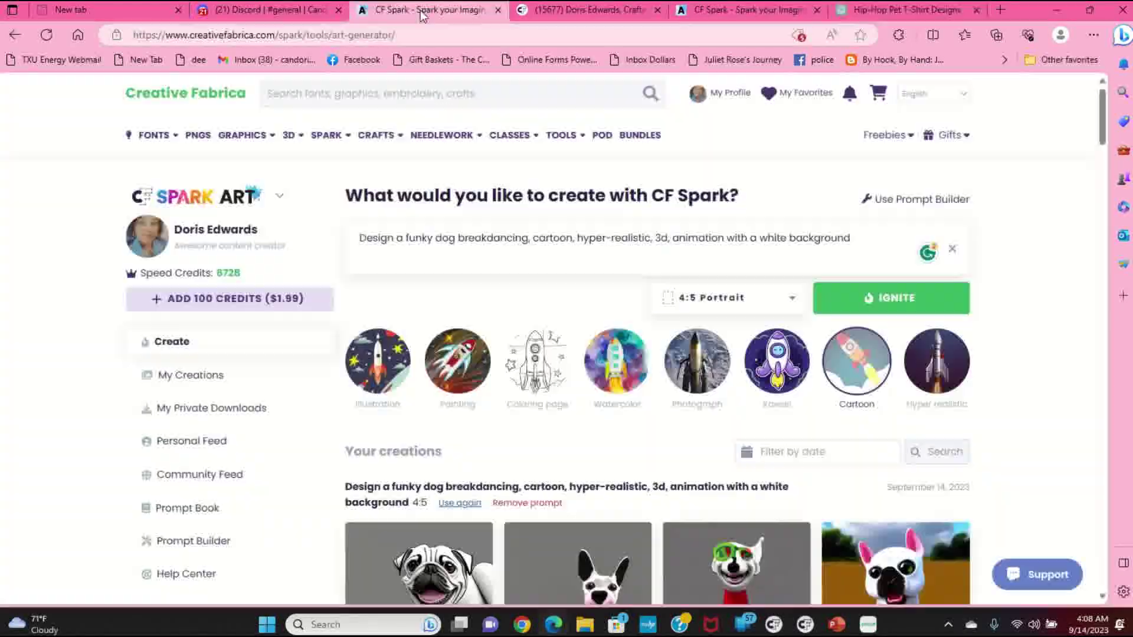
drag(867, 245, 198, 234)
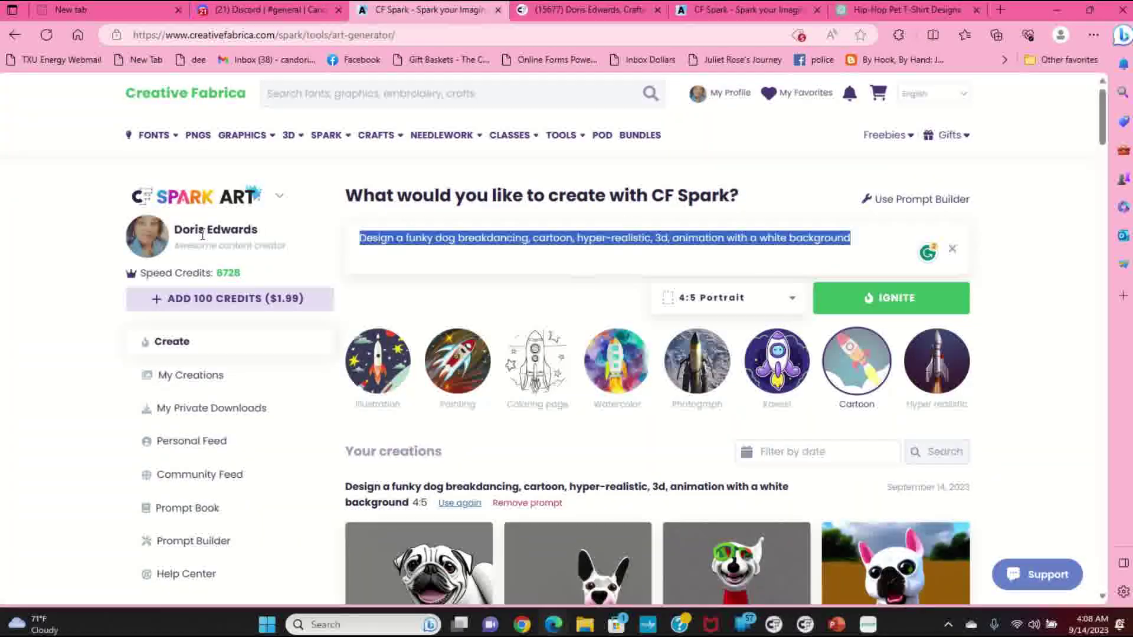
text(Create a DJ dog in a cartoon style scratching vinyl with hyper-realistic details in the cityscape behind him)
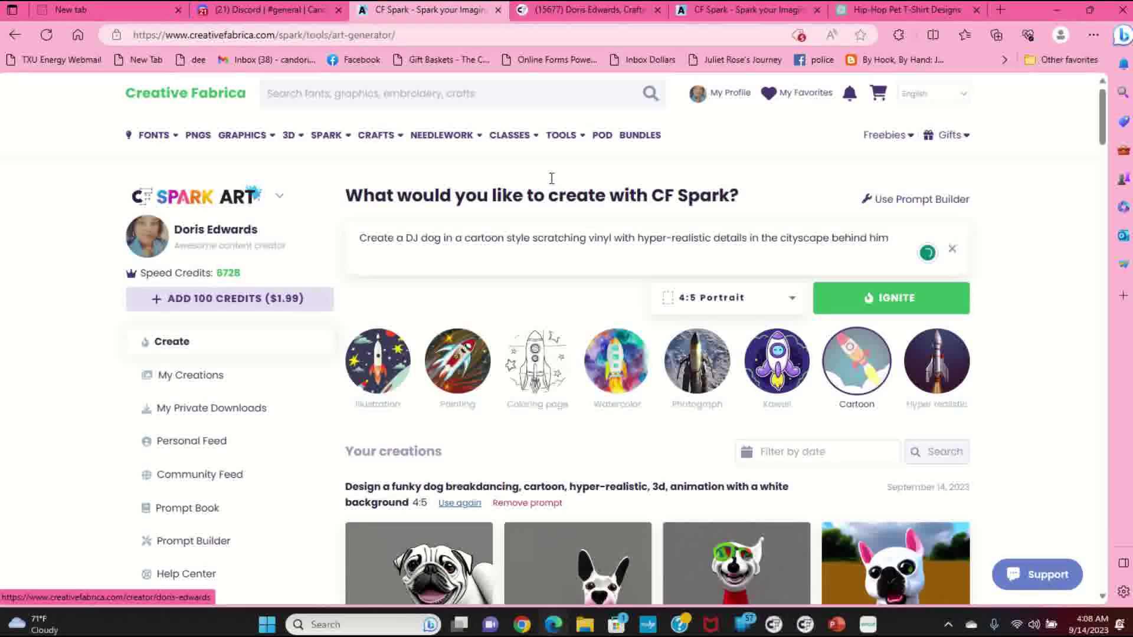
click(930, 302)
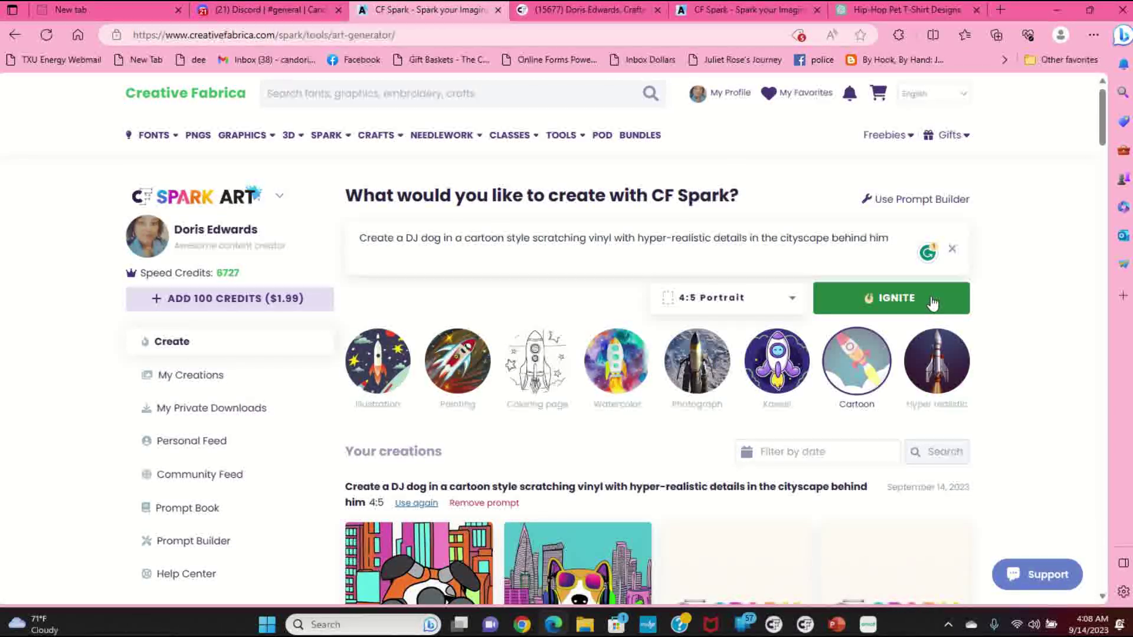
Publish the DJ dog with pink sunglasses and headphones with its prompt hidden, and preview the white dog image at full size.
scroll(747, 384, down, 3)
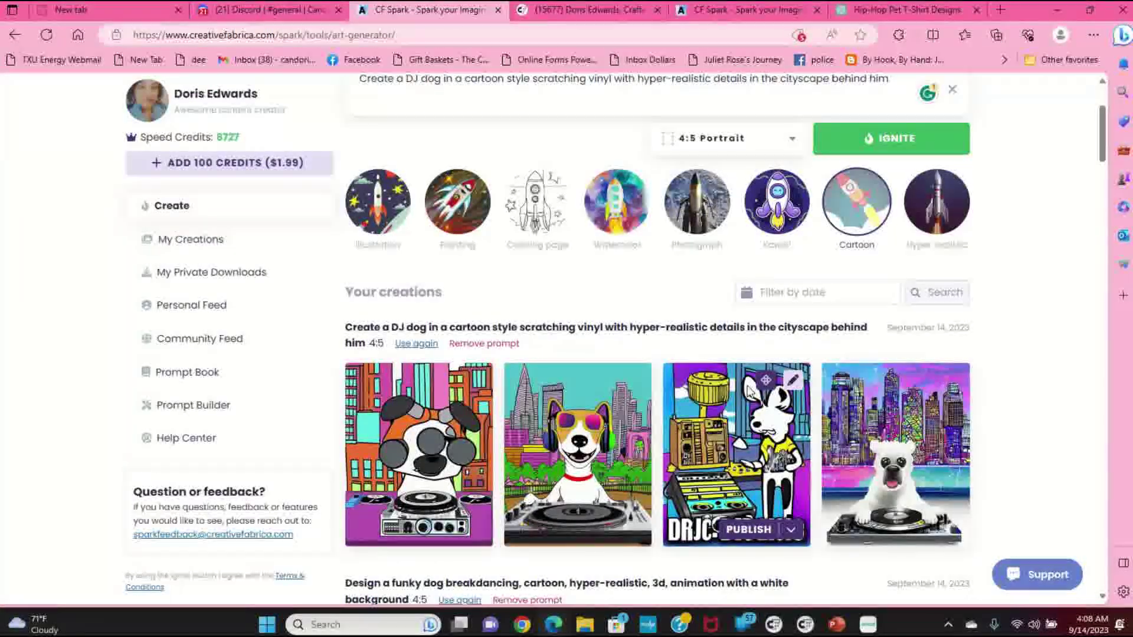
scroll(748, 390, down, 3)
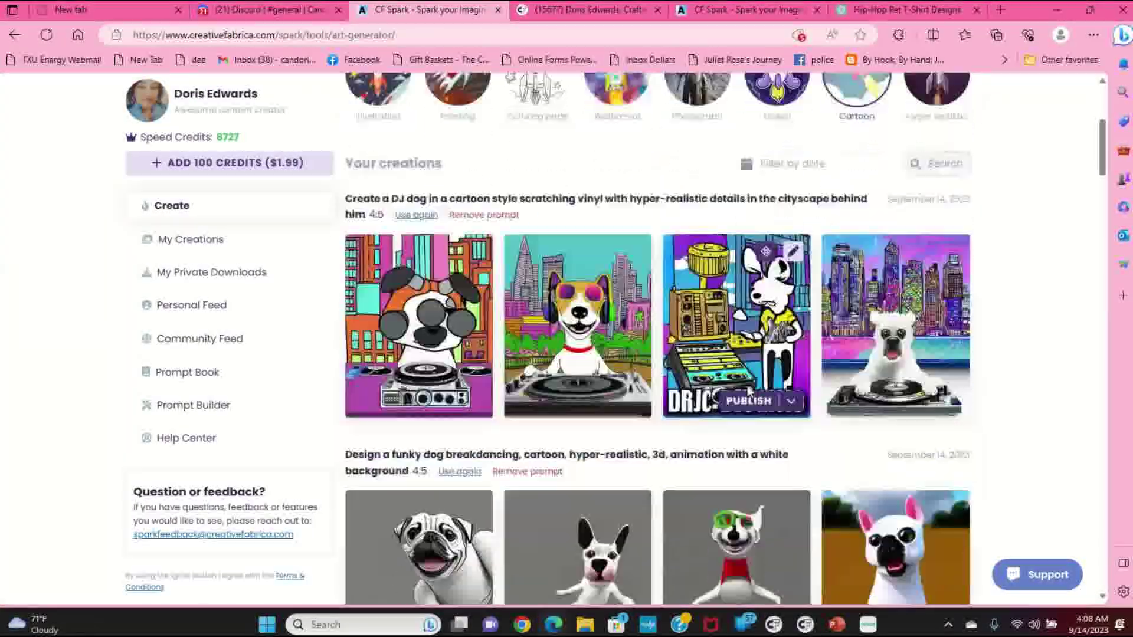
scroll(749, 390, up, 1)
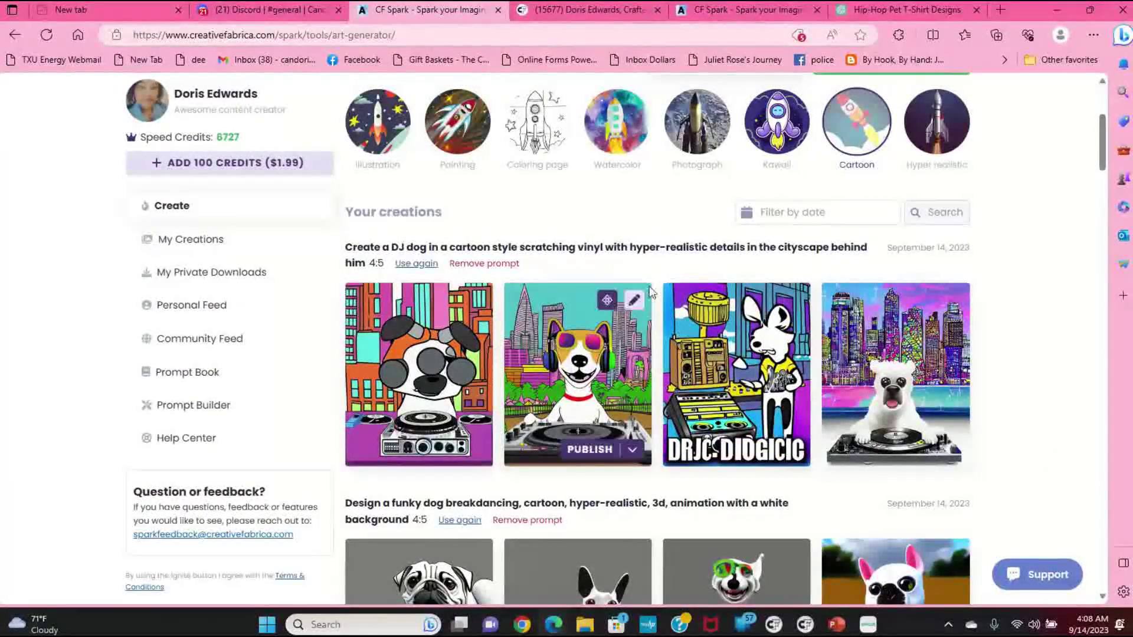
click(602, 409)
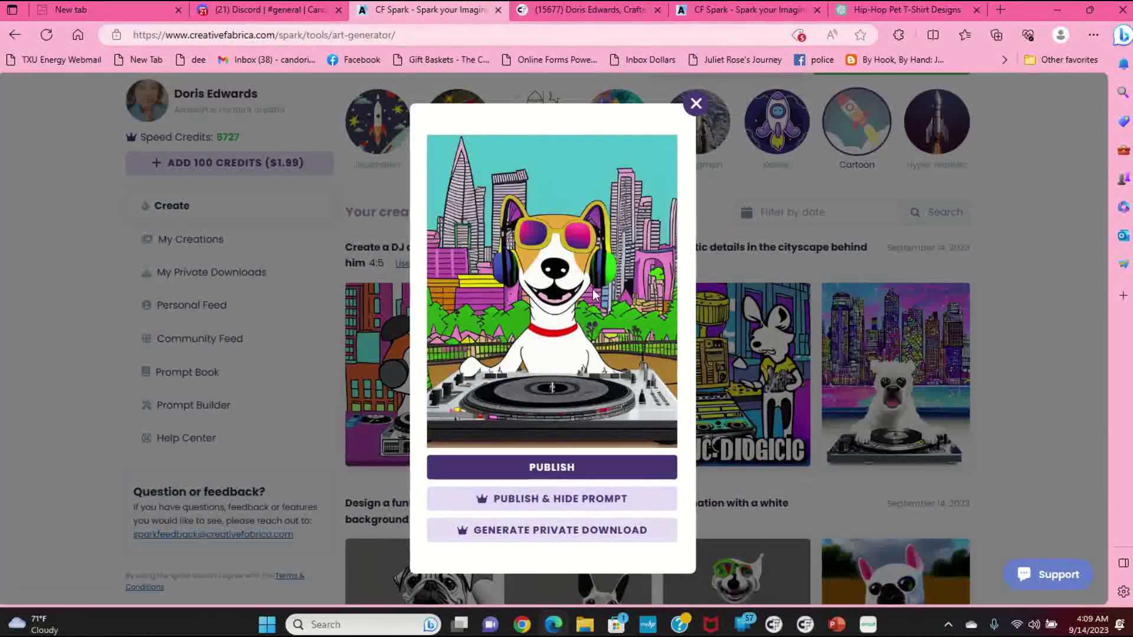
click(589, 502)
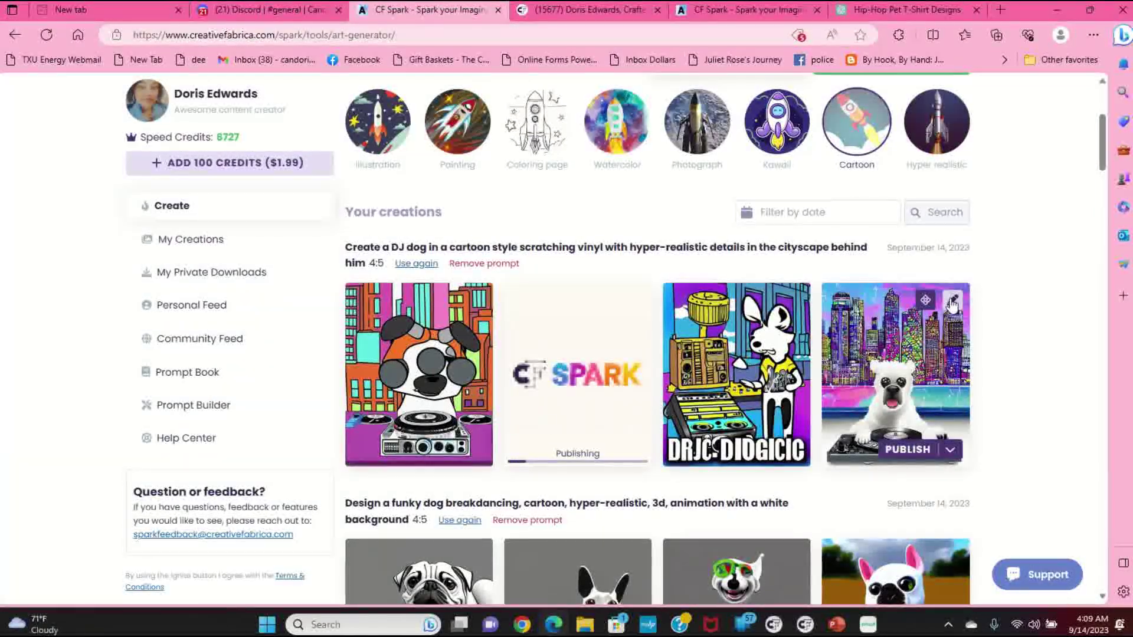
click(952, 304)
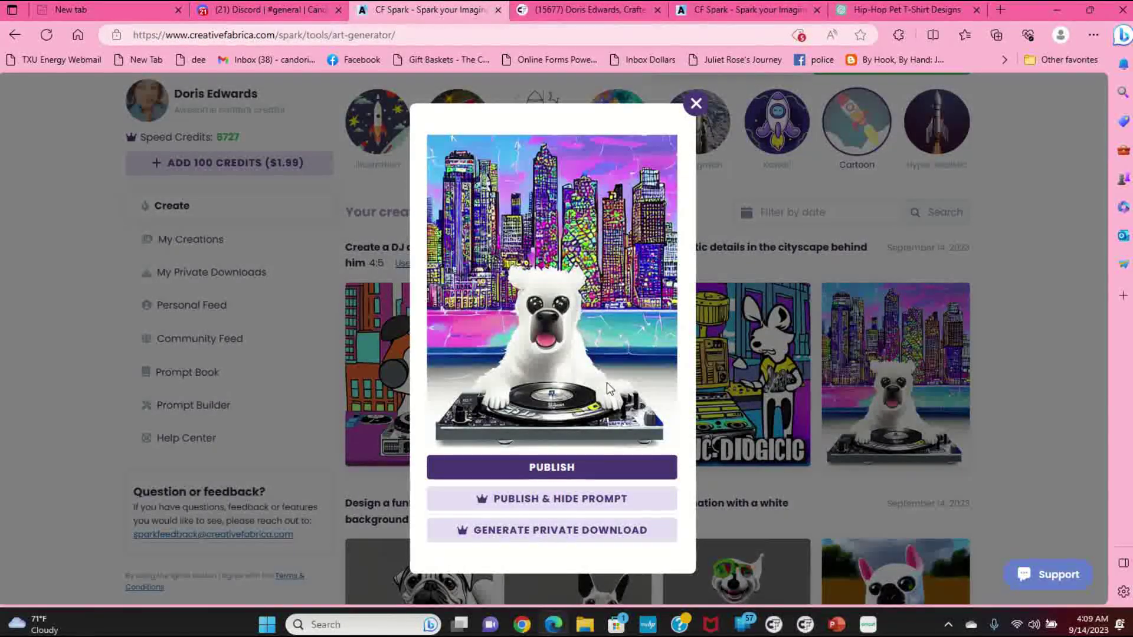
click(695, 105)
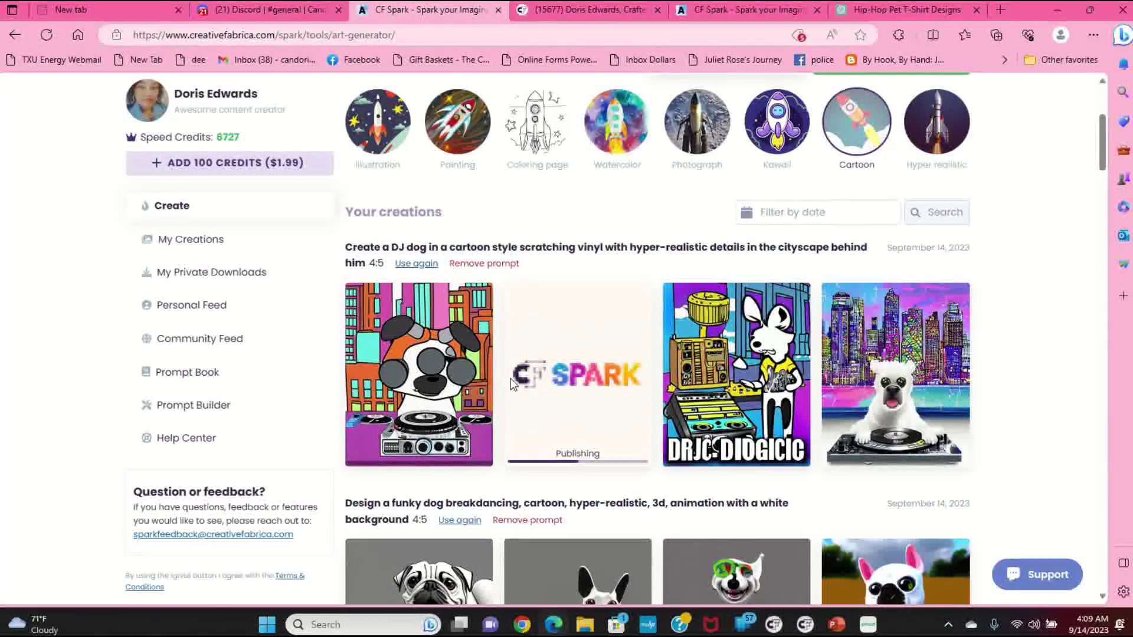
Remove the three "Design a funky dog breakdancing" prompts (no setting, urban setting and graffiti-filled urban setting) from the creations.
scroll(512, 381, down, 3)
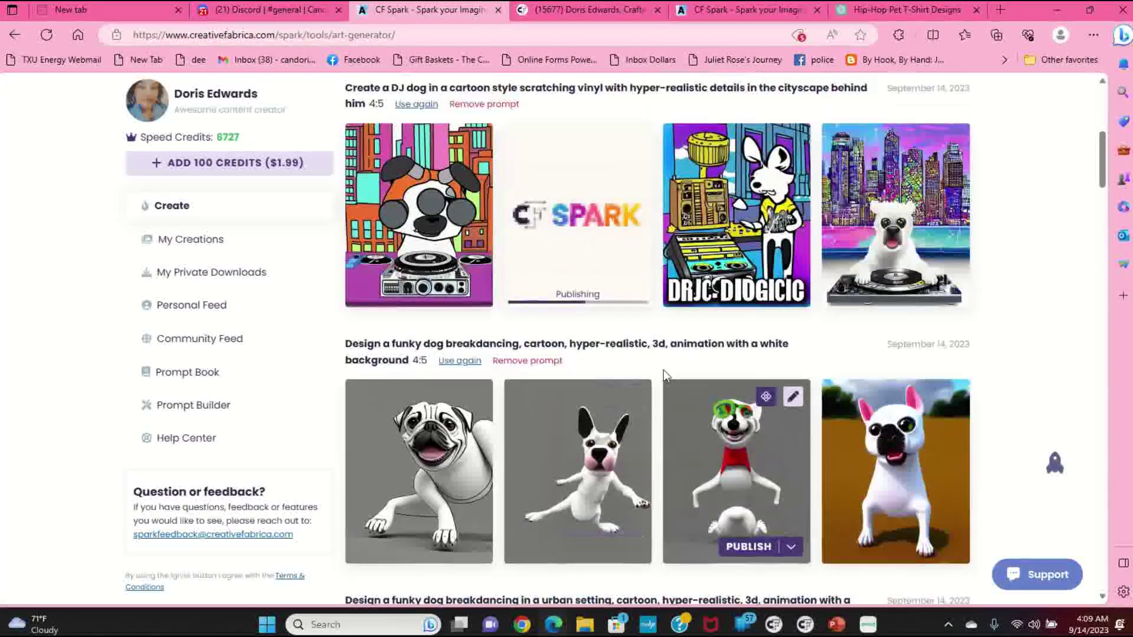
click(539, 360)
click(541, 389)
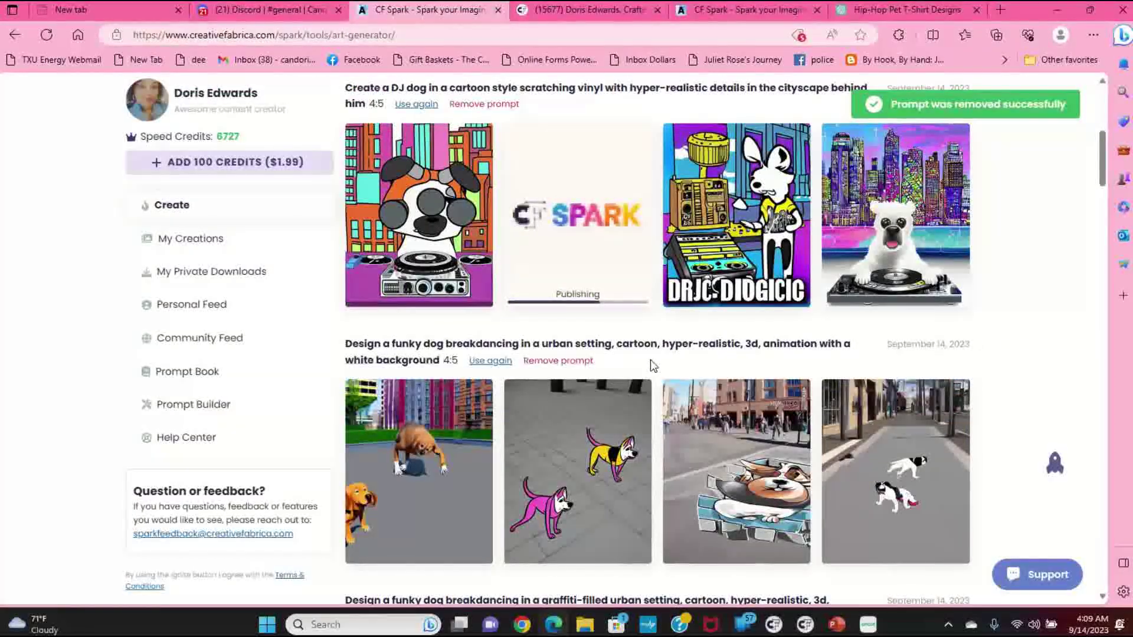
scroll(650, 365, down, 3)
click(560, 201)
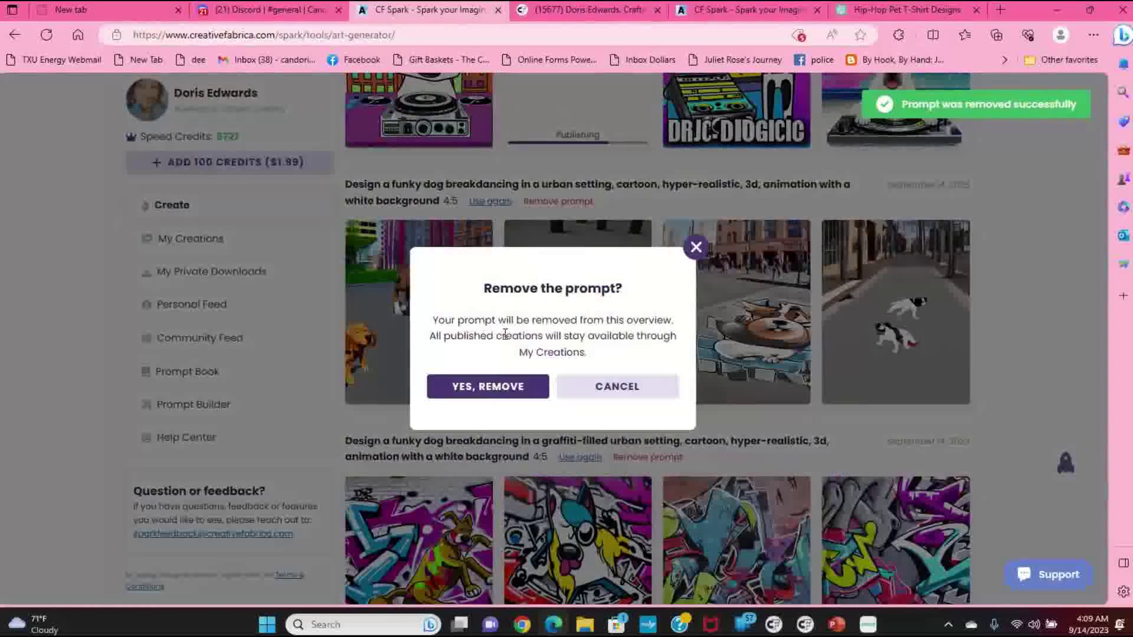
click(488, 387)
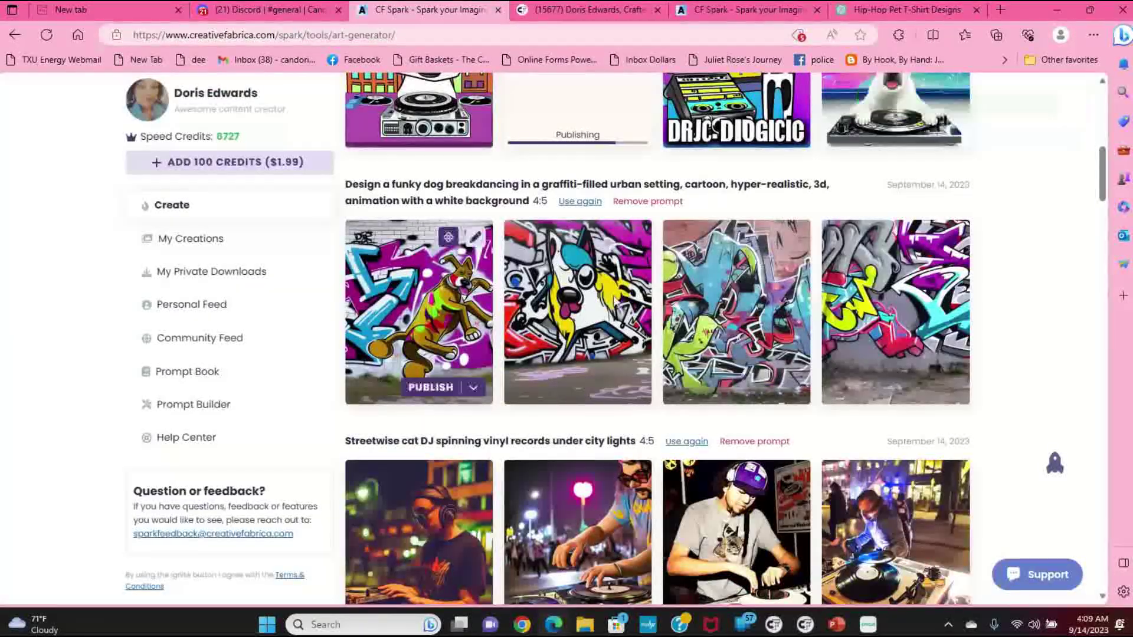
scroll(646, 477, up, 3)
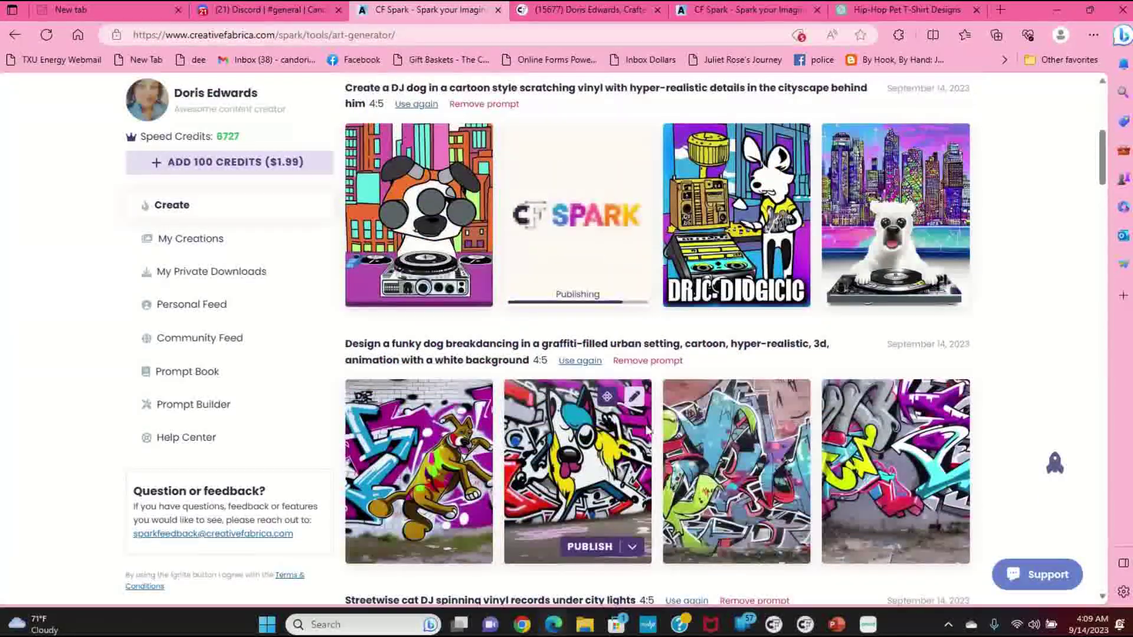
click(647, 360)
click(488, 387)
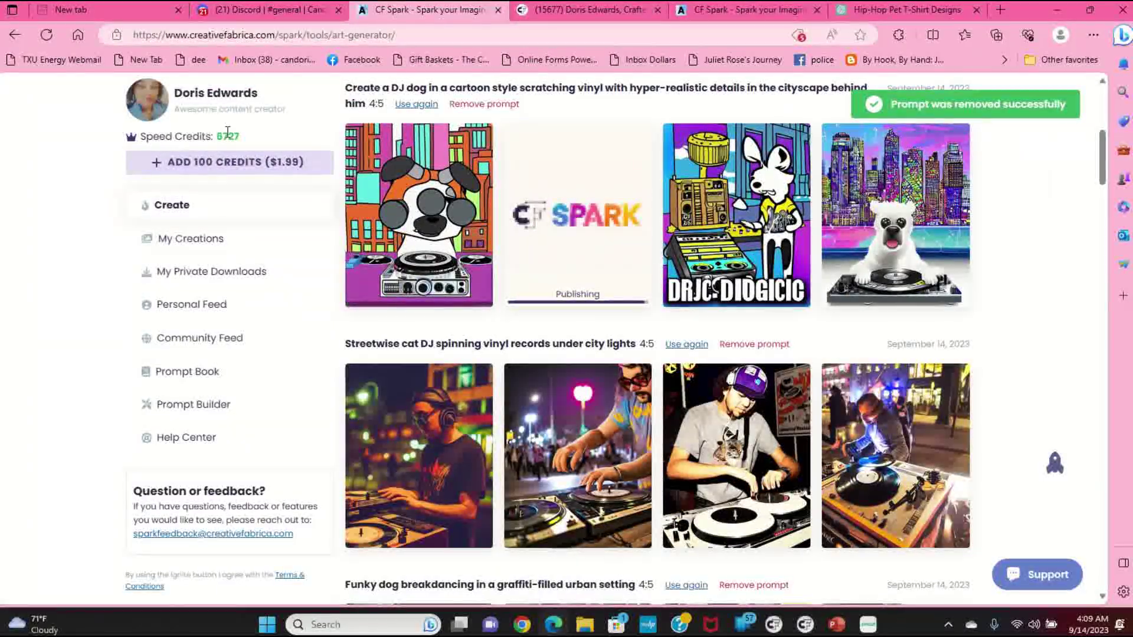
Generate another set of images from the same DJ dog prompt and preview the wall-poster image at full size.
mouse_move(463, 265)
scroll(640, 462, up, 6)
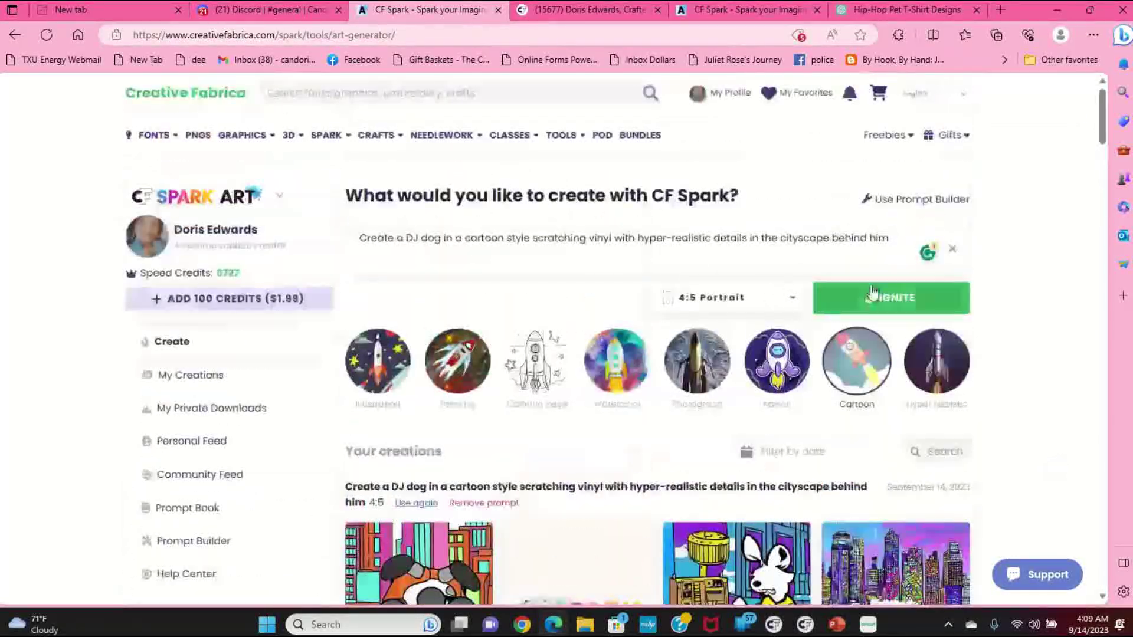
click(890, 298)
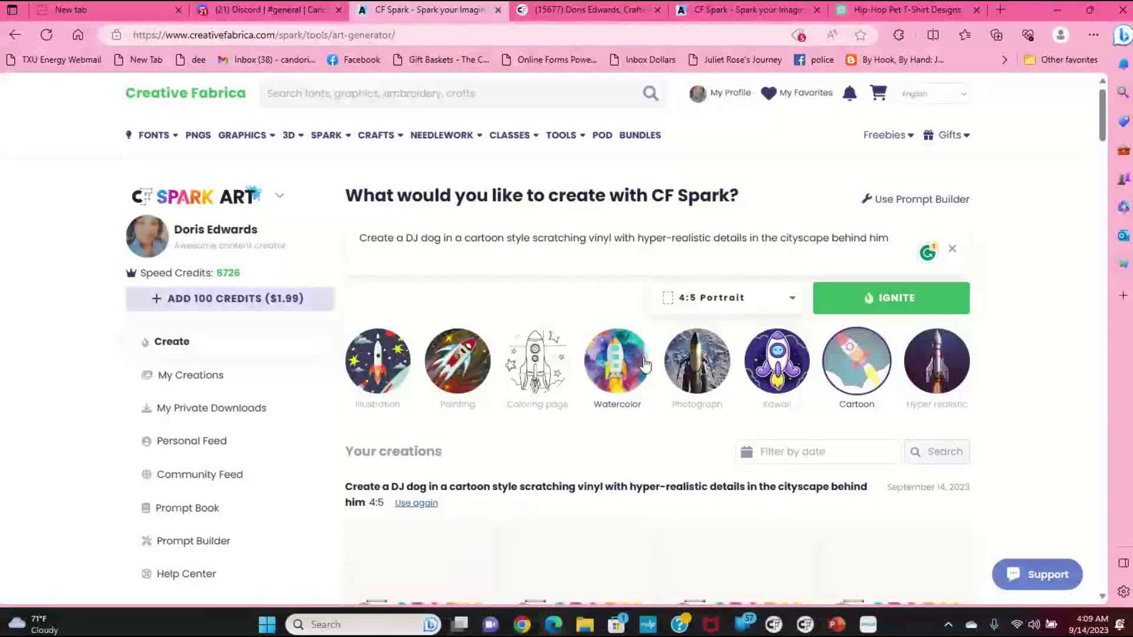
scroll(643, 367, down, 3)
scroll(584, 429, down, 4)
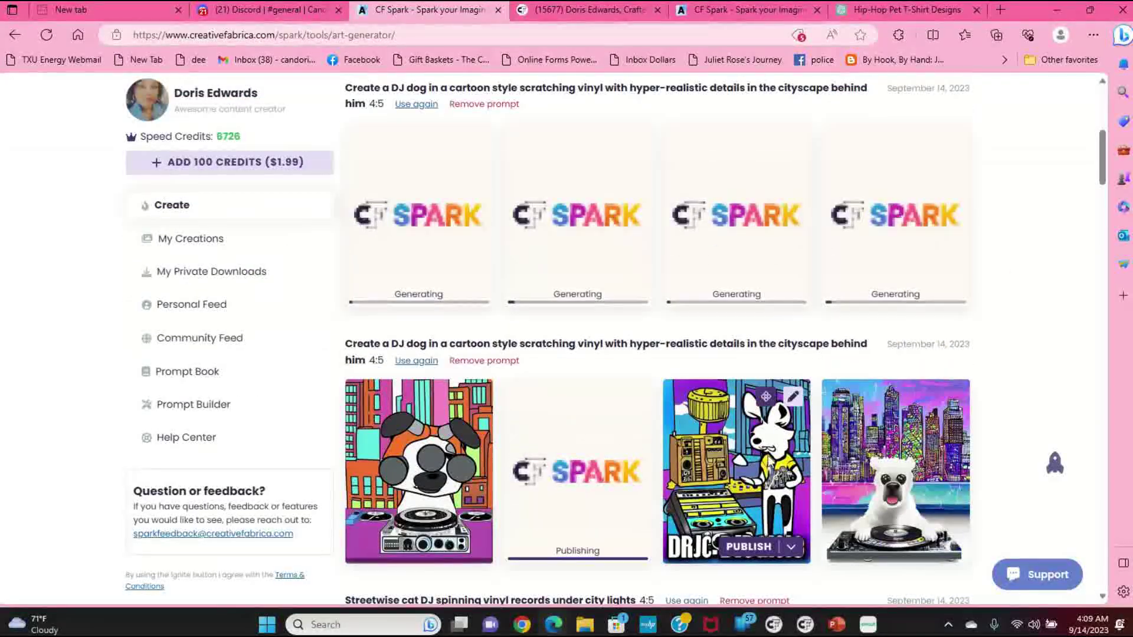
mouse_move(847, 459)
scroll(640, 278, up, 2)
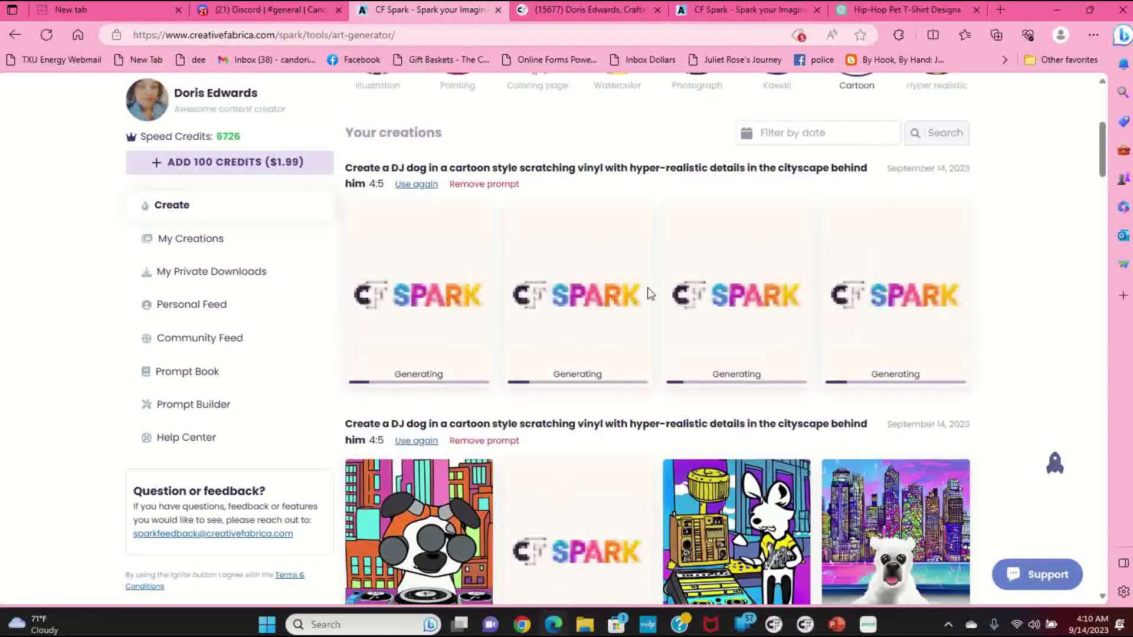
mouse_move(648, 289)
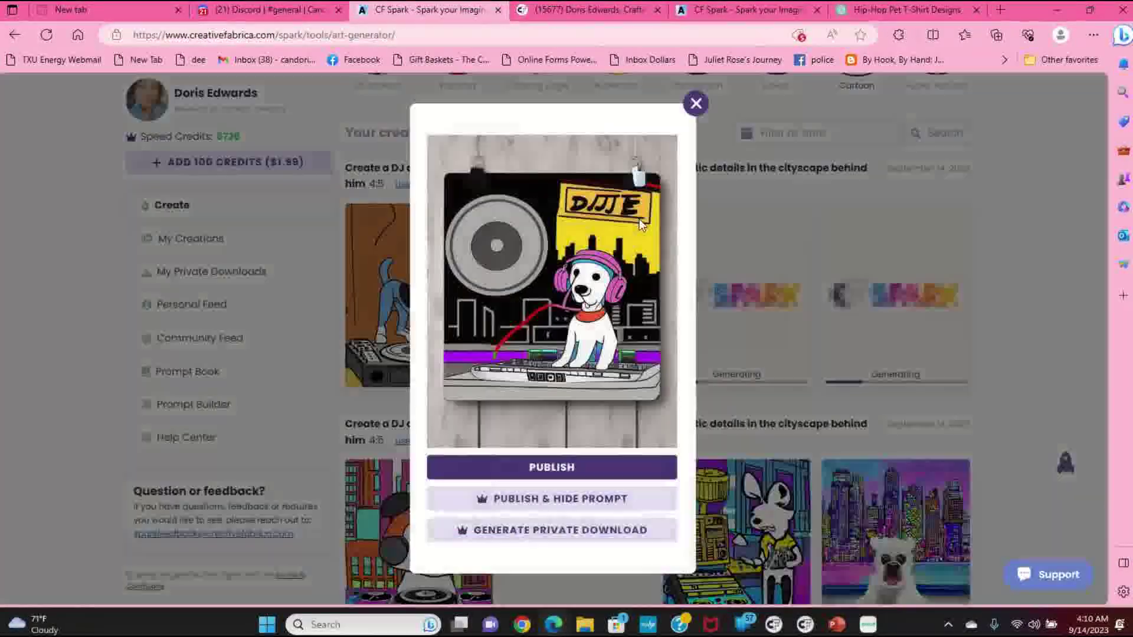
click(641, 223)
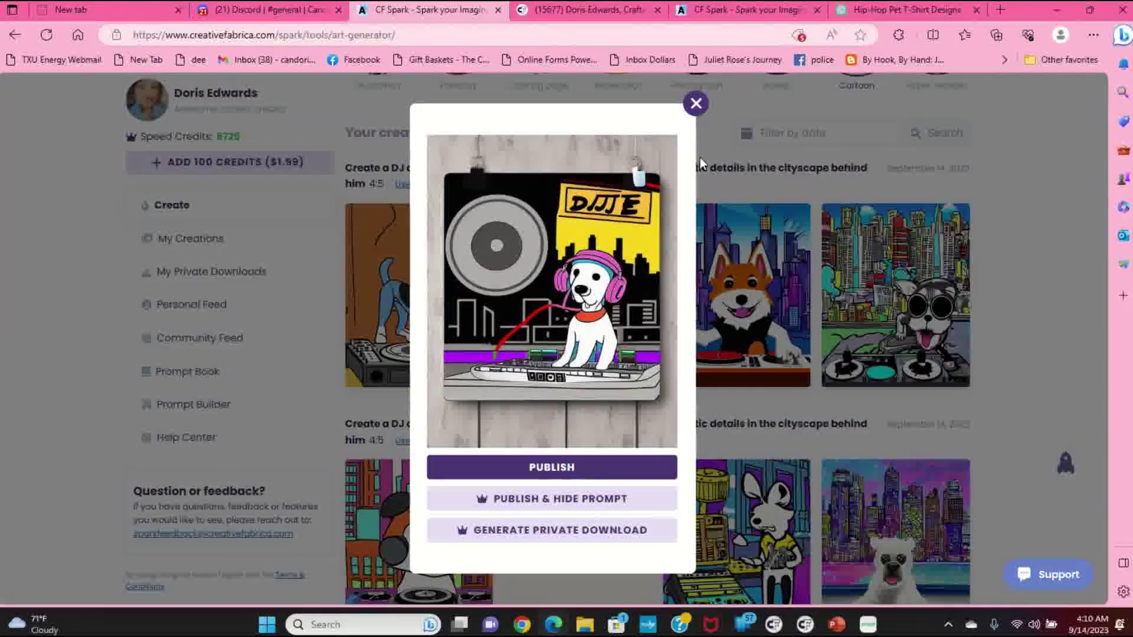
click(696, 112)
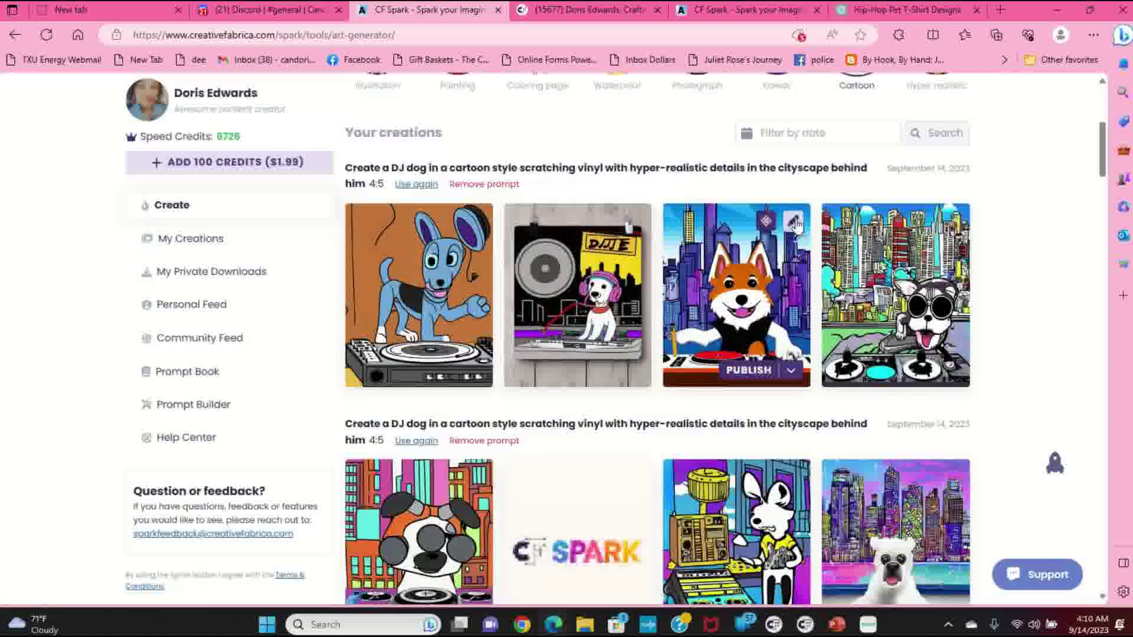
Publish the orange-and-white DJ dog and the wall-poster DJ dog, both with their prompts hidden.
click(765, 366)
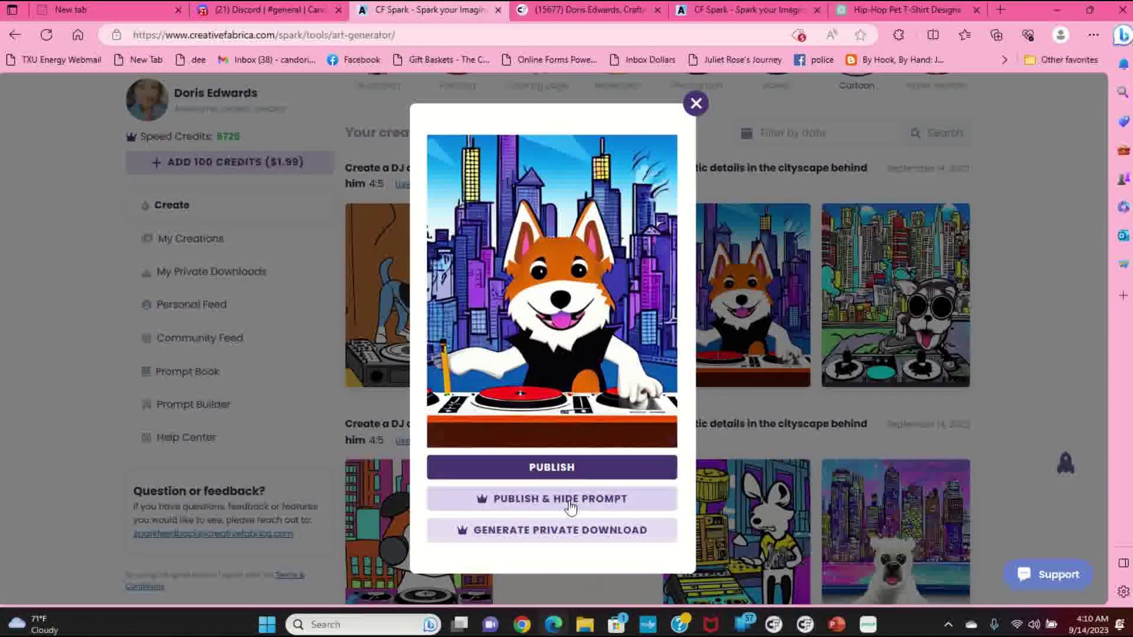
click(608, 497)
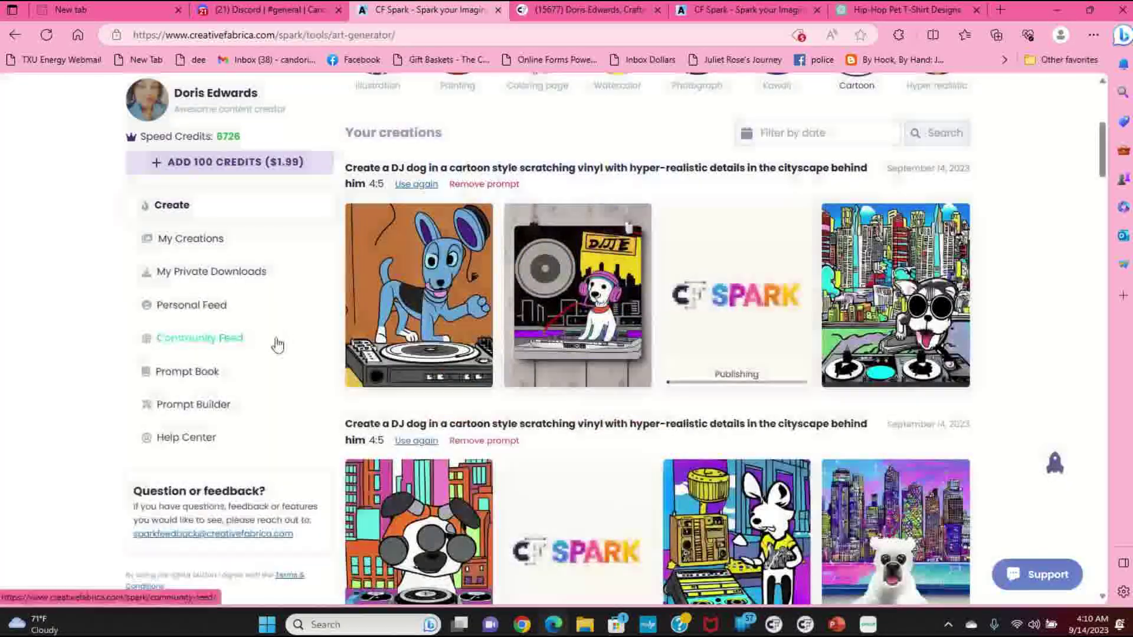
mouse_move(628, 383)
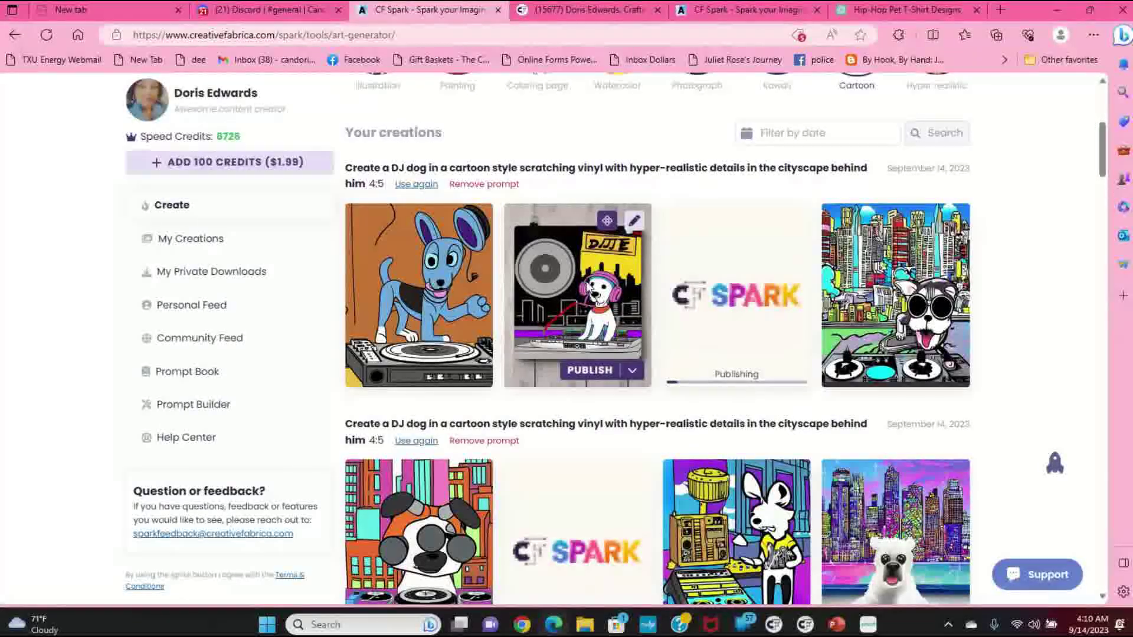
click(629, 384)
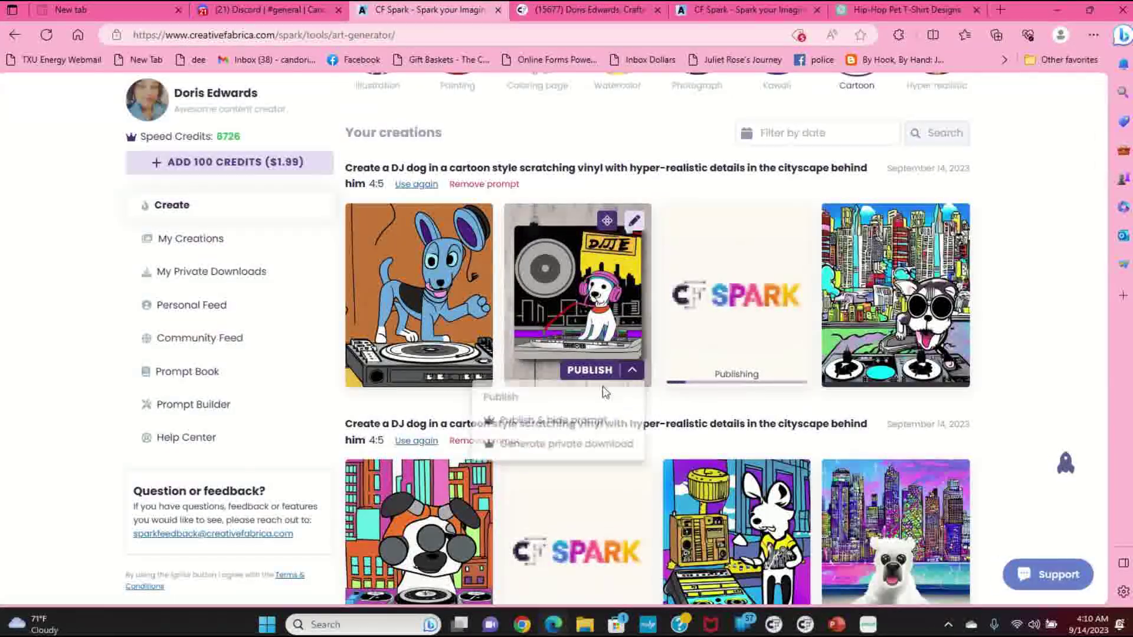
click(546, 429)
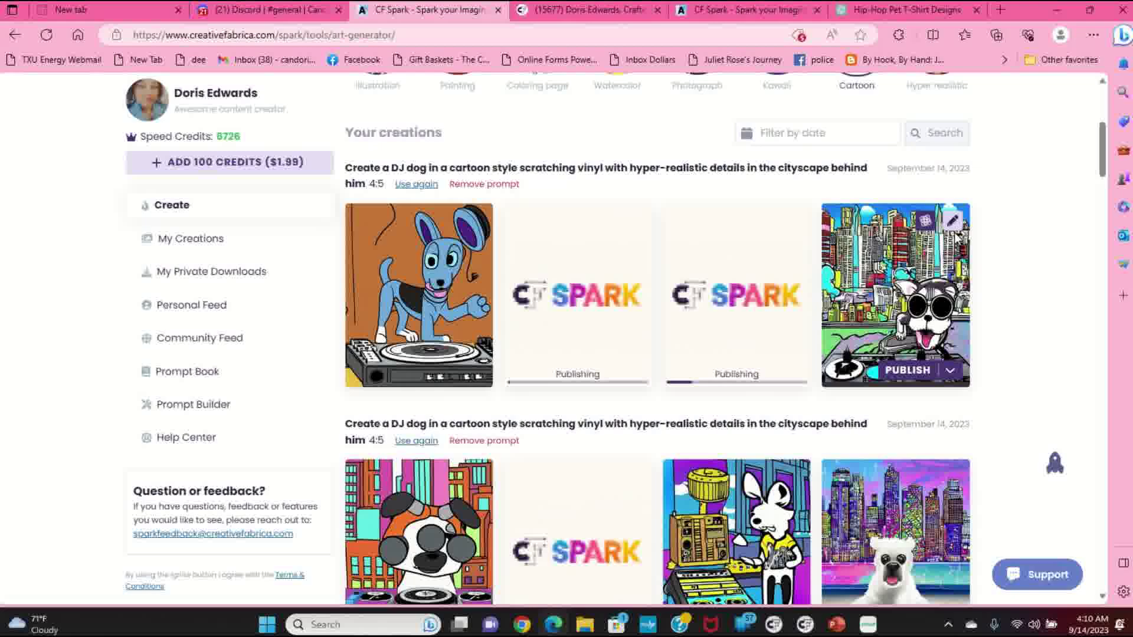
Preview the DJ dog in round black sunglasses at full size, close it and look over the recent creations.
click(893, 354)
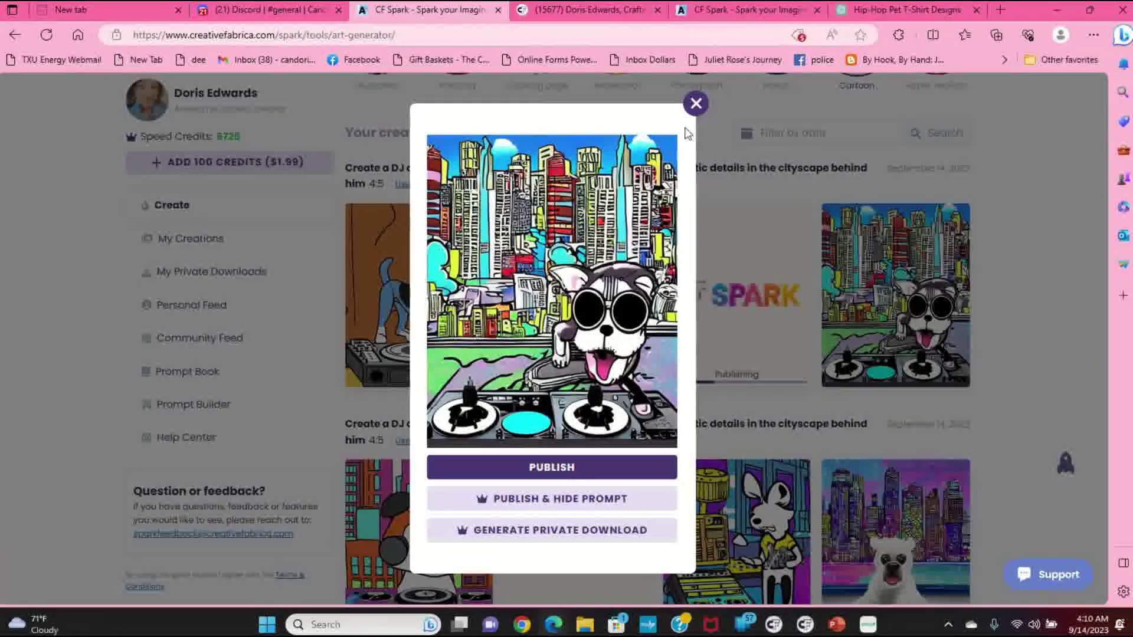
click(769, 256)
scroll(700, 347, down, 3)
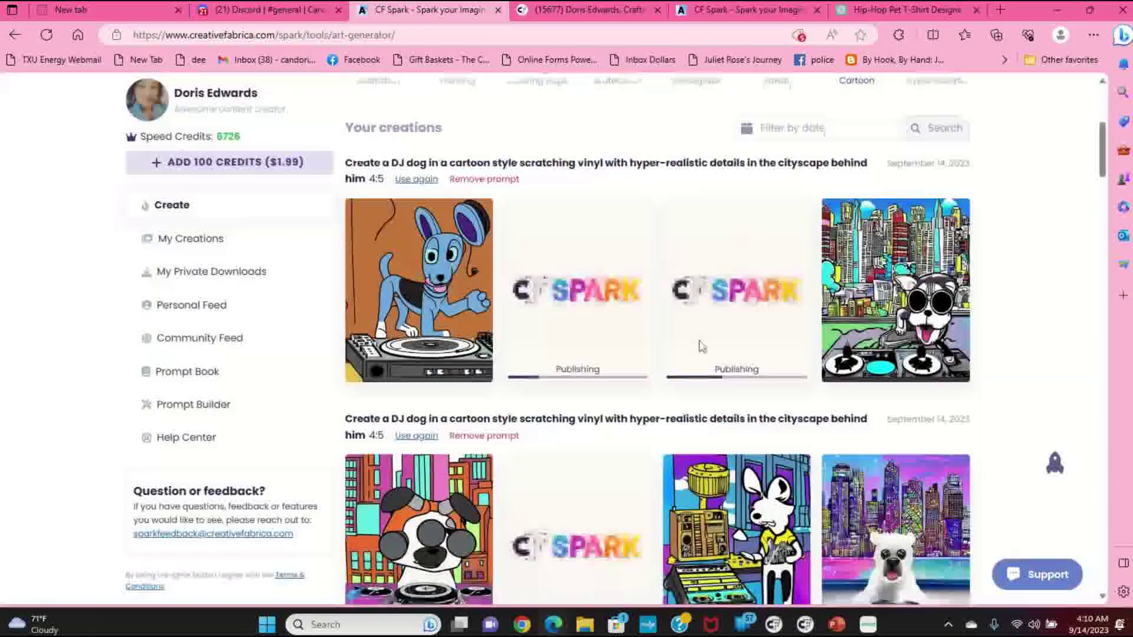
scroll(701, 347, up, 3)
scroll(702, 347, up, 3)
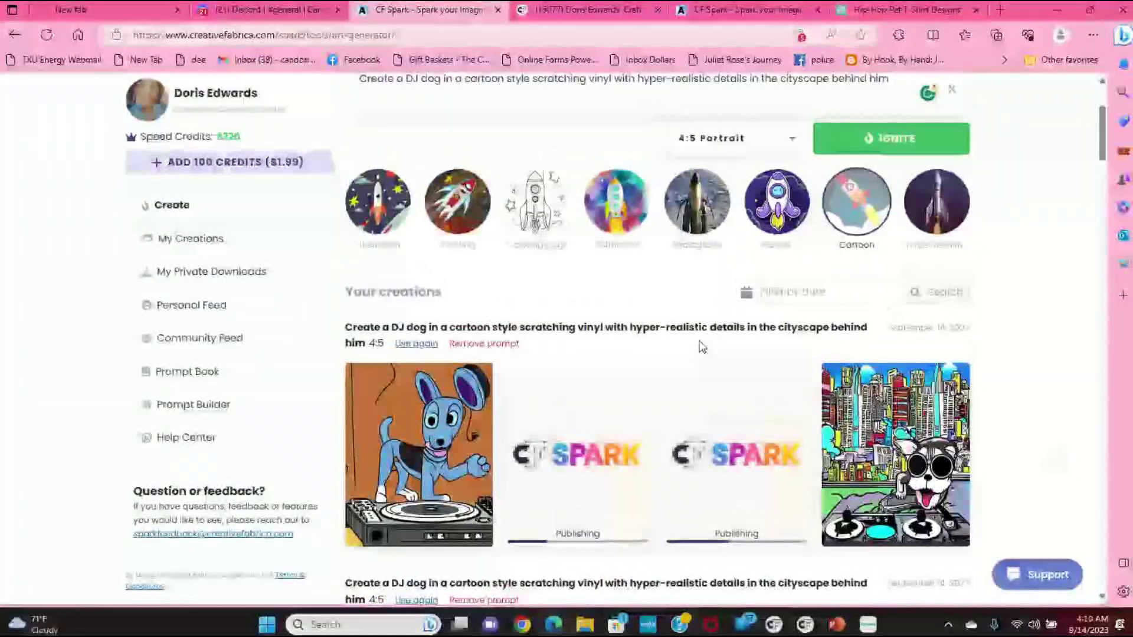
Copy the prompt "Craft a rapping cat with a blend of cartoon and hyper-realistic bling, holding a retro boombox" from ChatGPT and return to CF Spark Art.
click(847, 9)
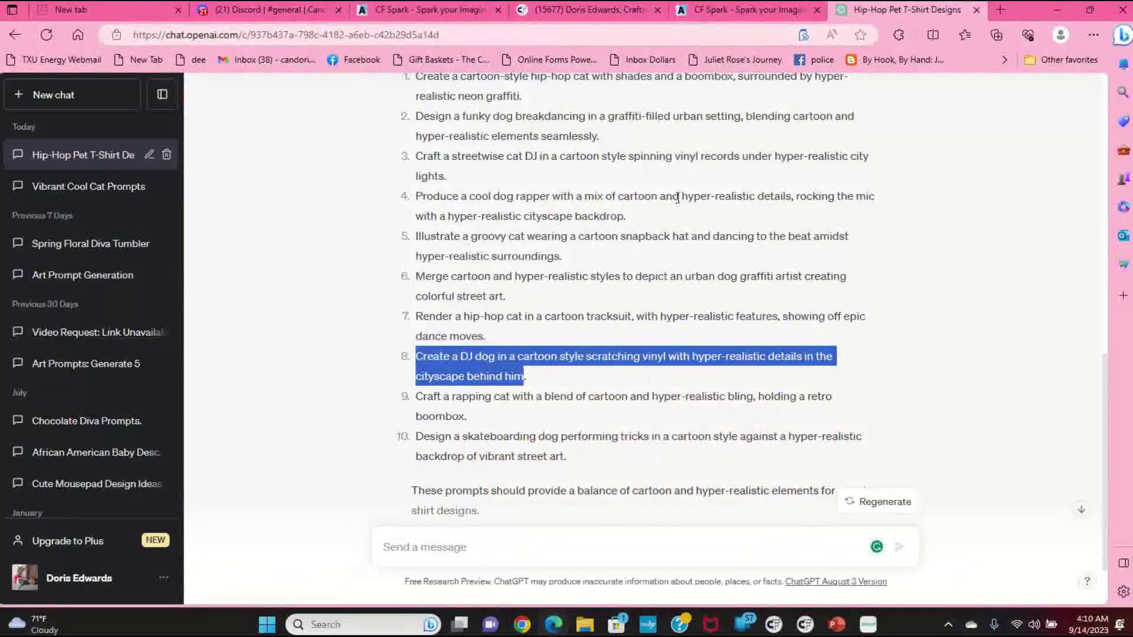
drag(466, 417, 434, 404)
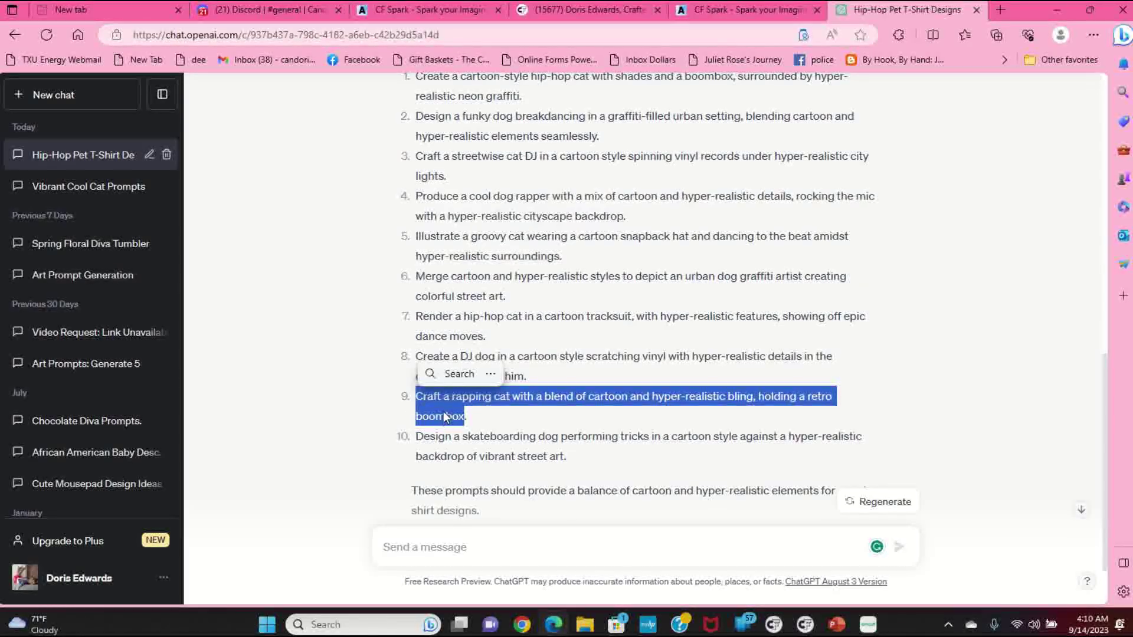
right_click(430, 405)
click(465, 127)
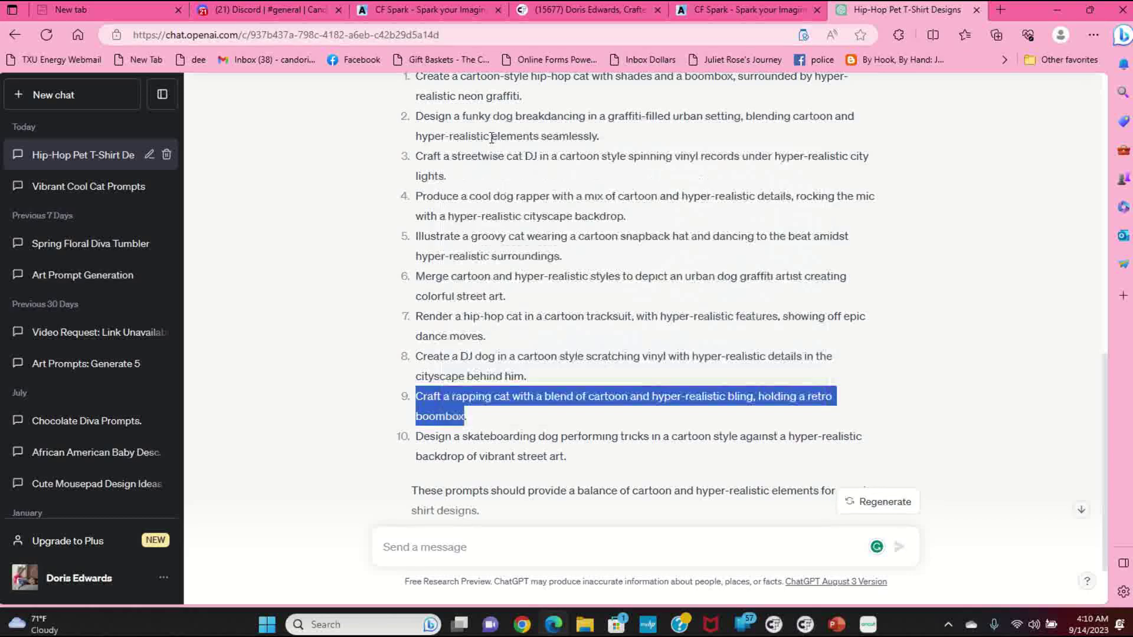
click(417, 12)
scroll(531, 313, up, 3)
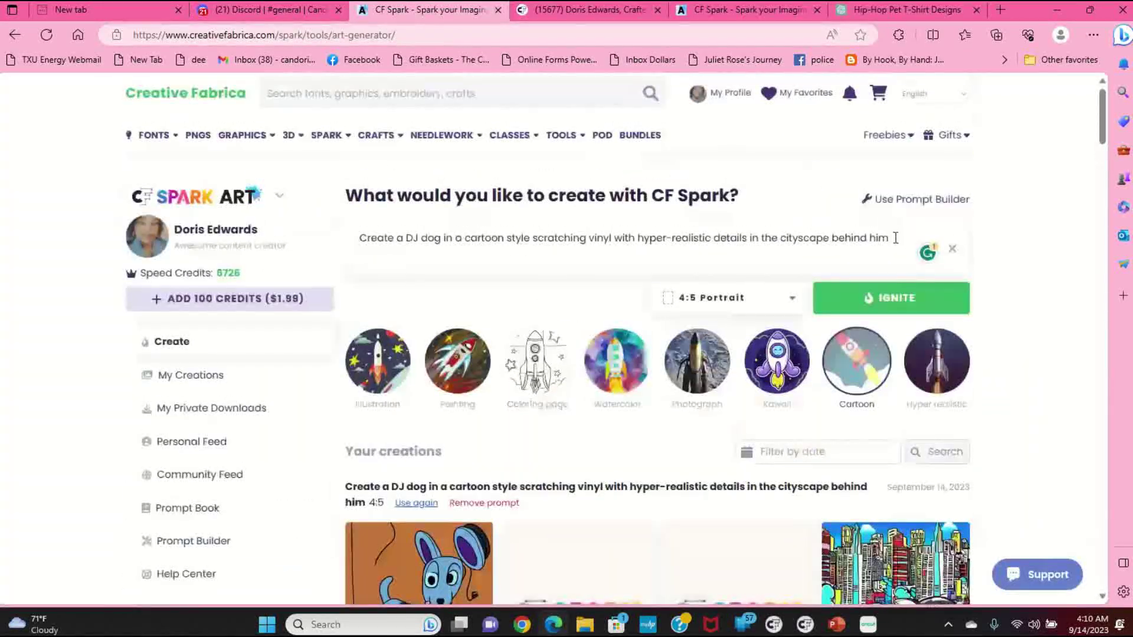
drag(895, 238, 181, 229)
ctrl+click(182, 229)
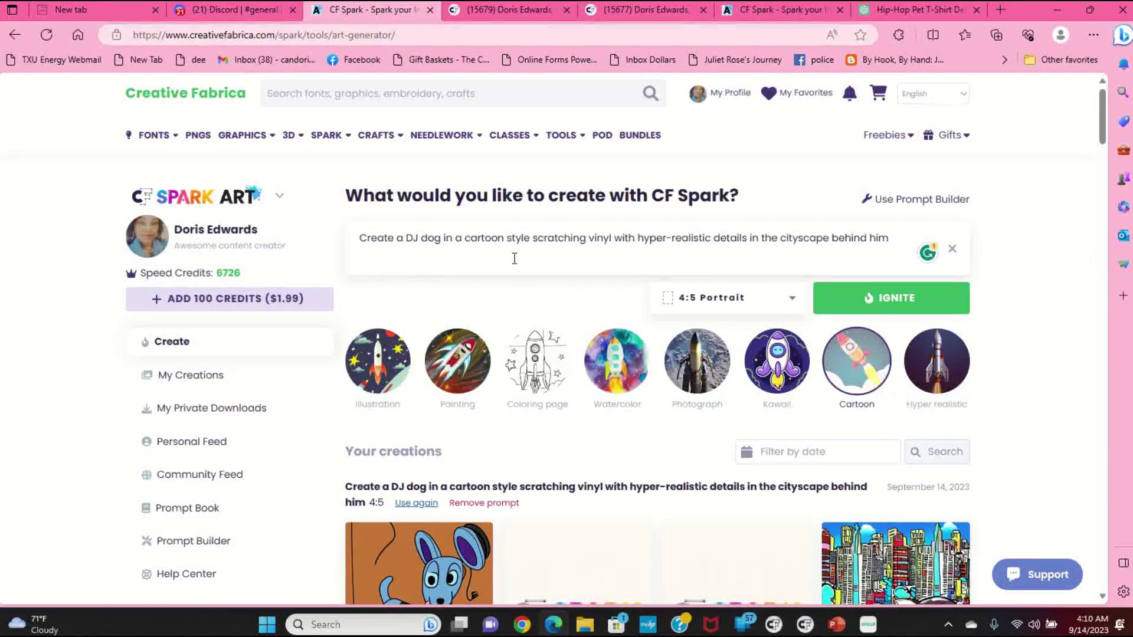
Reword the DJ dog prompt, replacing "in a cartoon style" after "dog" with ", cartoon,".
click(437, 237)
text(,)
key(Delete)
key(Delete)
key(Delete)
key(Delete)
key(Delete)
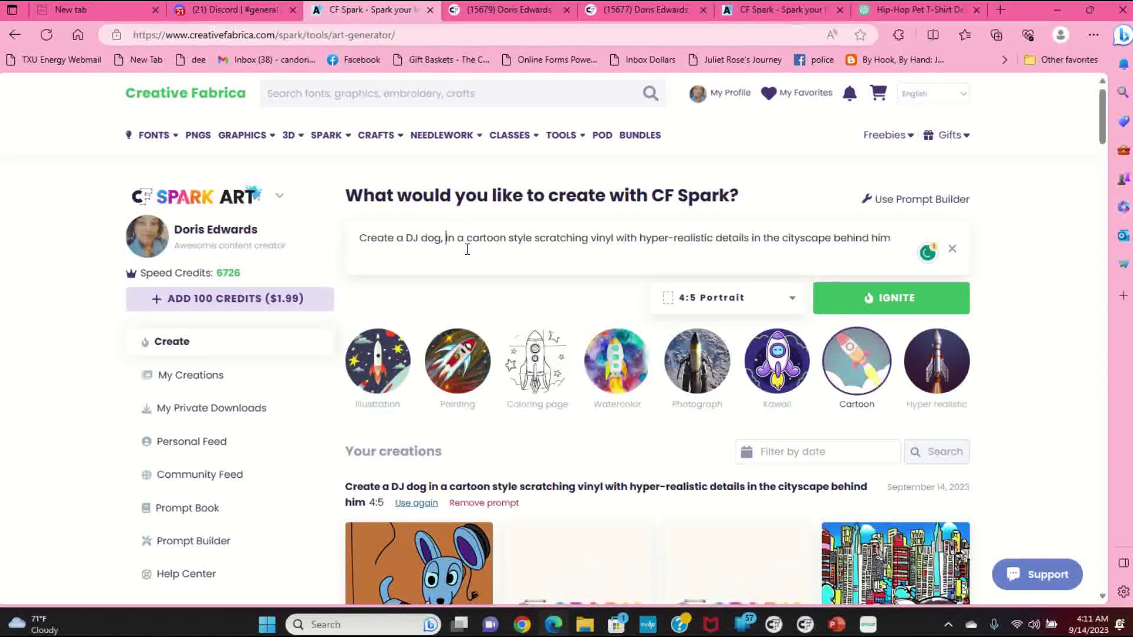
key(Delete)
key(Delete)
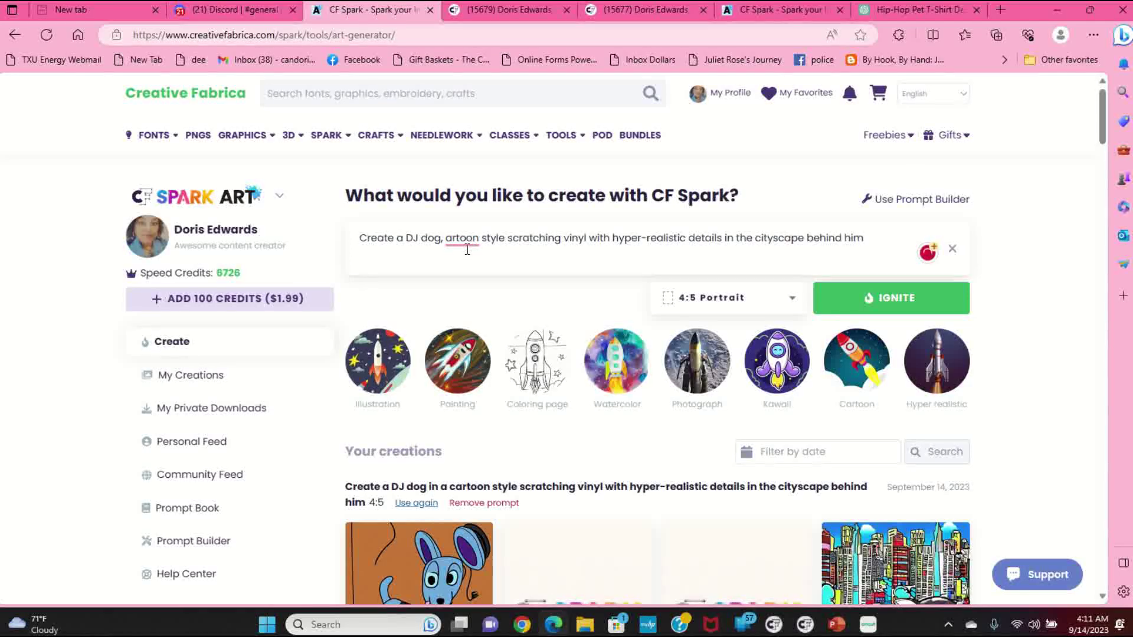
text(c)
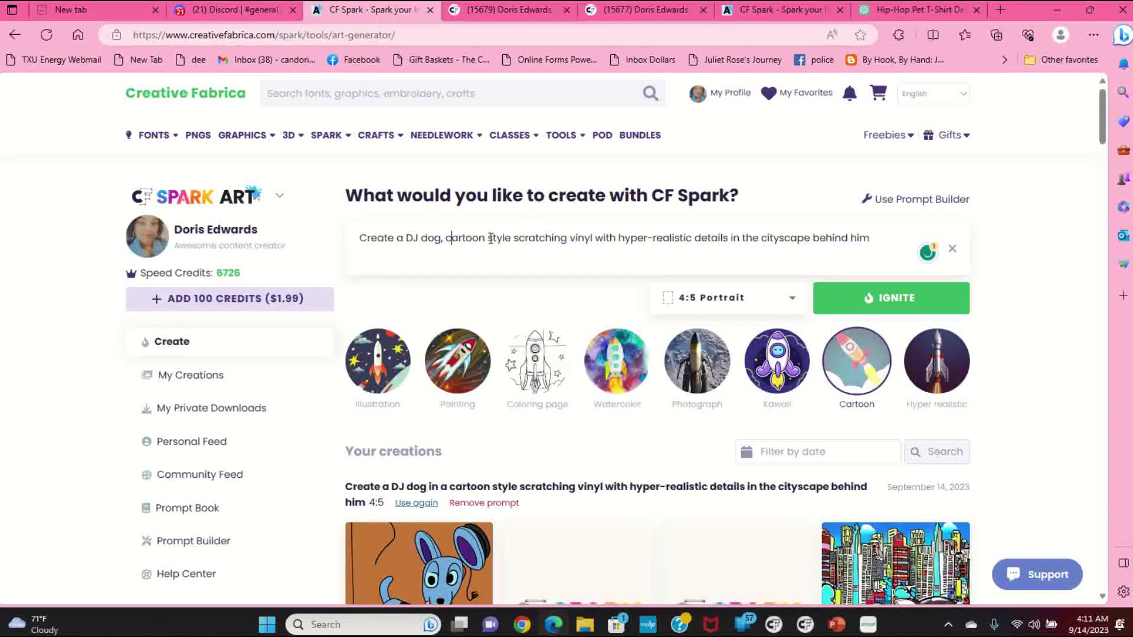
text(,)
key(Delete)
key(Delete)
key(Delete)
key(Delete)
key(Delete)
key(Delete)
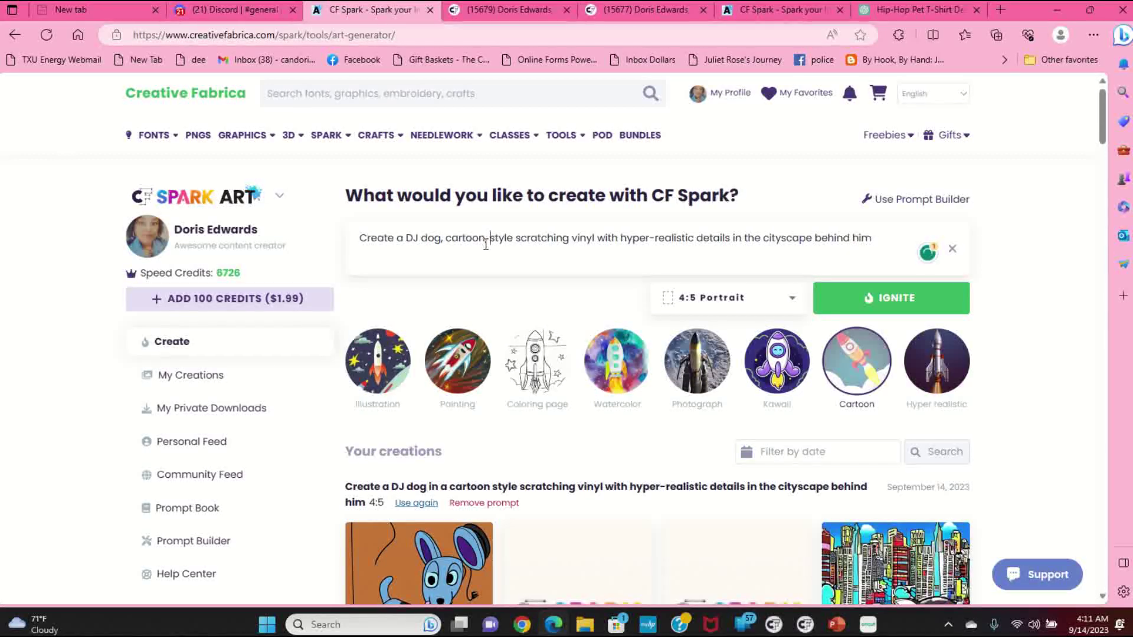
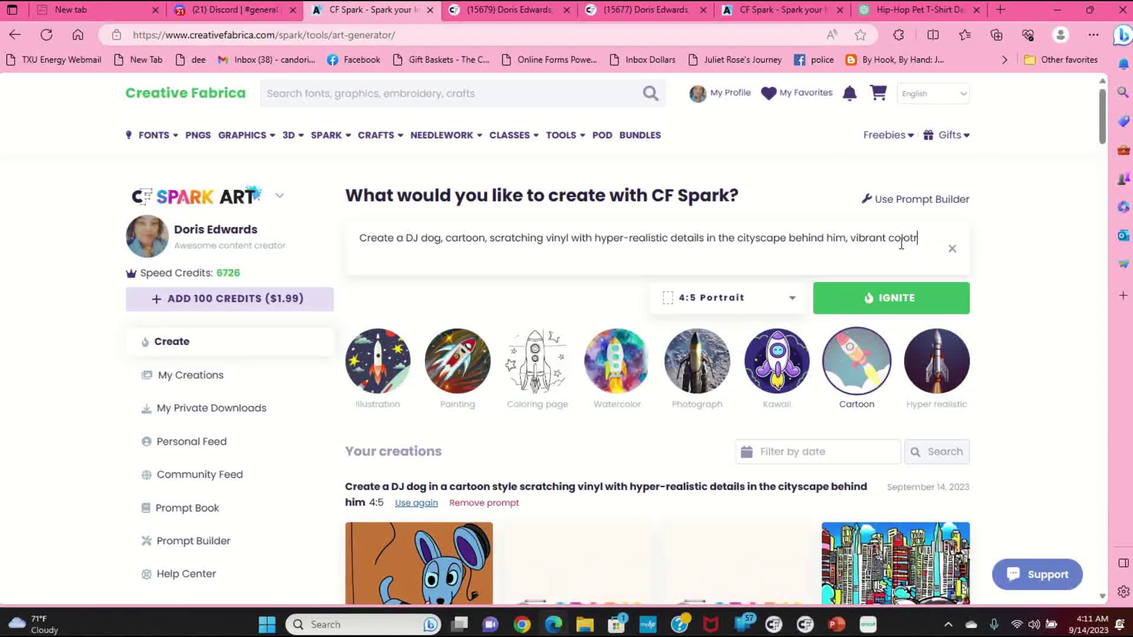
Add "vibrant colors" to the end of the DJ dog prompt and generate the images.
text(rs)
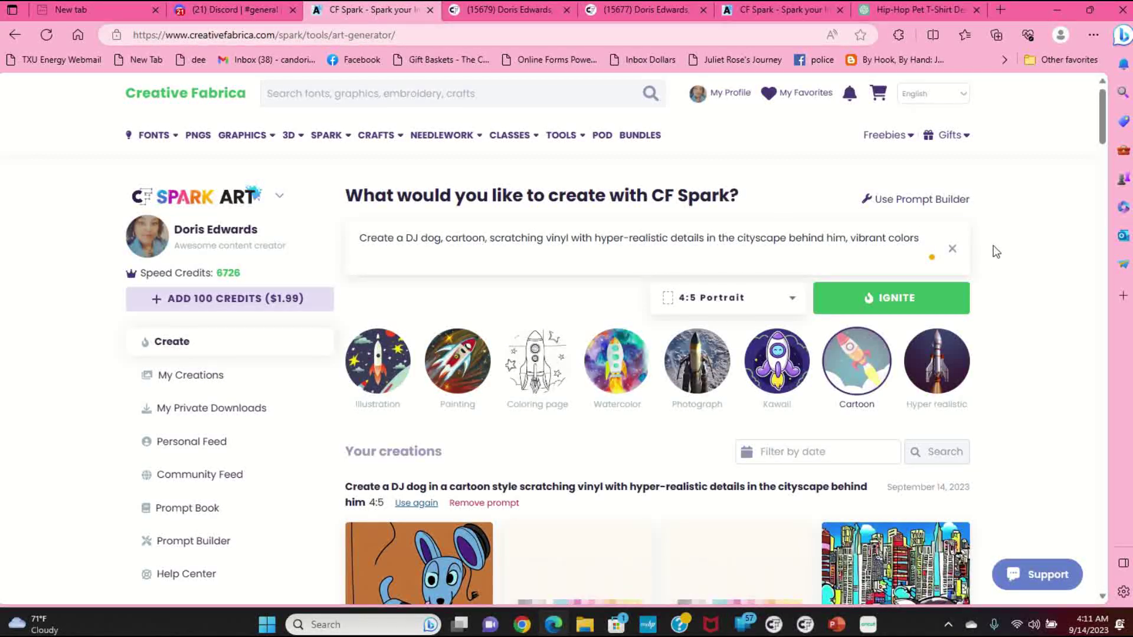
click(937, 300)
Remove the older "Create a DJ dog in a cartoon style" set and the "Streetwise cat DJ spinning vinyl records under city lights" prompt from the creations.
scroll(655, 392, down, 10)
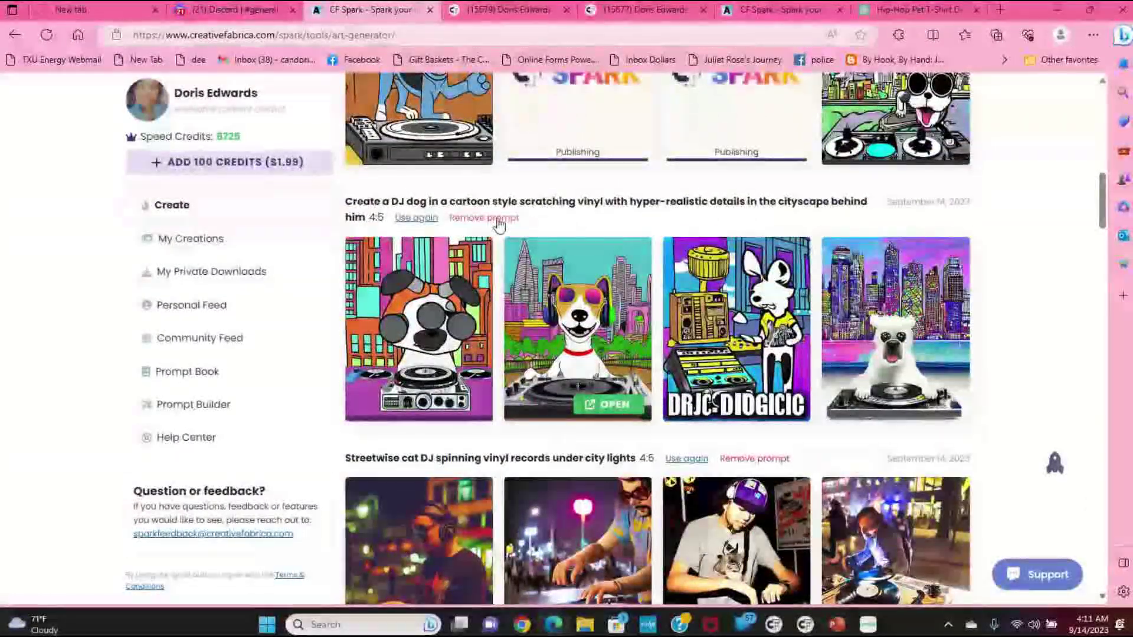
click(494, 218)
click(526, 389)
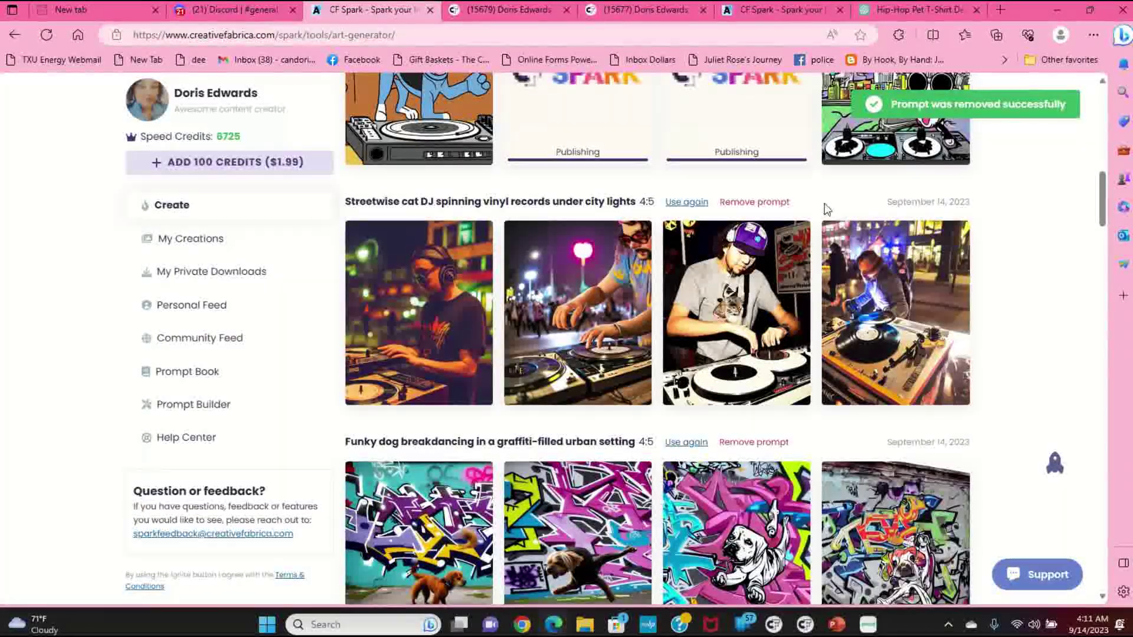
click(760, 203)
click(452, 389)
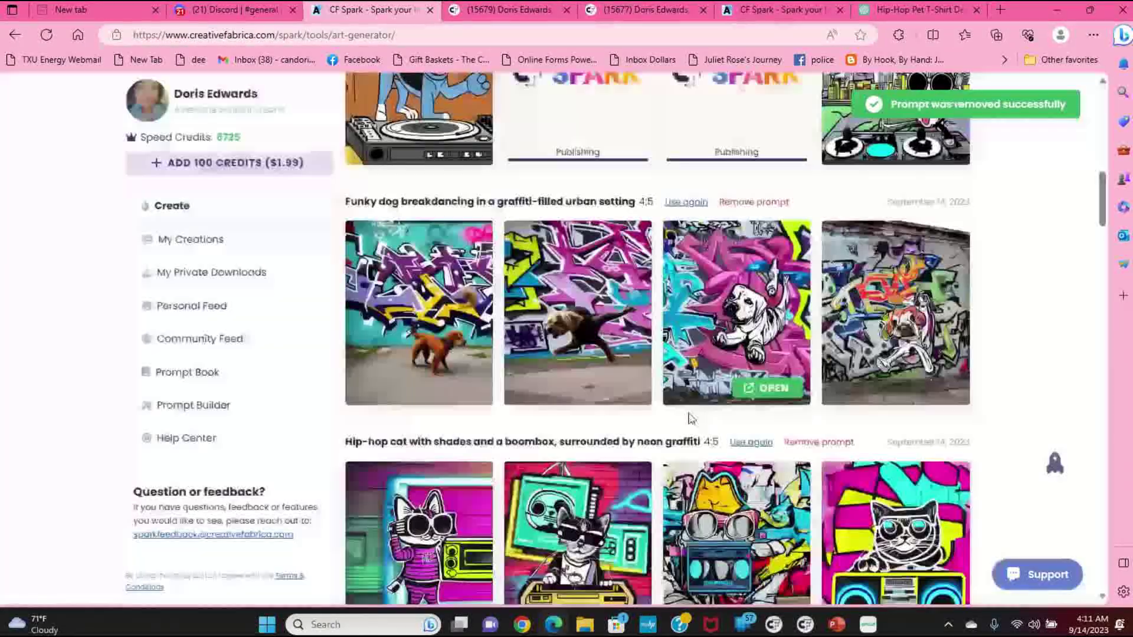
Remove the "Funky dog breakdancing in a graffiti-filled urban setting" and "Hip-hop cat with shades and a boombox, surrounded by neon graffiti" prompts.
click(754, 202)
click(492, 392)
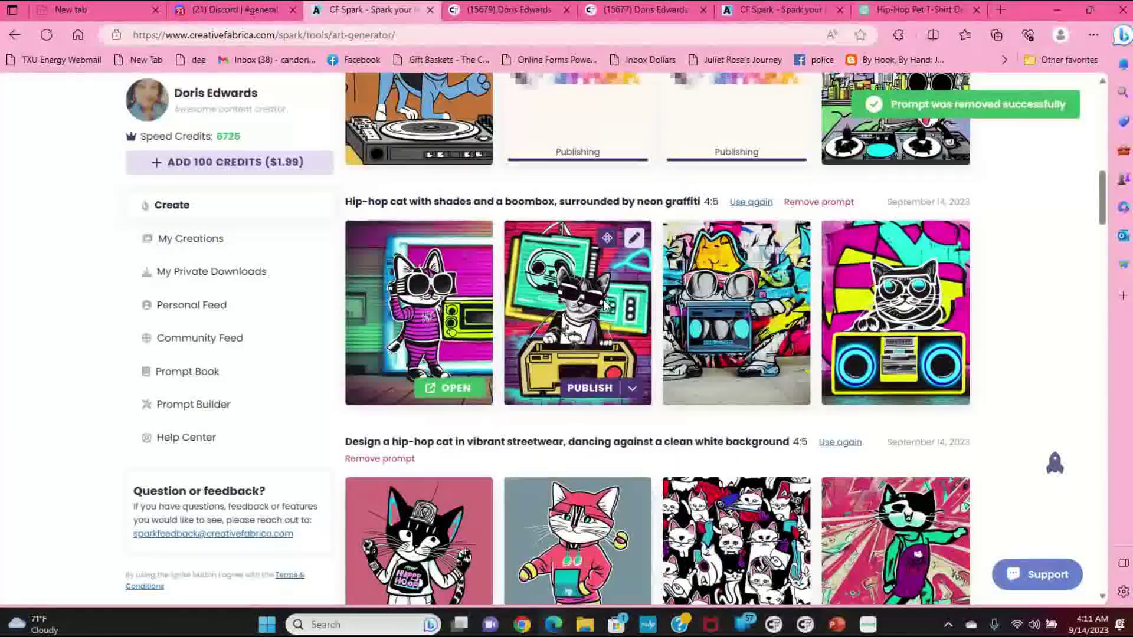
click(812, 202)
click(511, 391)
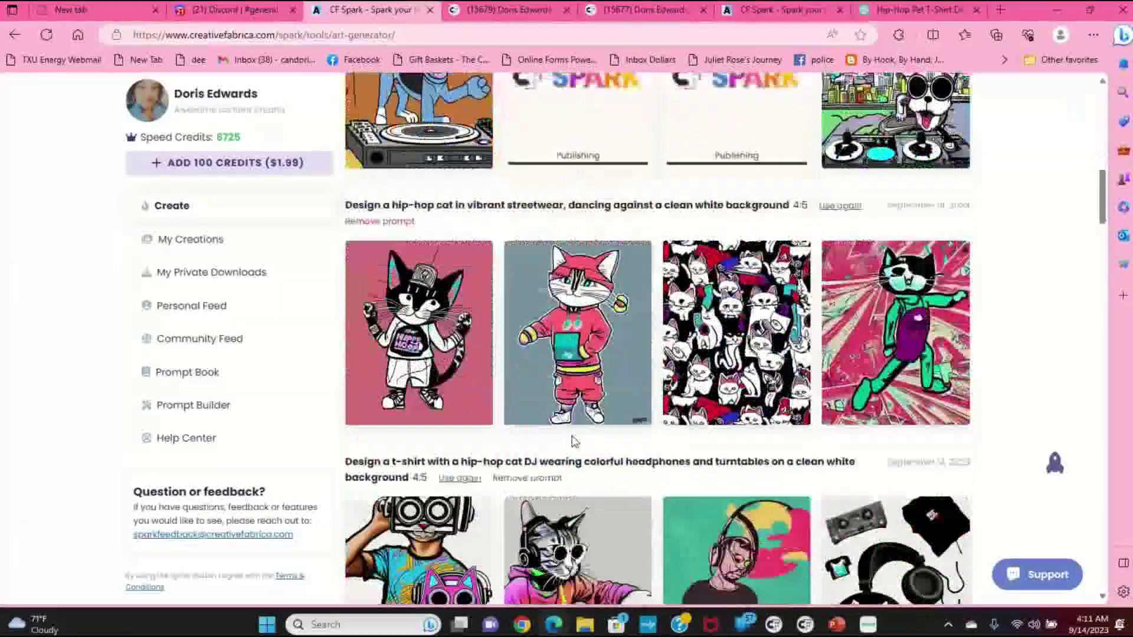
Publish the streetwear cat in the red headband and hoodie.
click(641, 255)
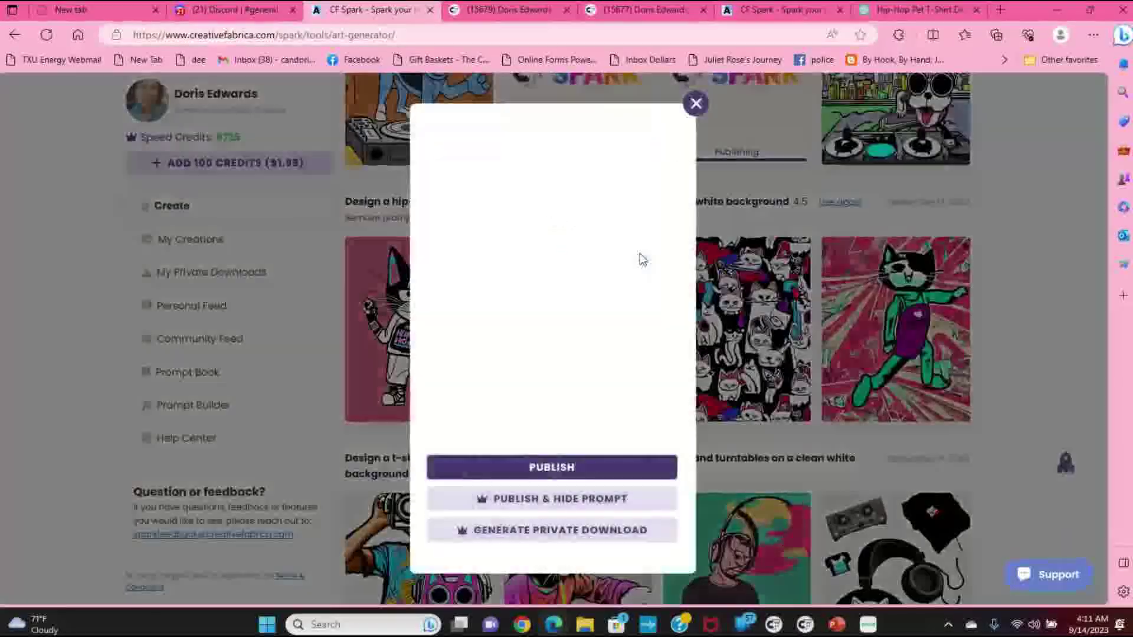
click(520, 468)
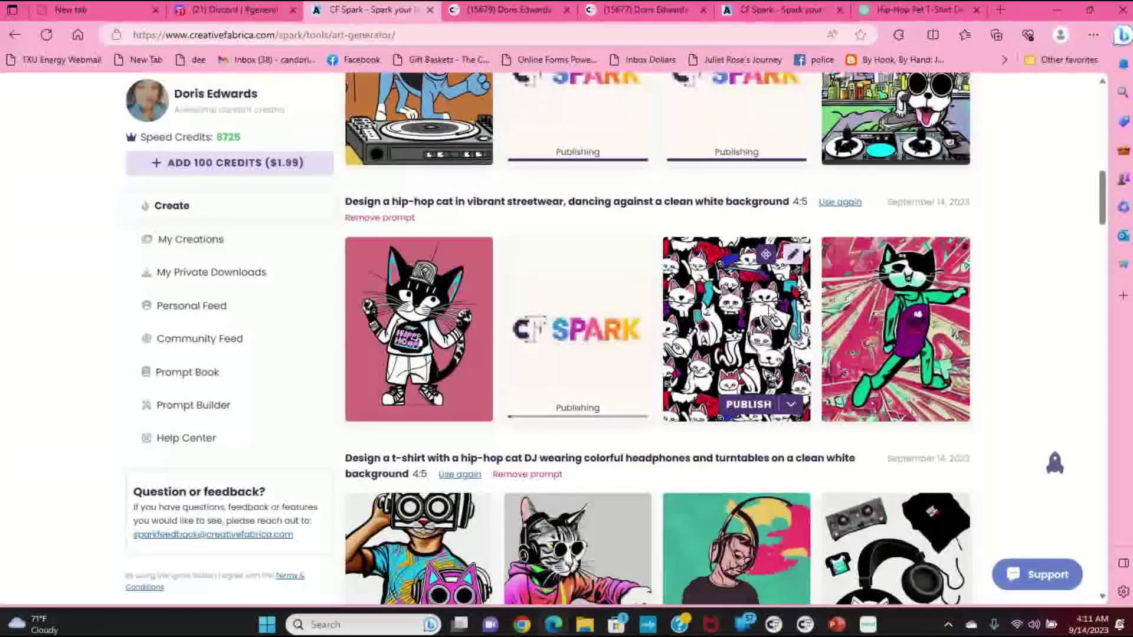
Look over the hip-hop cat creations, open the cat at the turntables in ImageMix and close that tool again.
scroll(777, 378, up, 4)
scroll(783, 384, down, 5)
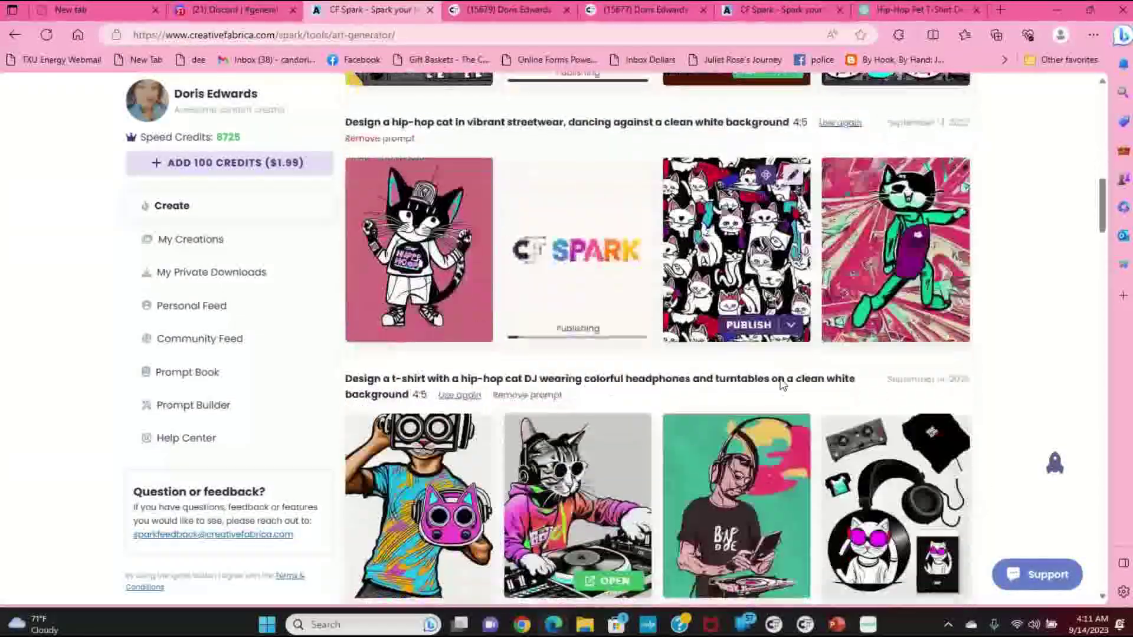
scroll(783, 384, up, 4)
scroll(783, 386, down, 5)
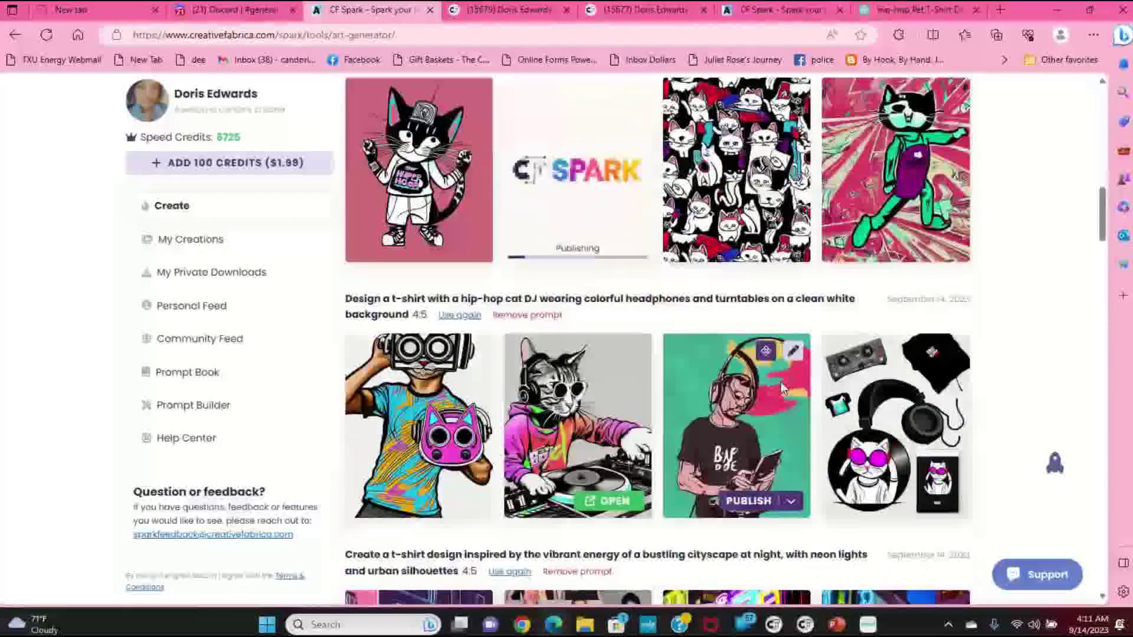
click(637, 351)
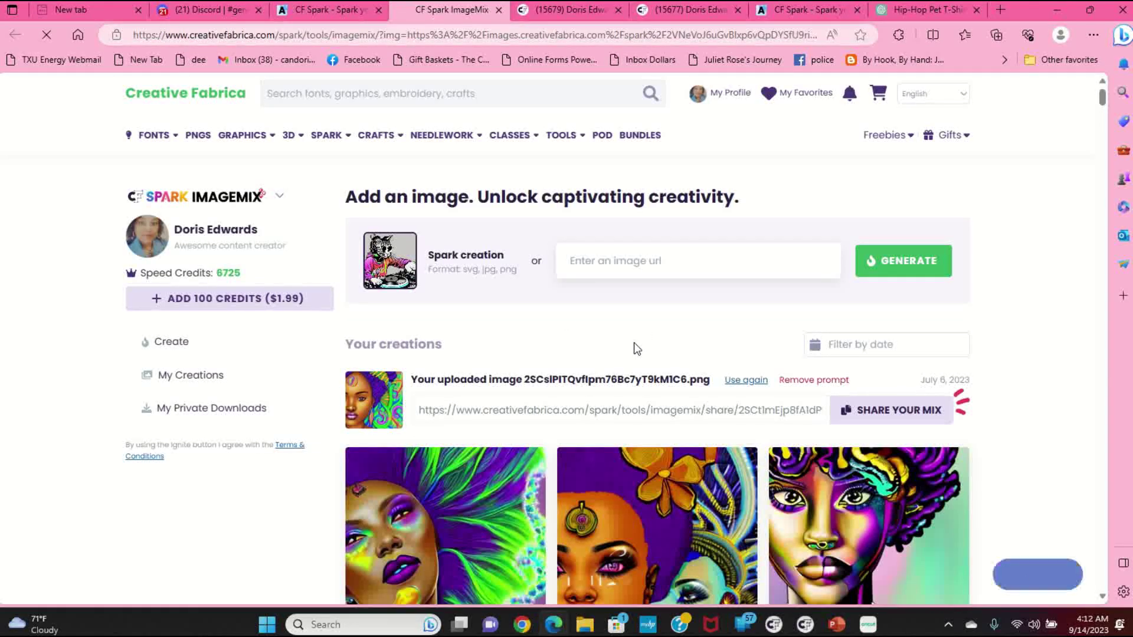
click(499, 10)
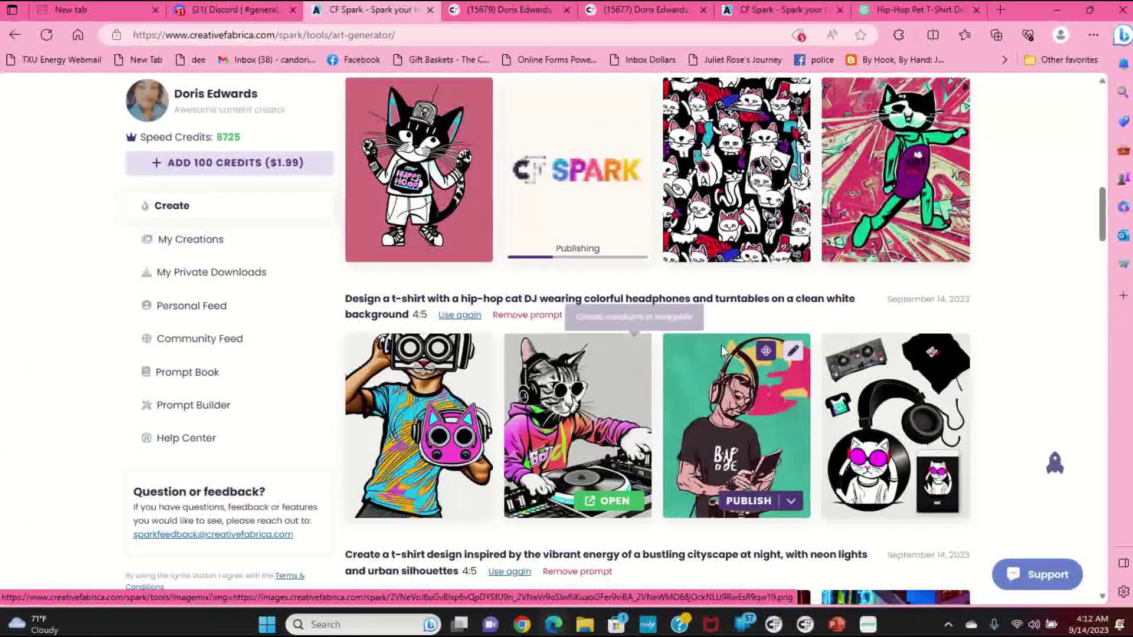
Publish the dog in white glasses, the black-and-white dog and the yellow dog from the vibrant-colors DJ set, with their prompts hidden.
scroll(749, 371, up, 5)
scroll(750, 371, up, 6)
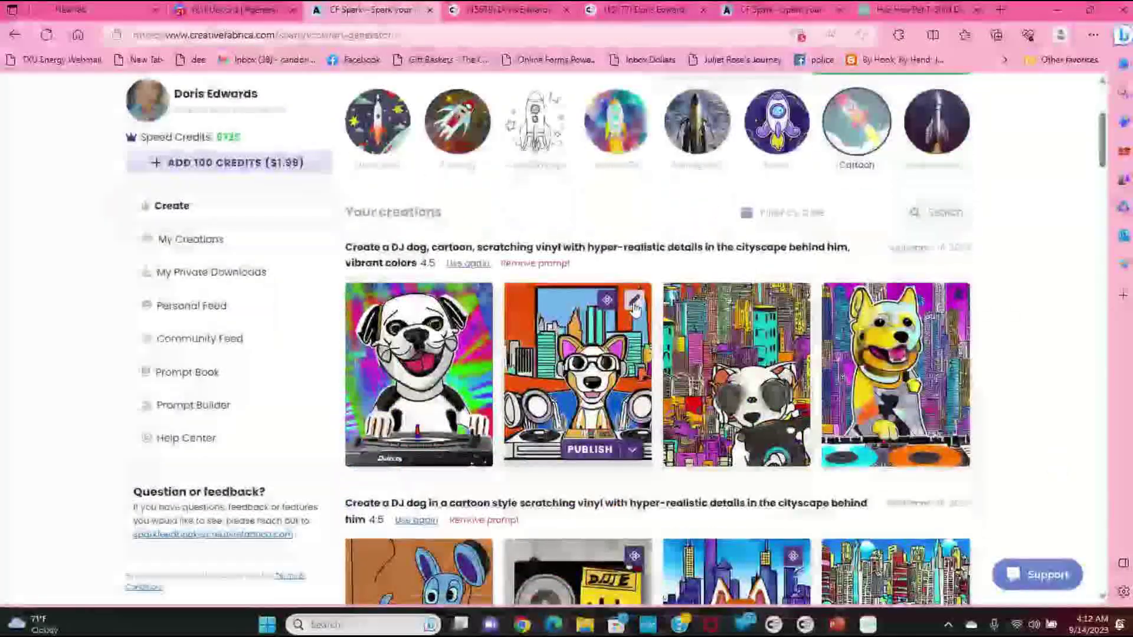
click(577, 449)
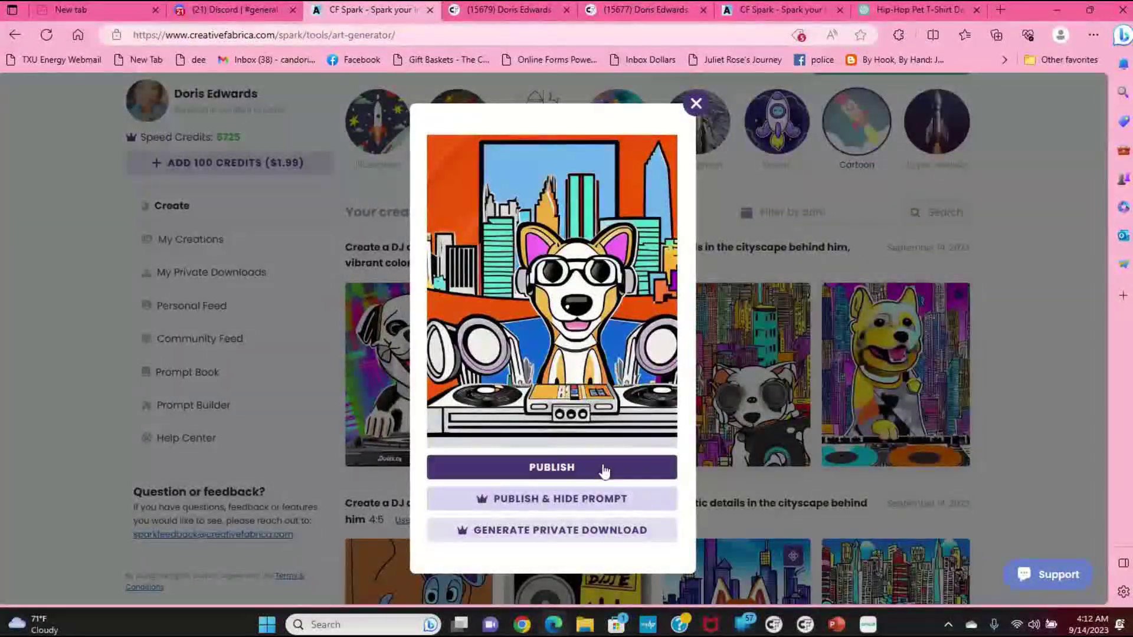
click(591, 499)
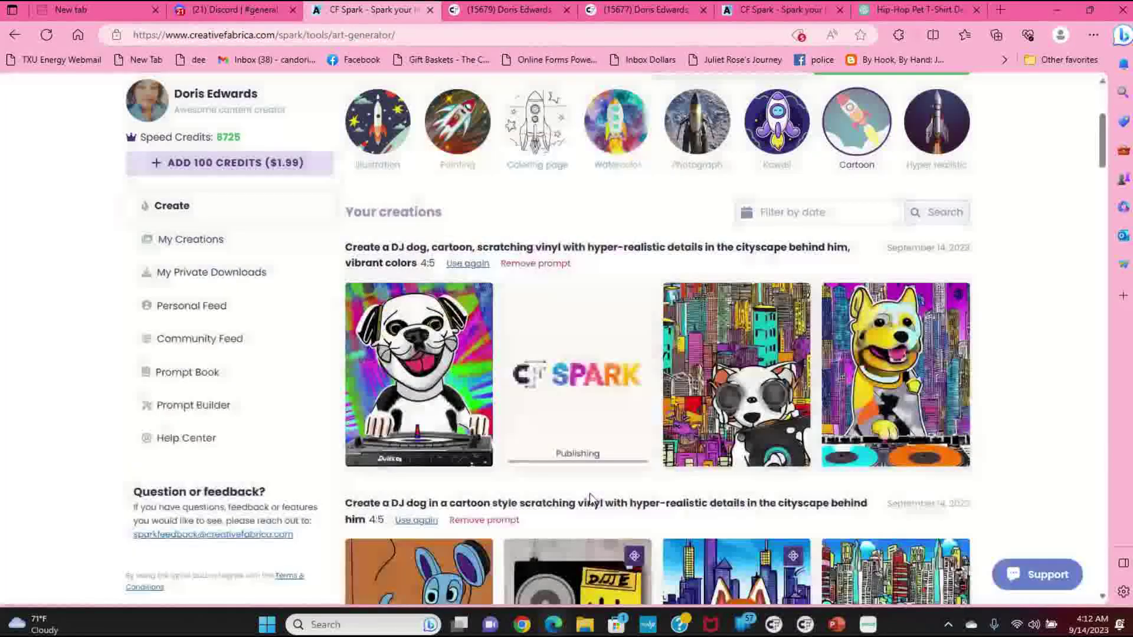
click(436, 450)
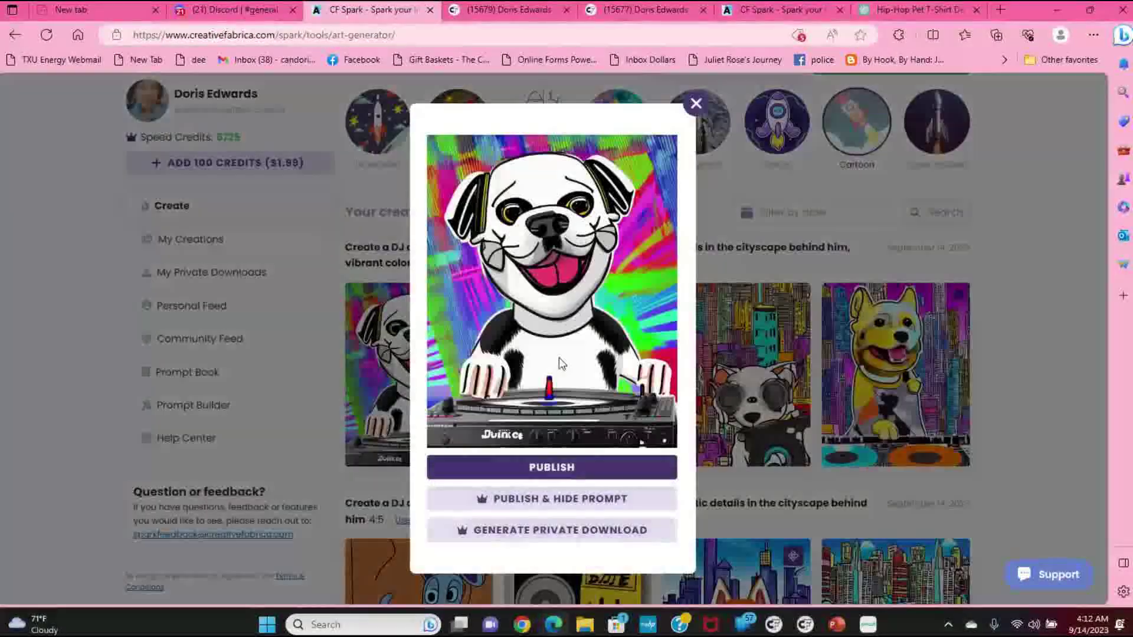
click(621, 498)
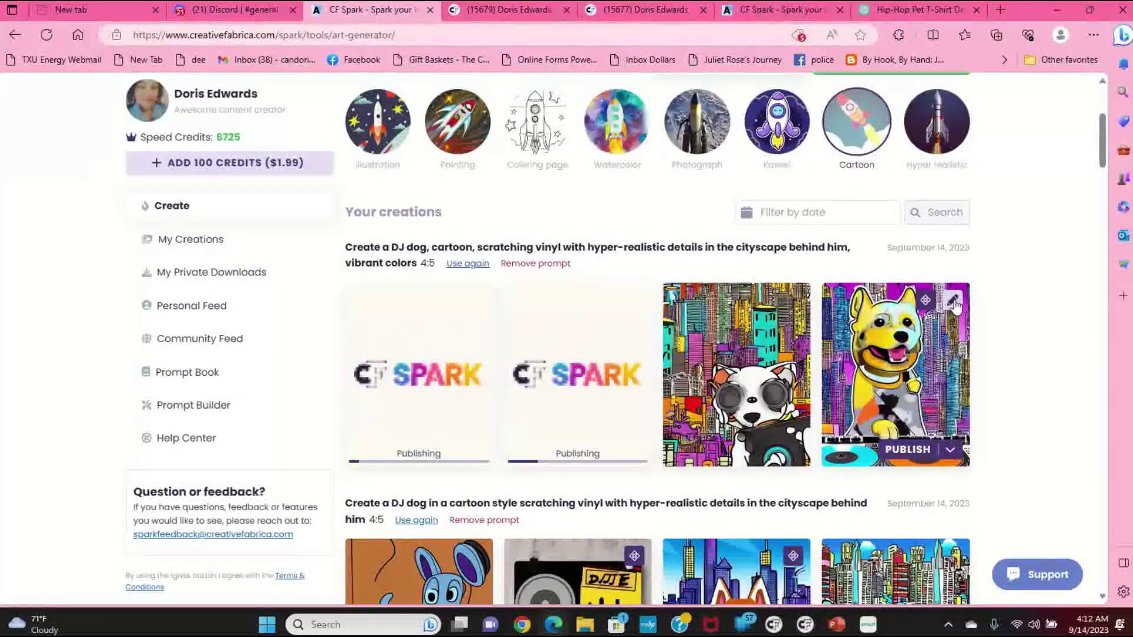
click(897, 450)
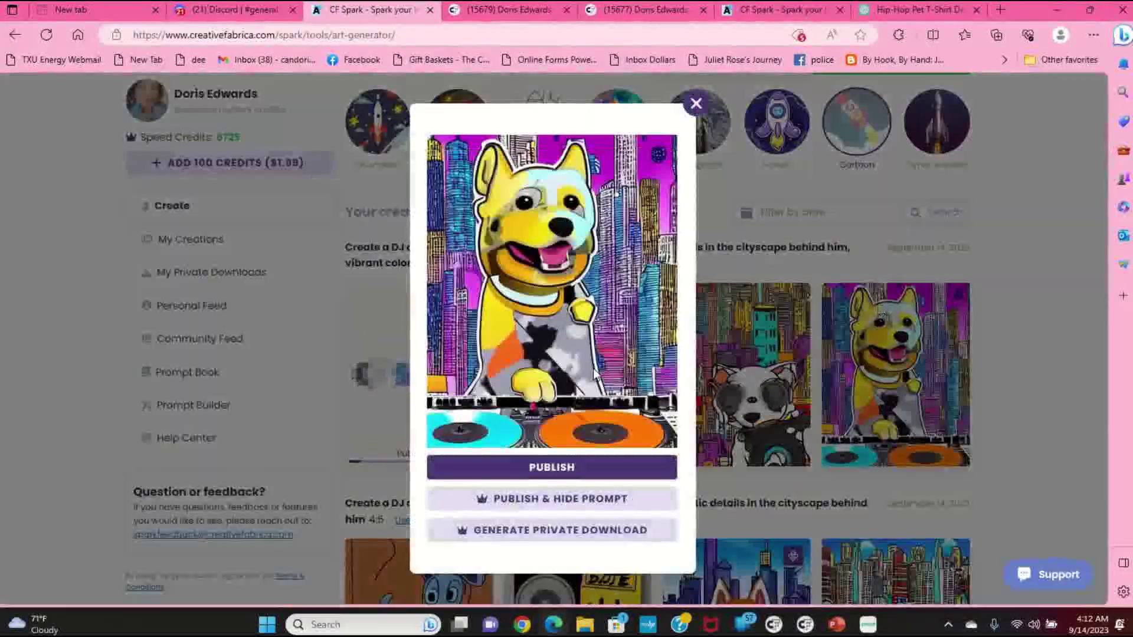
click(600, 498)
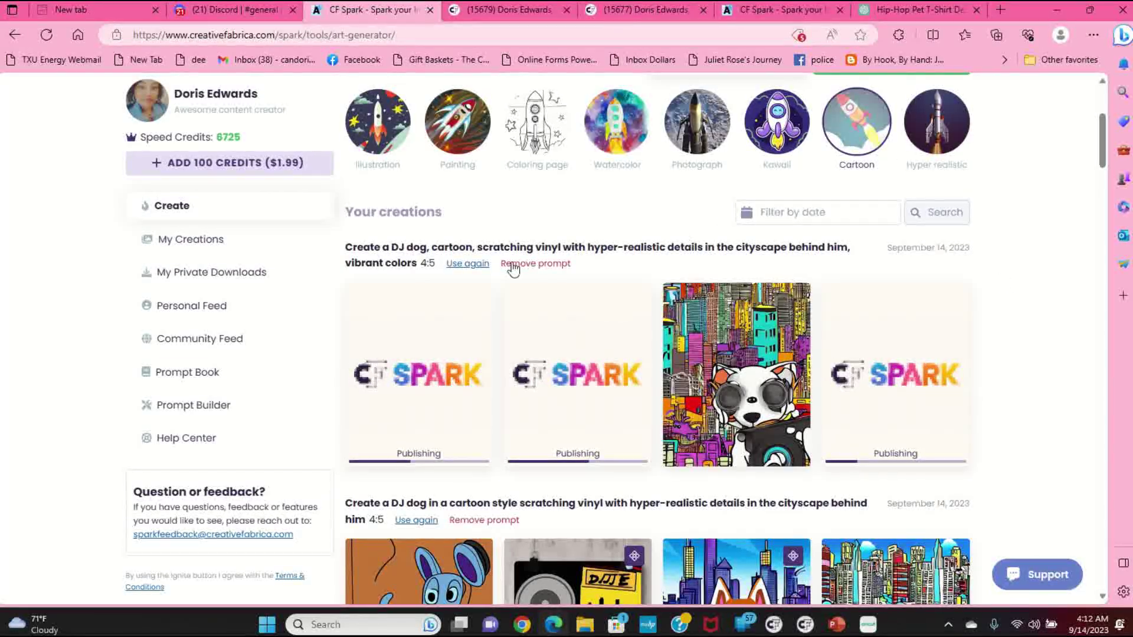
scroll(451, 286, down, 5)
scroll(451, 286, down, 3)
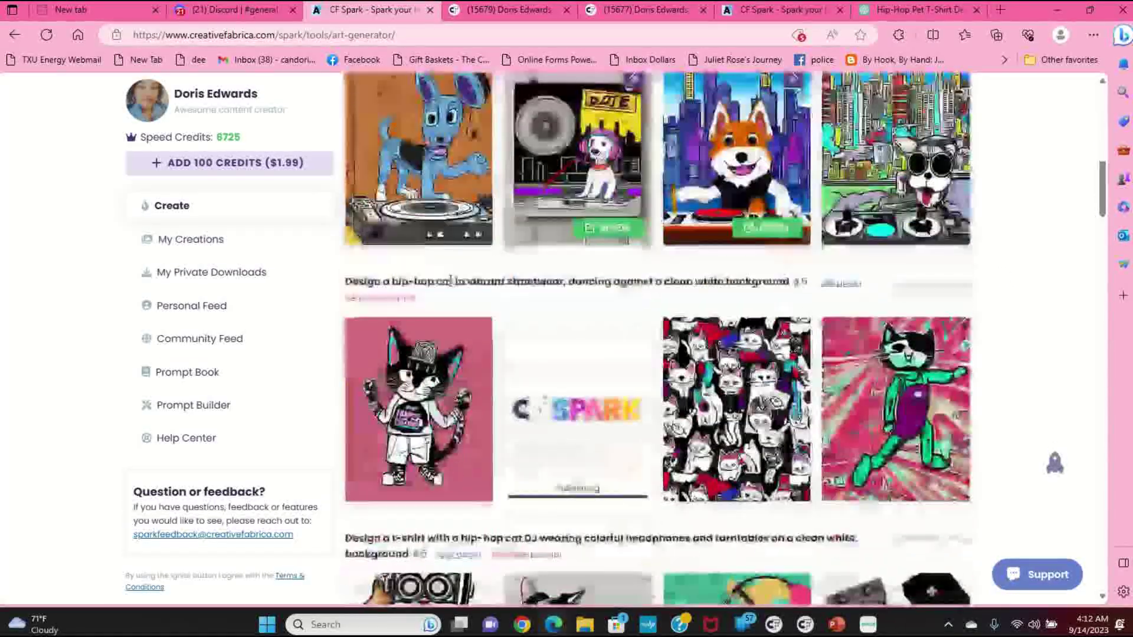
Close the duplicate CF Spark page and switch to the ChatGPT conversation about hip-hop pet t-shirt designs.
scroll(449, 286, up, 8)
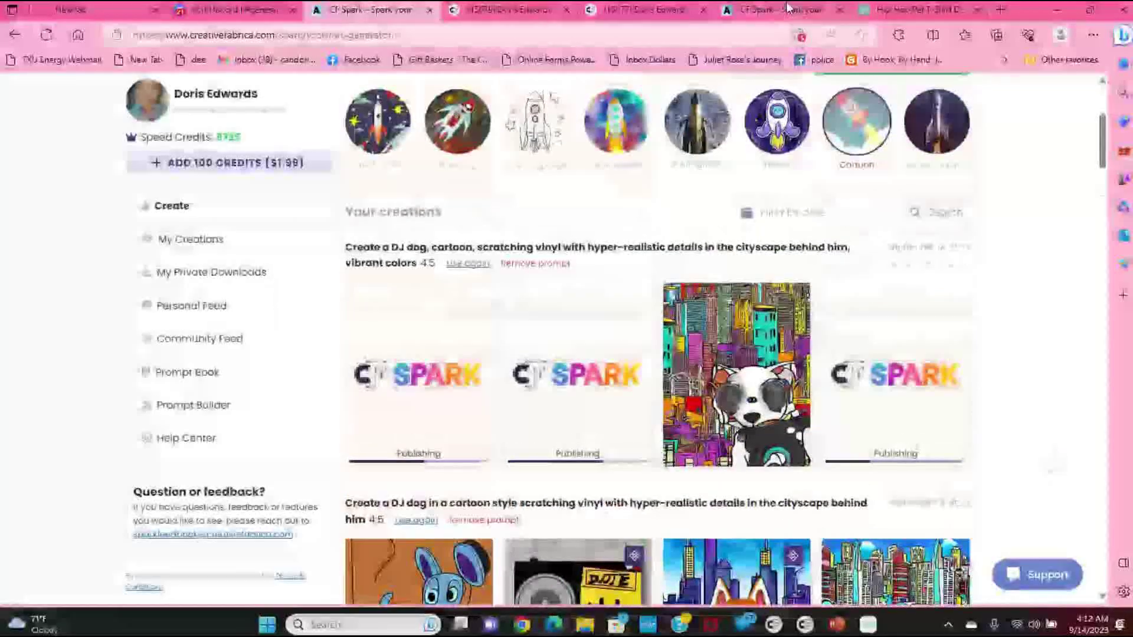
click(779, 9)
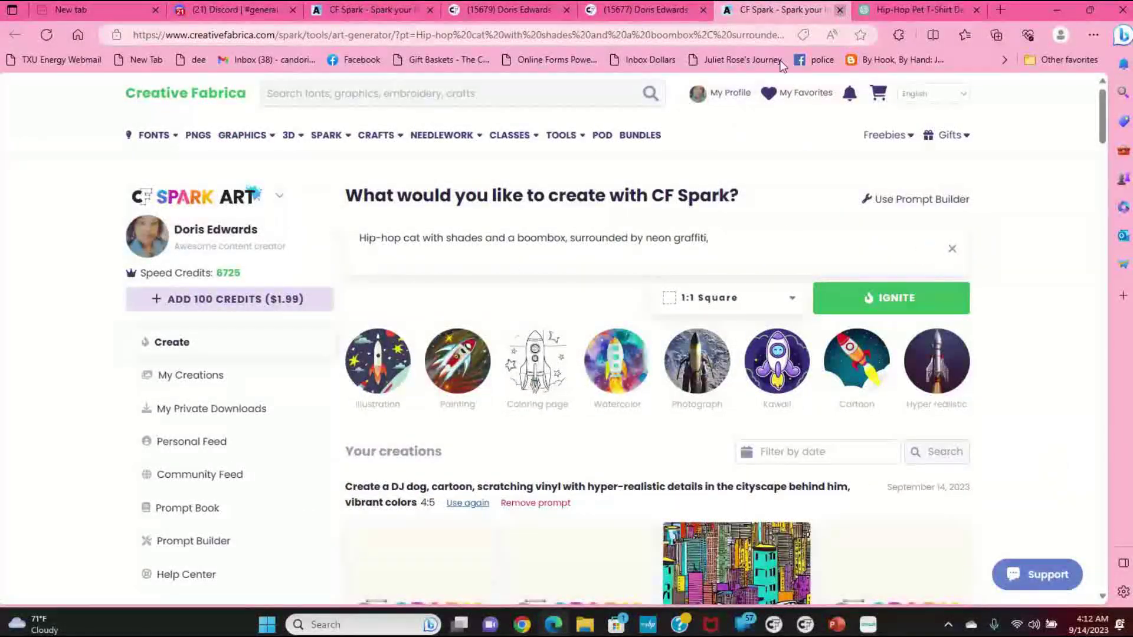
click(839, 9)
scroll(643, 339, down, 3)
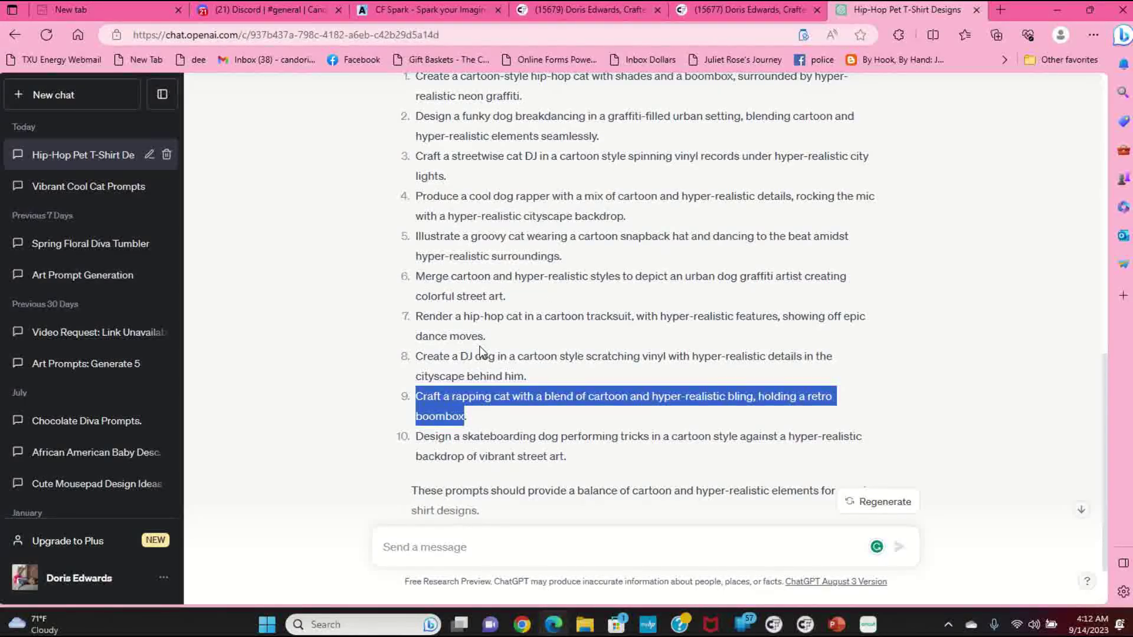
Copy the conversation's original request for 10 hip-hop cat or dog t-shirt prompts and send it again as a new message.
scroll(642, 258, up, 10)
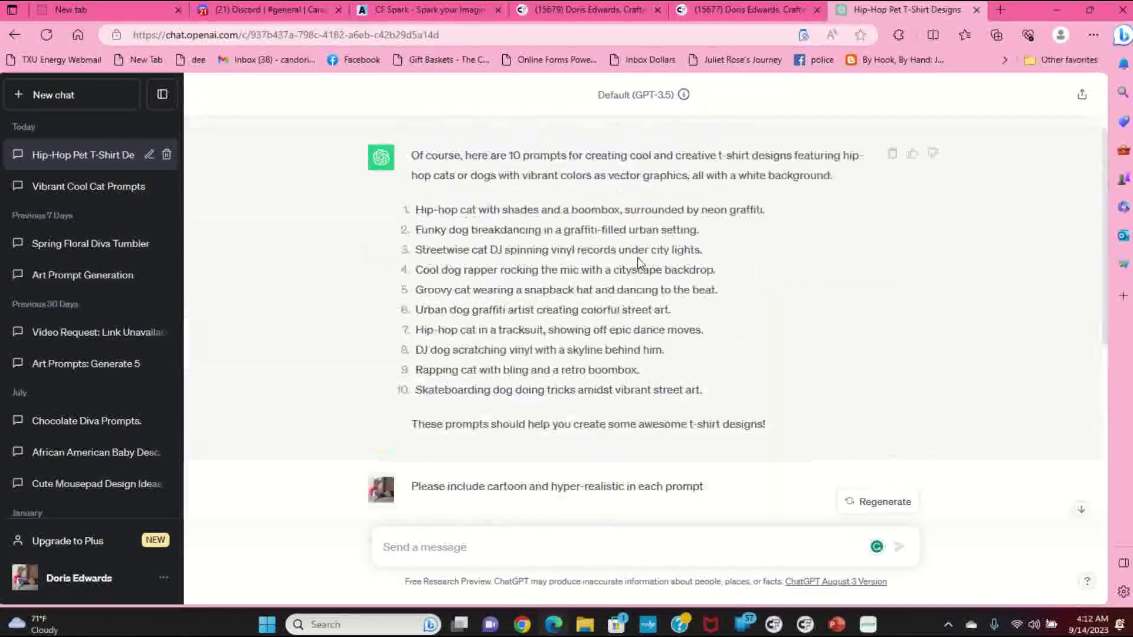
scroll(596, 225, up, 2)
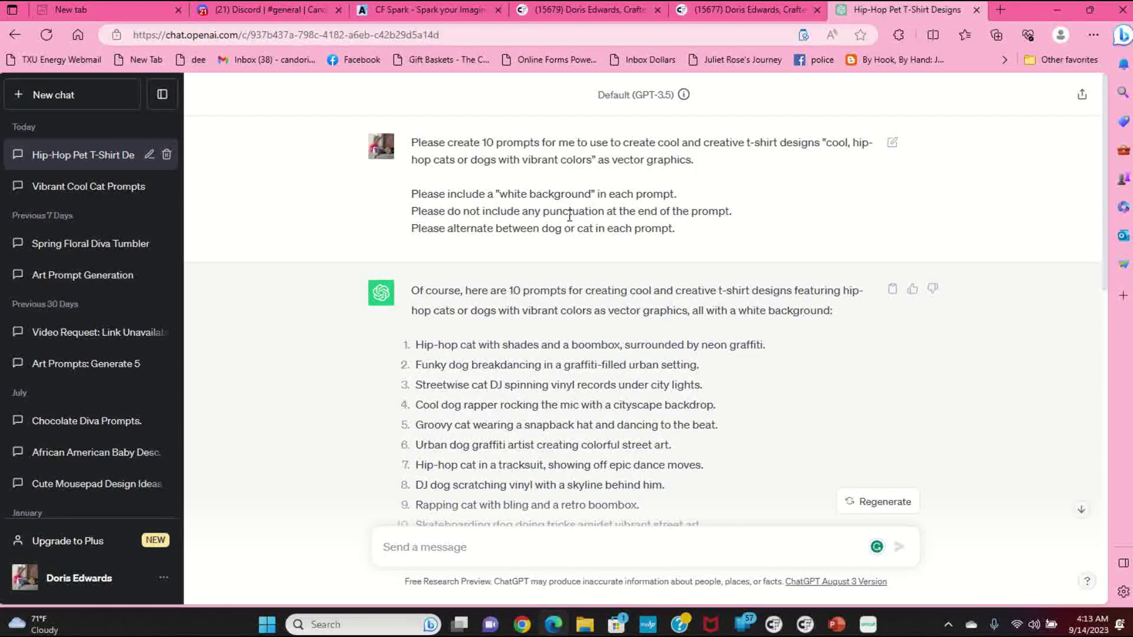
drag(679, 233, 430, 147)
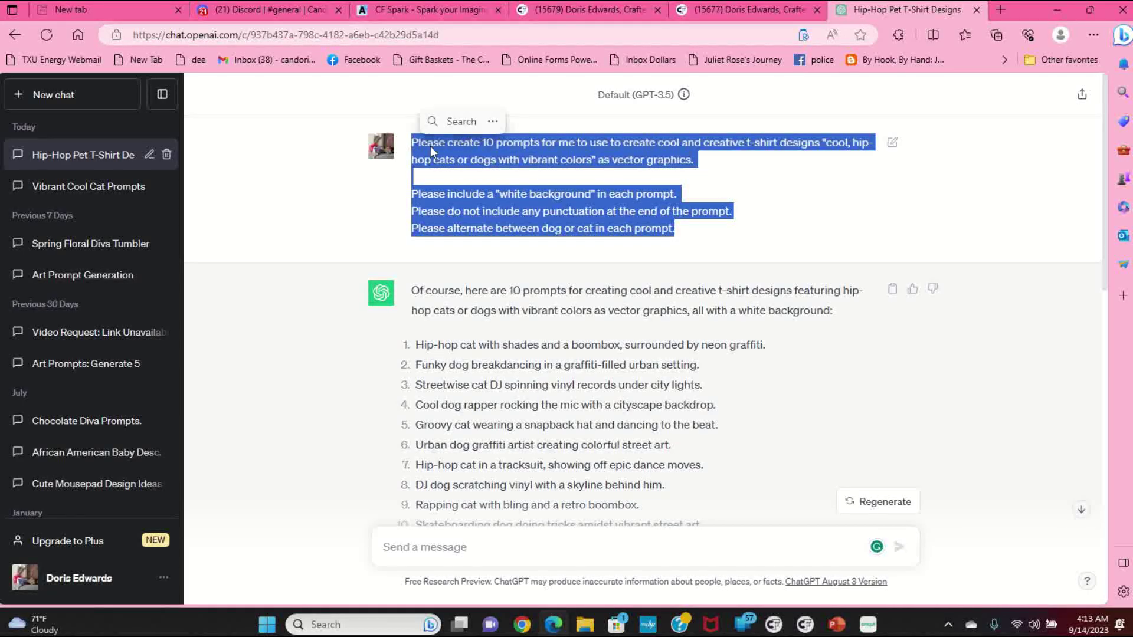
right_click(430, 147)
click(484, 160)
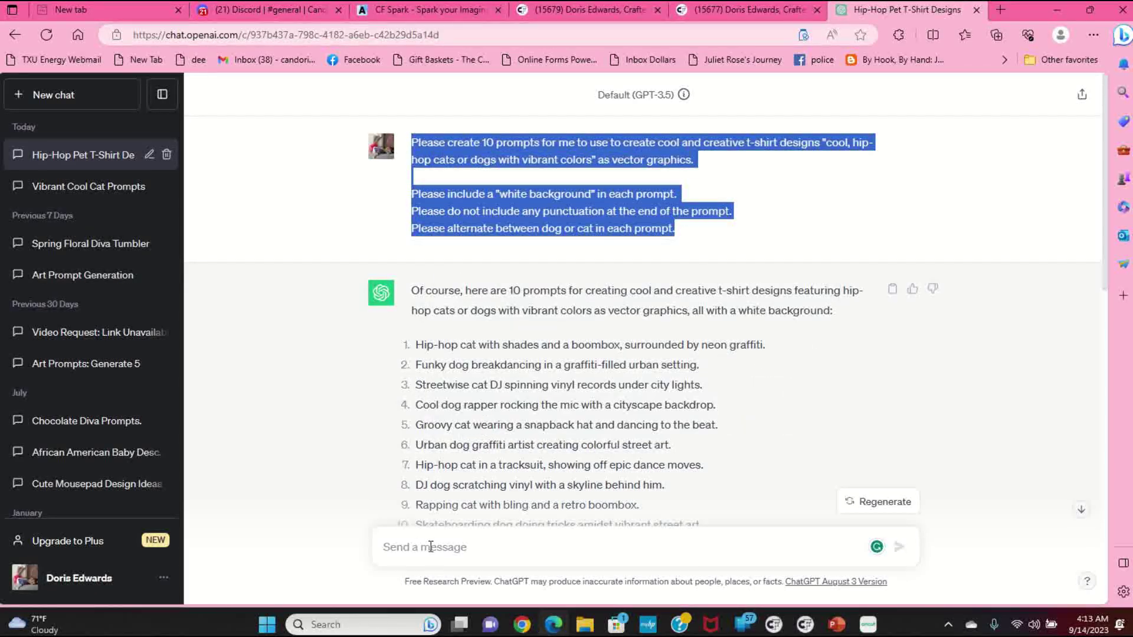
click(430, 545)
key(ctrl+v)
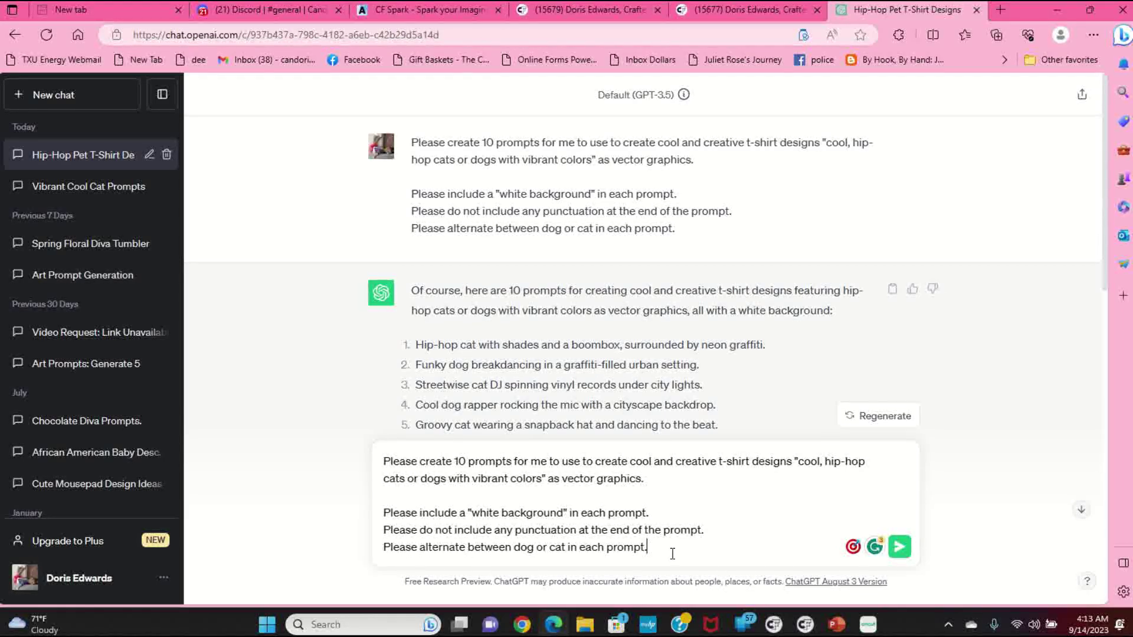
key(Return)
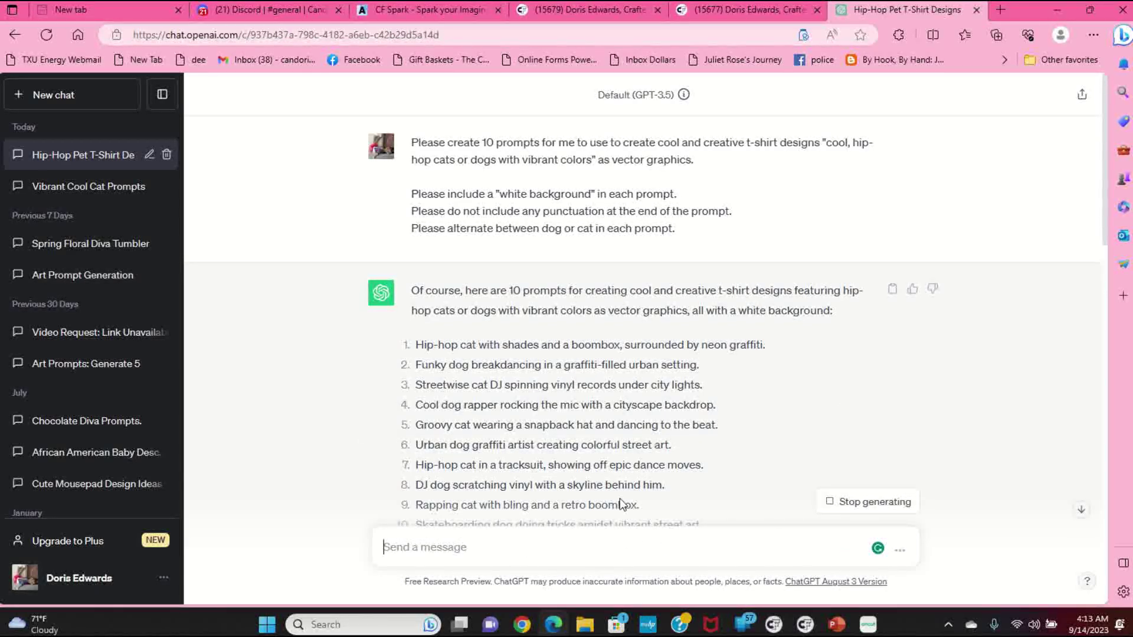
Send the same request again with the added line "Please include cartoon and hyper-realistic in each prompt.".
key(ctrl+v)
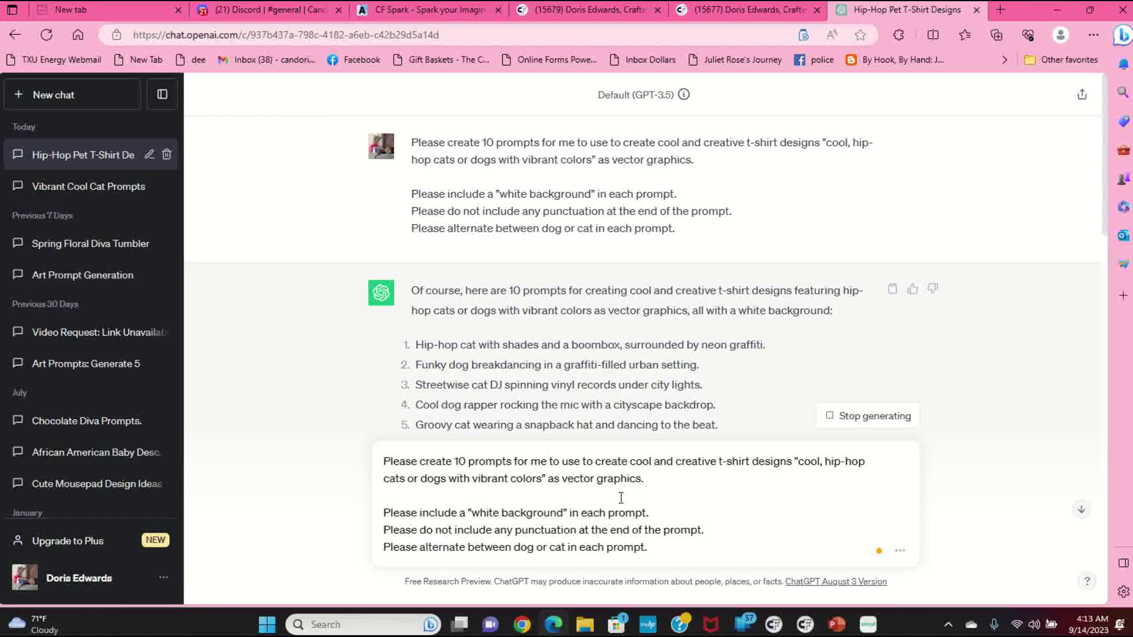
key(shift+Return)
text(P)
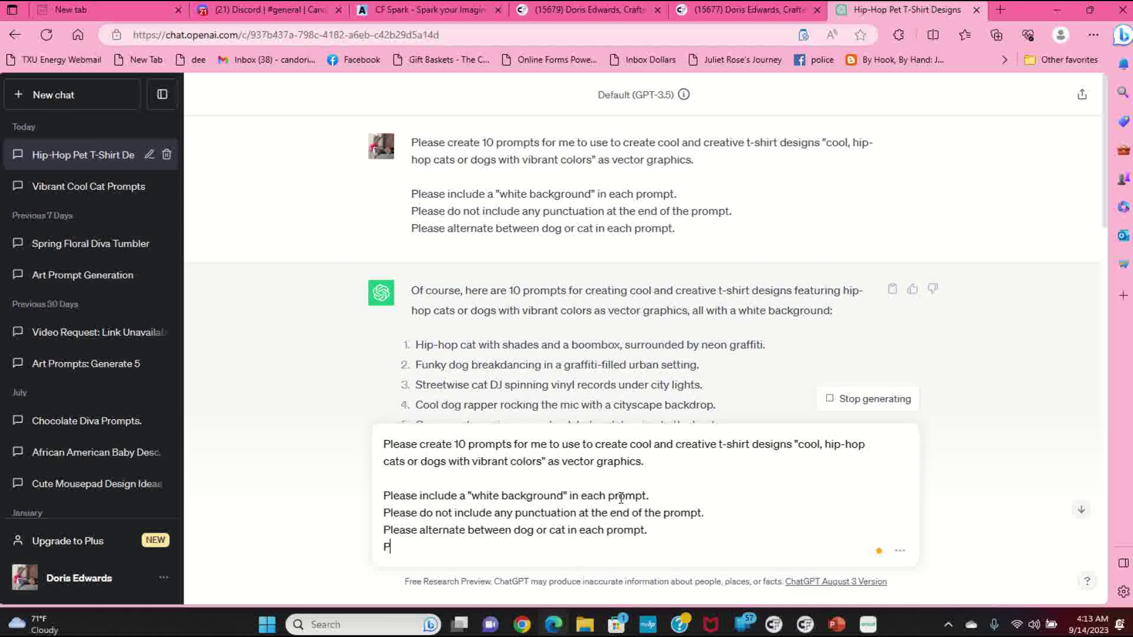
text(lease )
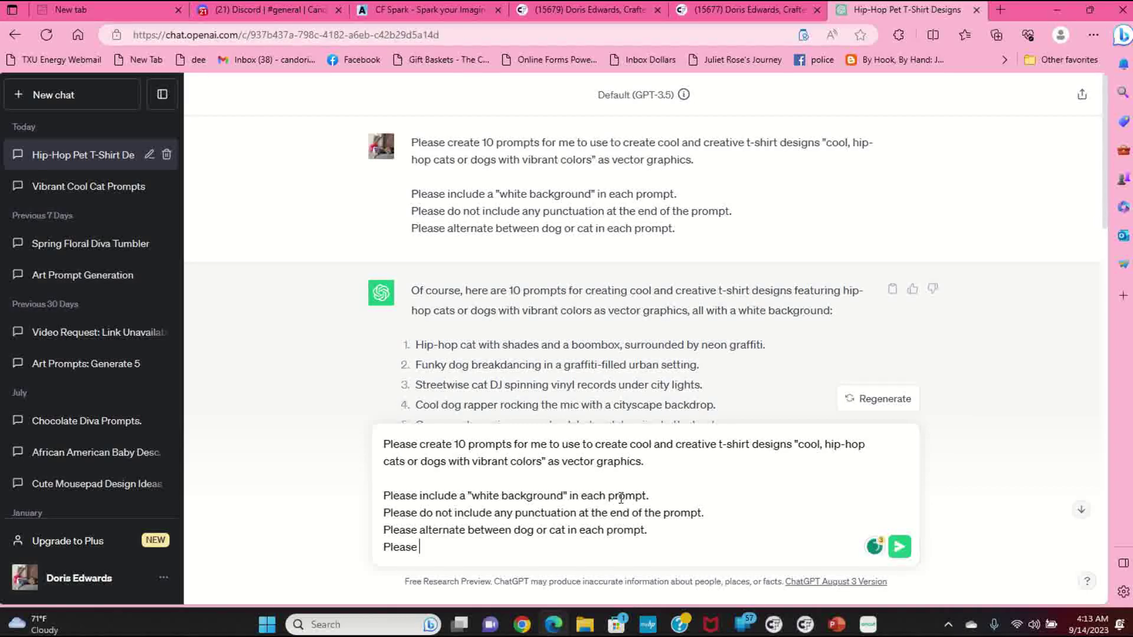
text(include cartoon and )
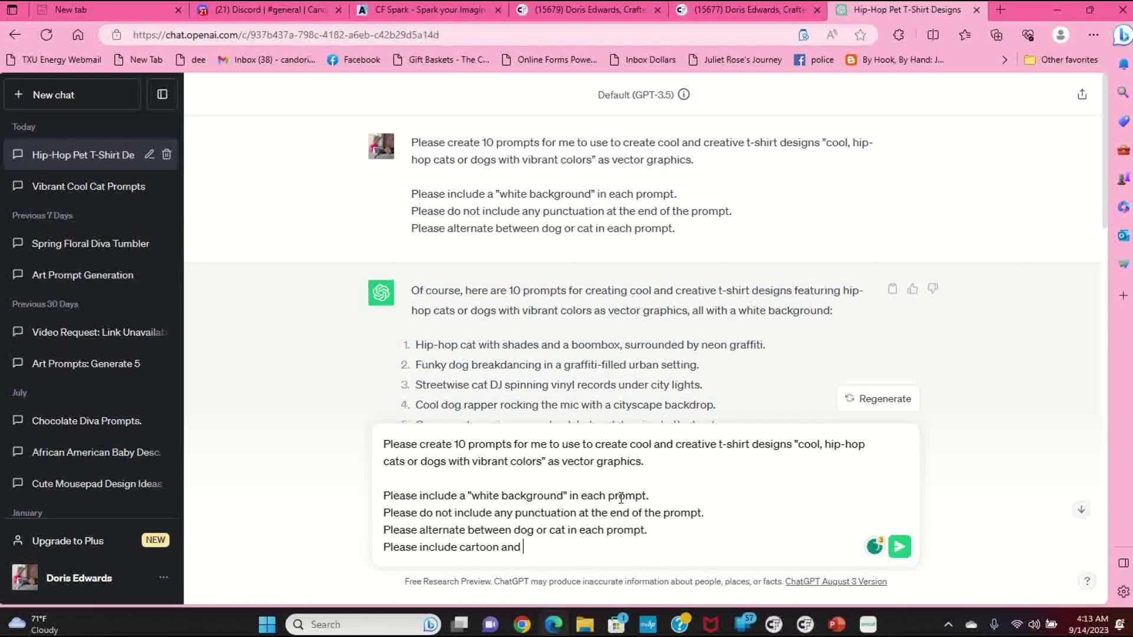
text(hyper-realistyi)
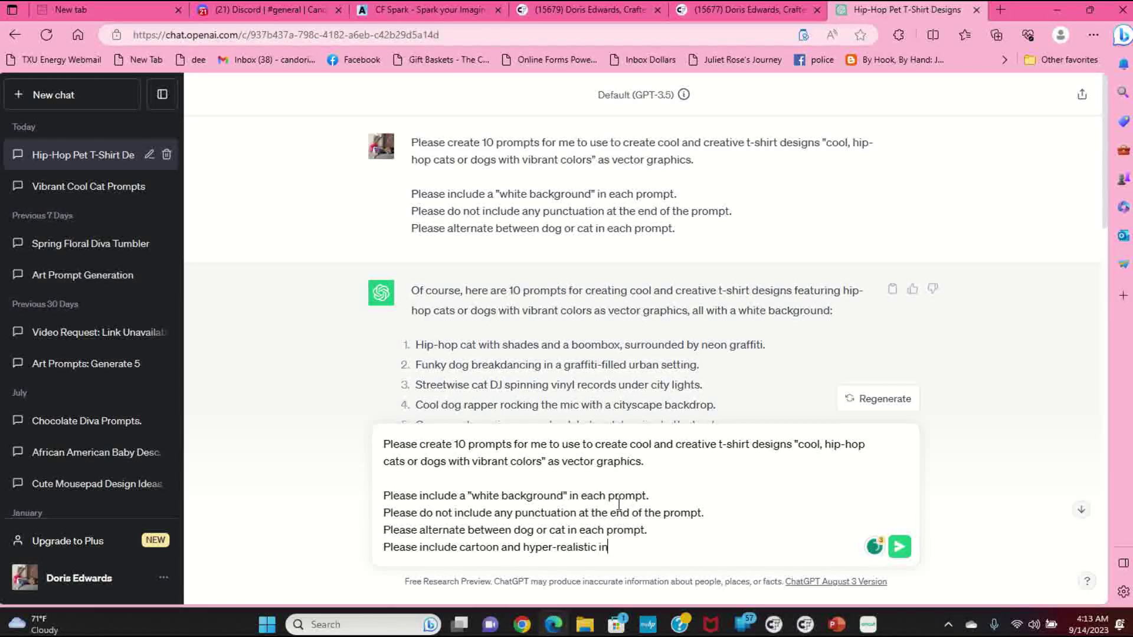
text(ach promp)
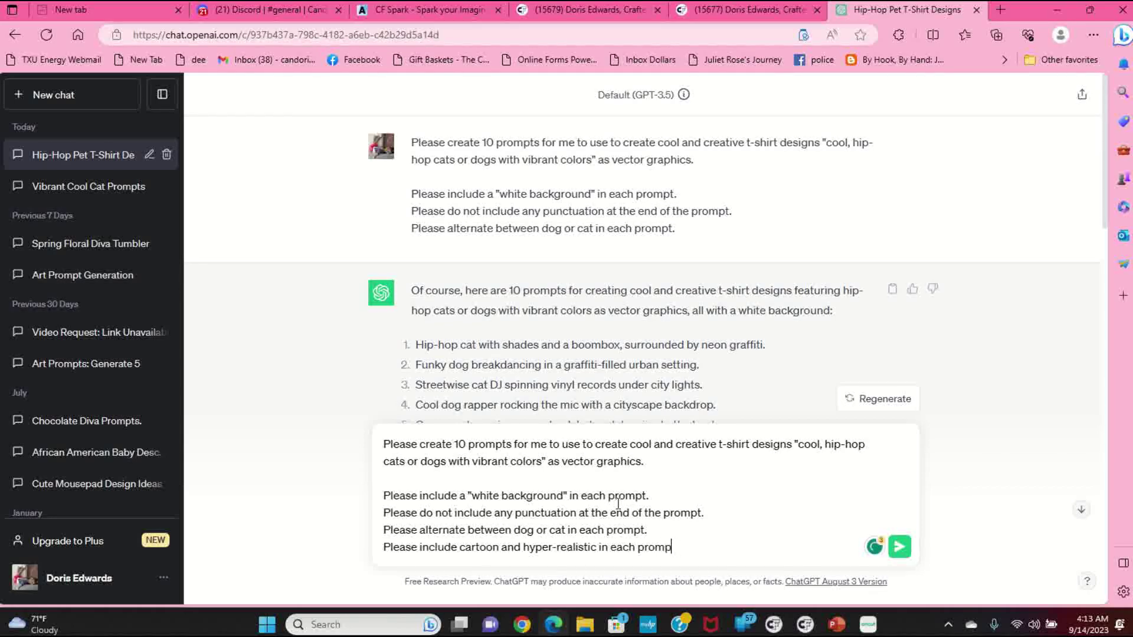
text(t.)
click(899, 547)
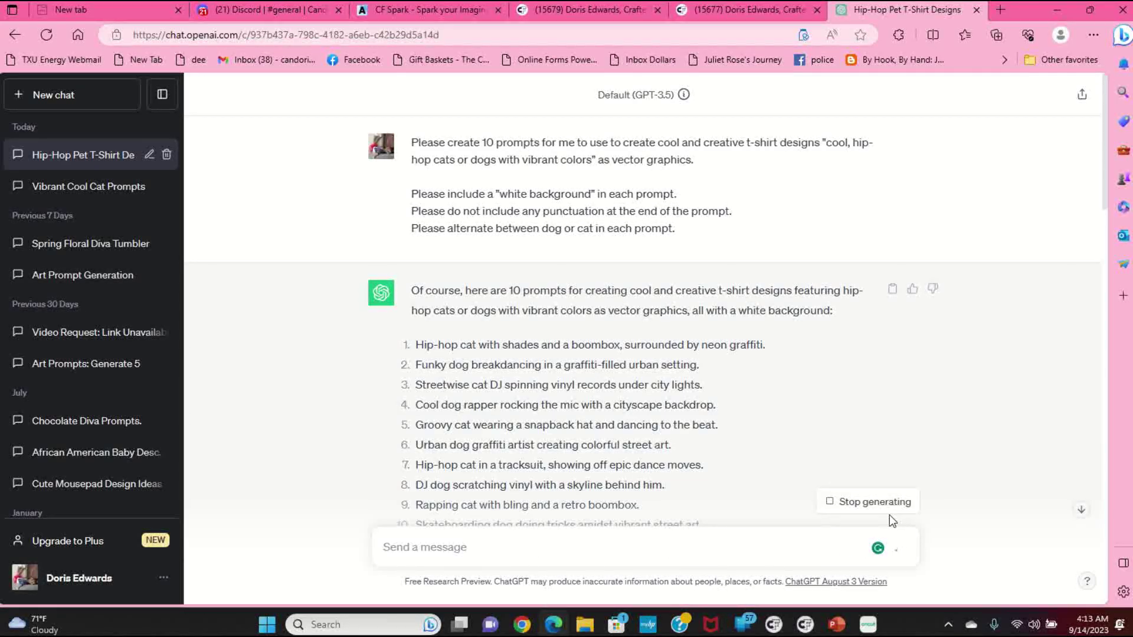
Copy the newest reply's ninth prompt, about a hyper-realistic urban cat with bling and a microphone, without its final period.
scroll(532, 354, down, 10)
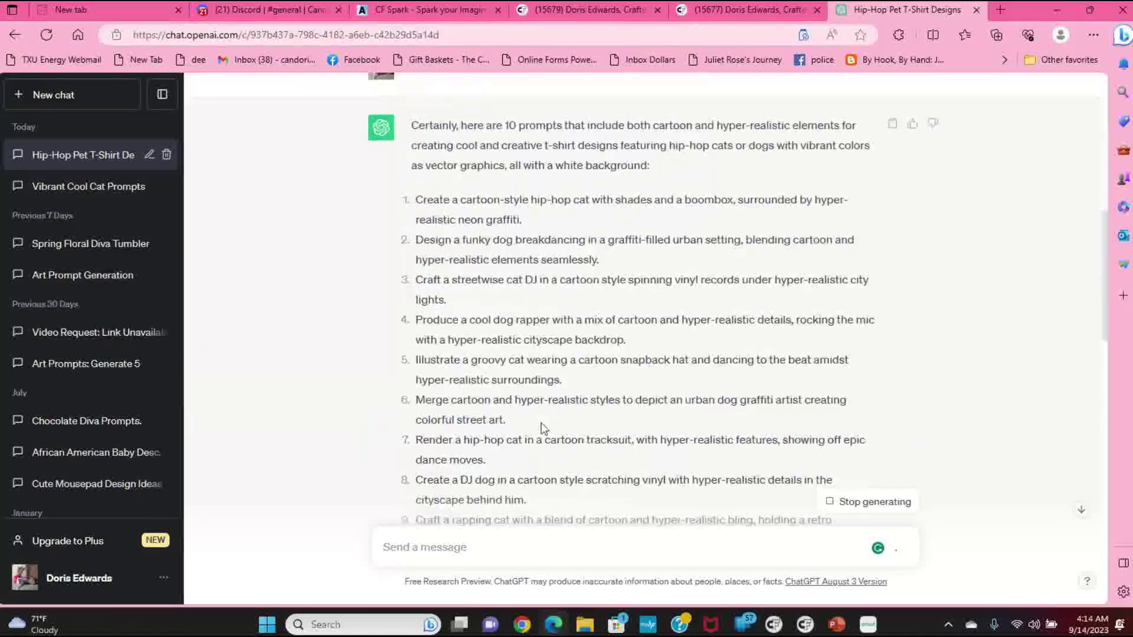
scroll(541, 424, up, 10)
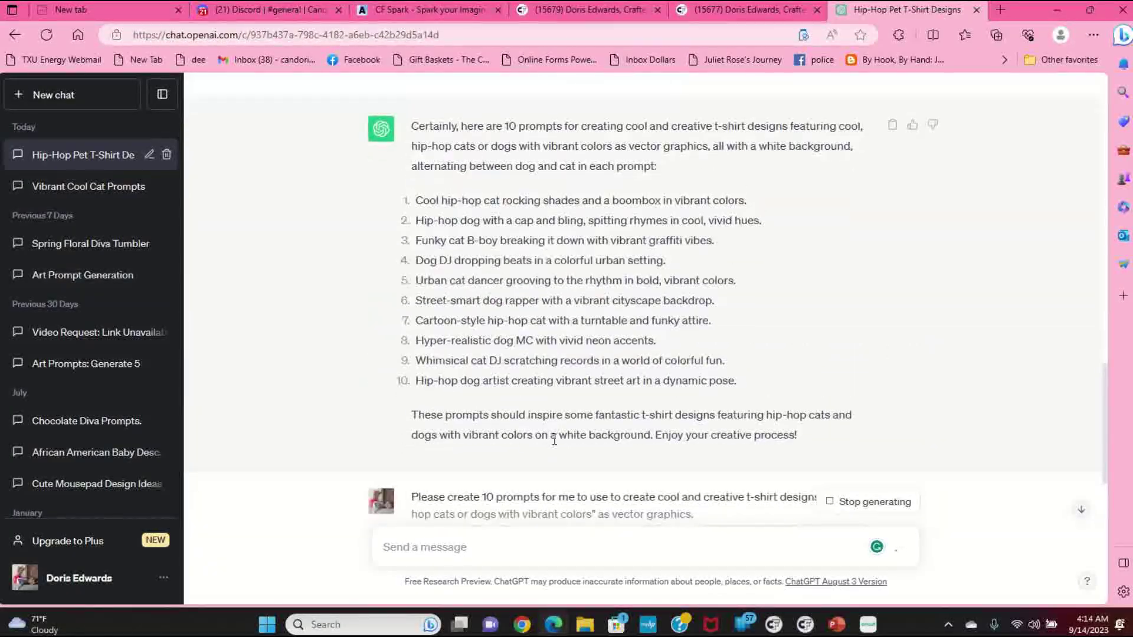
scroll(554, 441, down, 10)
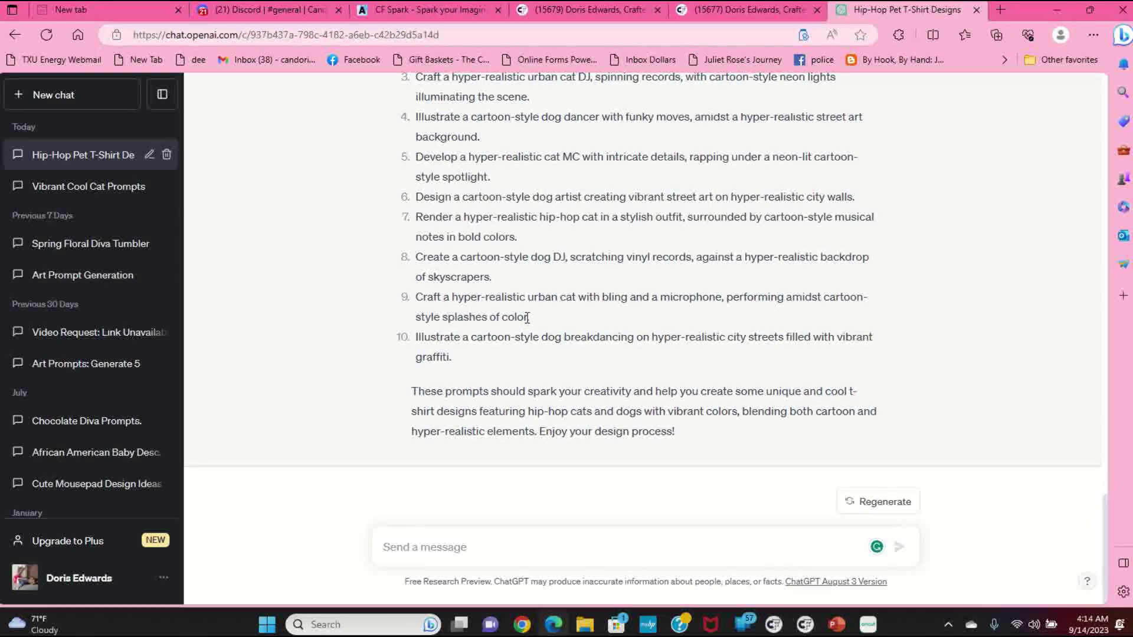
drag(466, 315, 424, 303)
right_click(427, 299)
click(464, 240)
Switch to CF Spark, replace the DJ dog prompt with the copied urban cat prompt, and generate the images.
click(447, 12)
scroll(908, 216, up, 5)
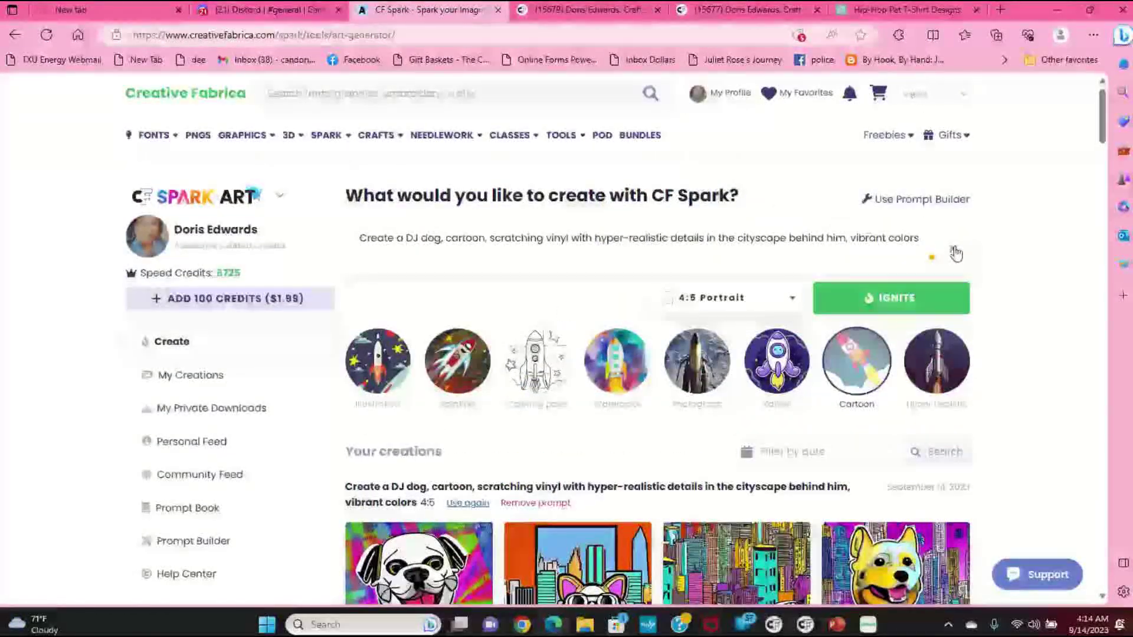
click(956, 254)
right_click(611, 233)
click(649, 368)
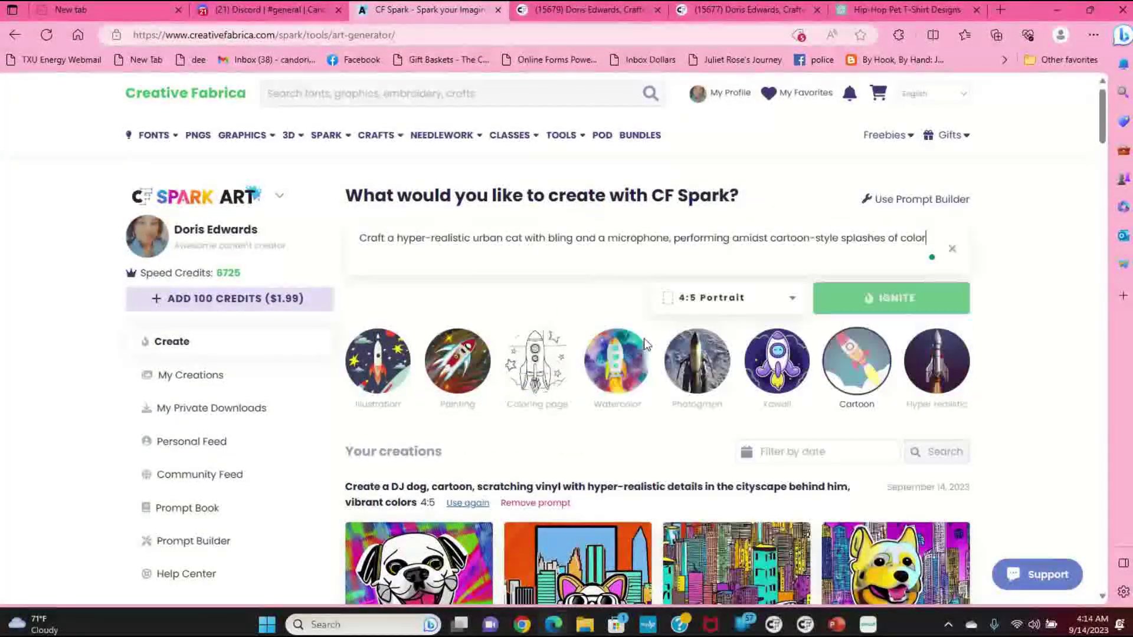
click(921, 302)
Remove both "Create a DJ dog" scratching vinyl prompts and their images from the creations.
scroll(638, 278, down, 10)
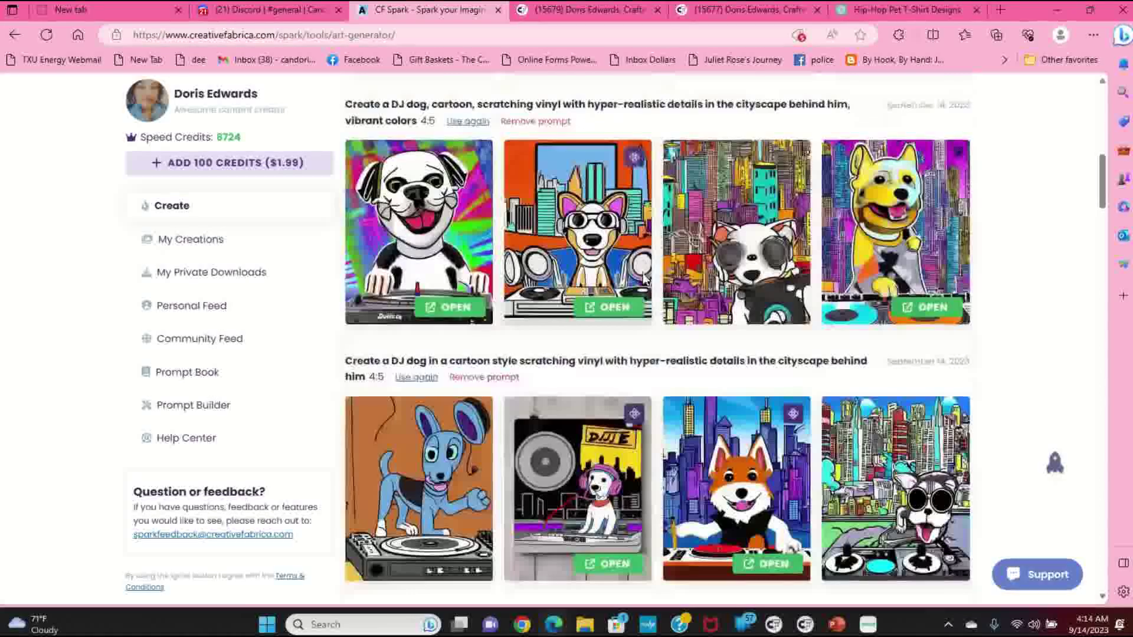
scroll(645, 278, up, 1)
click(535, 202)
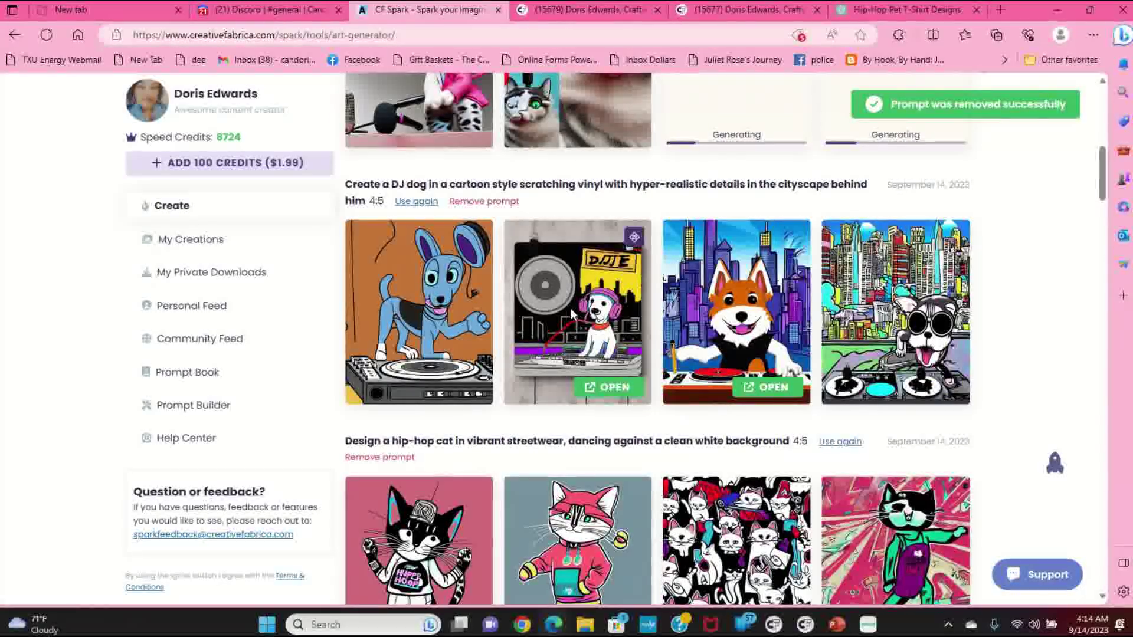
scroll(566, 321, up, 3)
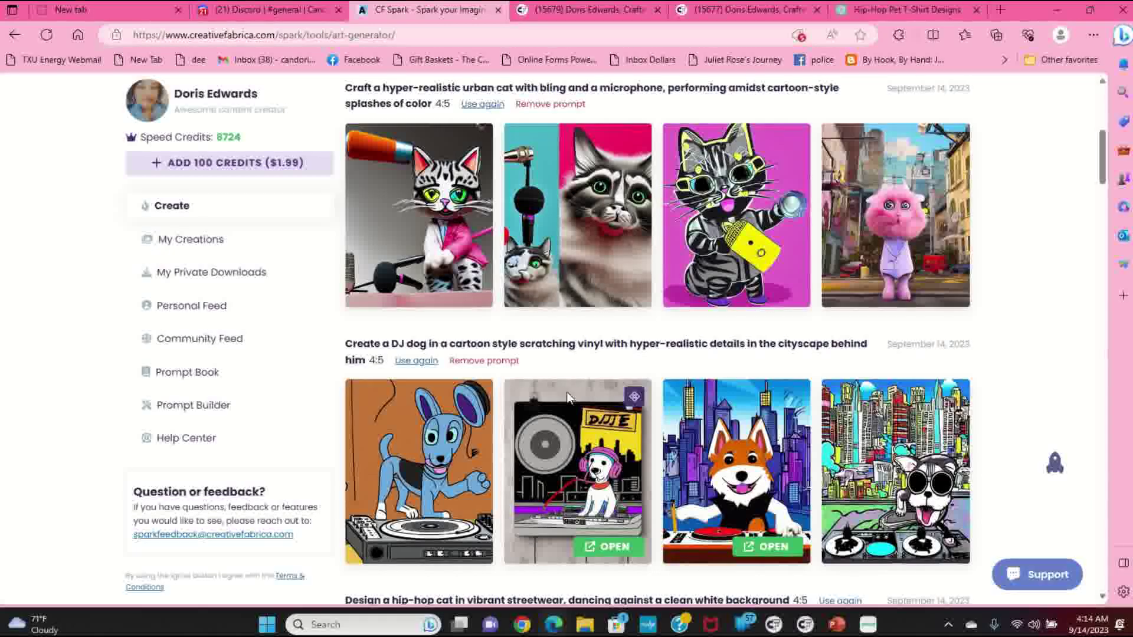
click(494, 361)
click(491, 387)
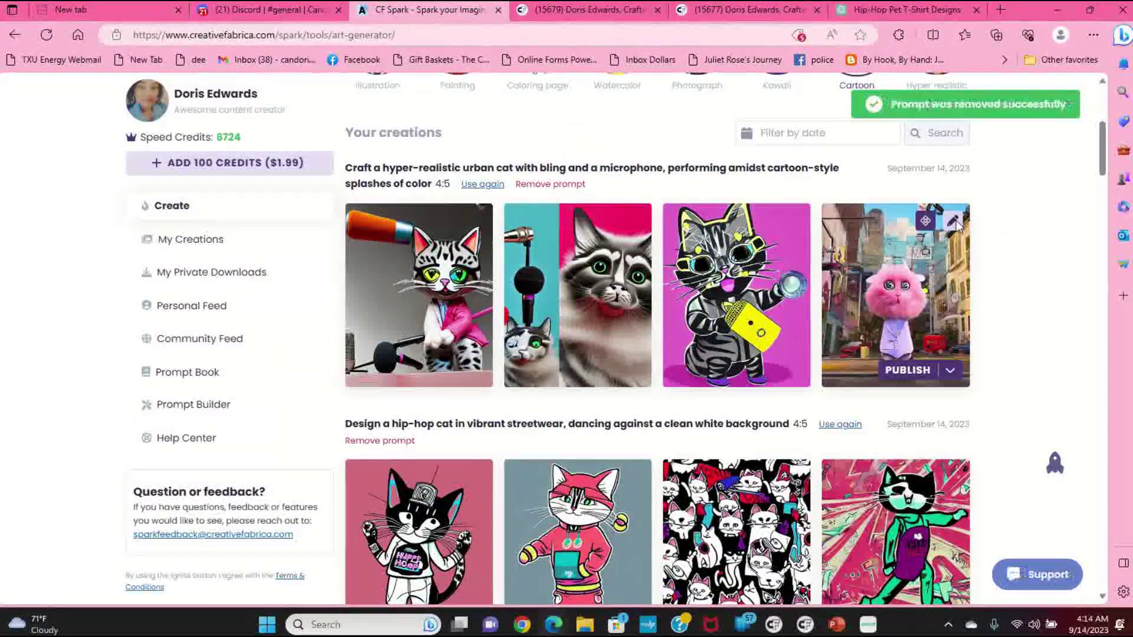
Examine enlarged previews of all four urban cat images, from the pink cat back to the cat in the pink jacket.
click(955, 222)
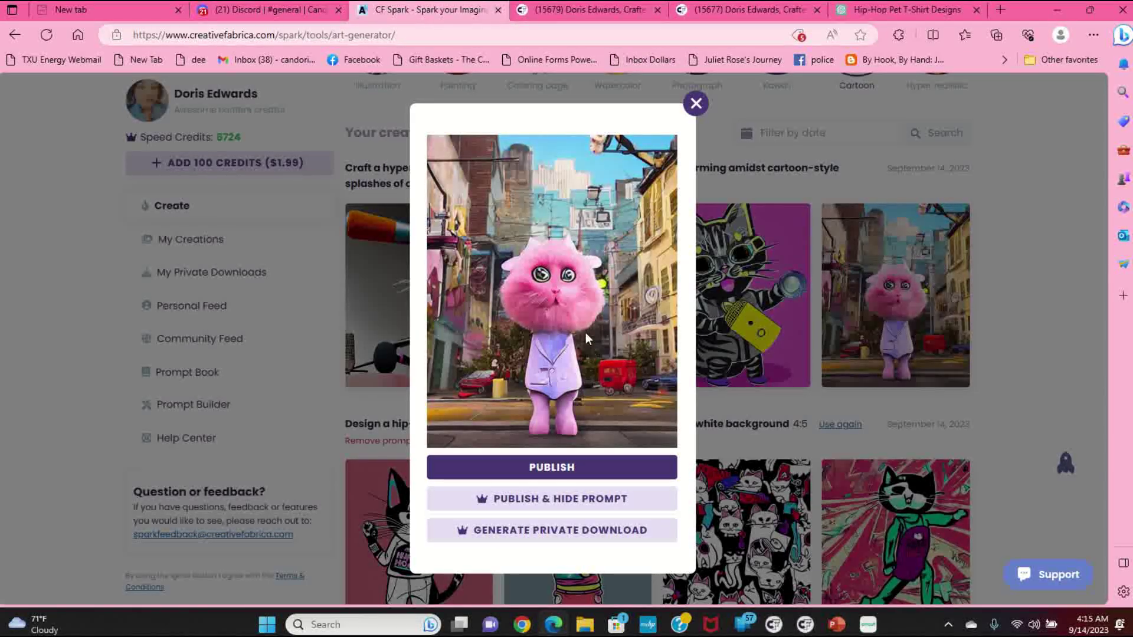
click(697, 107)
click(673, 274)
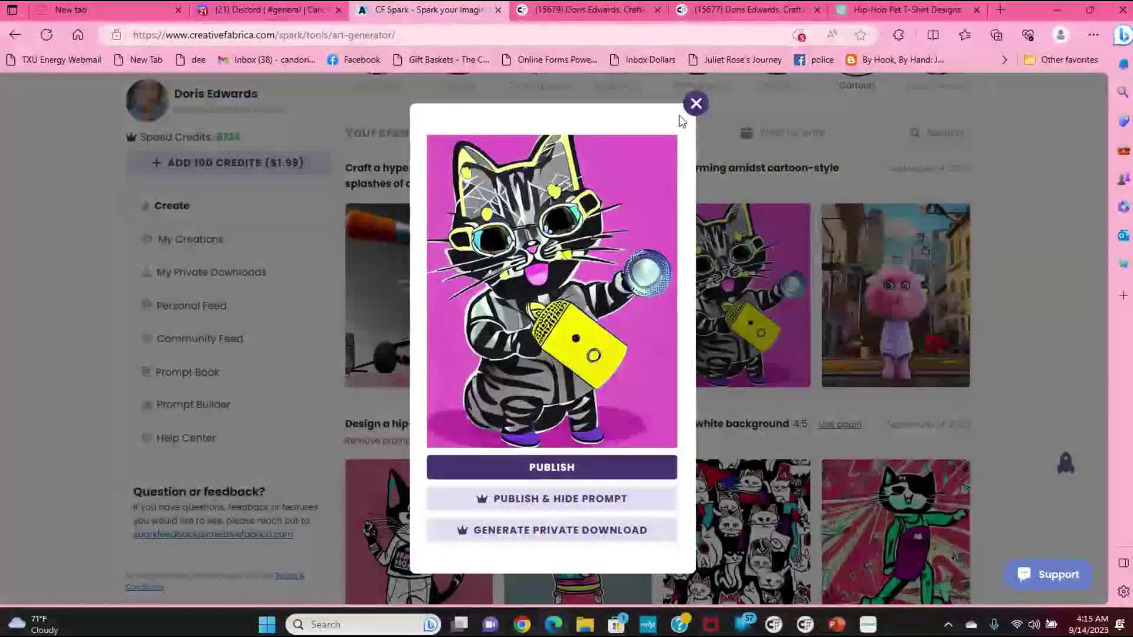
click(695, 104)
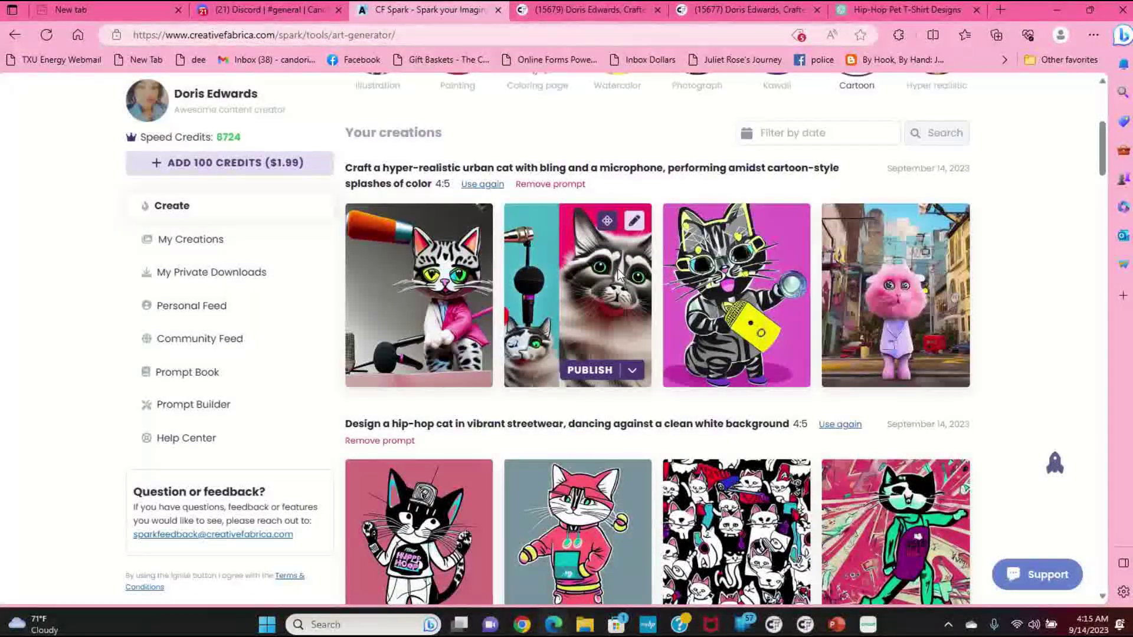
click(640, 227)
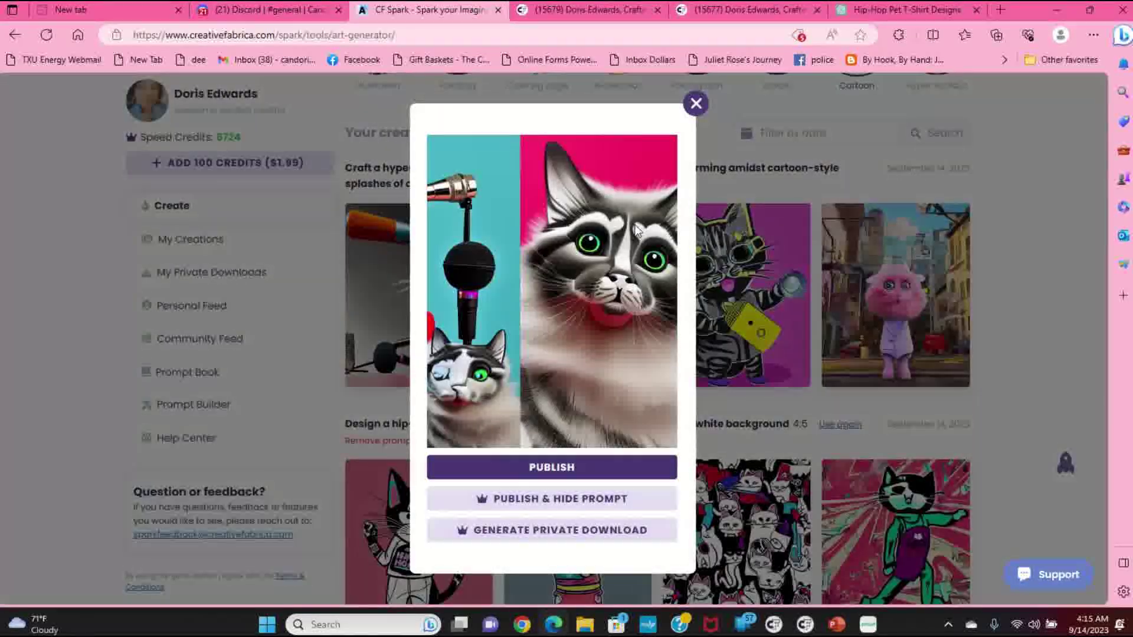
click(708, 102)
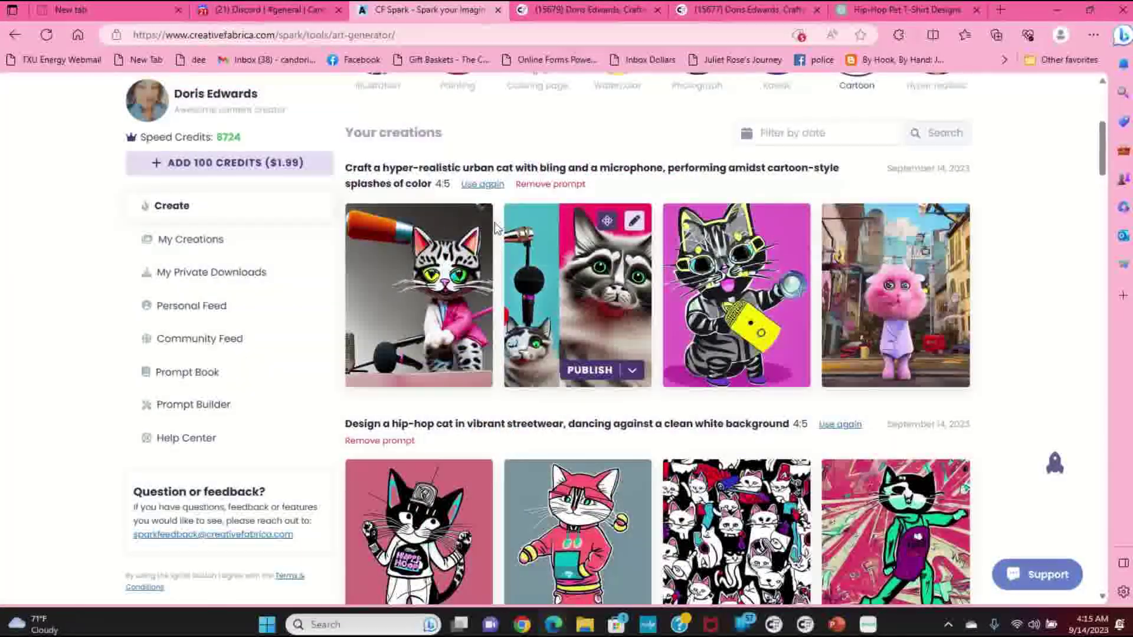
click(477, 220)
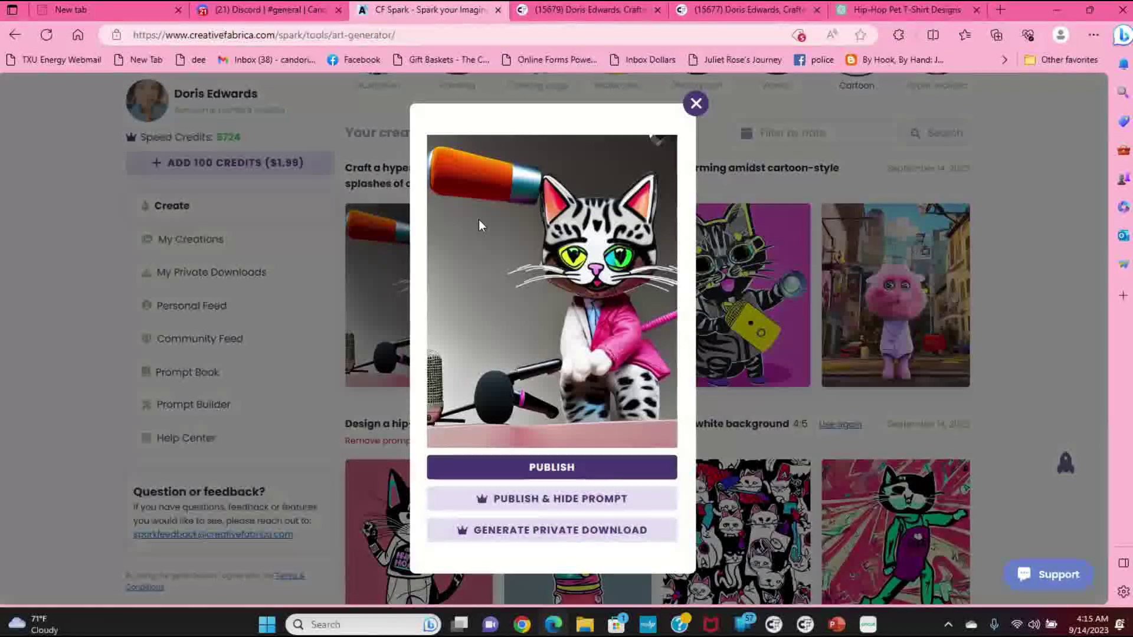
click(697, 104)
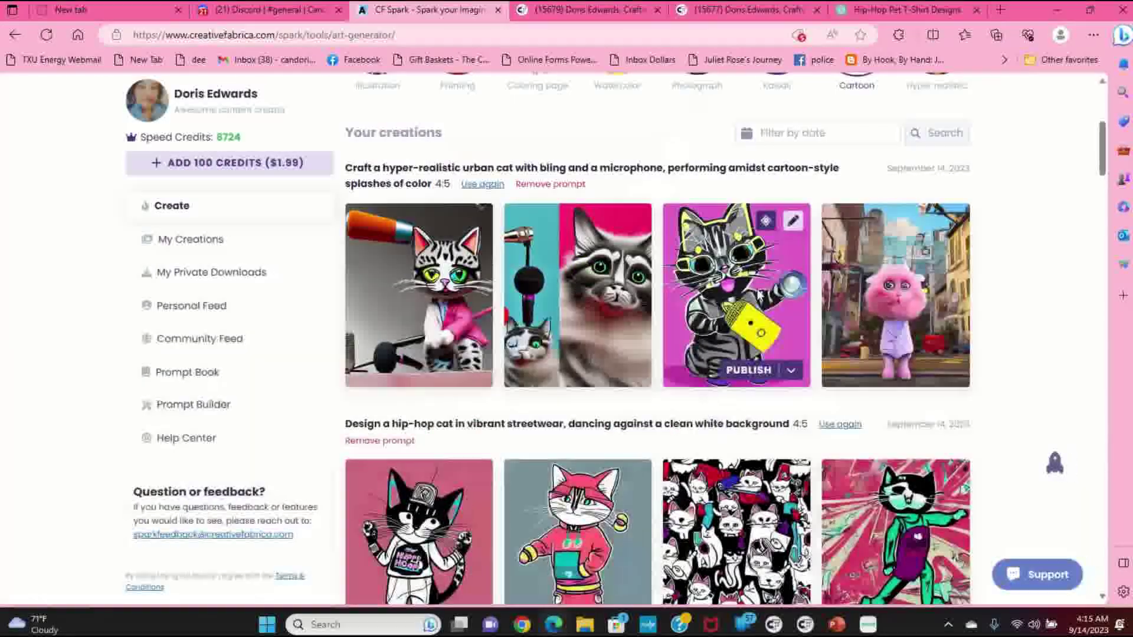
Publish the cat with yellow glasses and the pink cat on the street, hiding the prompt for both.
click(791, 371)
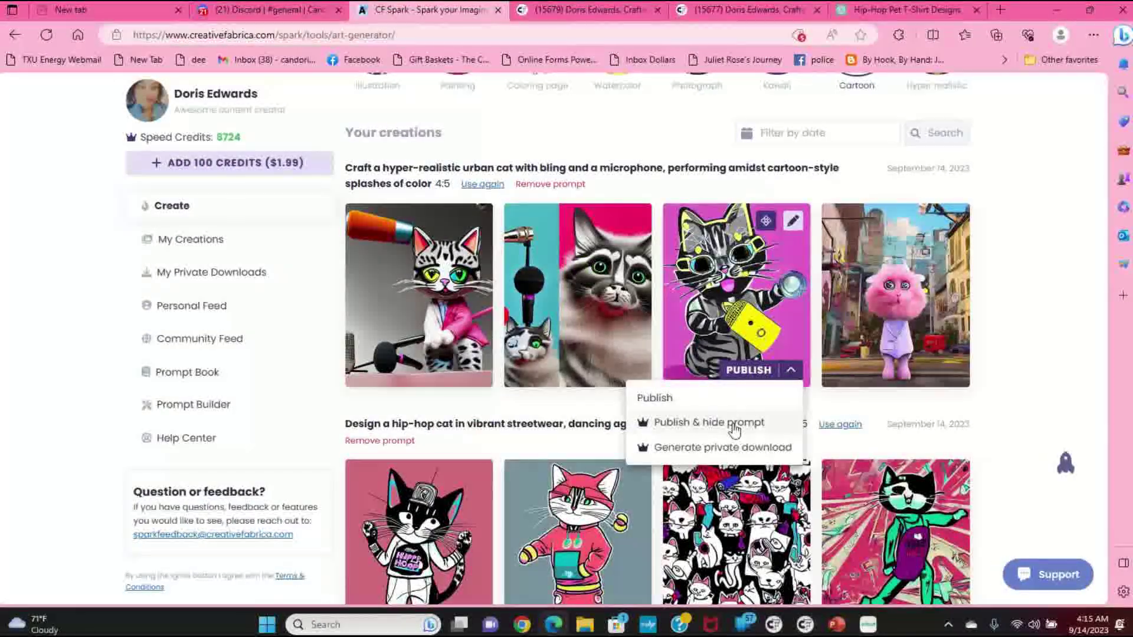
click(758, 419)
click(950, 370)
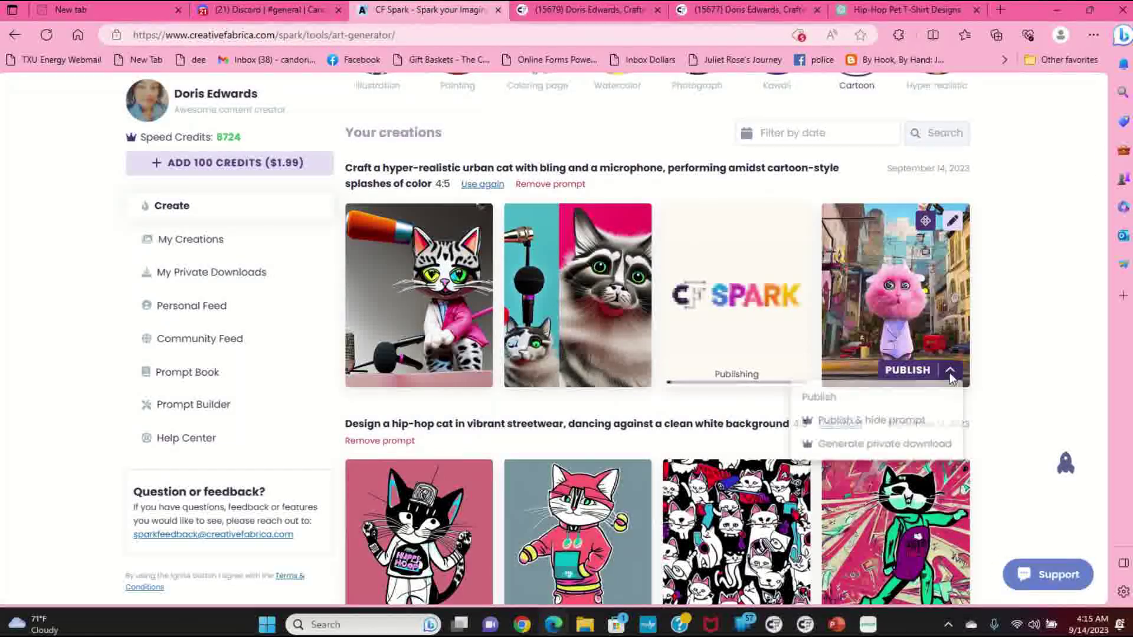
click(856, 420)
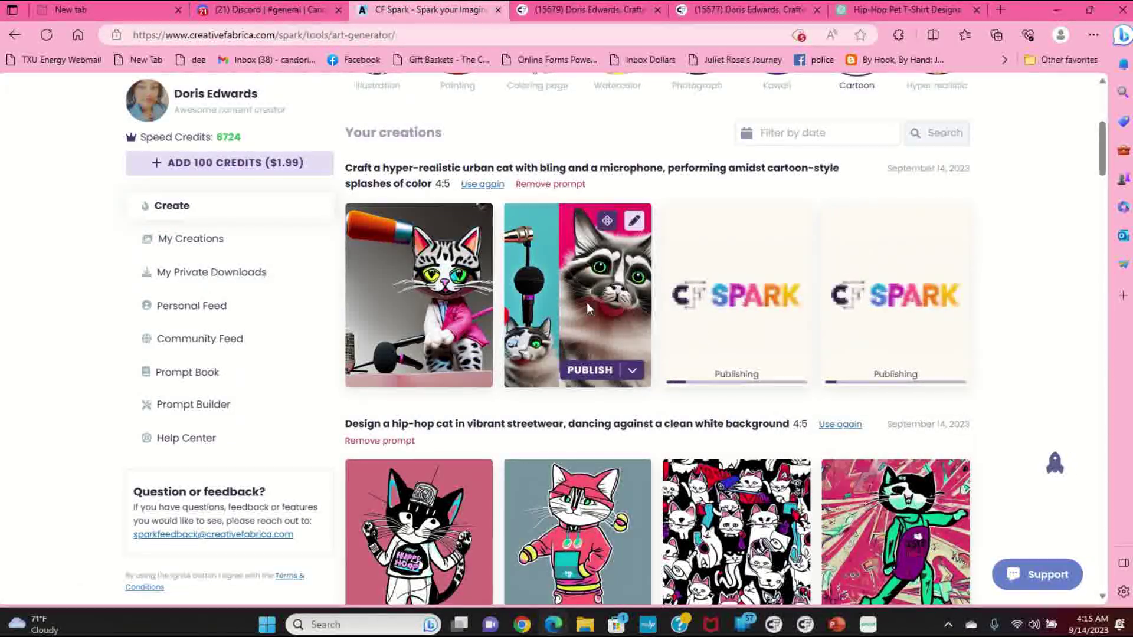
Check the published images on the creator profile, then generate a private download of the black-and-white hip-hop cat wearing a cap.
click(211, 241)
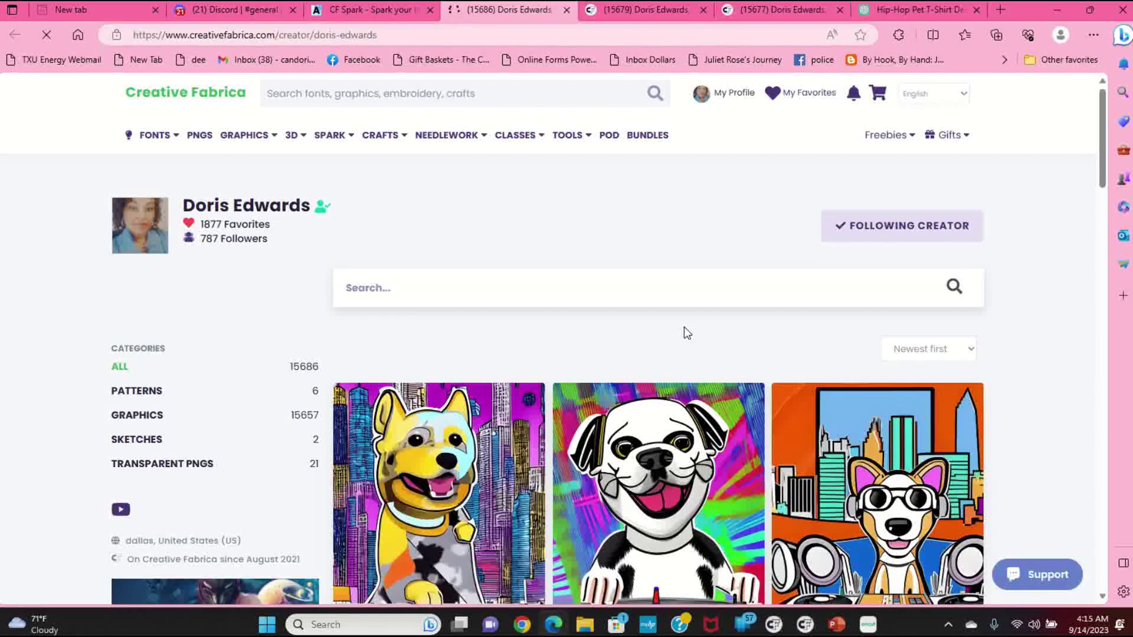
click(567, 10)
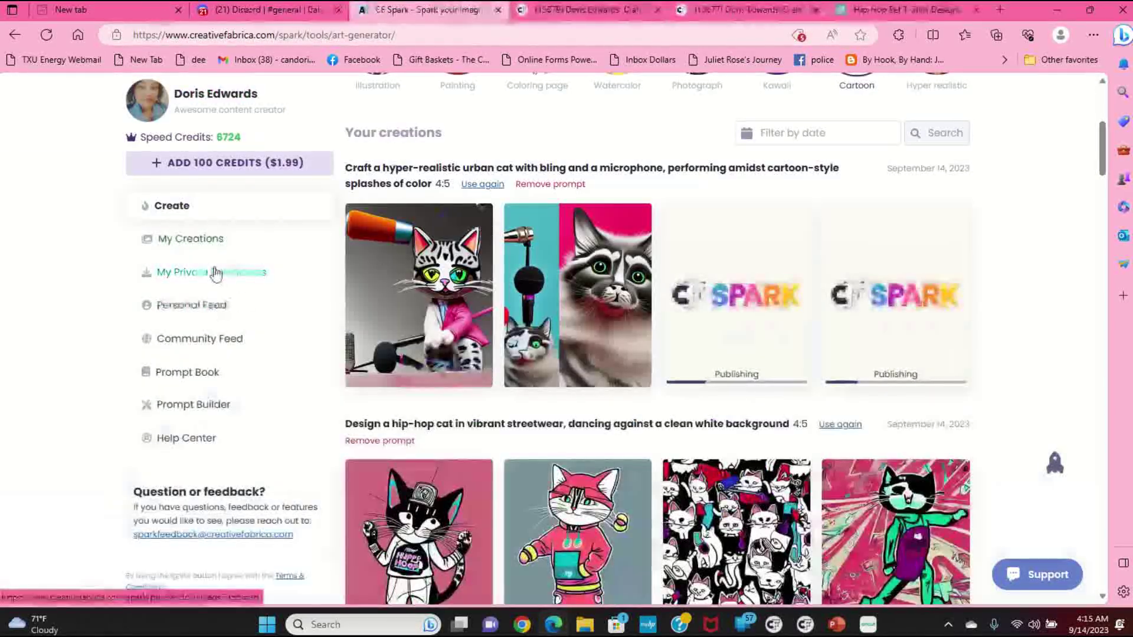
scroll(635, 302, down, 4)
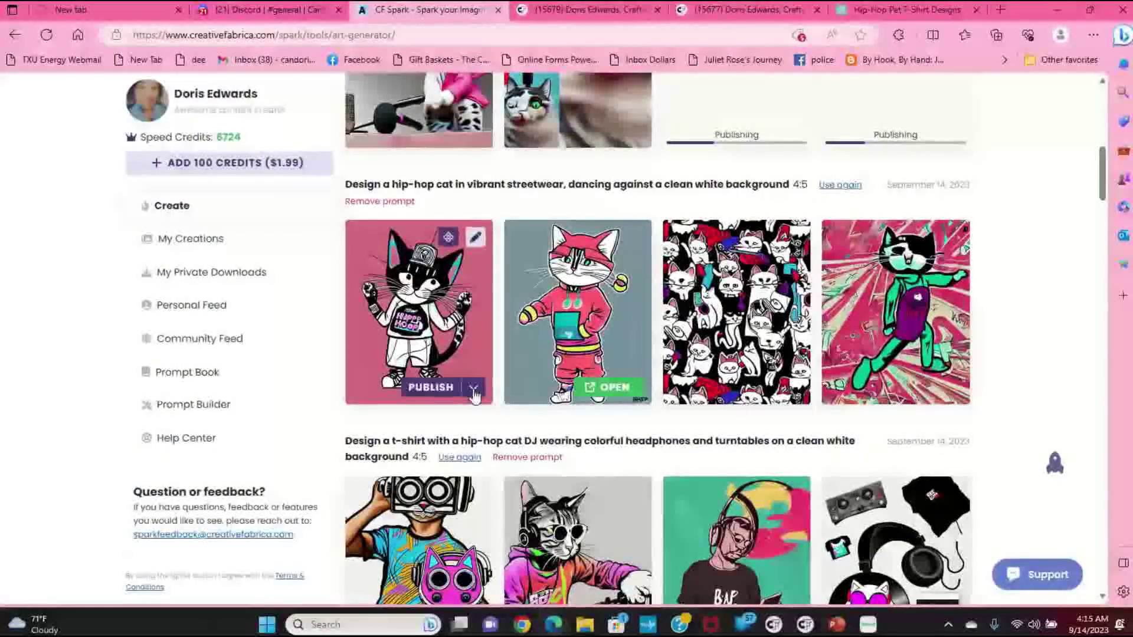
click(474, 389)
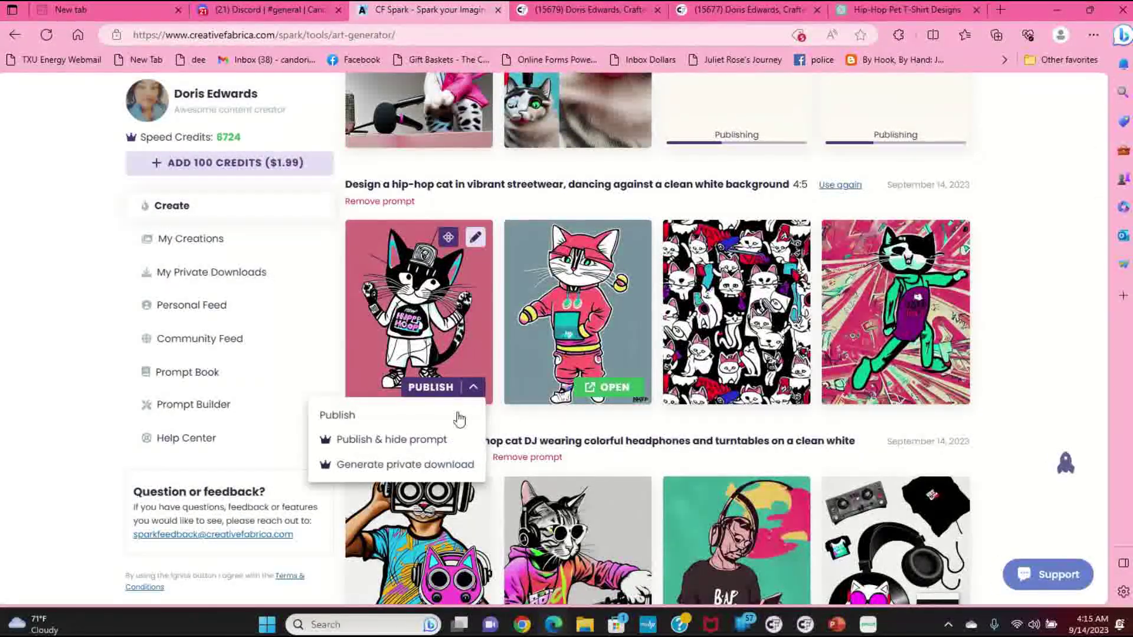
click(390, 466)
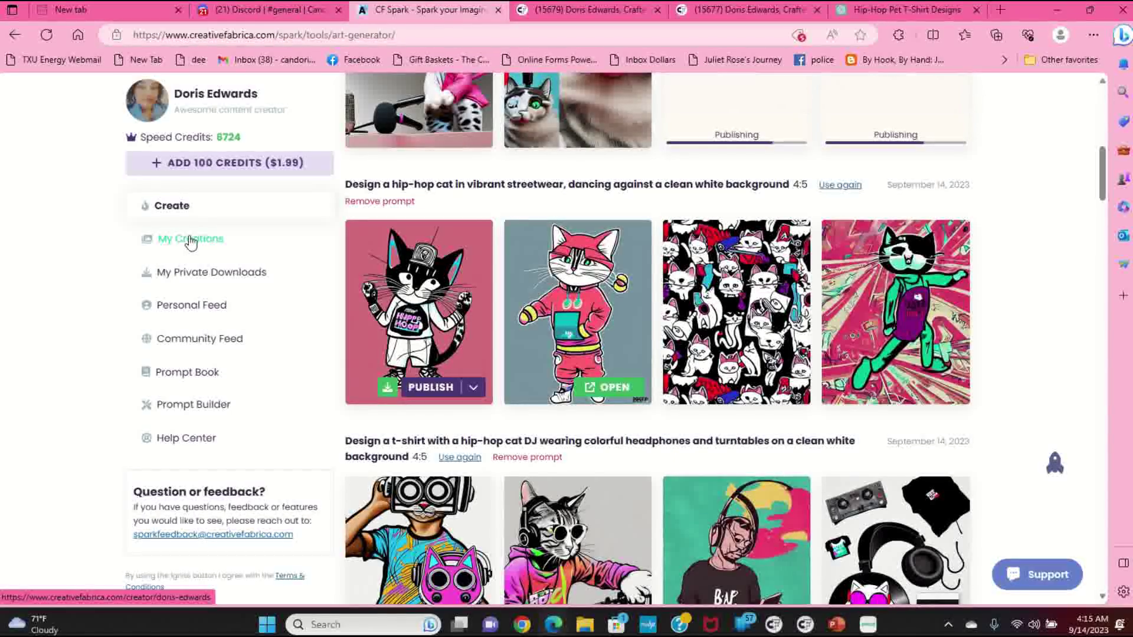
Browse the Community Feed and try to open the create page with the medieval French girl prompt.
click(207, 345)
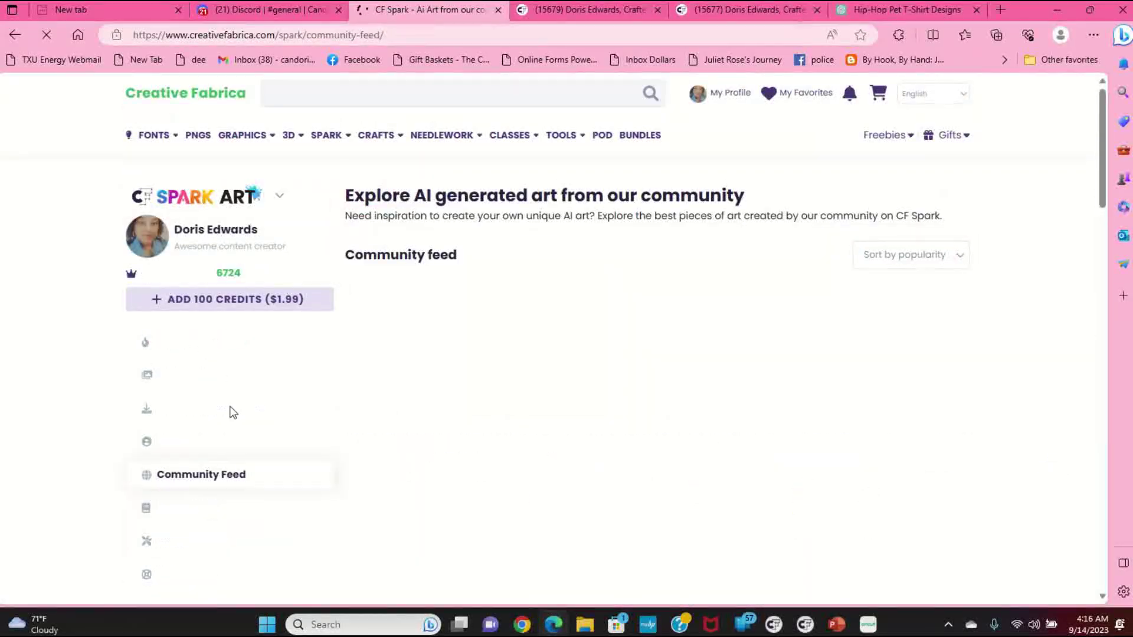
scroll(597, 381, down, 3)
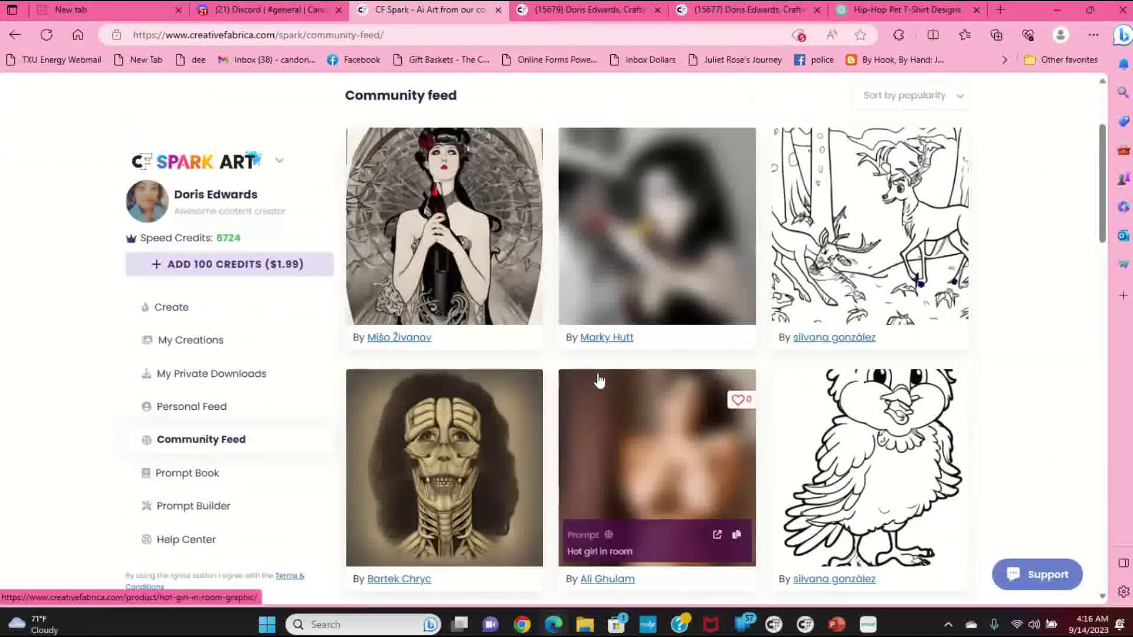
scroll(599, 381, down, 8)
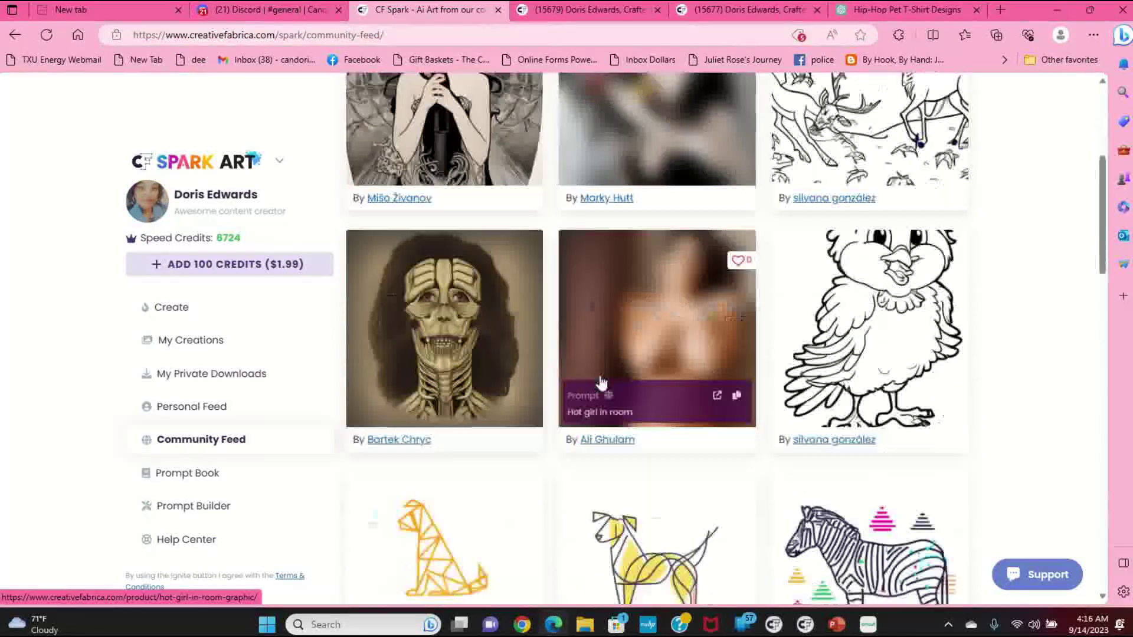
scroll(602, 380, down, 2)
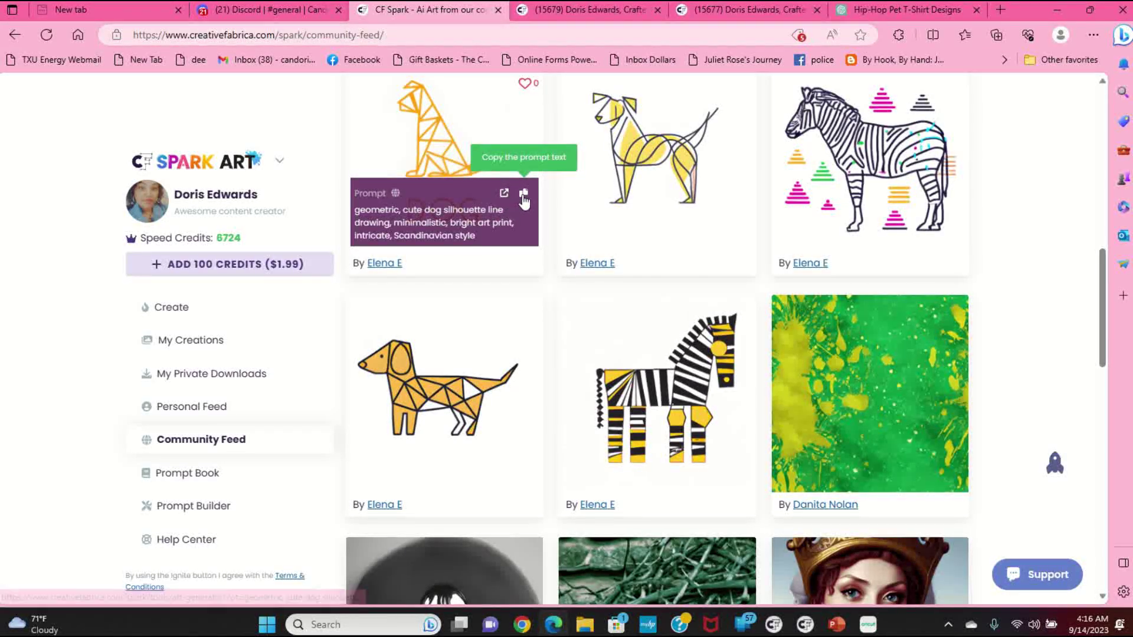
scroll(576, 261, down, 5)
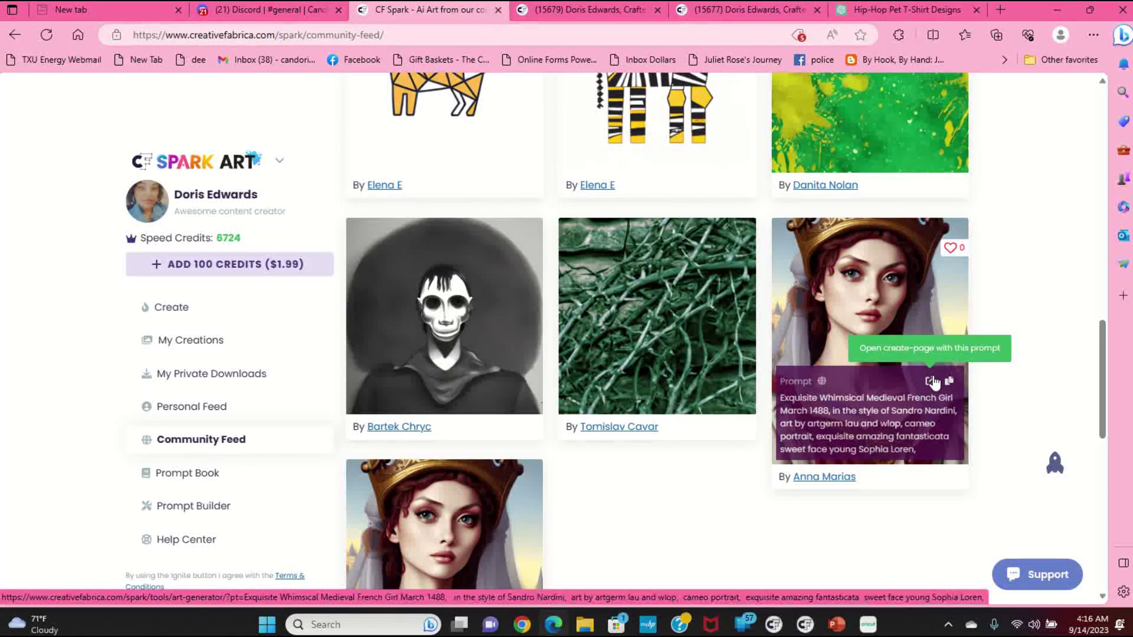
scroll(695, 367, down, 5)
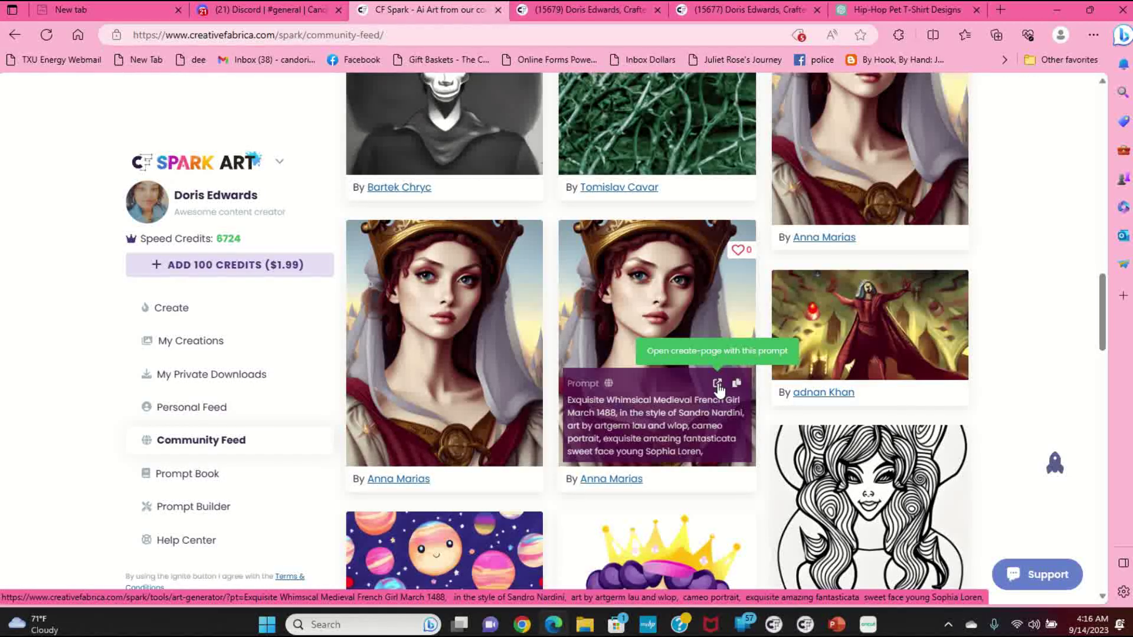
click(717, 385)
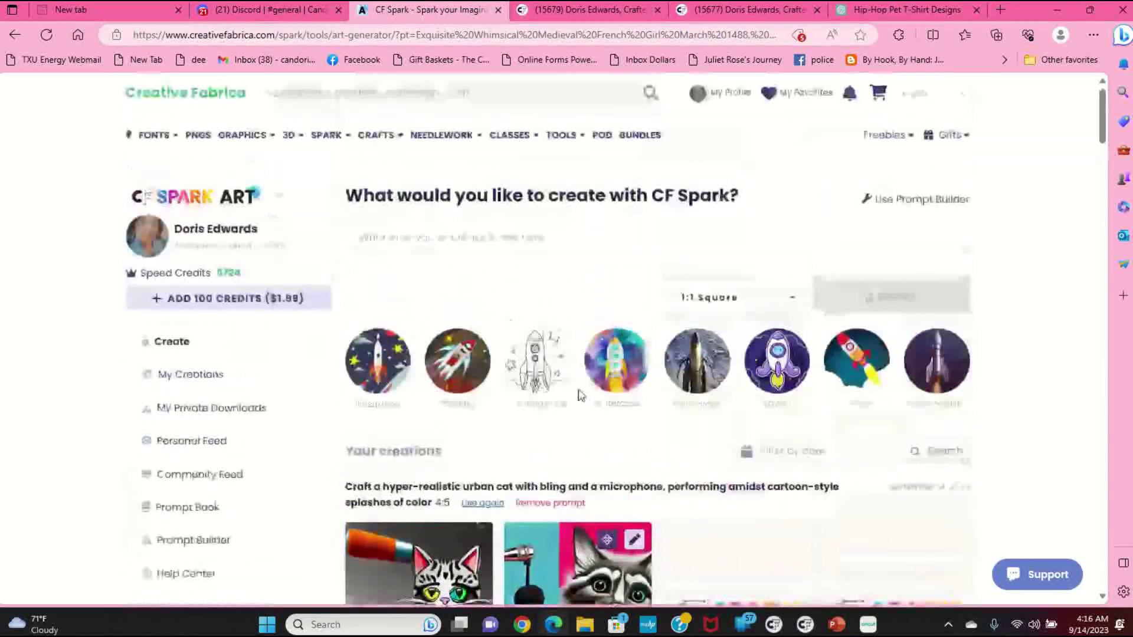
scroll(582, 395, down, 4)
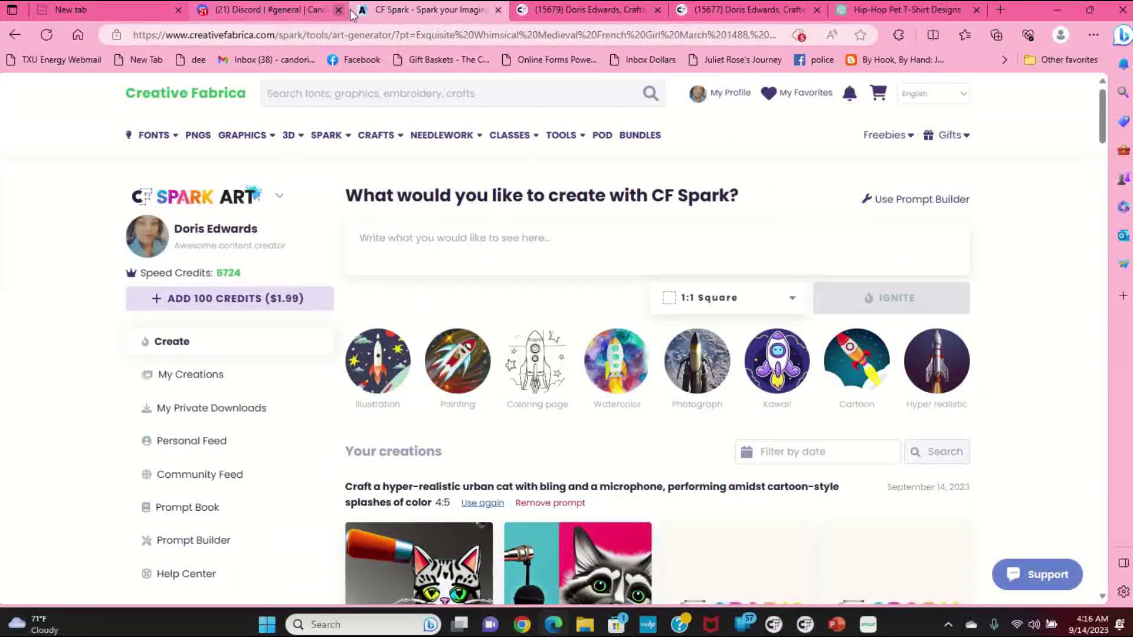
click(581, 9)
click(426, 10)
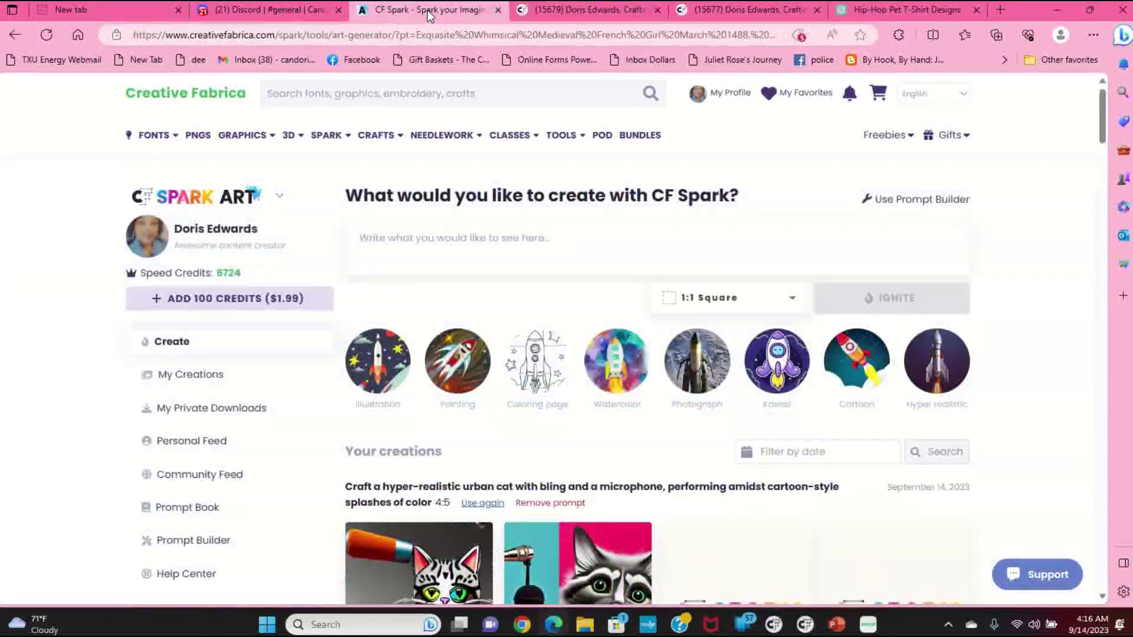
Retry opening the create page from another medieval French girl image in the Community Feed.
click(213, 476)
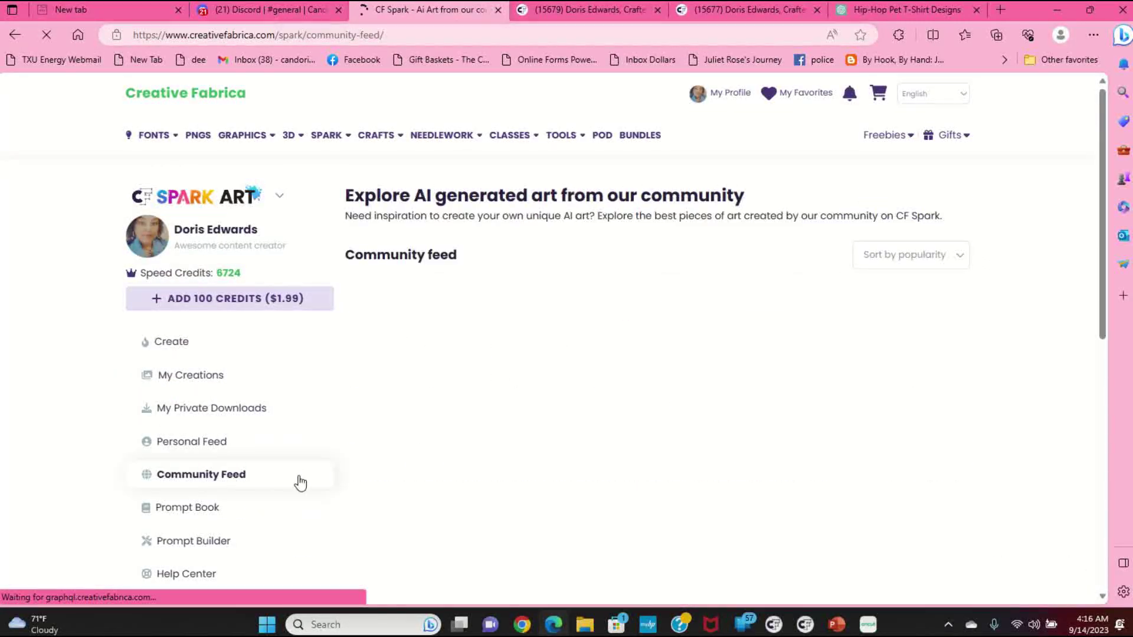
scroll(638, 392, down, 5)
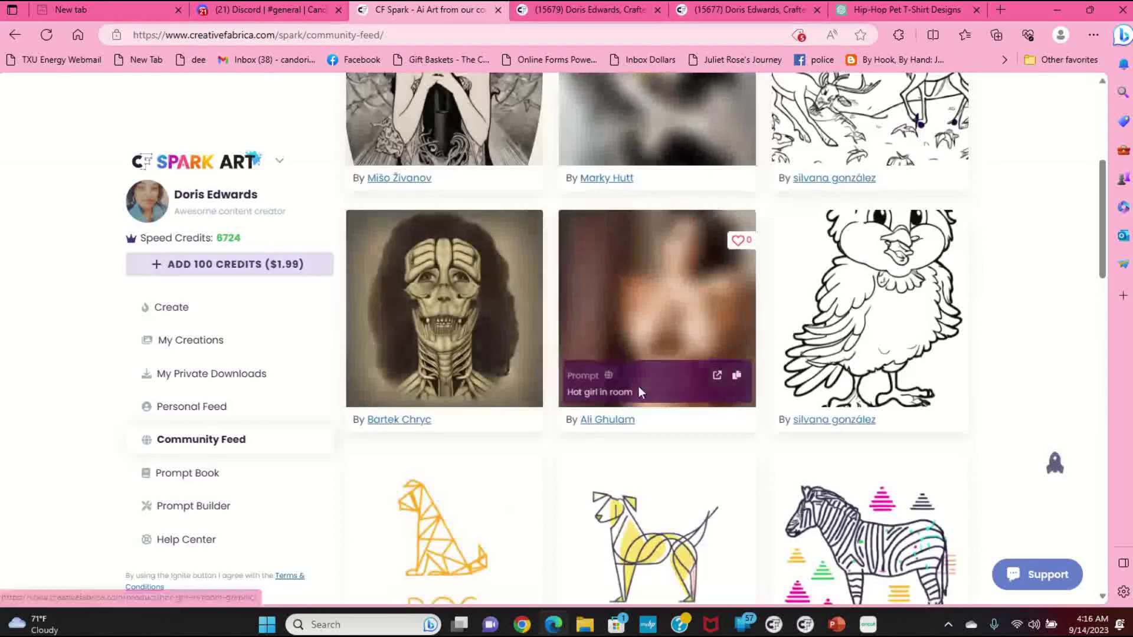
scroll(638, 389, down, 8)
scroll(634, 395, down, 4)
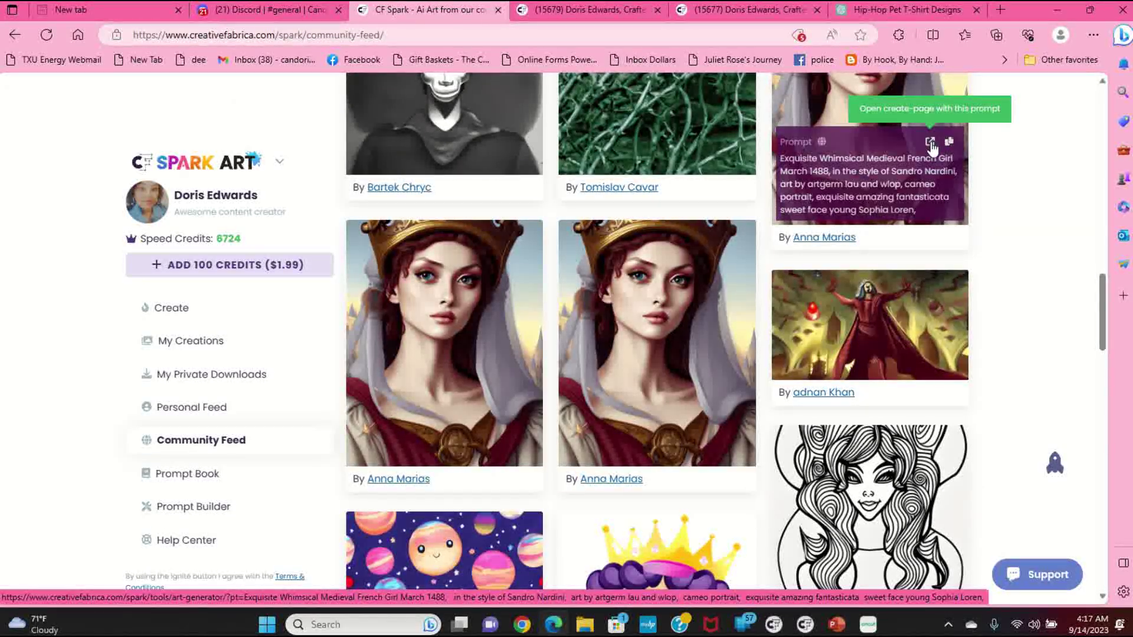
click(930, 144)
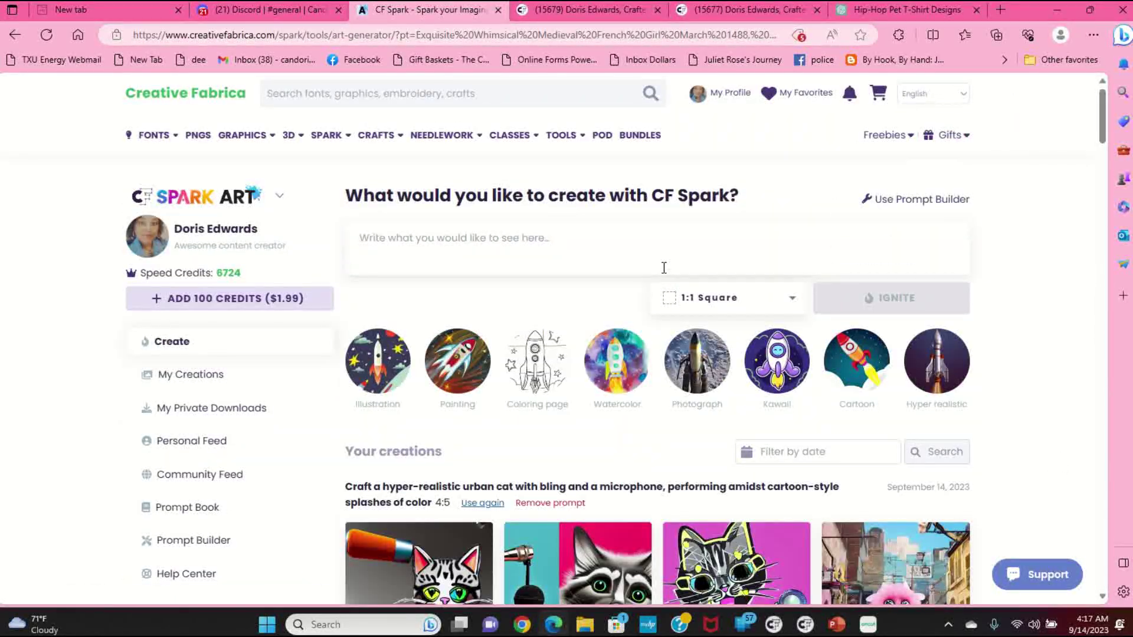
scroll(664, 268, down, 12)
scroll(600, 384, up, 15)
Close both leftover creator profile pages and return to CF Spark.
click(604, 9)
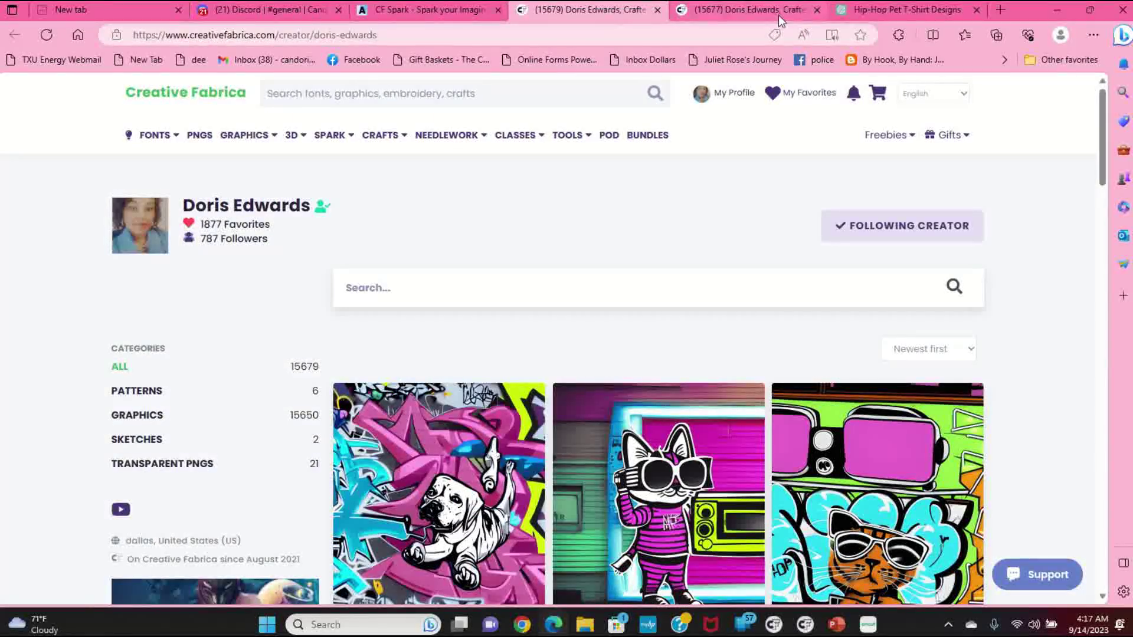
click(756, 9)
click(817, 10)
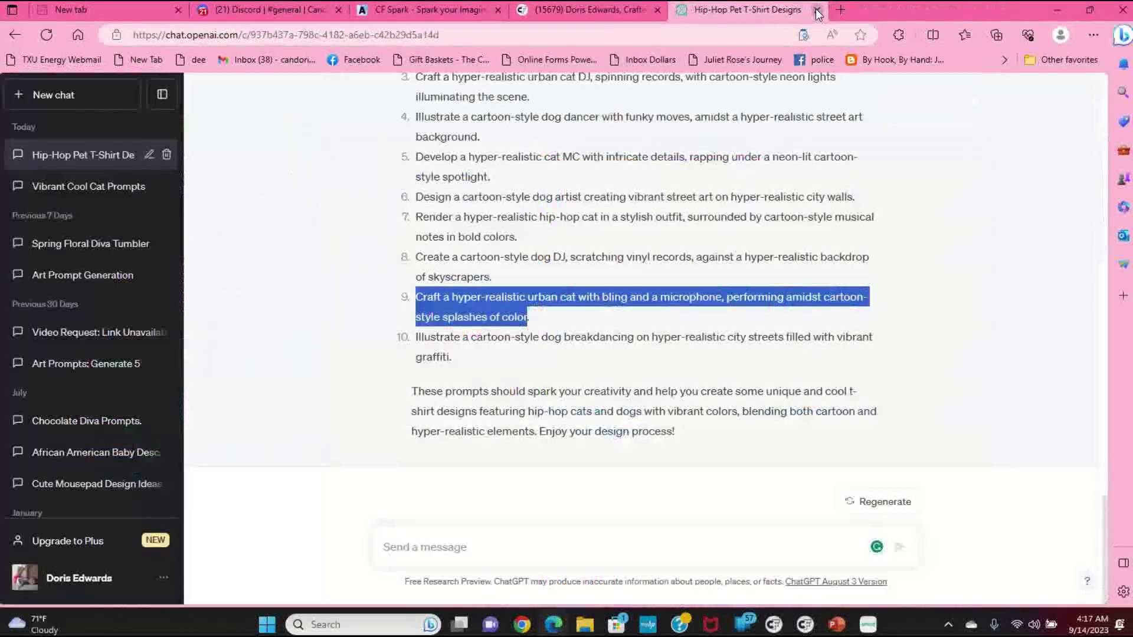
click(655, 8)
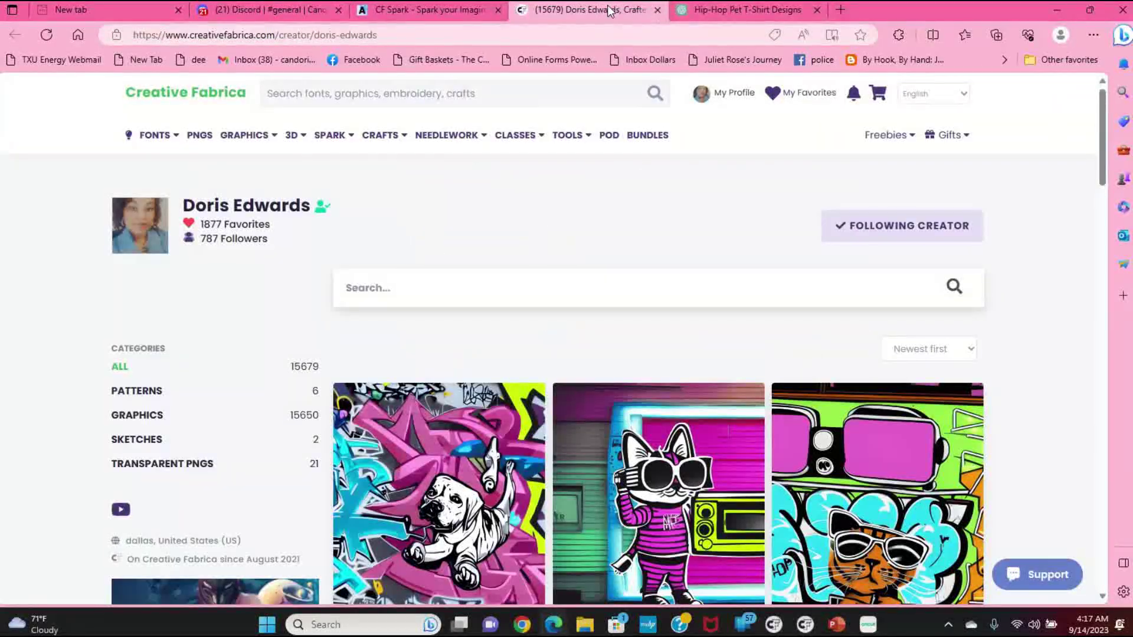
click(657, 10)
click(475, 9)
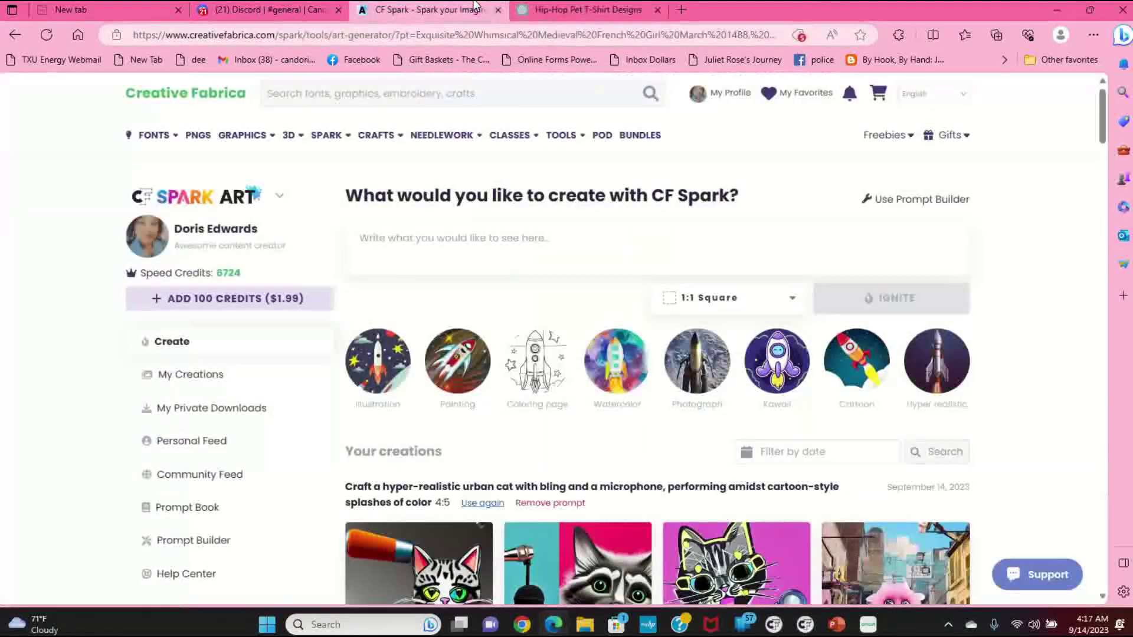
Copy the text of the "Exquisite Whimsical Medieval French Girl" prompt from its image in the Community Feed.
click(215, 483)
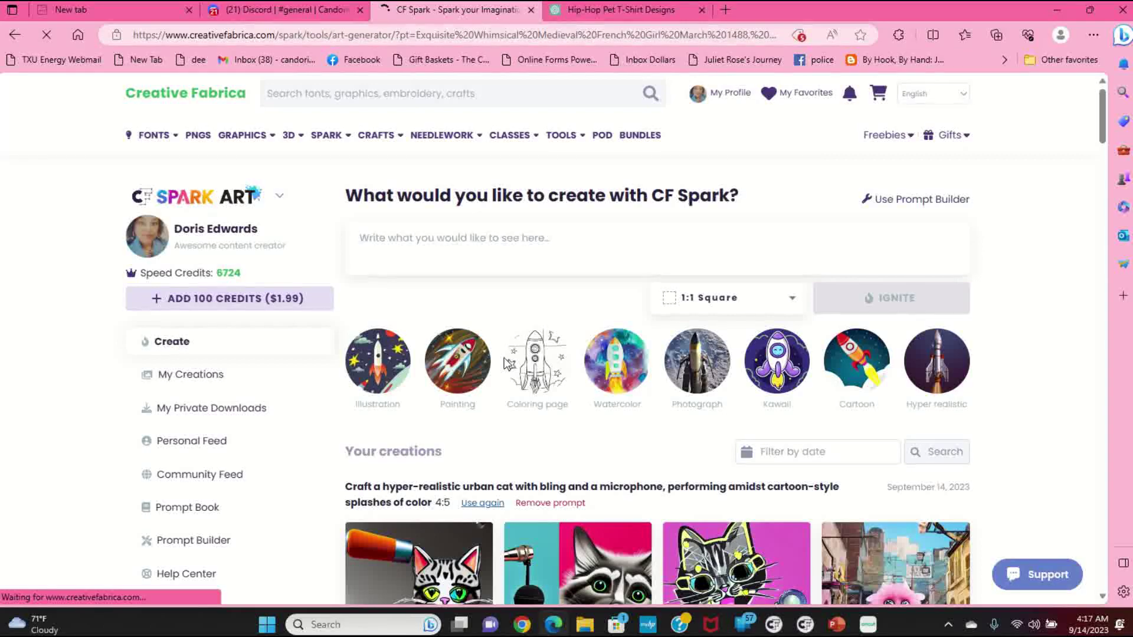
scroll(506, 362, down, 10)
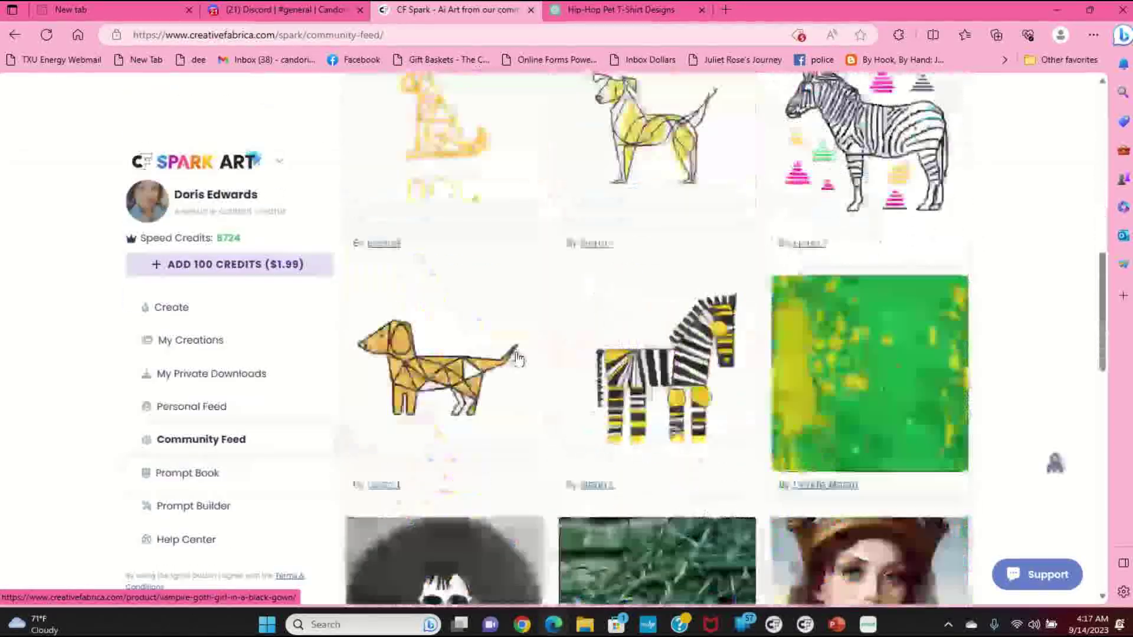
scroll(518, 359, down, 5)
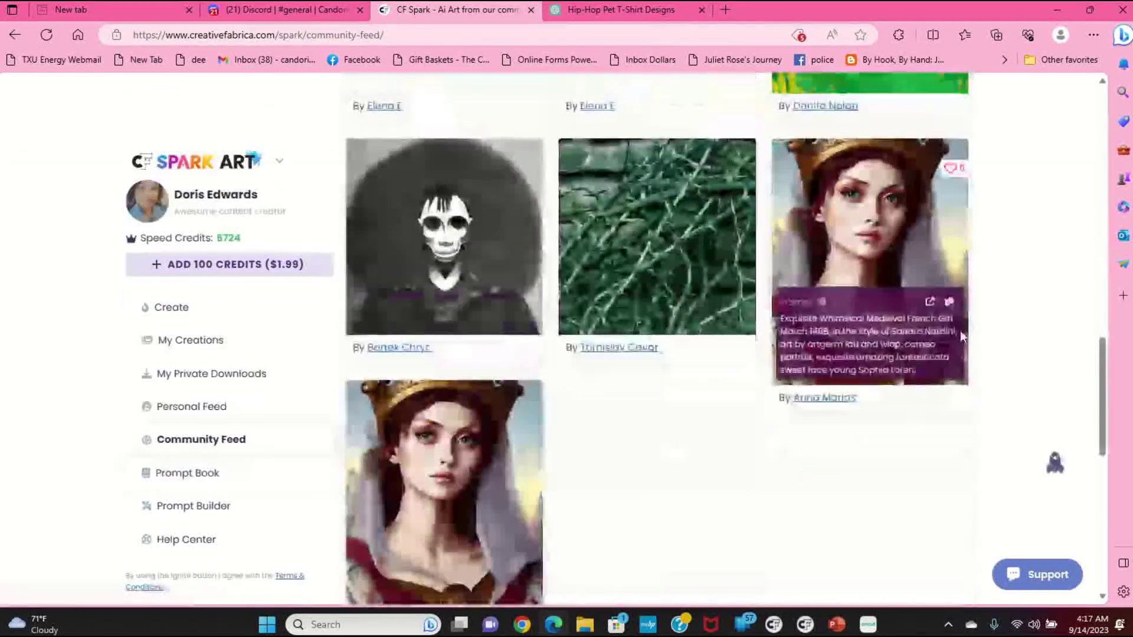
click(949, 303)
scroll(554, 298, up, 10)
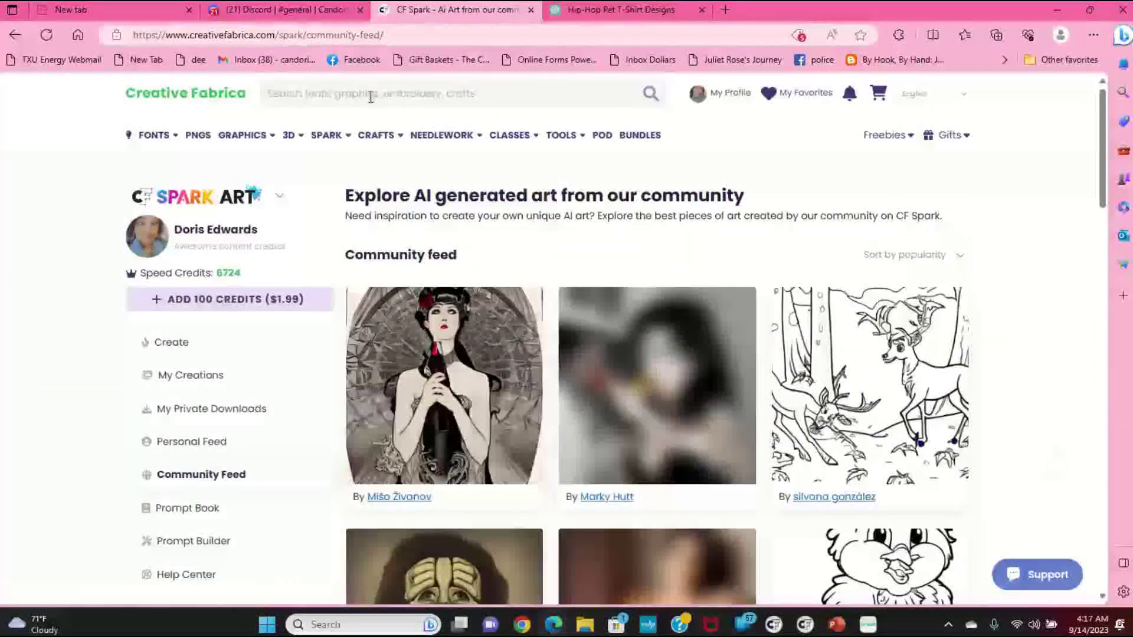
Open the CF Spark art generator and paste the copied medieval French girl prompt as the image description.
click(331, 18)
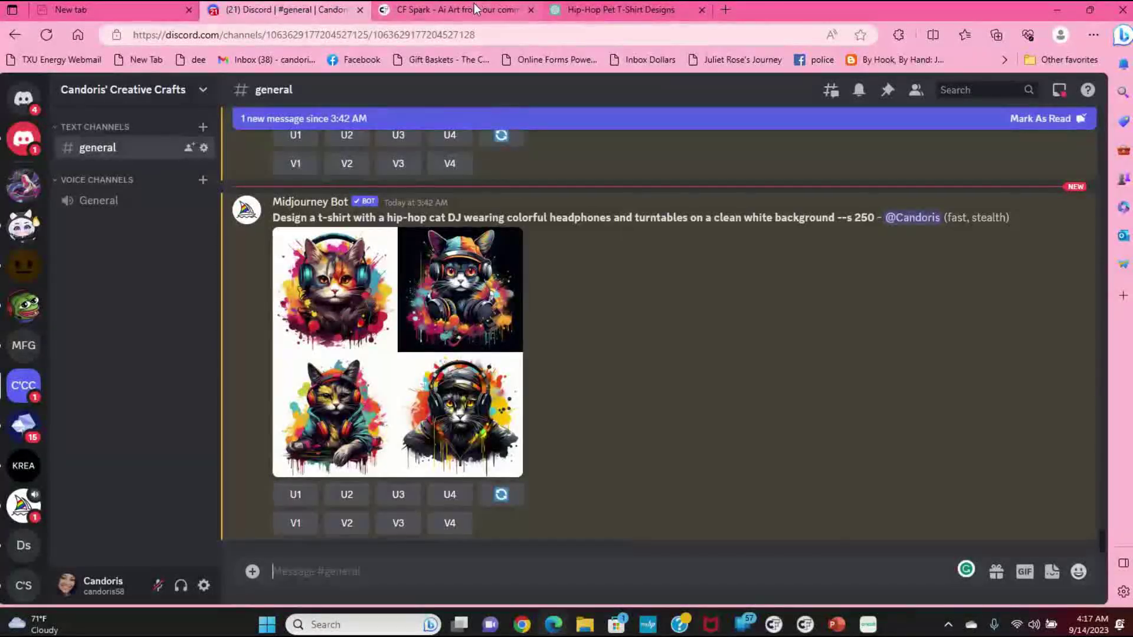
click(458, 9)
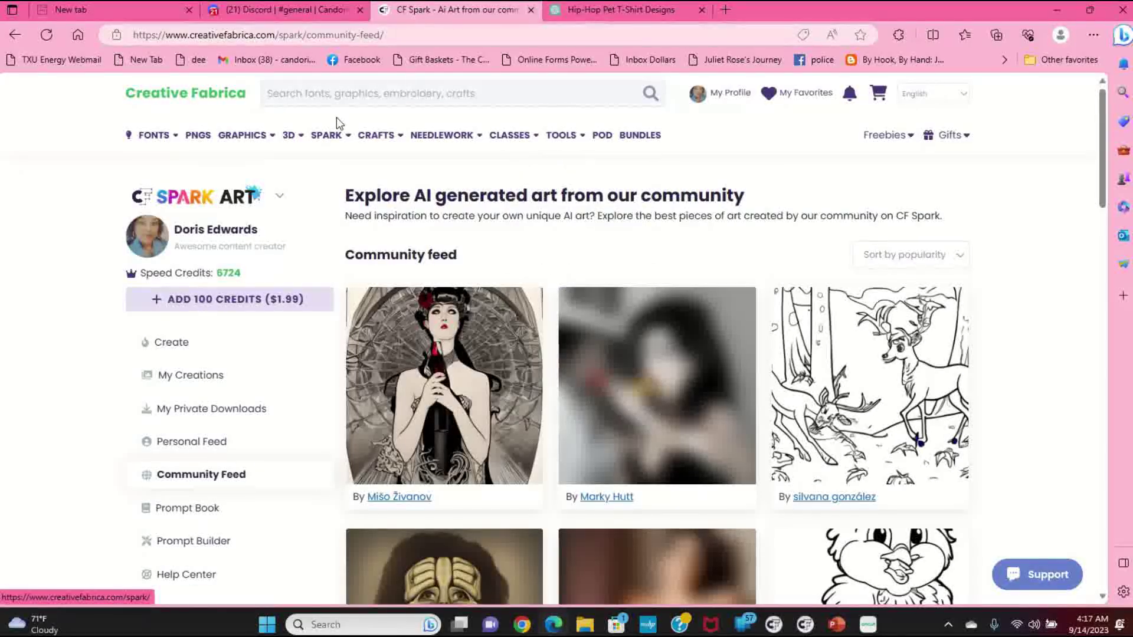
mouse_move(329, 141)
click(316, 171)
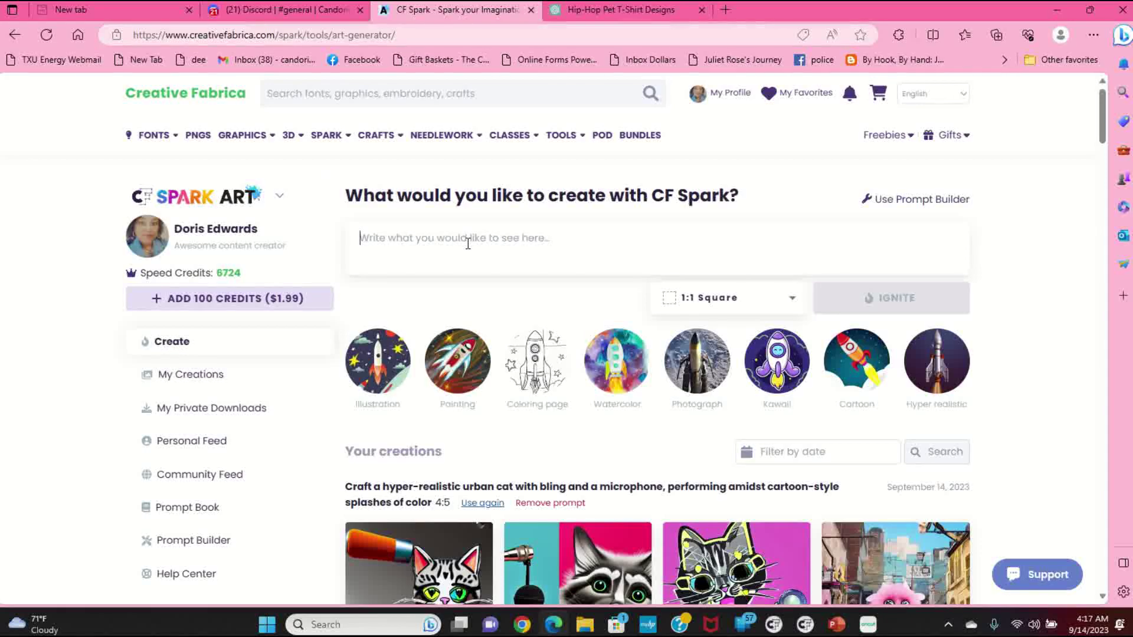
key(ctrl+v)
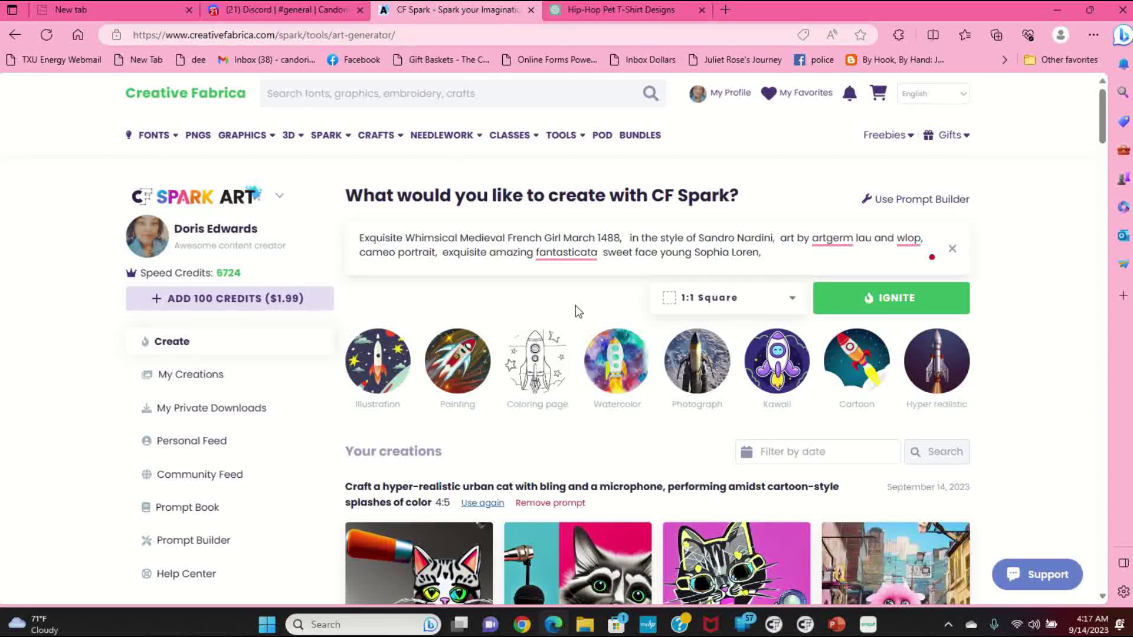
Set the image ratio to 4:5 Portrait and generate images from the medieval French girl prompt.
click(792, 303)
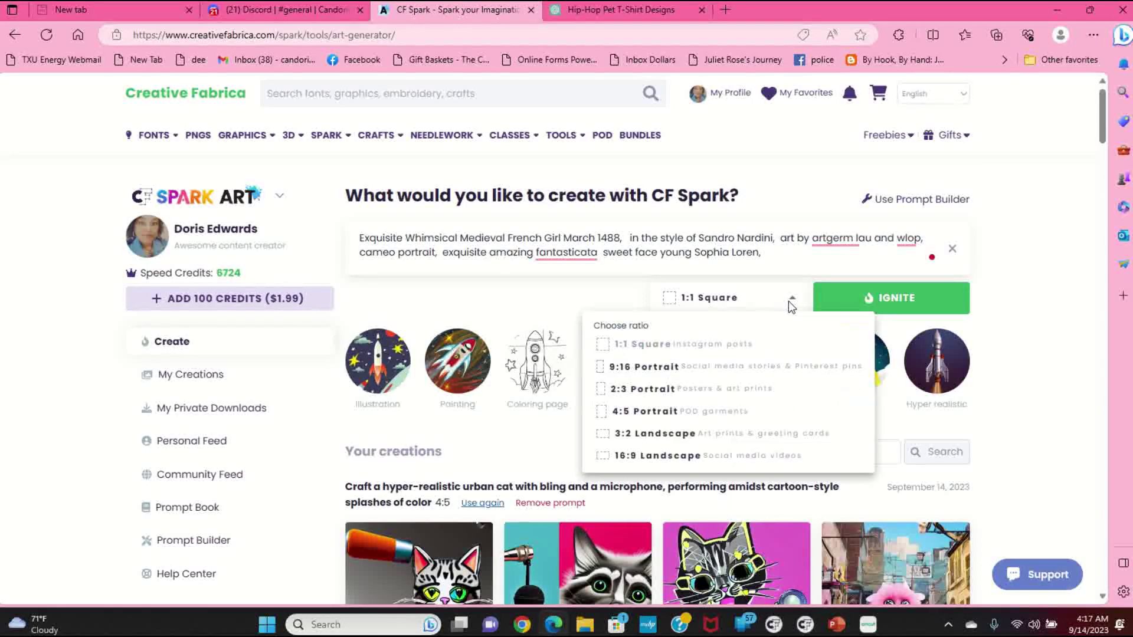
click(653, 412)
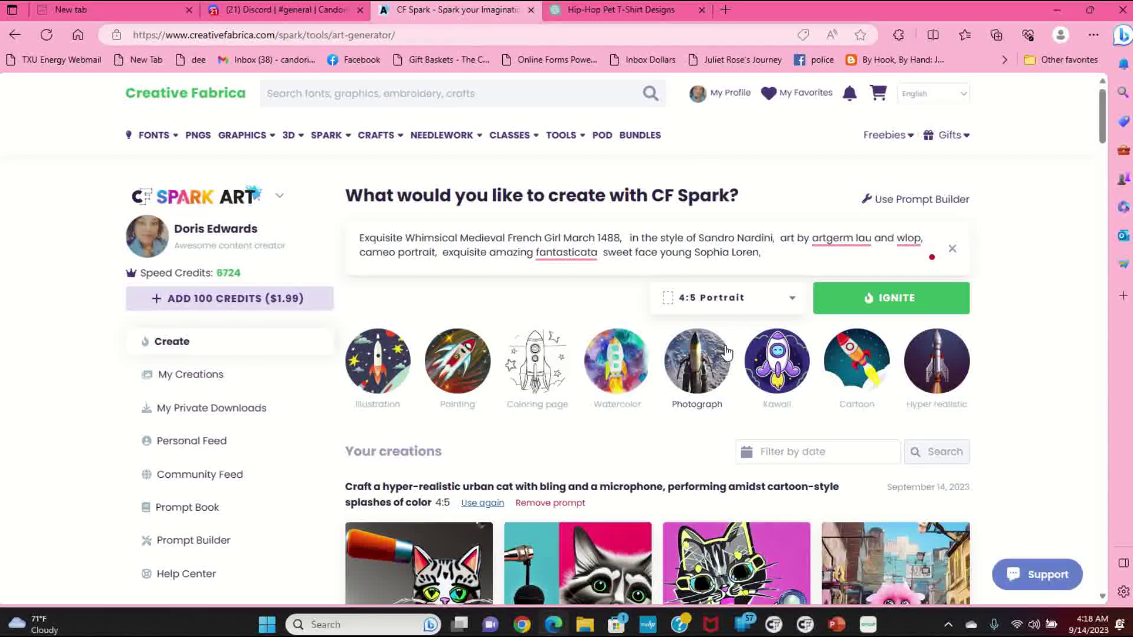
click(896, 300)
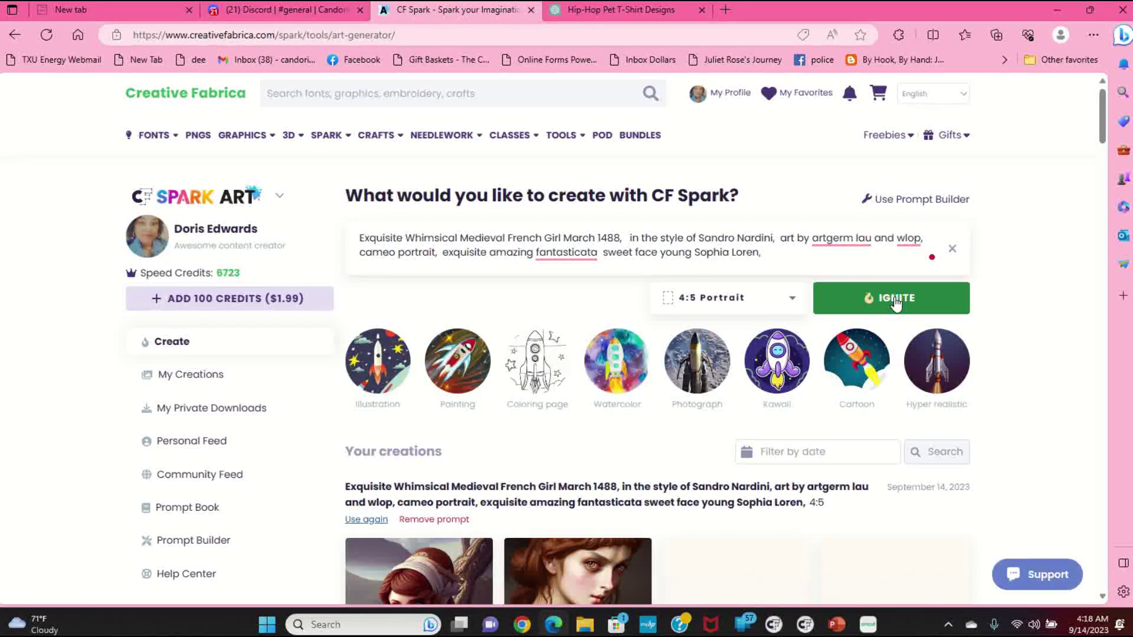
Correct the misspelled word "fantasticata" in the prompt to "fantastic".
mouse_move(578, 253)
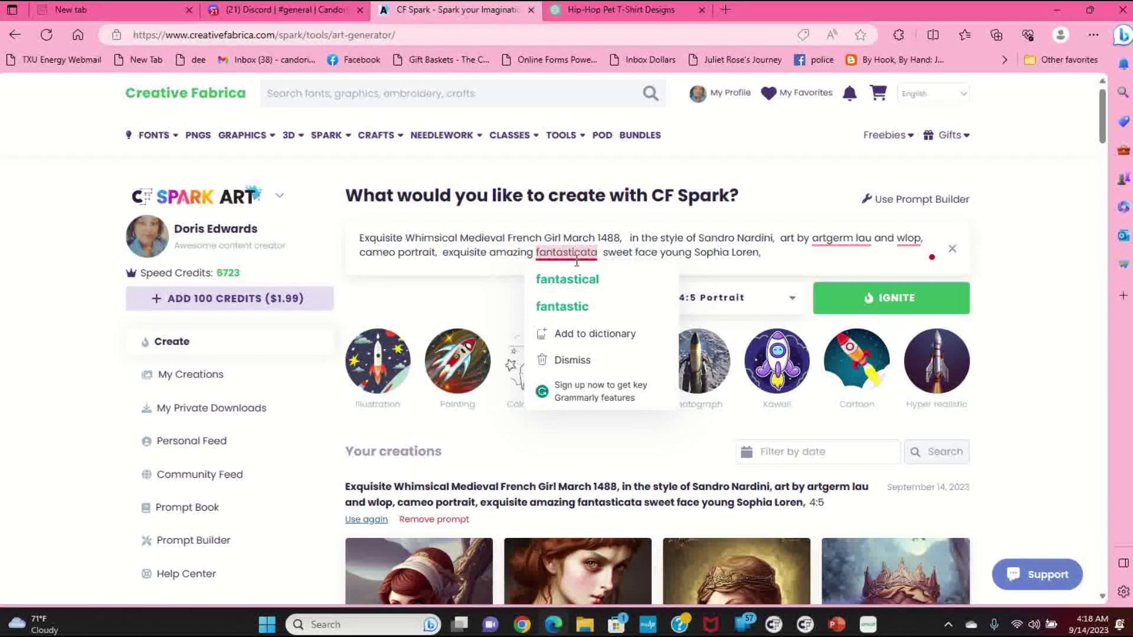
click(588, 311)
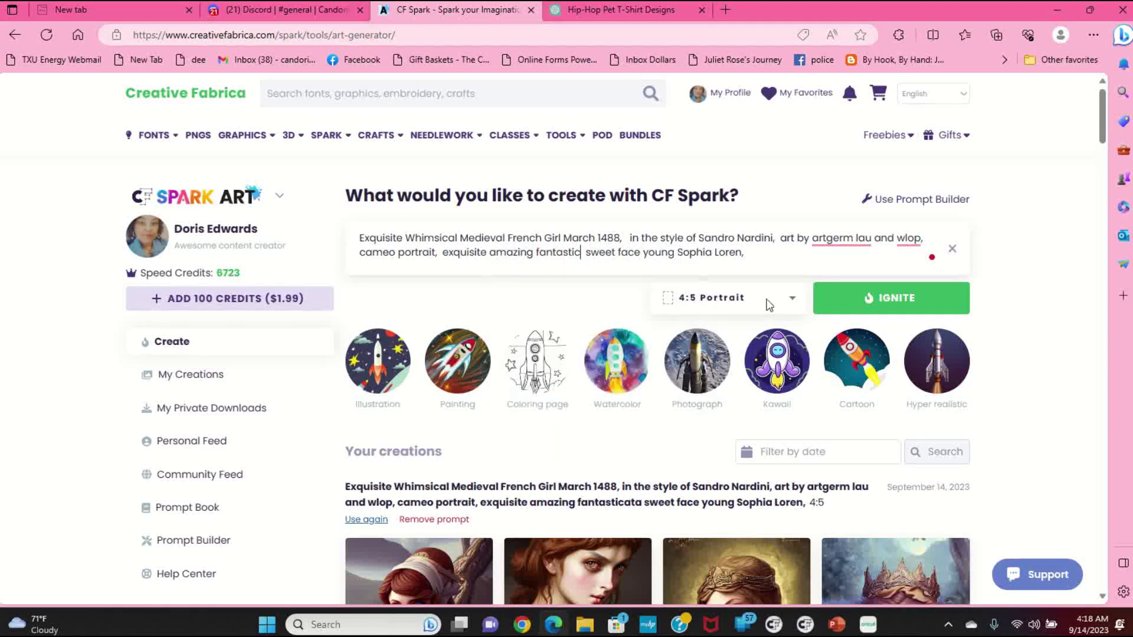
Accept the suggested spelling correction of "artgerm lau" to "Artgerm Lau" in the prompt.
mouse_move(844, 239)
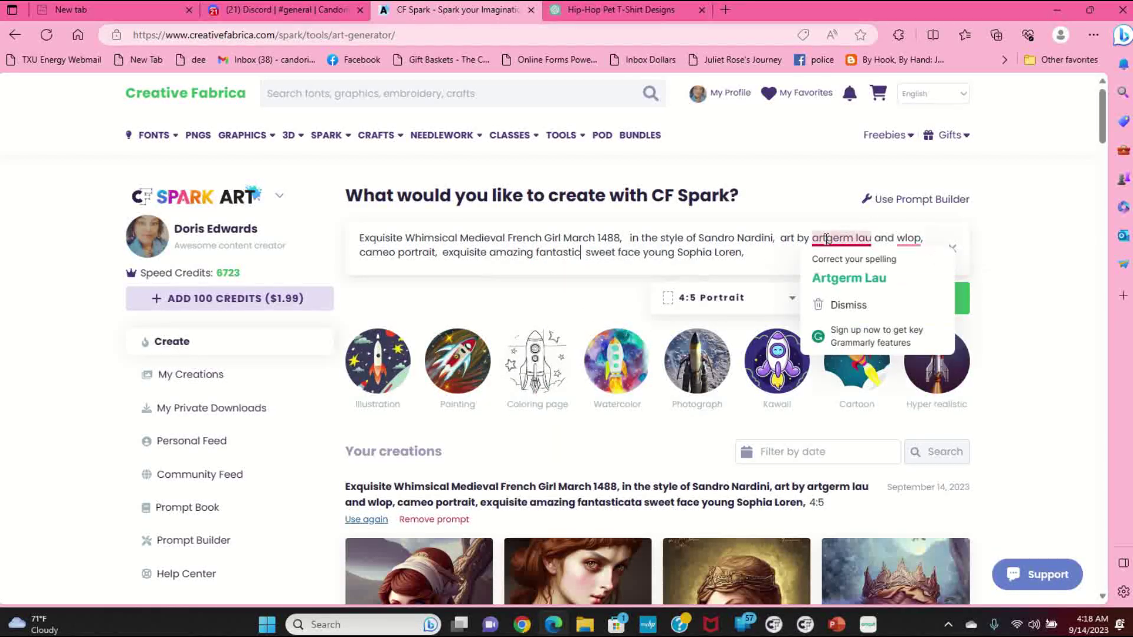
click(855, 279)
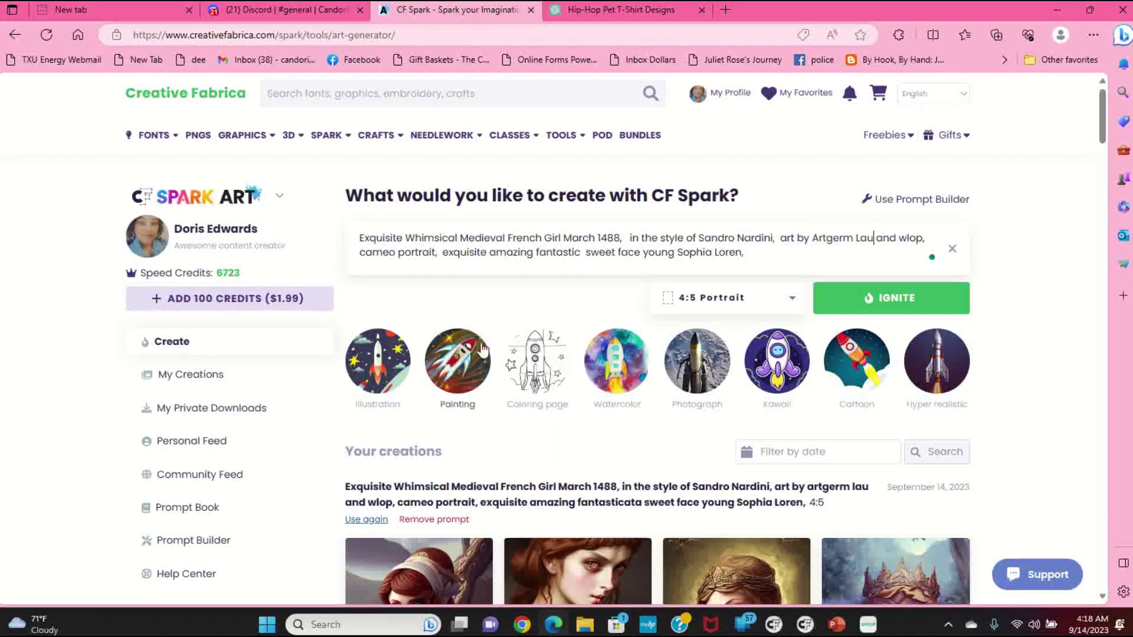
Examine enlarged previews of the fourth and first medieval French girl images generated from the original prompt.
scroll(500, 338, down, 3)
scroll(500, 338, down, 1)
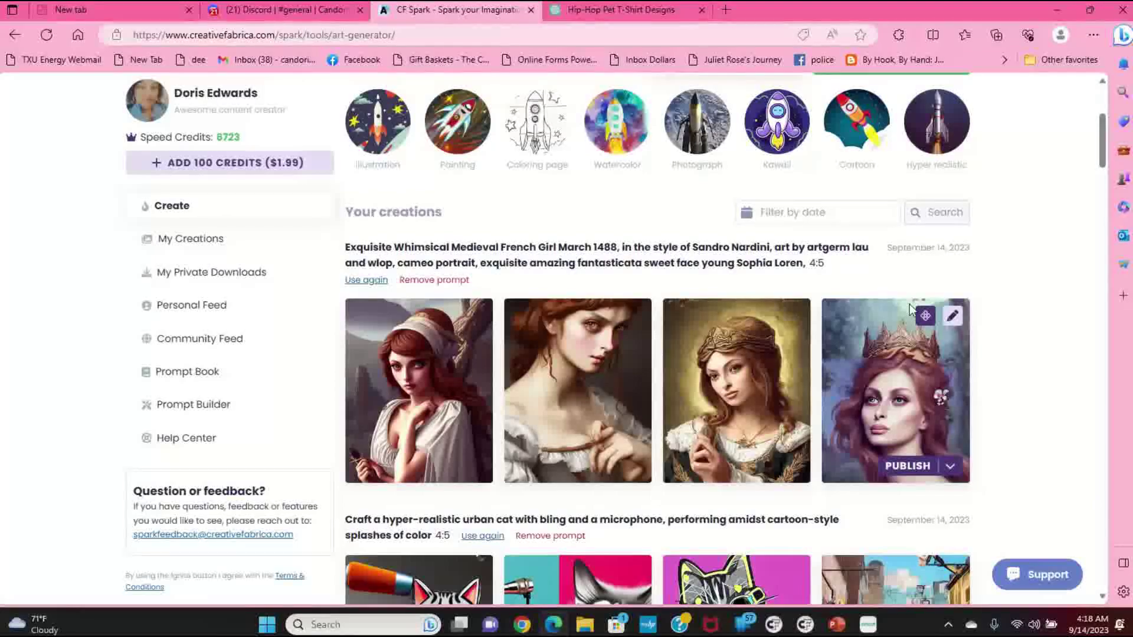
click(956, 319)
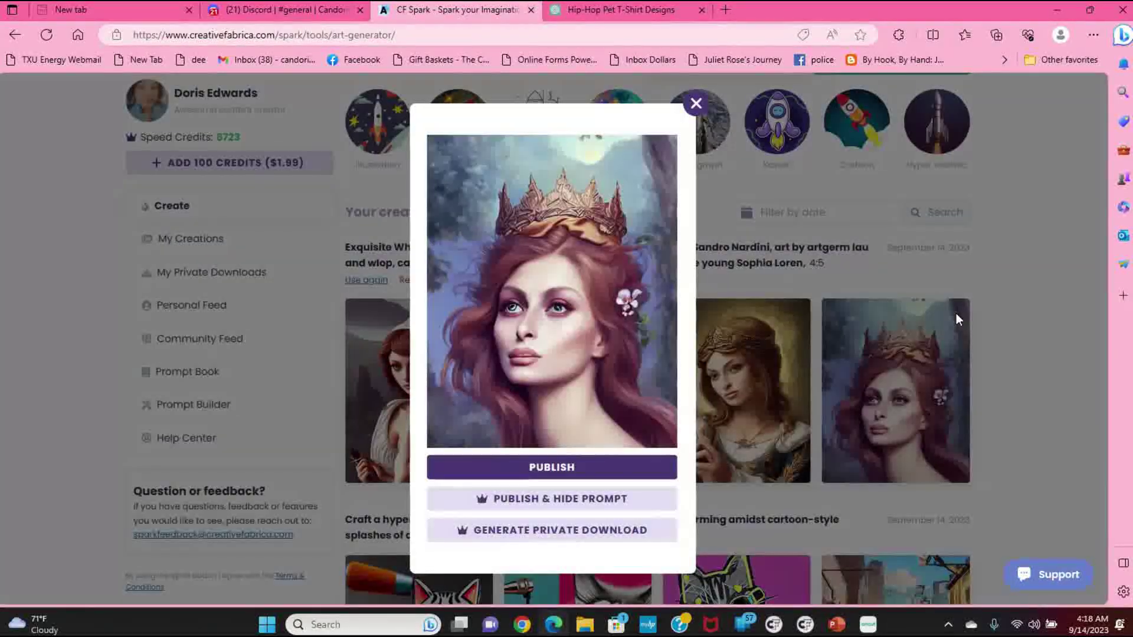
click(790, 288)
click(479, 321)
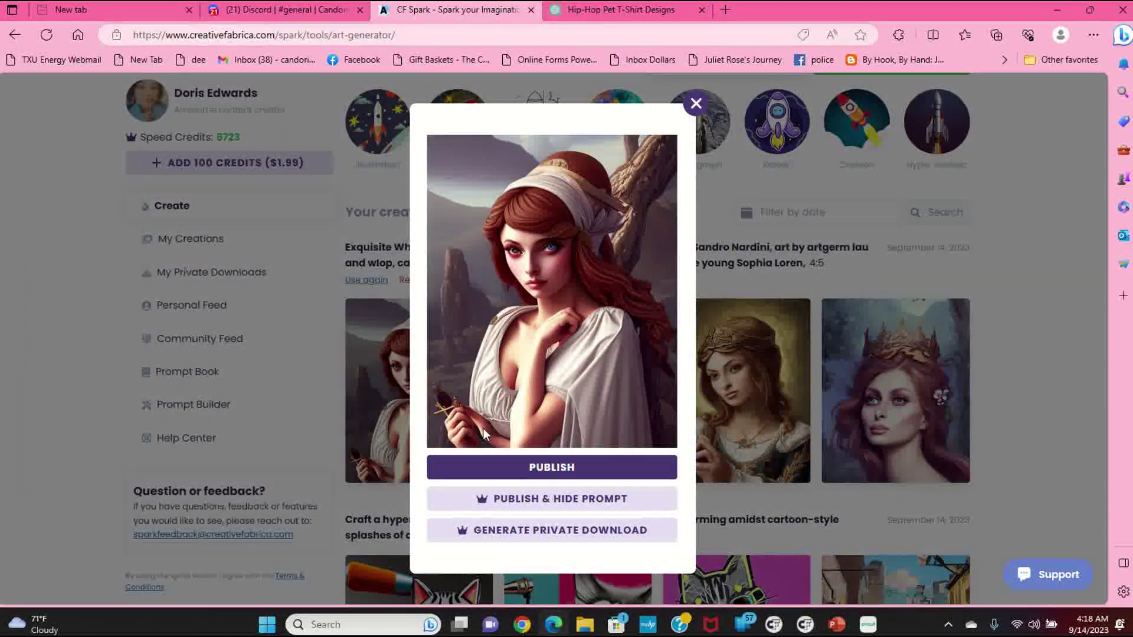
click(784, 263)
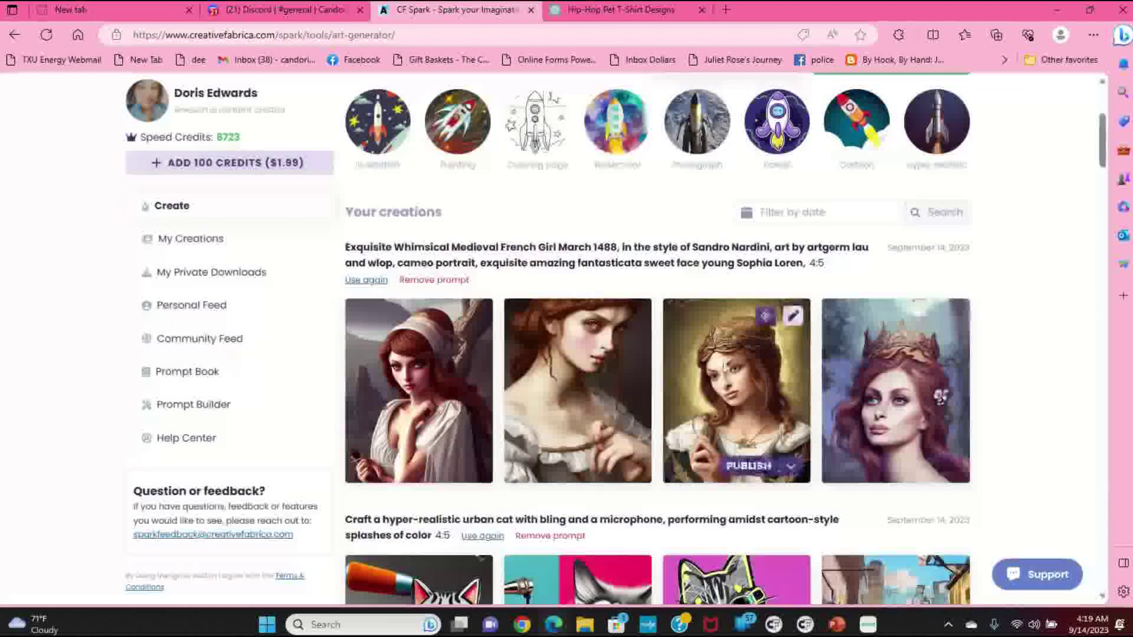
Remove "March 1488" and the surplus spaces after "French Girl," from the prompt, and generate a new set of images.
scroll(582, 286, up, 4)
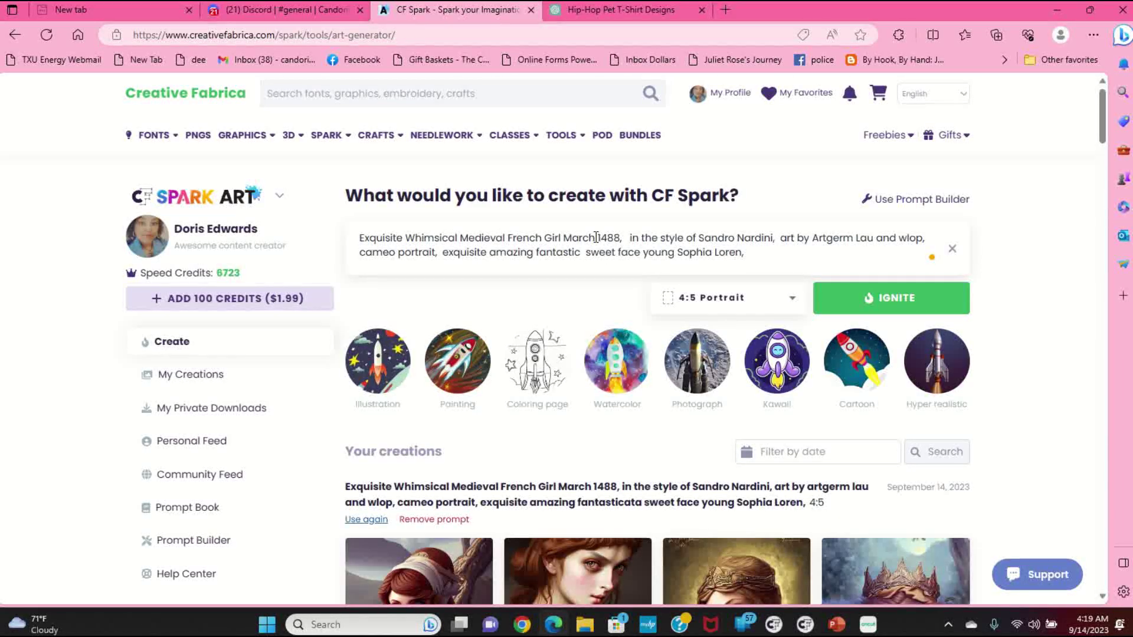
drag(597, 237, 619, 240)
click(595, 238)
drag(600, 240, 610, 240)
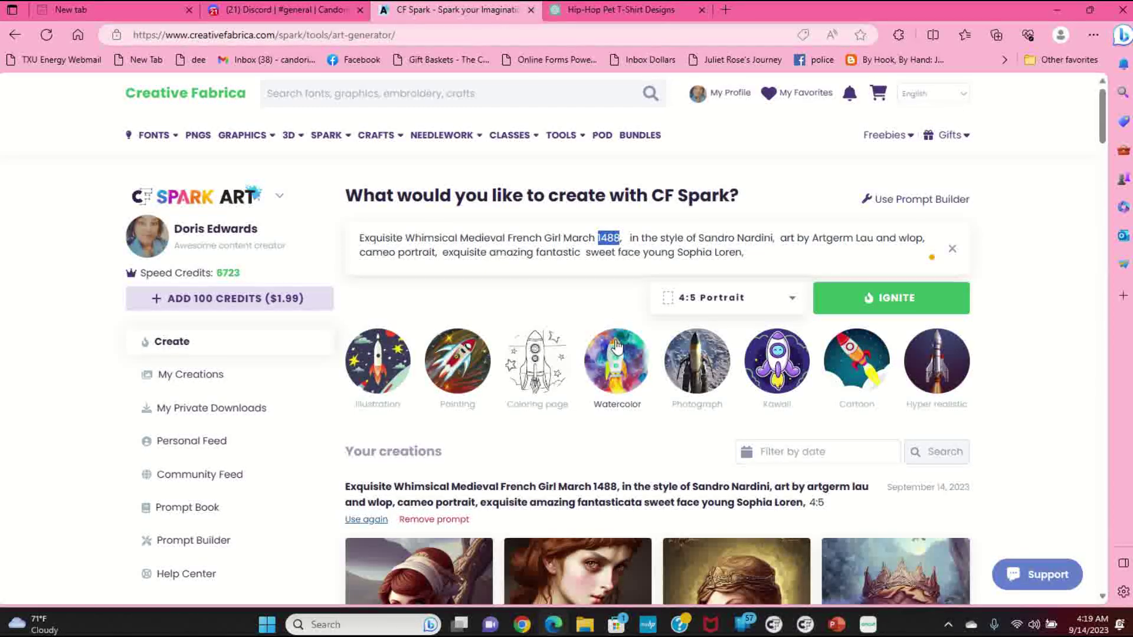
key(BackSpace)
key(BackSpace)
key(BackSpace)
key(BackSpace)
key(BackSpace)
key(BackSpace)
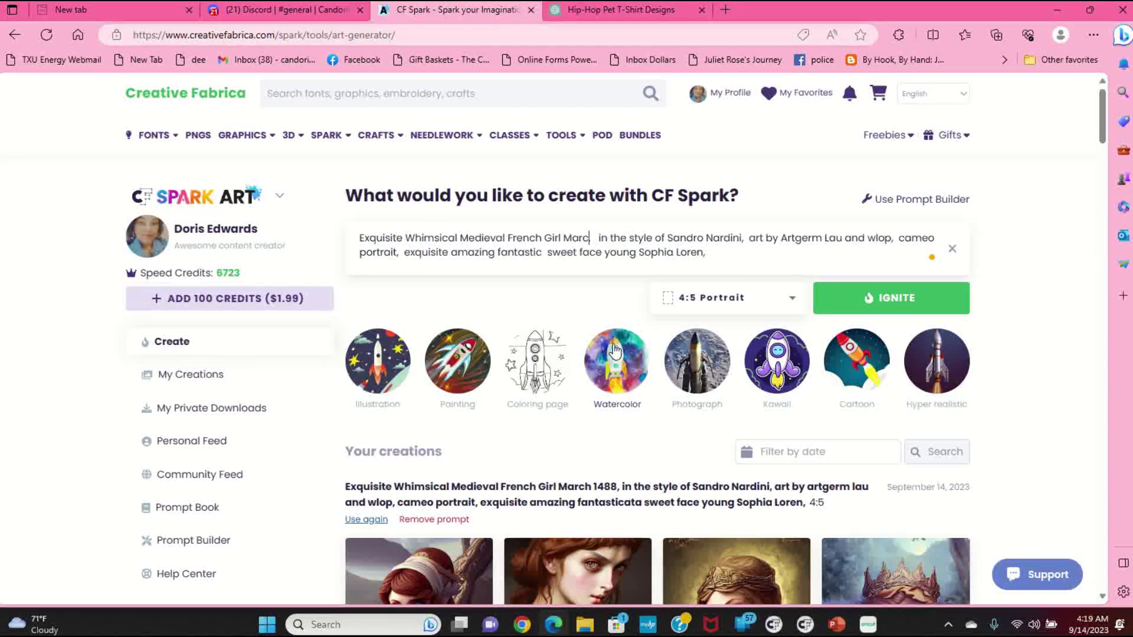
key(BackSpace)
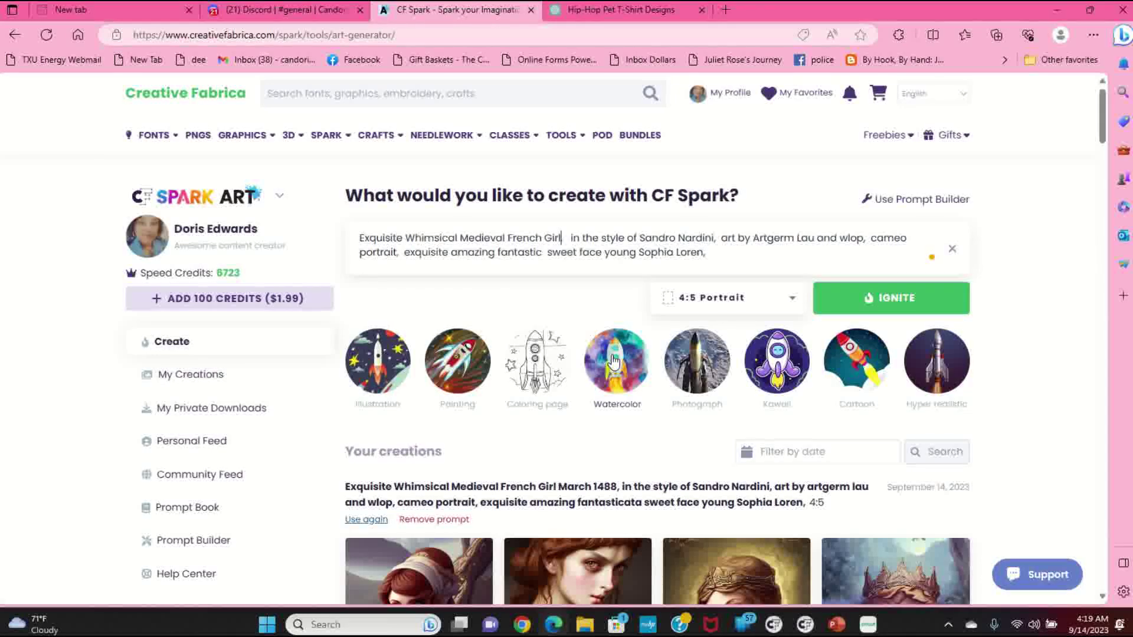
key(BackSpace)
key(Delete)
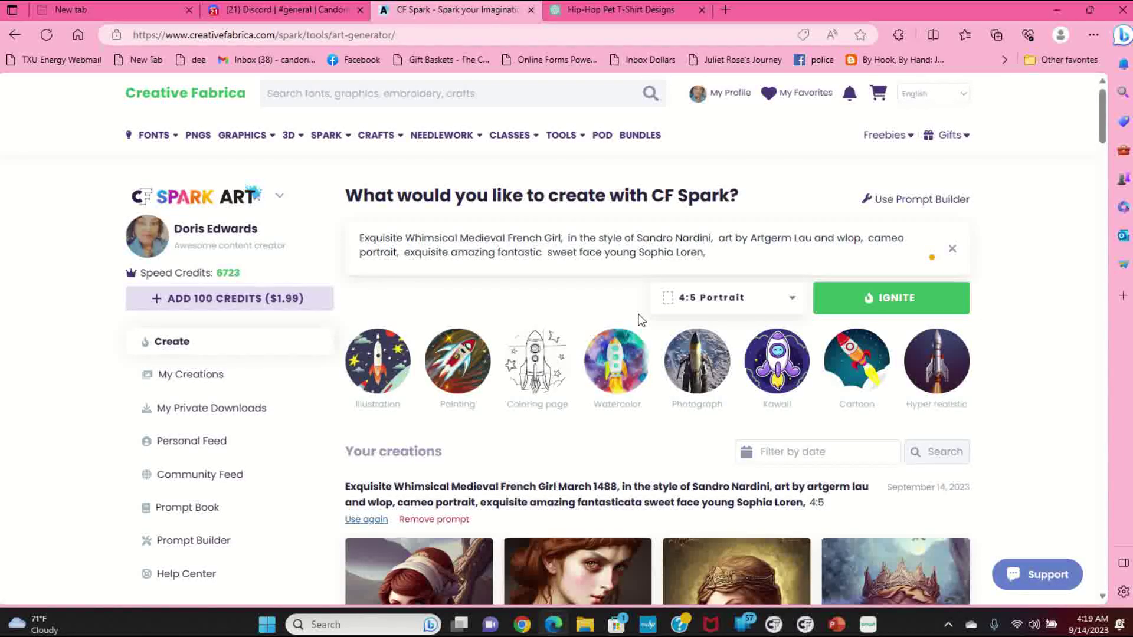
key(Delete)
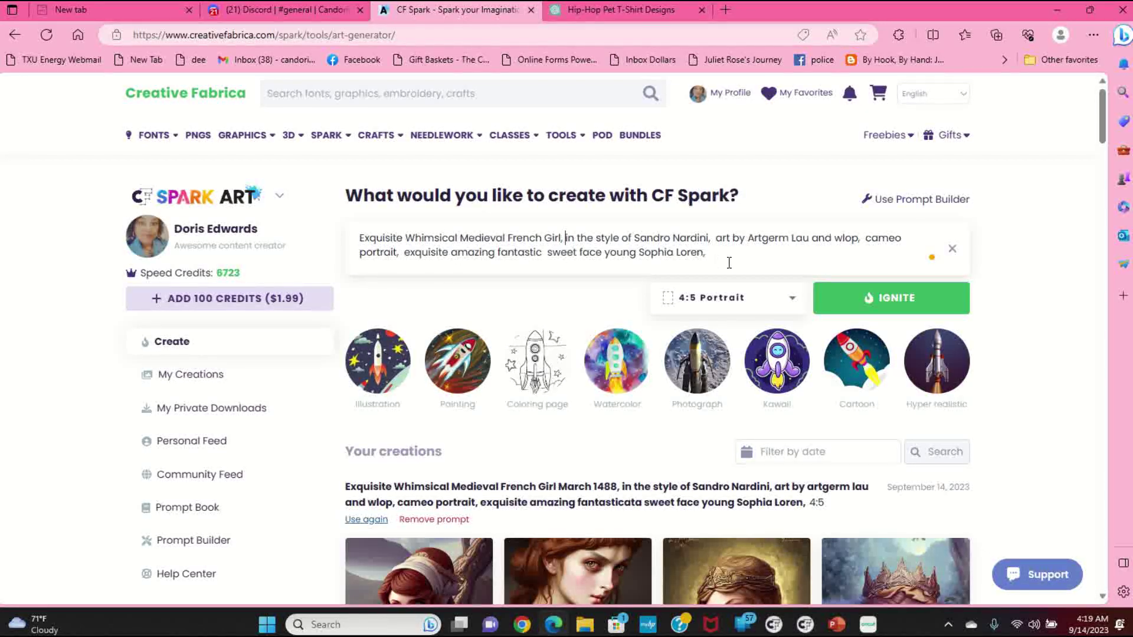
click(906, 299)
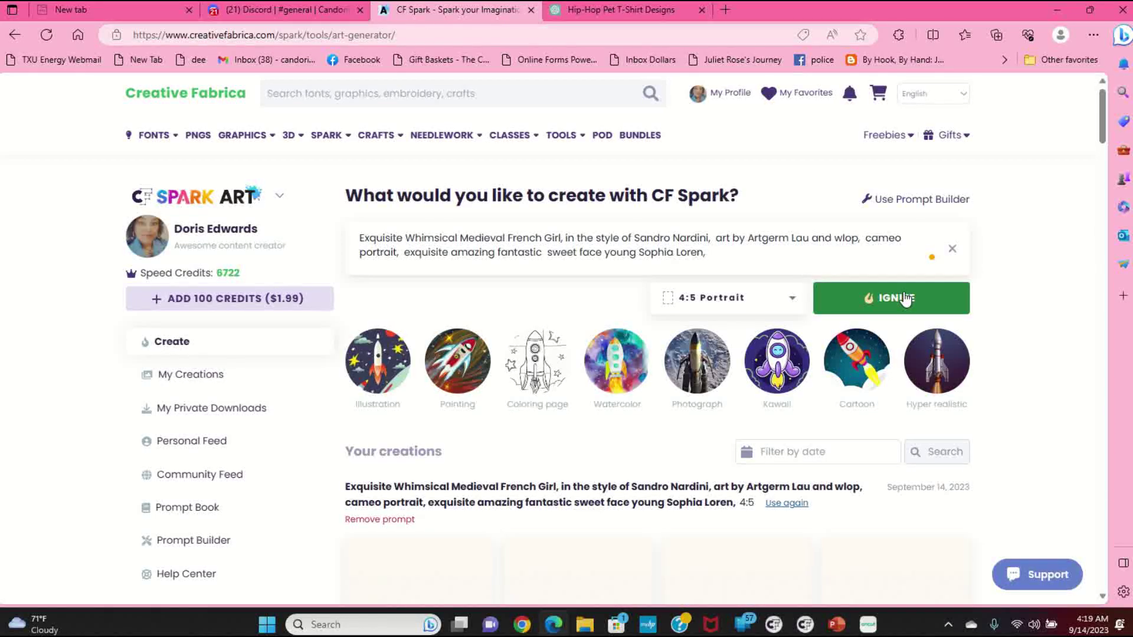
Publish the newly generated image of the girl with braids, hiding its prompt.
scroll(752, 337, down, 4)
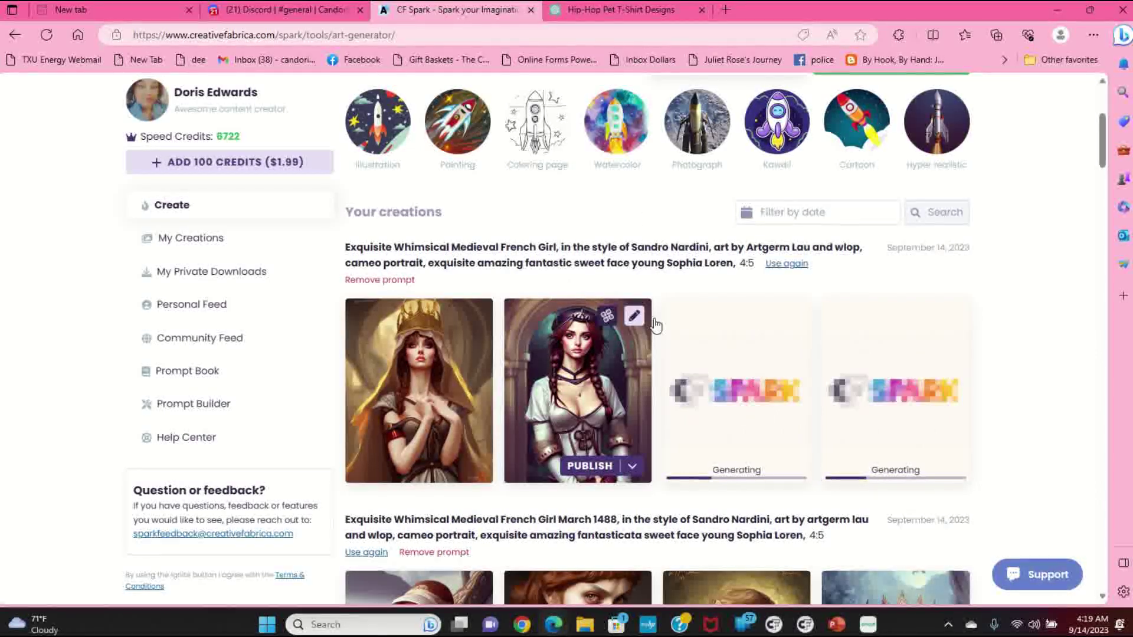
click(635, 314)
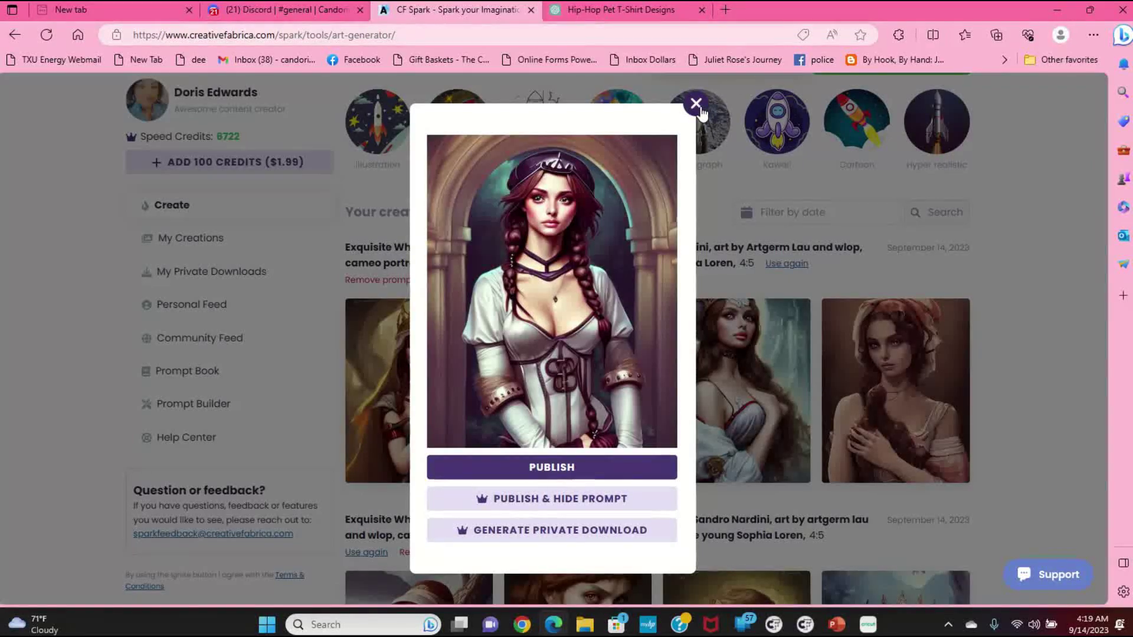
click(549, 501)
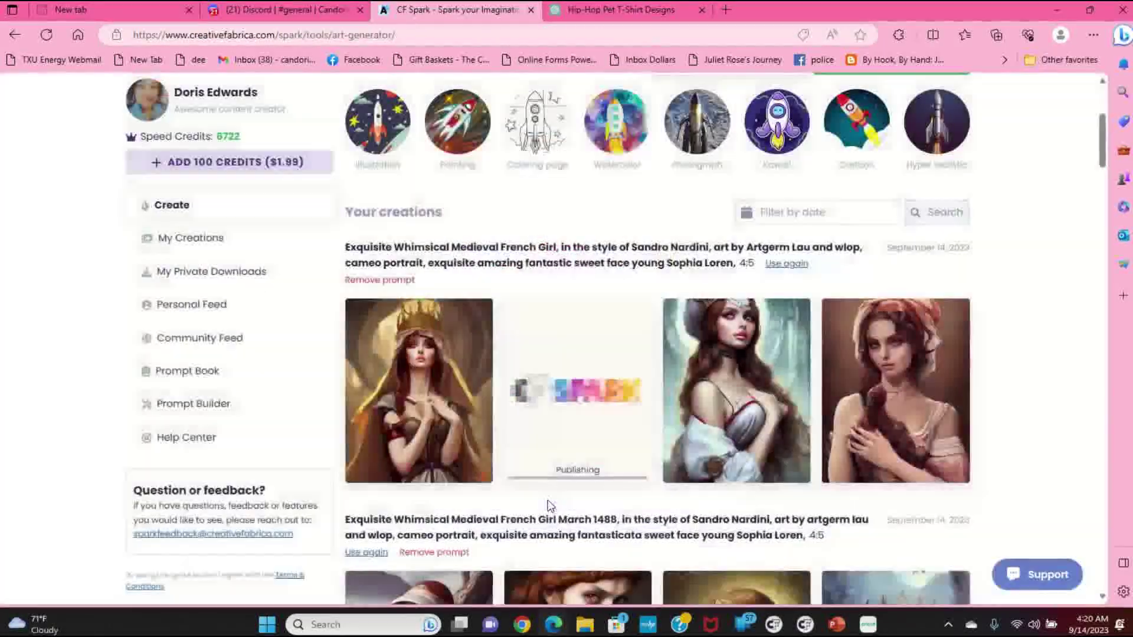
Examine enlarged previews of the third and fourth images in the newly generated set.
click(798, 319)
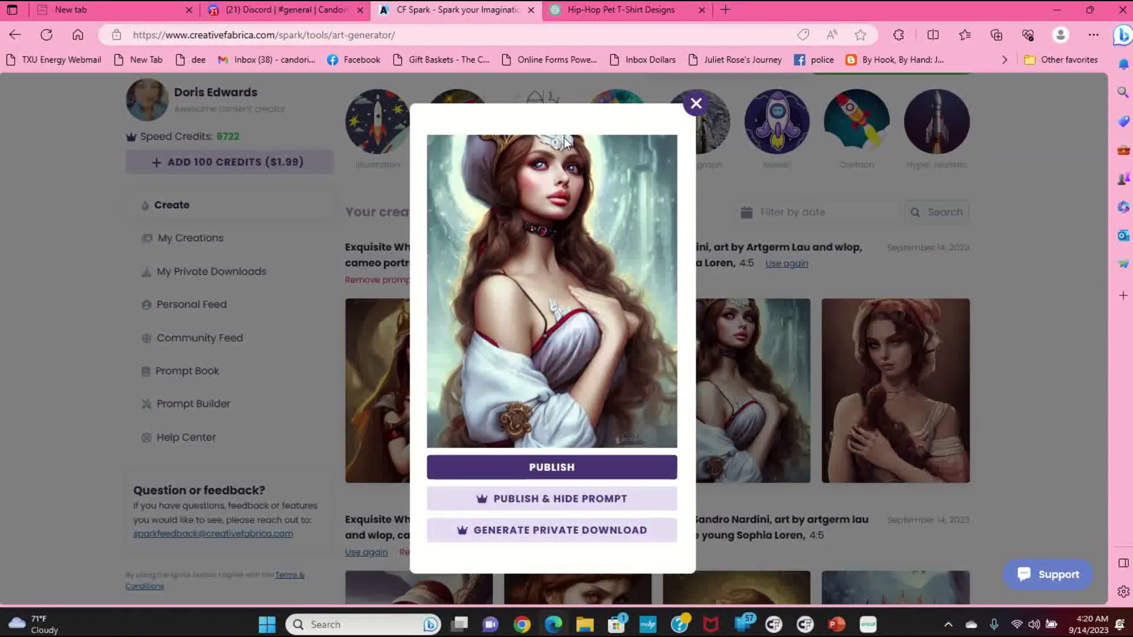
click(695, 105)
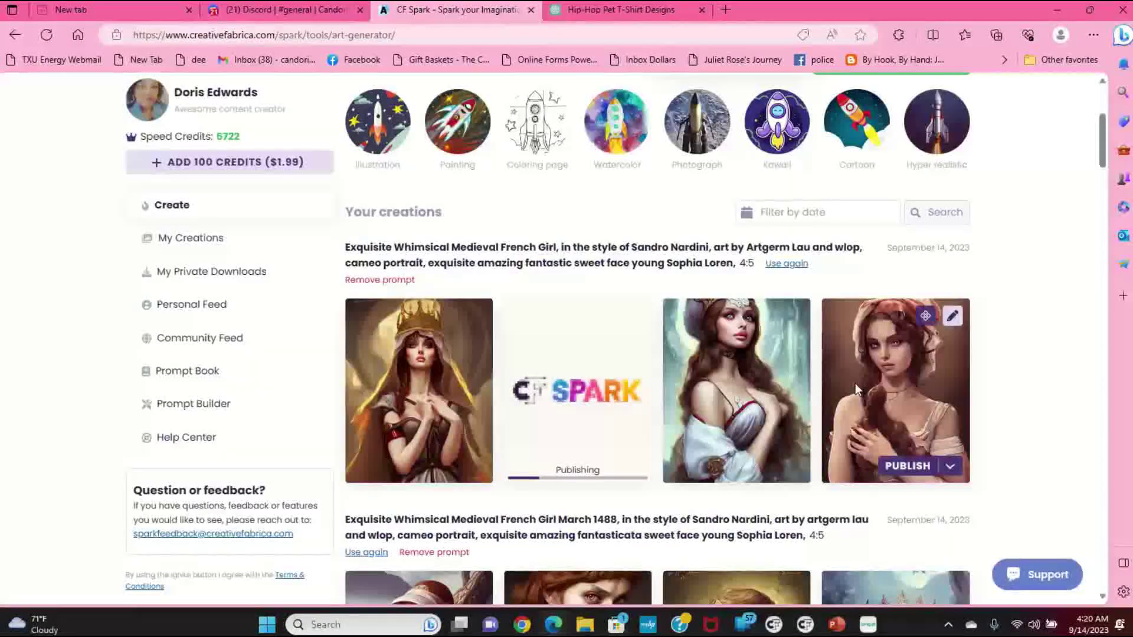
click(953, 317)
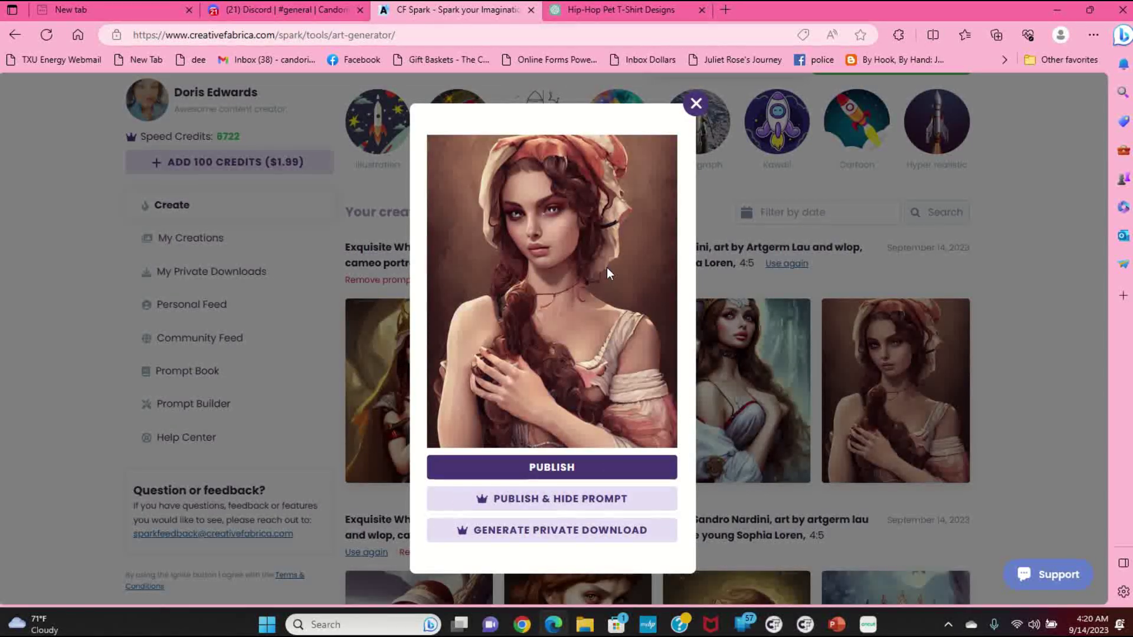
click(694, 105)
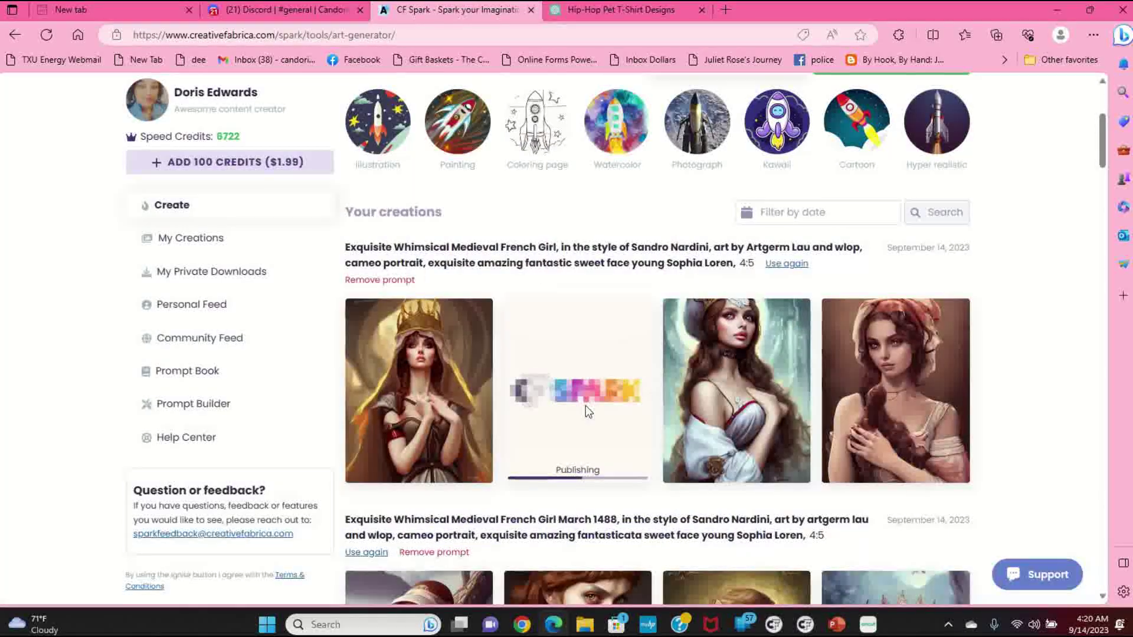
Publish the first image of the set, the hooded girl with the gold crown, hiding its prompt.
click(478, 321)
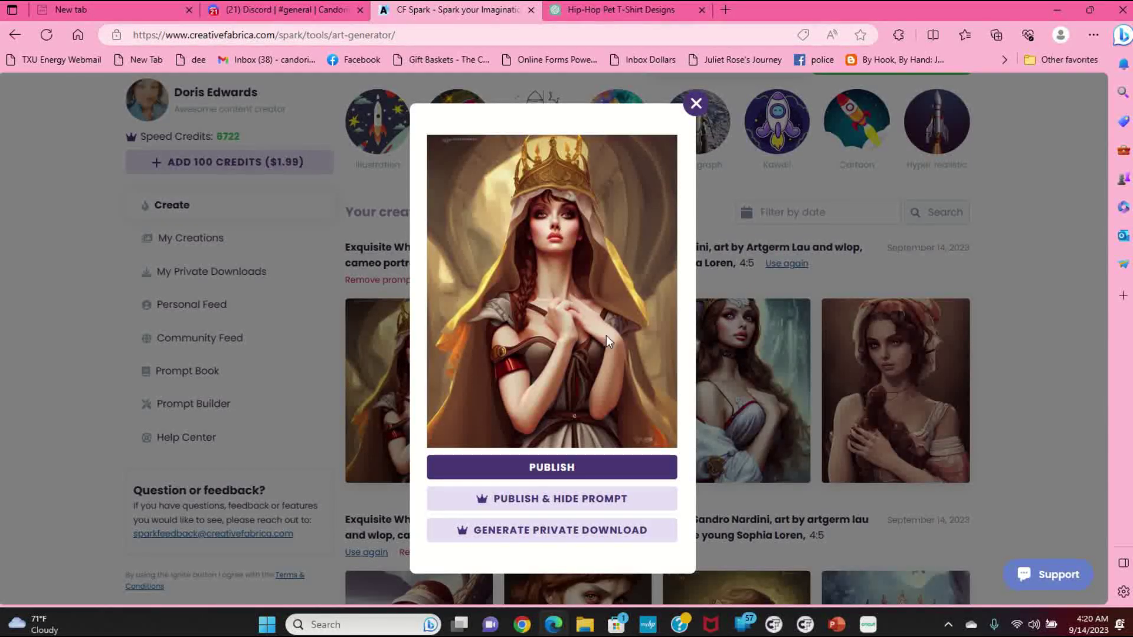
click(606, 502)
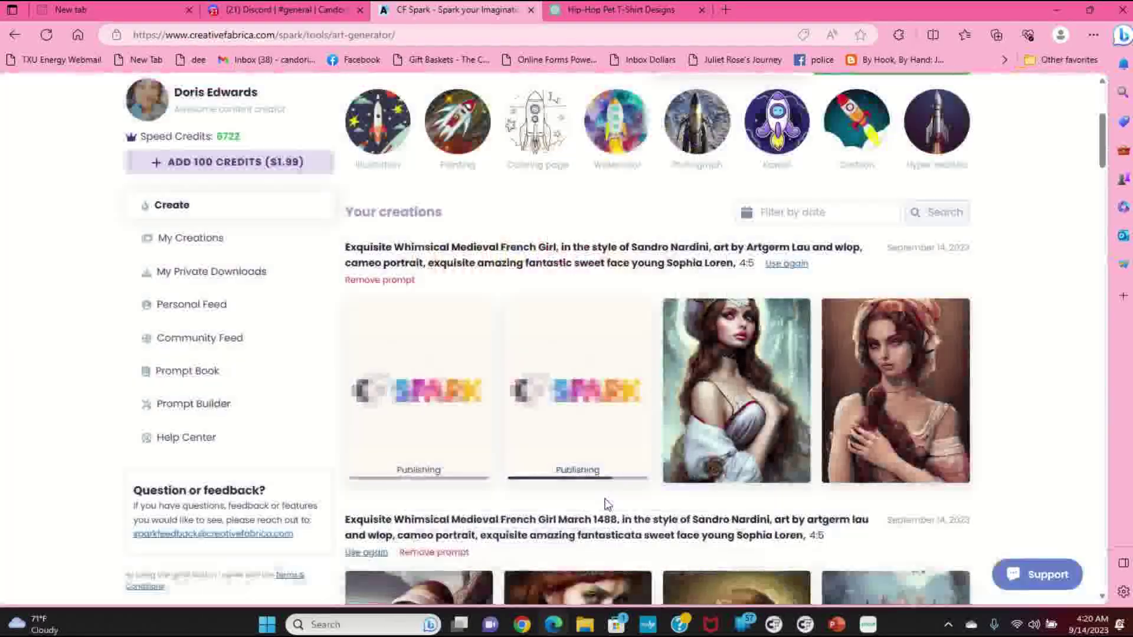
Remove the extra space after "fantastic" in the prompt.
scroll(790, 349, up, 2)
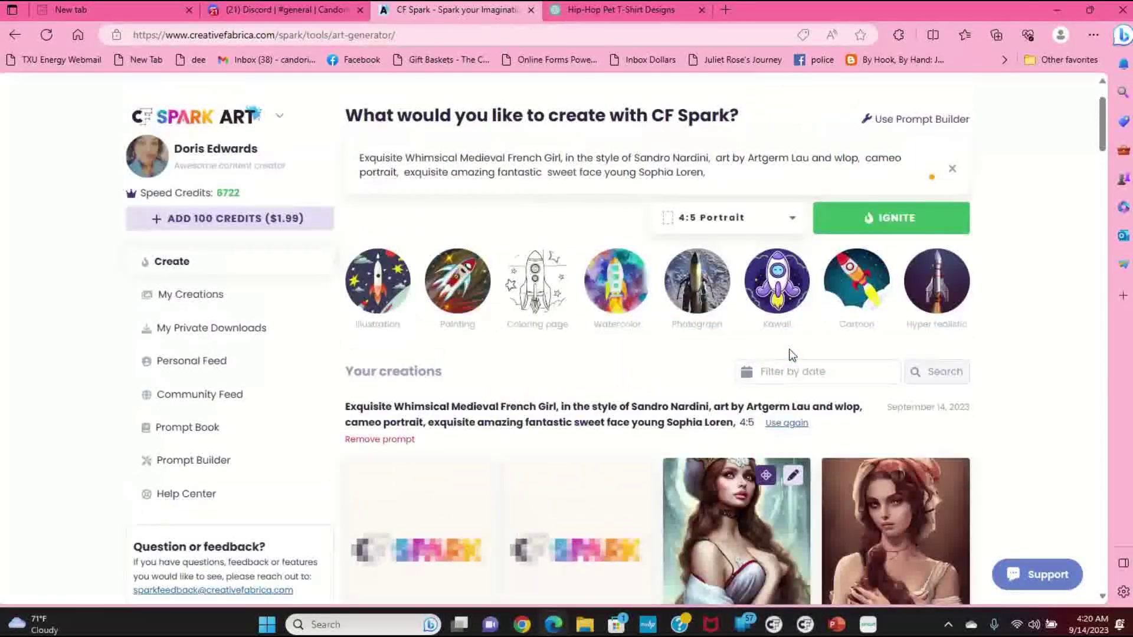
scroll(789, 349, up, 1)
scroll(790, 348, down, 8)
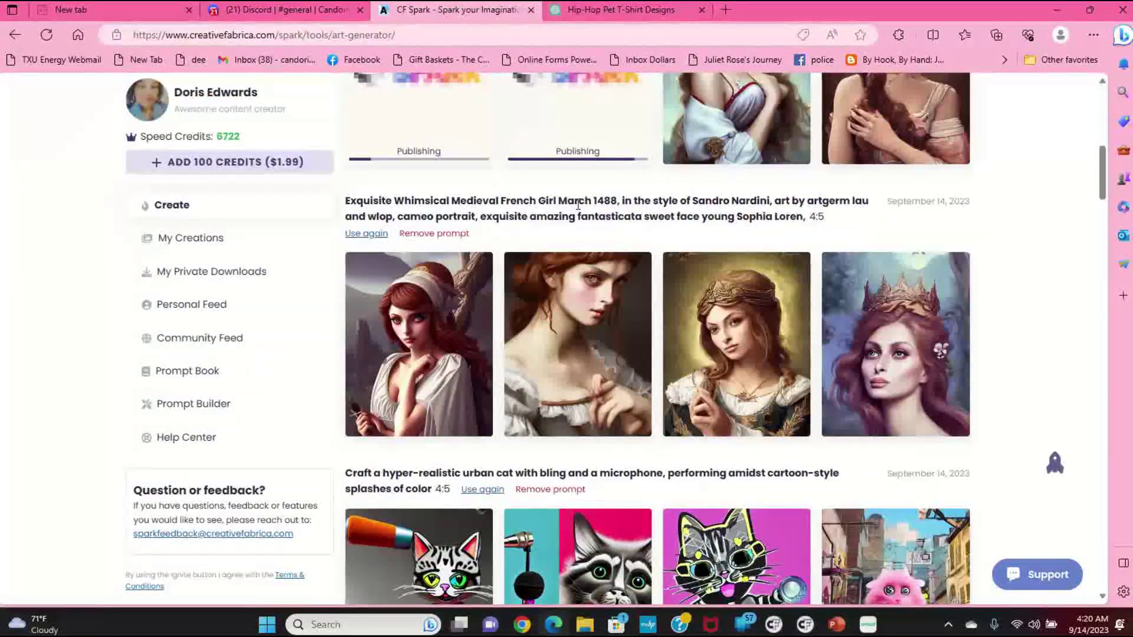
scroll(685, 371, up, 7)
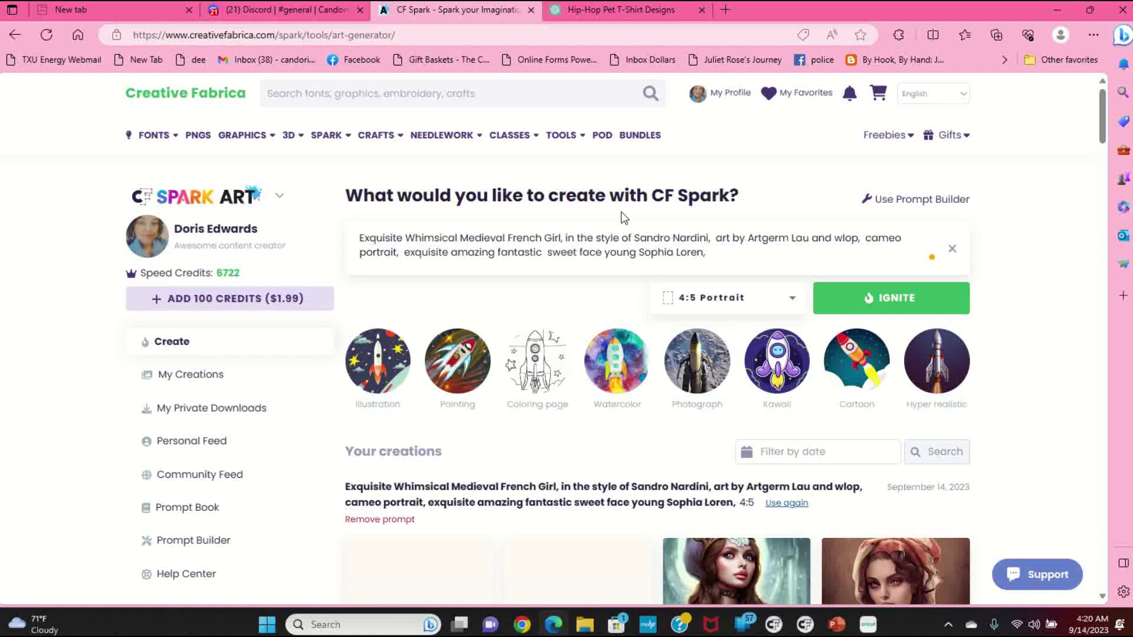
key(BackSpace)
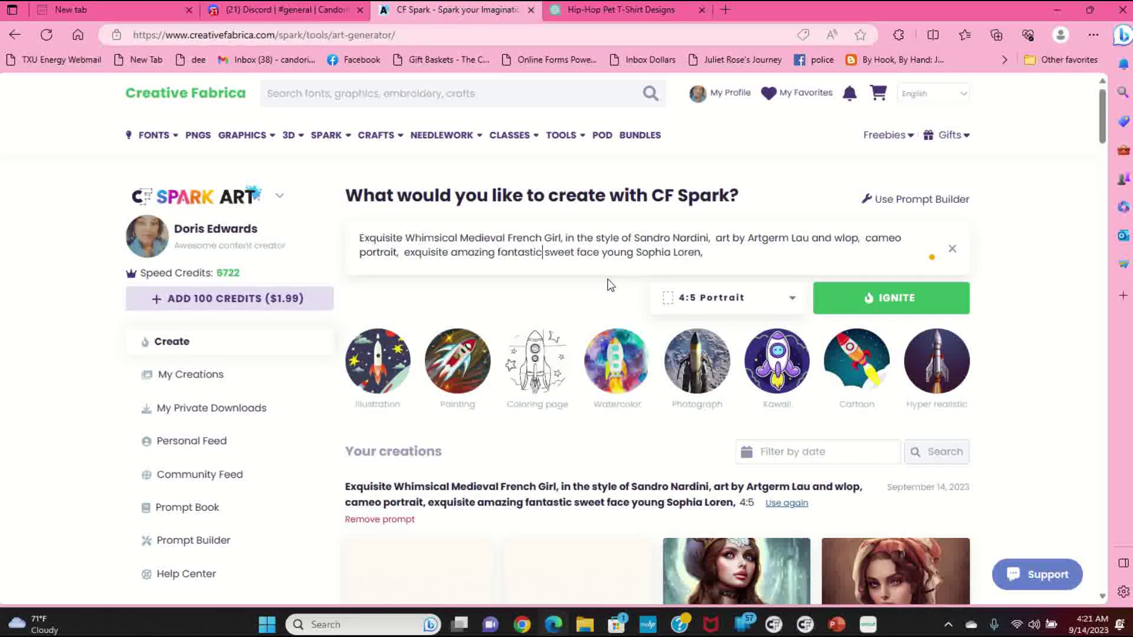
Replace "Sophia Loren" with "beyonce" in the prompt and generate images from it.
click(637, 253)
drag(661, 253, 701, 252)
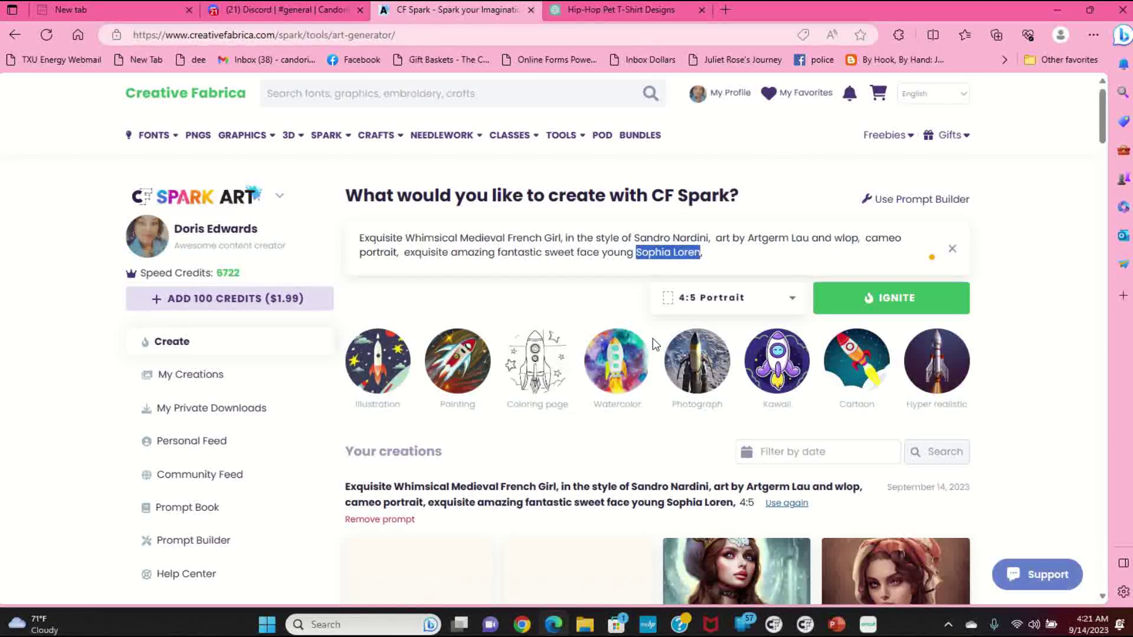
text(b)
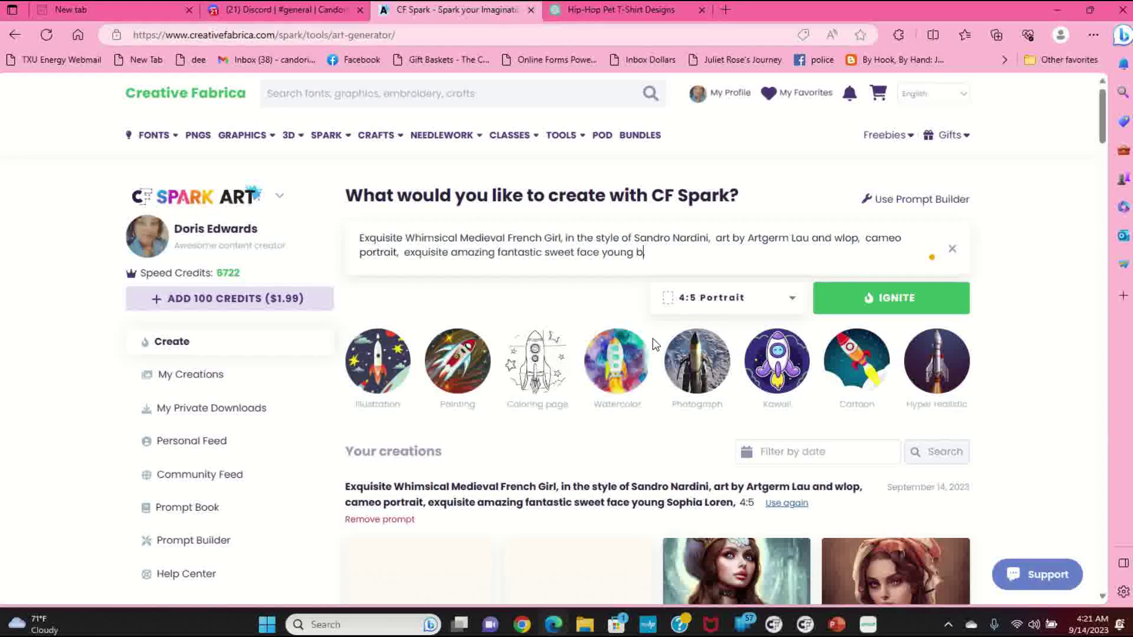
text(eyonce,)
click(942, 306)
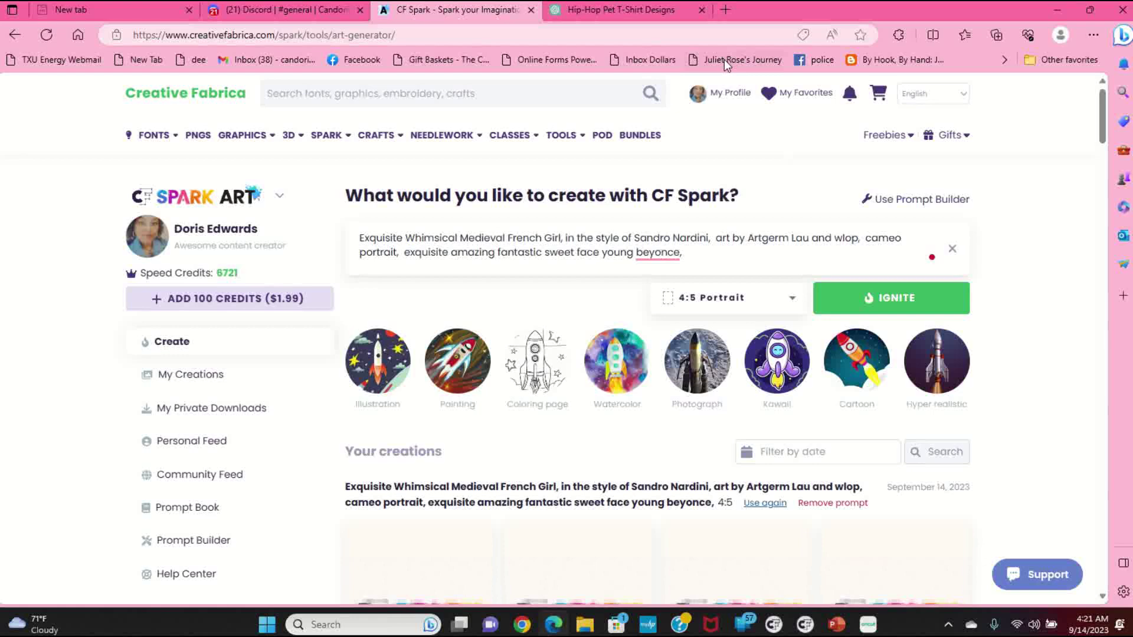
Examine enlarged previews of the second, third and first images generated from the "young beyonce" prompt.
scroll(588, 374, down, 4)
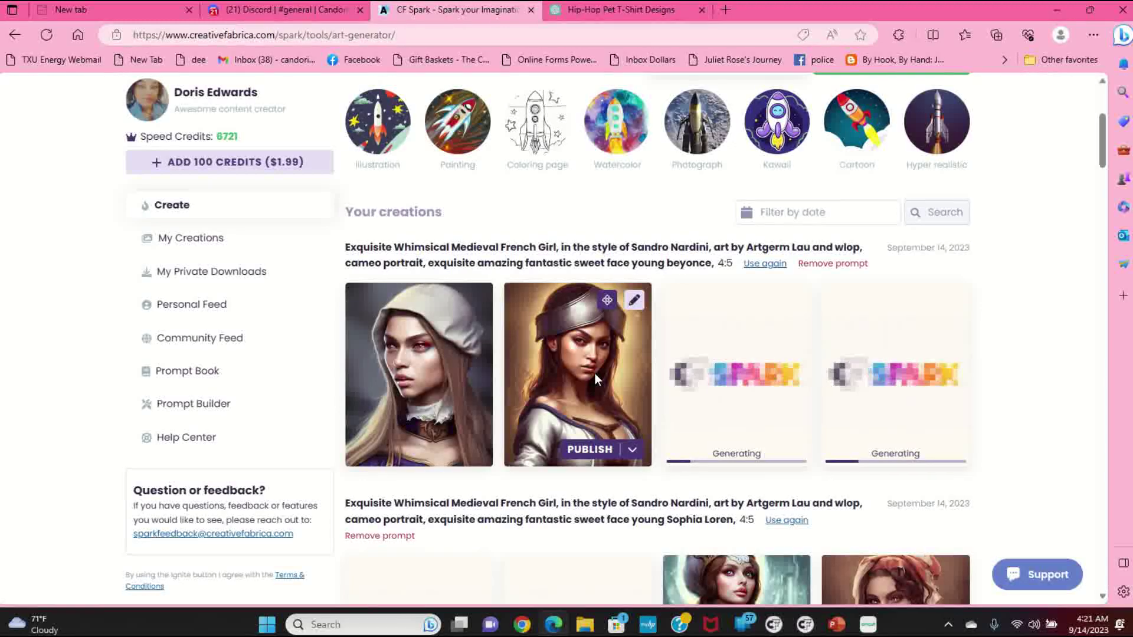
click(636, 312)
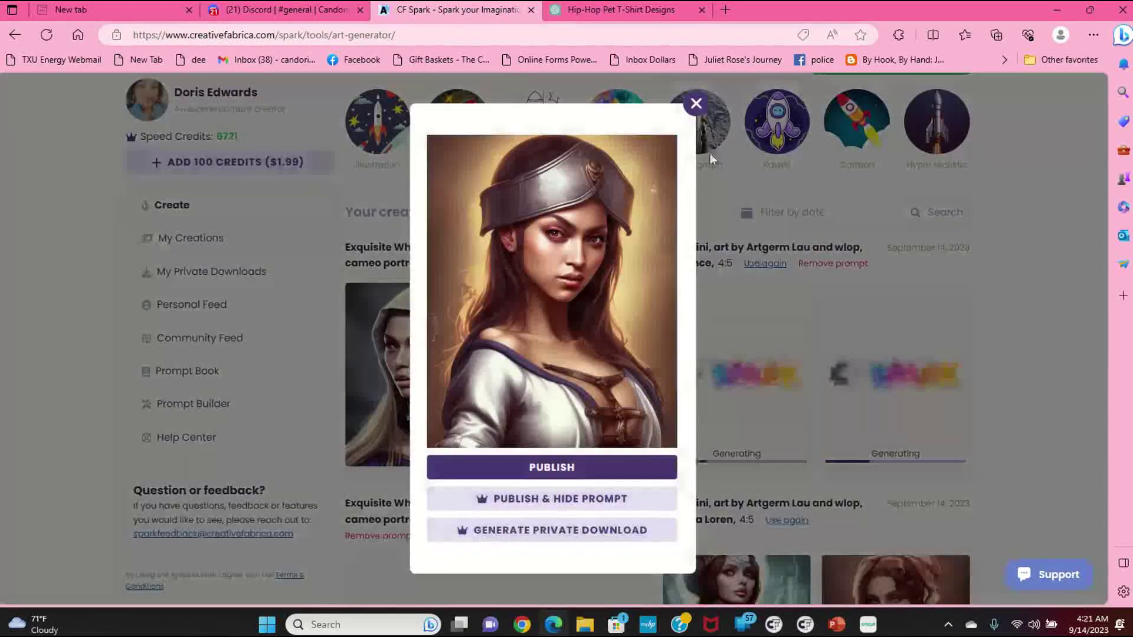
click(696, 104)
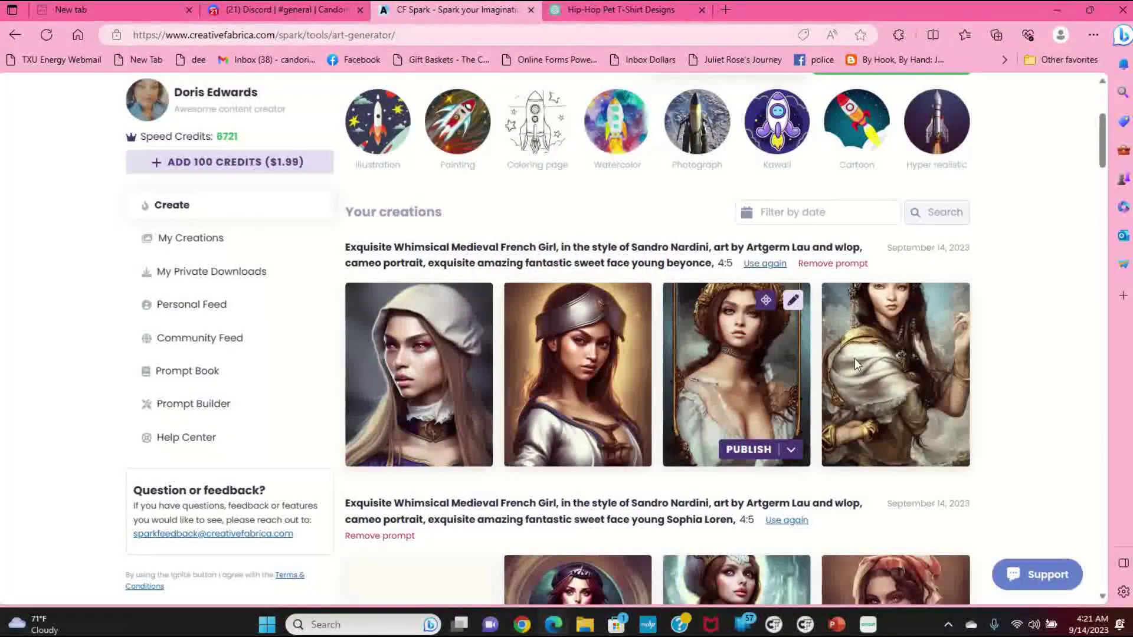
click(794, 301)
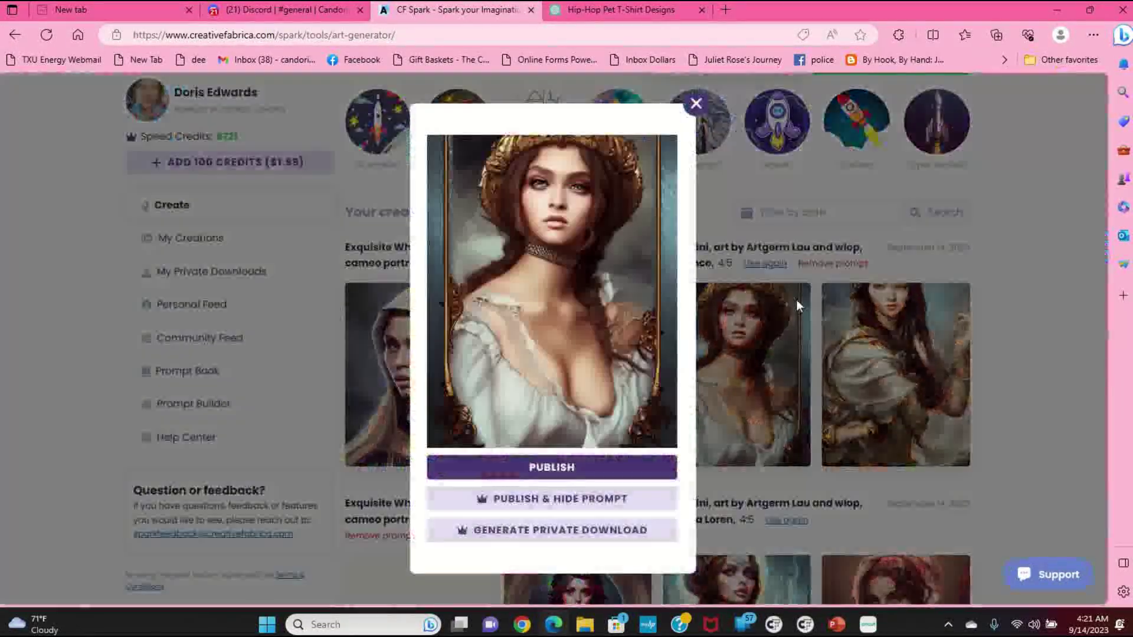
click(990, 296)
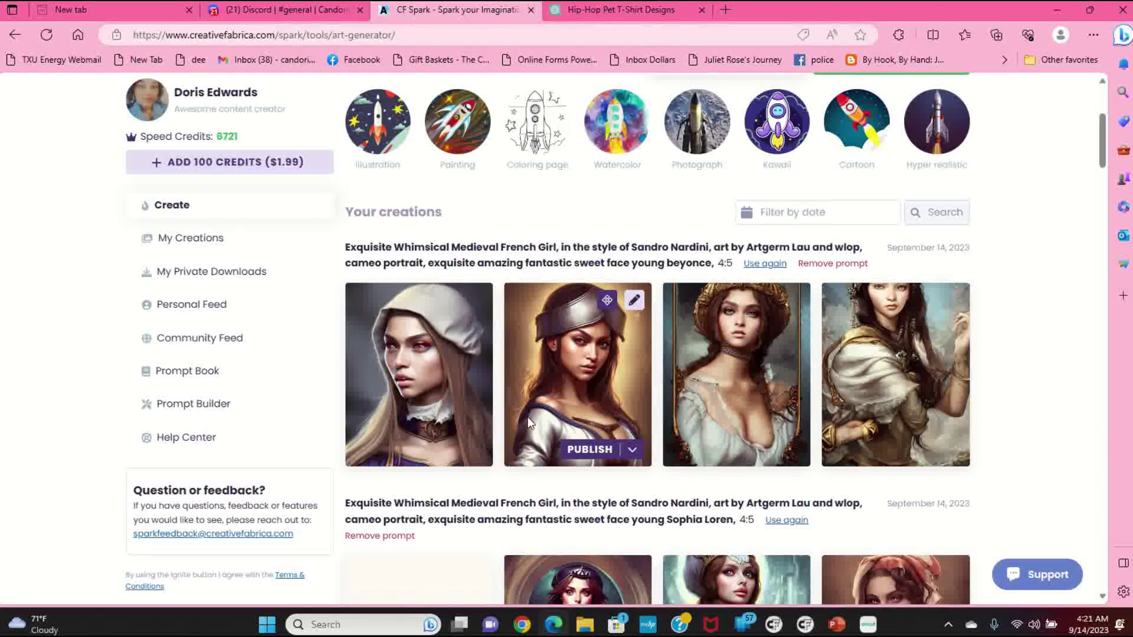
click(475, 311)
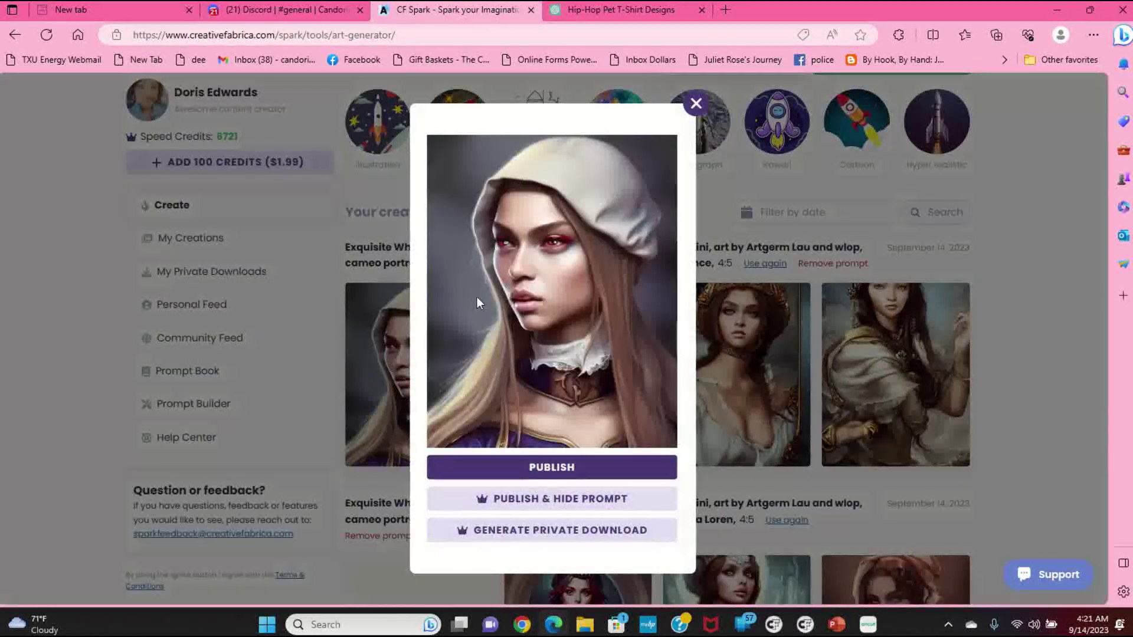
Close the enlarged preview and copy the entire "young beyonce" prompt from the prompt box.
click(1016, 331)
scroll(727, 463, up, 4)
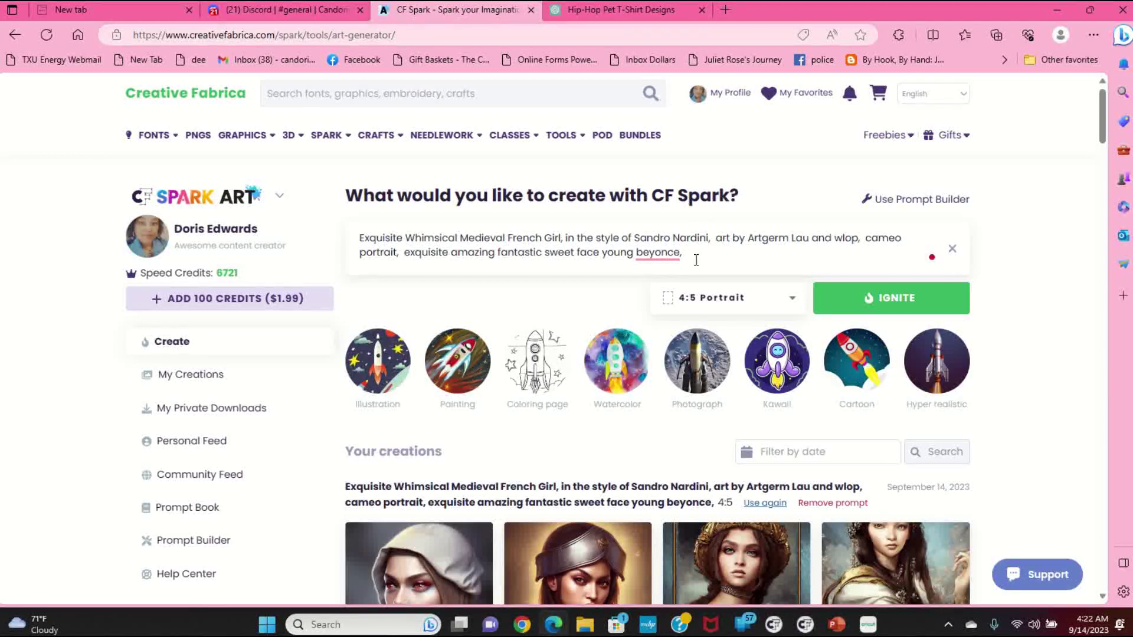
mouse_move(680, 254)
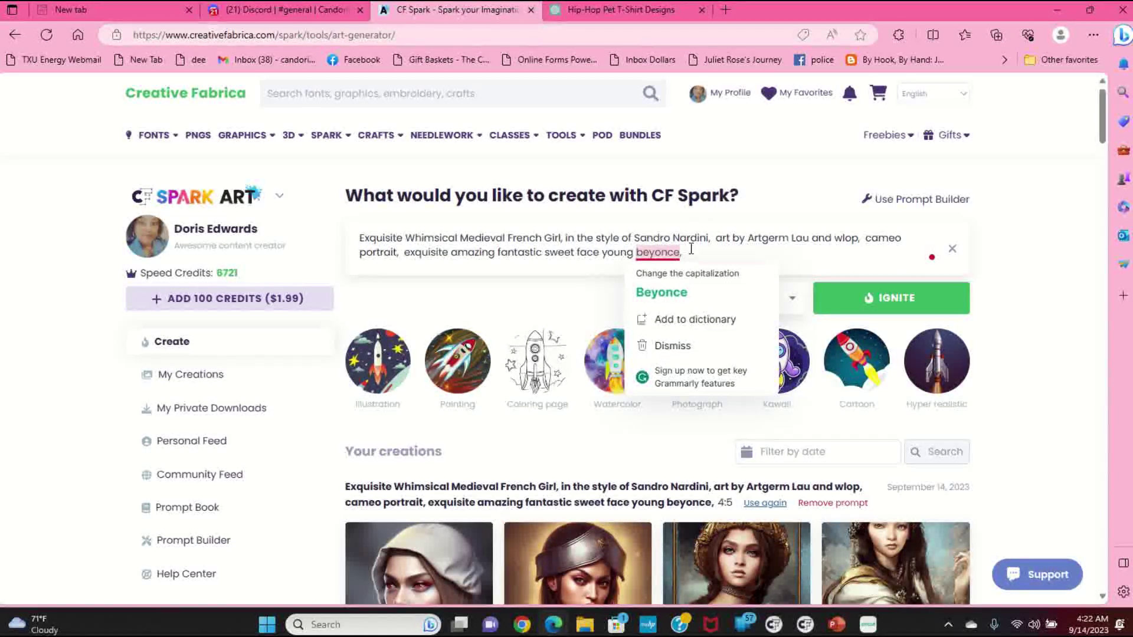
drag(707, 253, 352, 242)
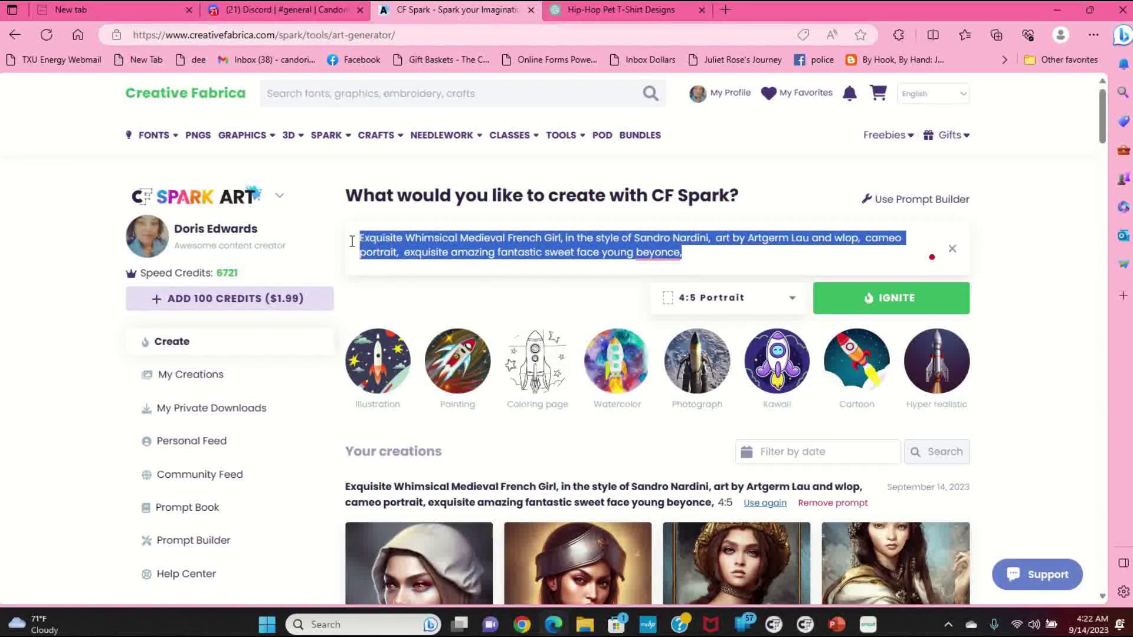
right_click(423, 256)
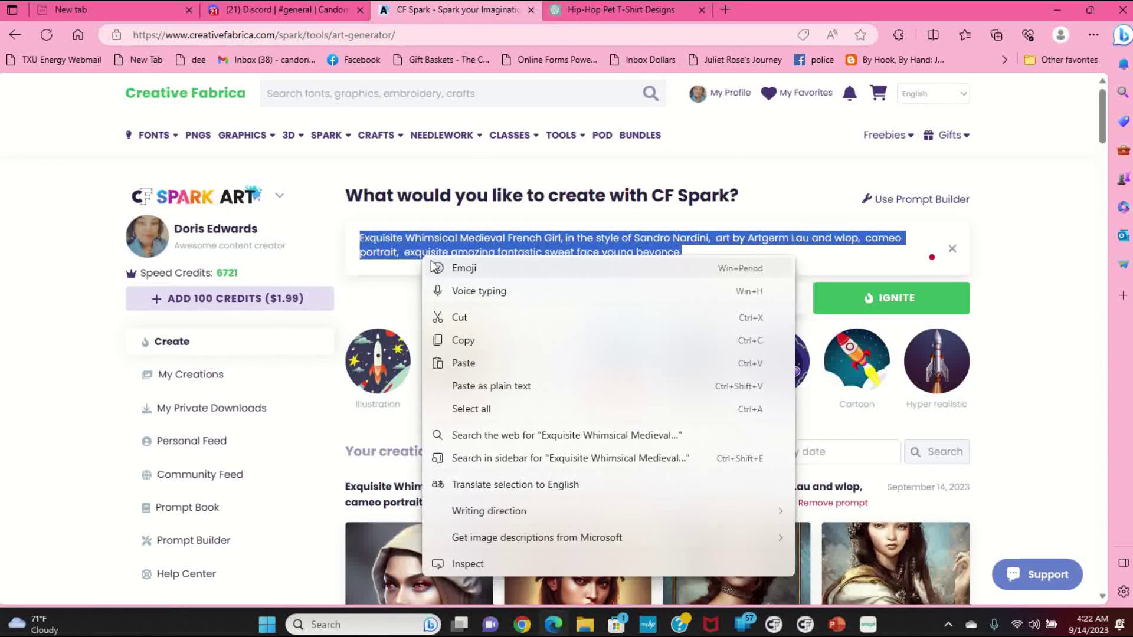
click(476, 340)
Switch to ChatGPT and copy "Please create 10 prompts for me" from the earlier request into a new message.
click(644, 12)
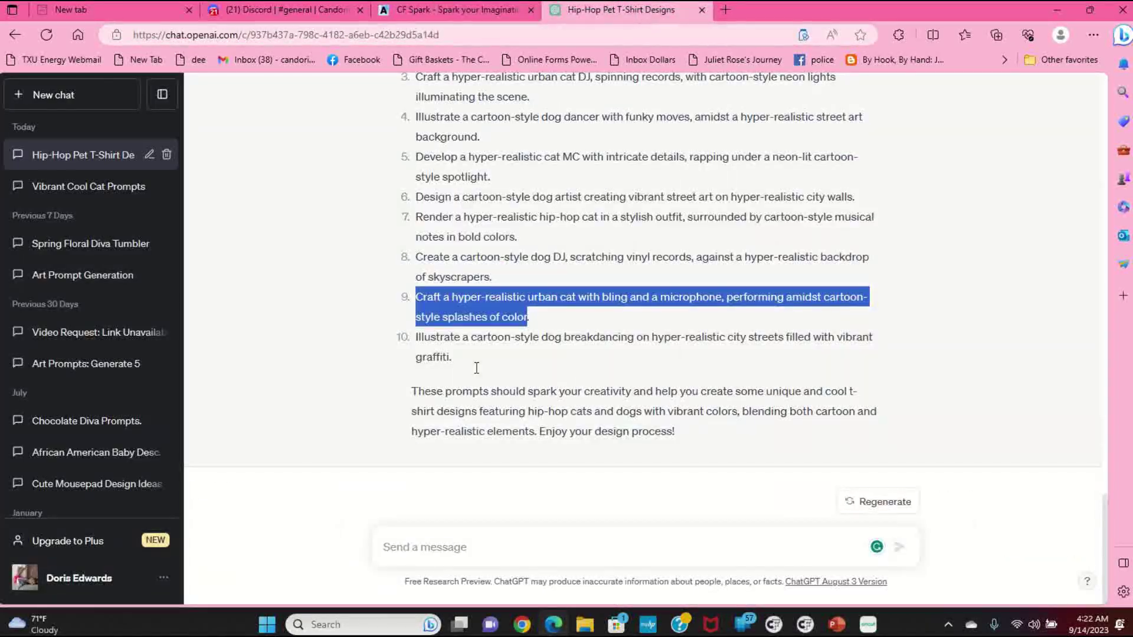
scroll(872, 307, up, 8)
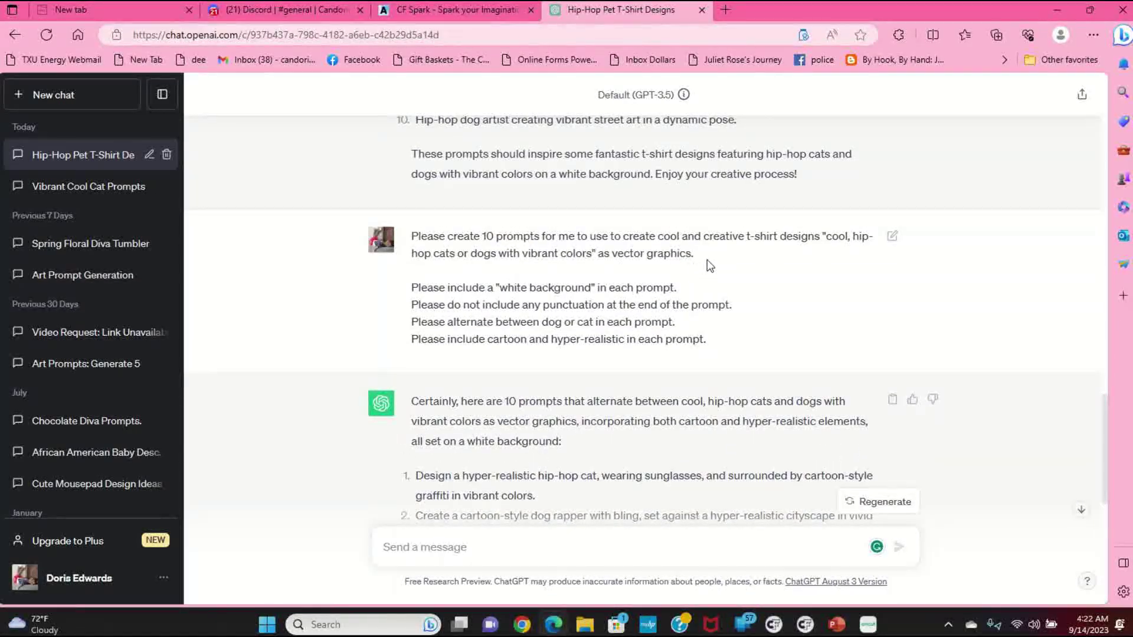
drag(412, 236, 600, 243)
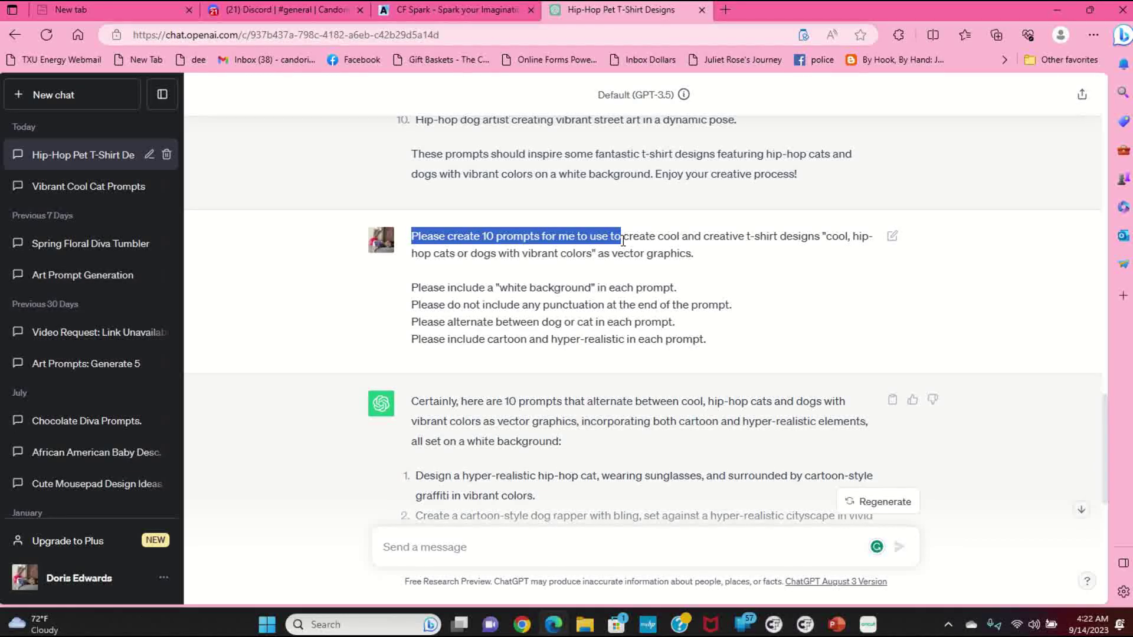
drag(612, 241, 574, 243)
right_click(565, 244)
click(610, 250)
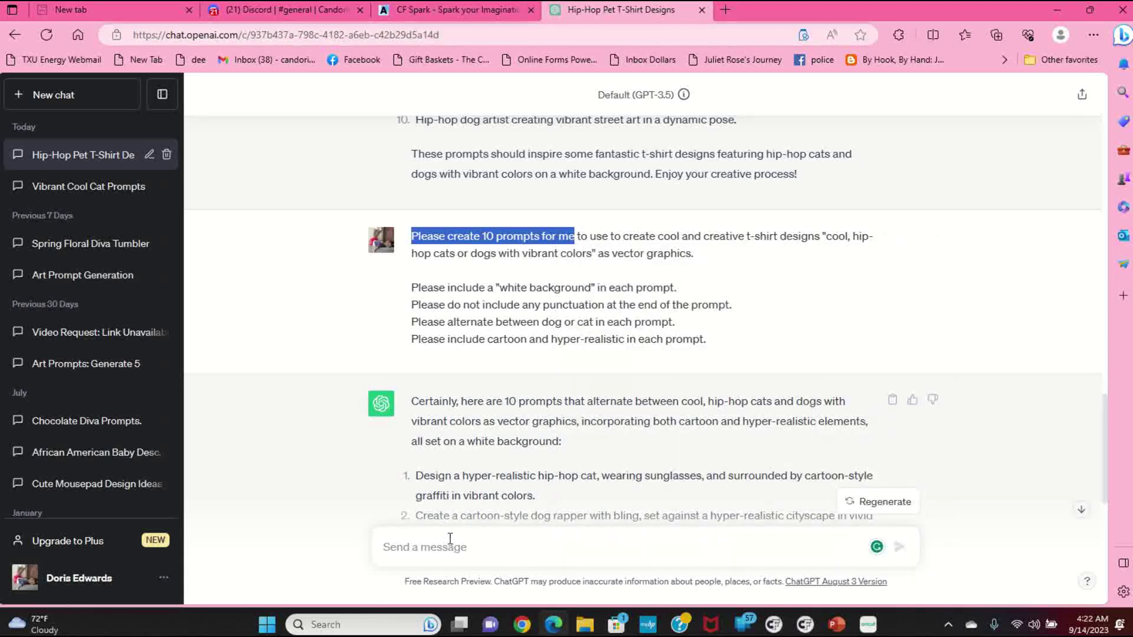
click(455, 546)
key(ctrl+v)
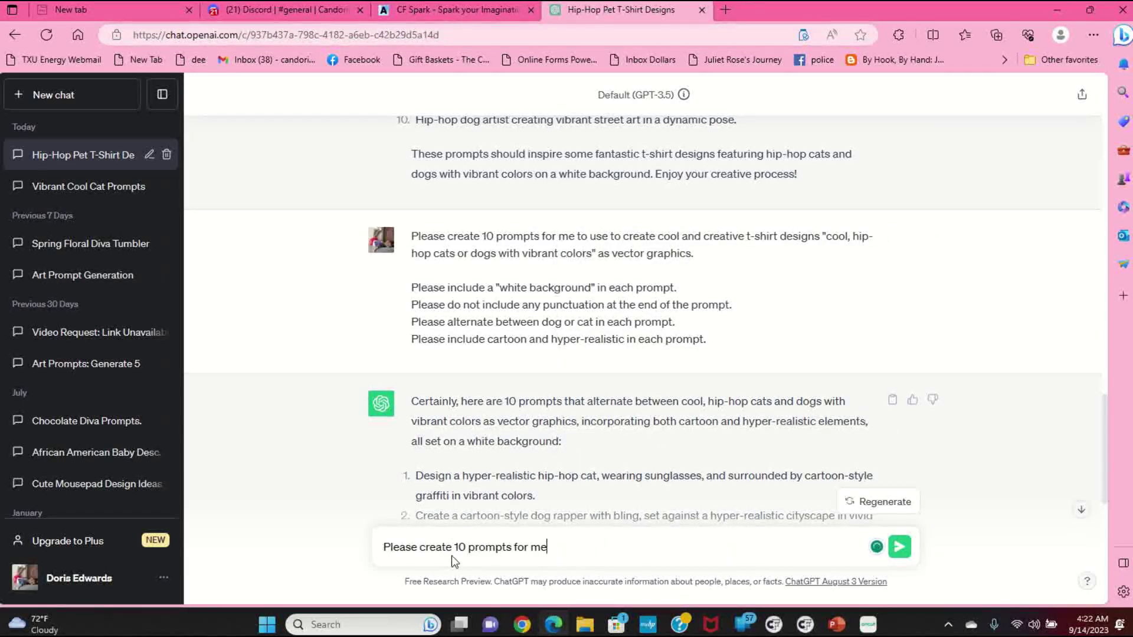
Edit the message to read "Please create 10 generate prompts for me." and send it.
click(467, 547)
text(generate)
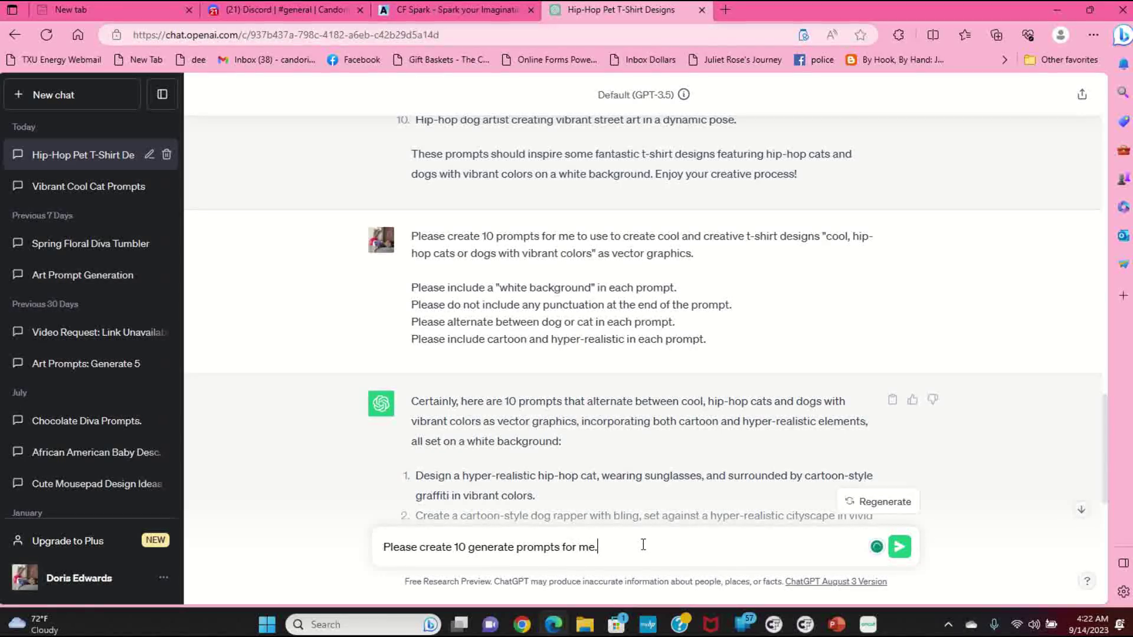
click(894, 549)
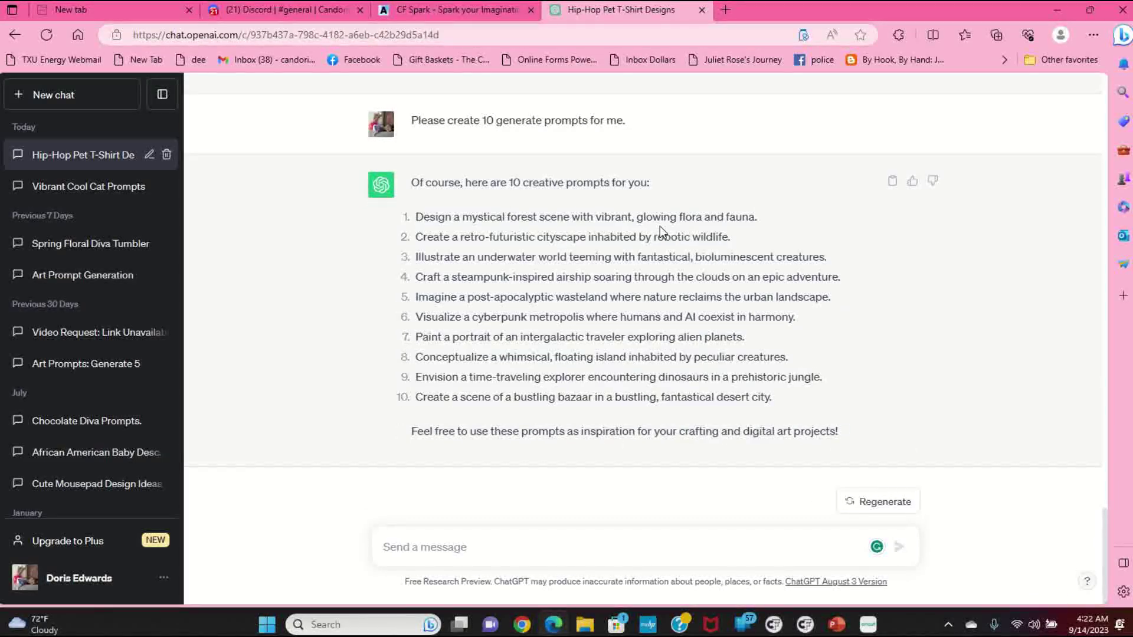
Copy the "young Sophia Loren" prompt from the creations in CF Spark into a new ChatGPT message.
click(453, 9)
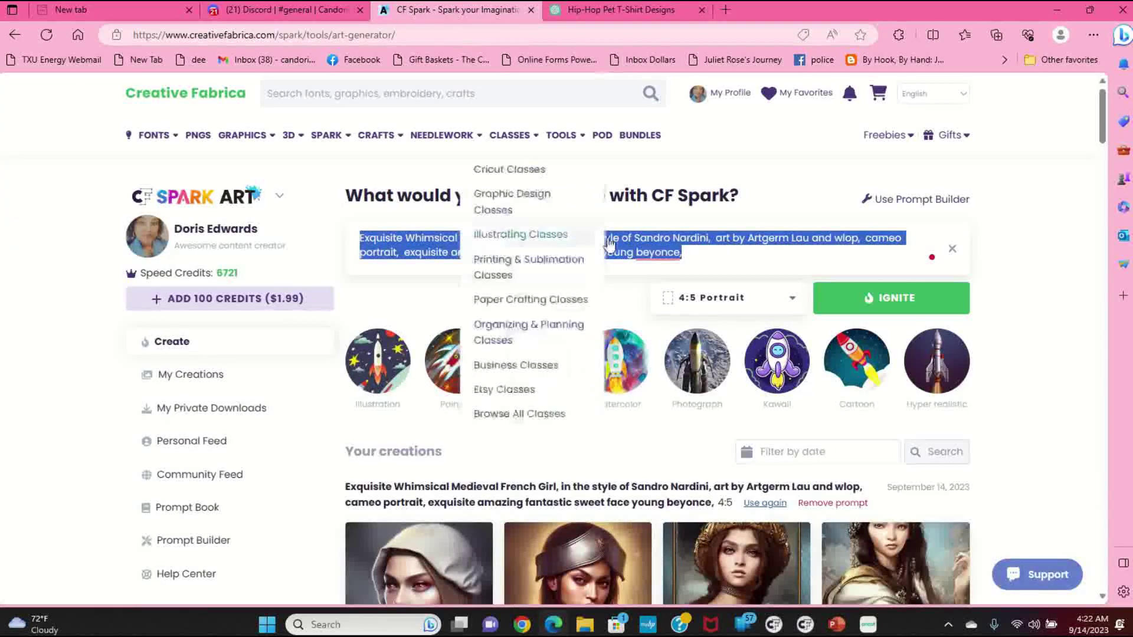
right_click(658, 252)
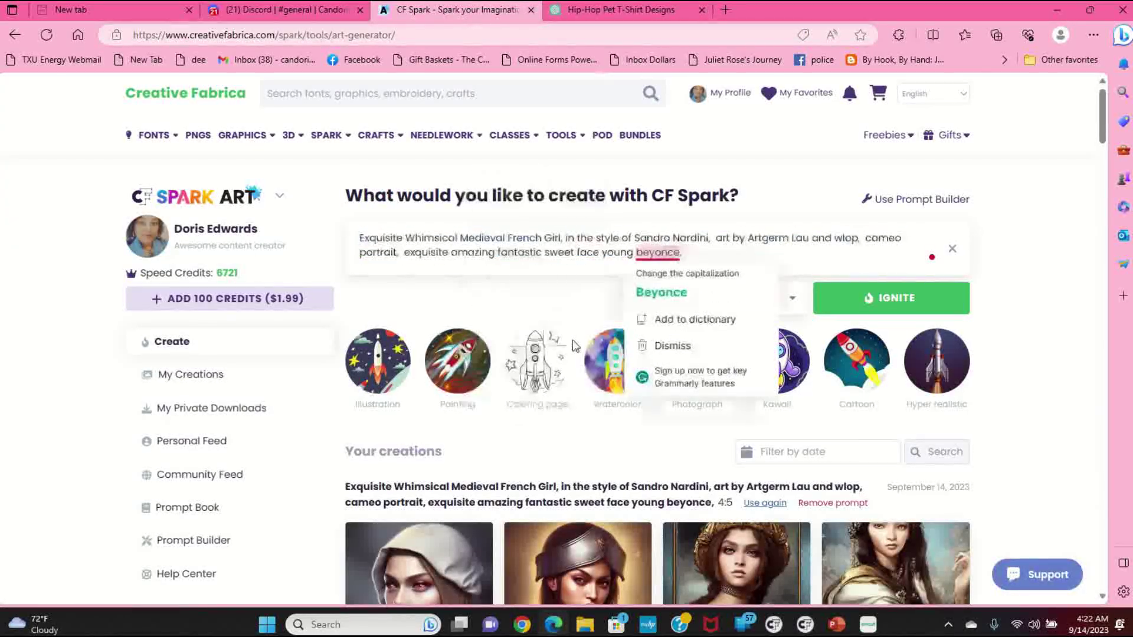
scroll(668, 265, down, 4)
scroll(675, 295, down, 3)
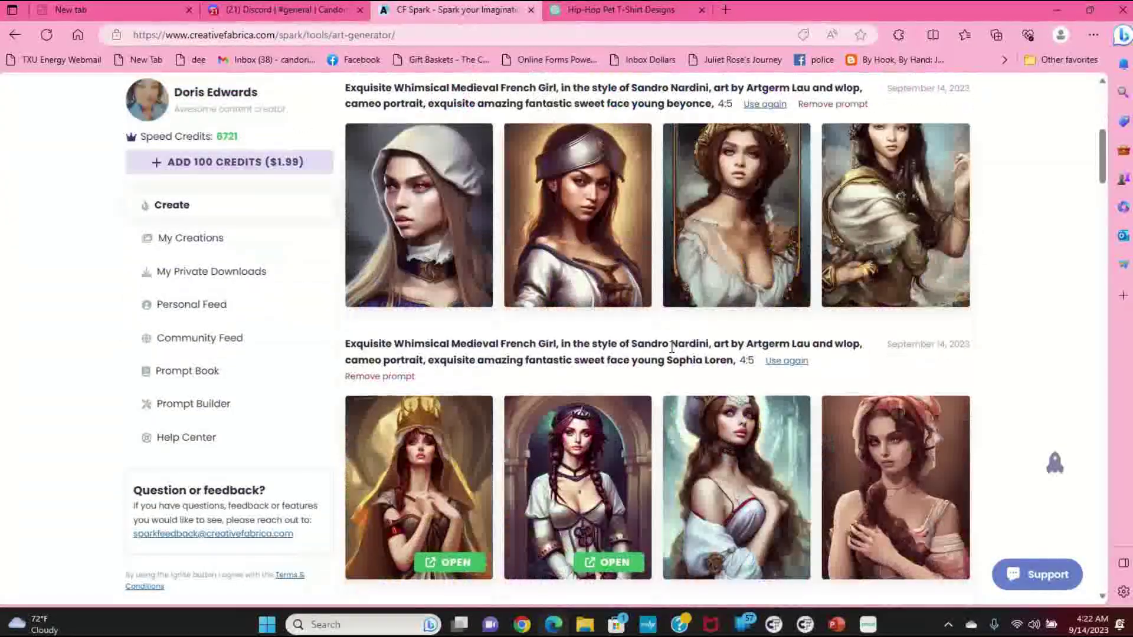
drag(733, 362, 346, 344)
right_click(364, 344)
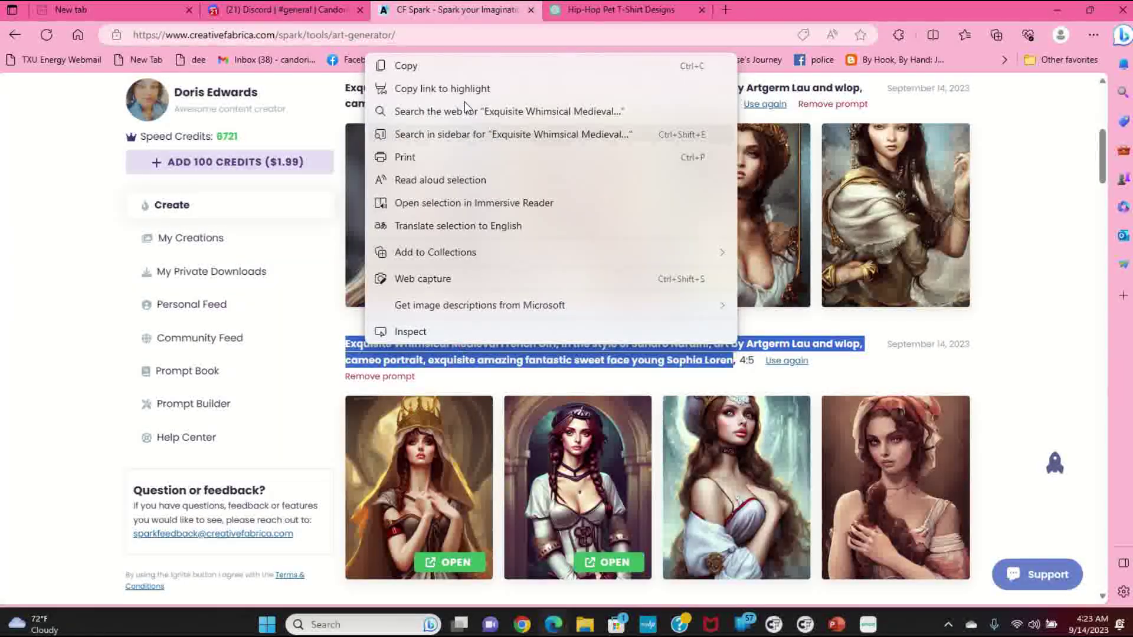
click(406, 69)
click(614, 10)
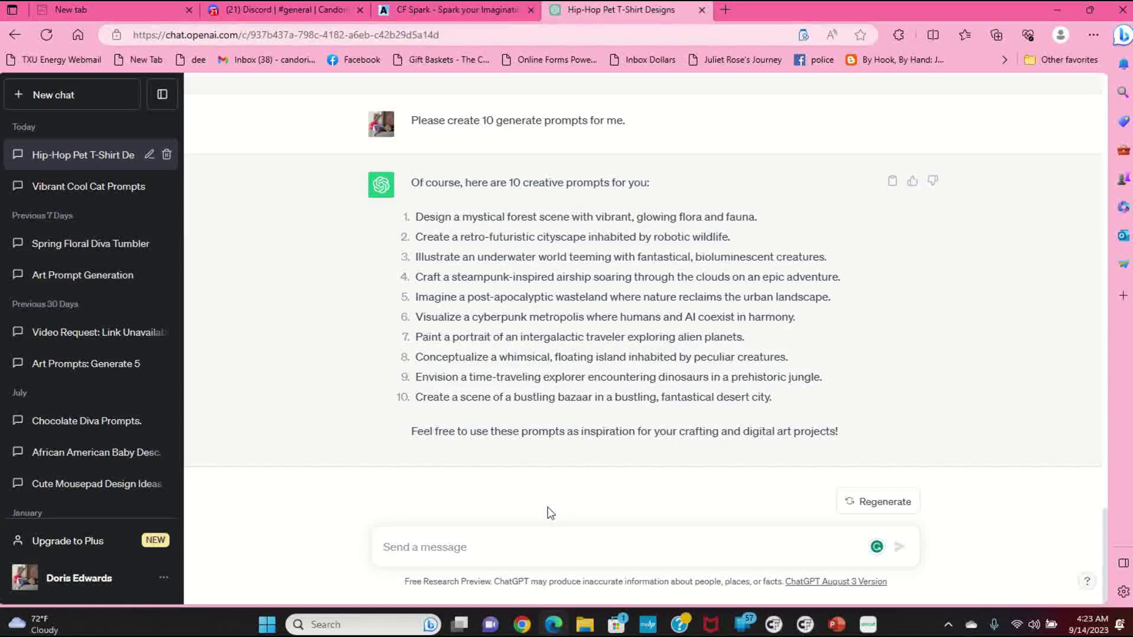
key(ctrl+v)
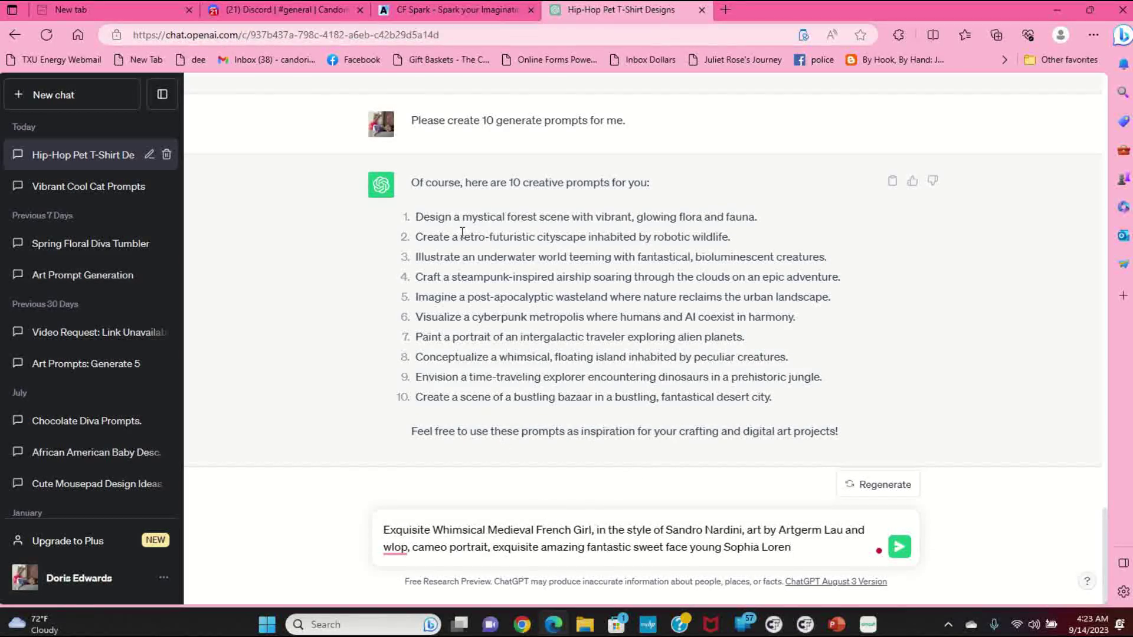
Copy "Please create 10 generate prompts for me" from the sent request to the start of the new message.
drag(412, 120, 622, 124)
right_click(596, 119)
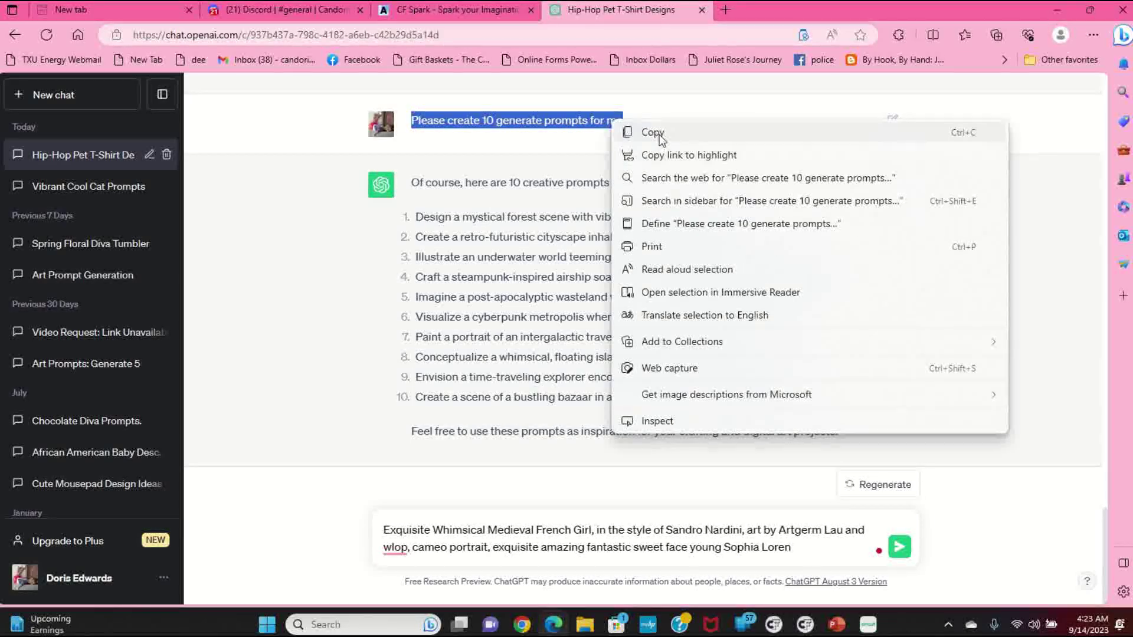
click(649, 131)
click(397, 527)
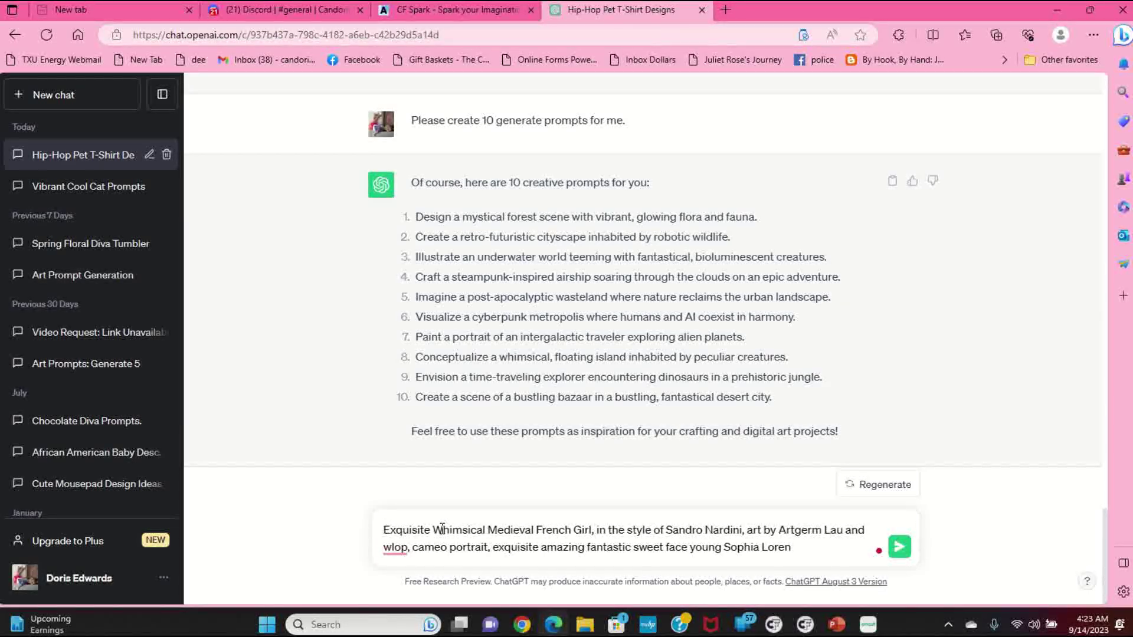
key(ctrl+v)
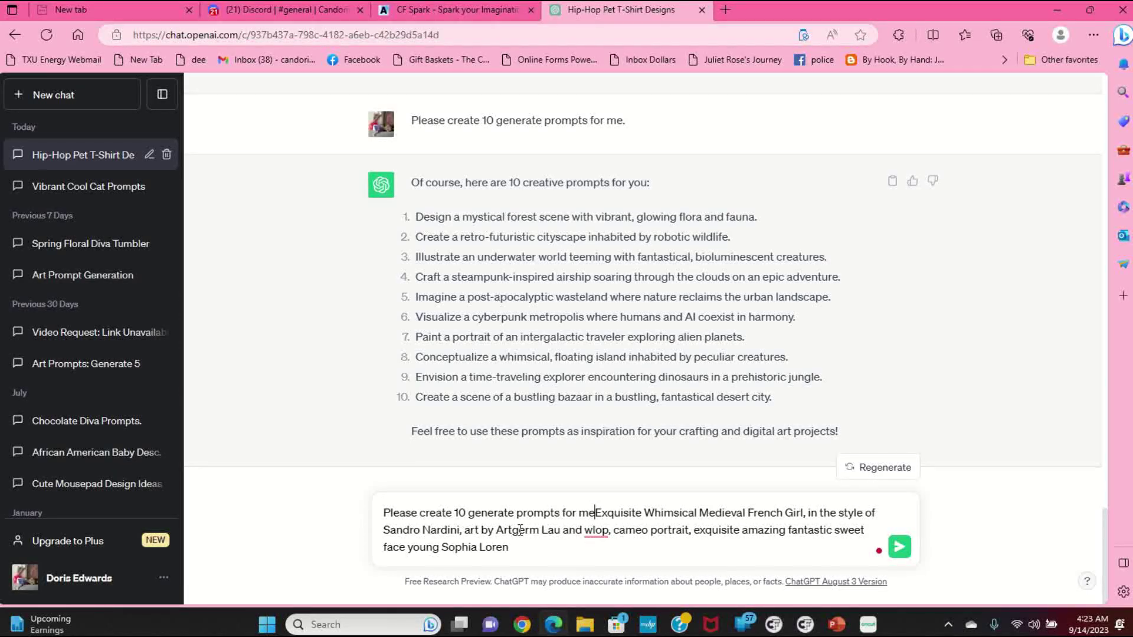
Separate the request from the prompt text with a period and a line break.
right_click(595, 530)
click(661, 464)
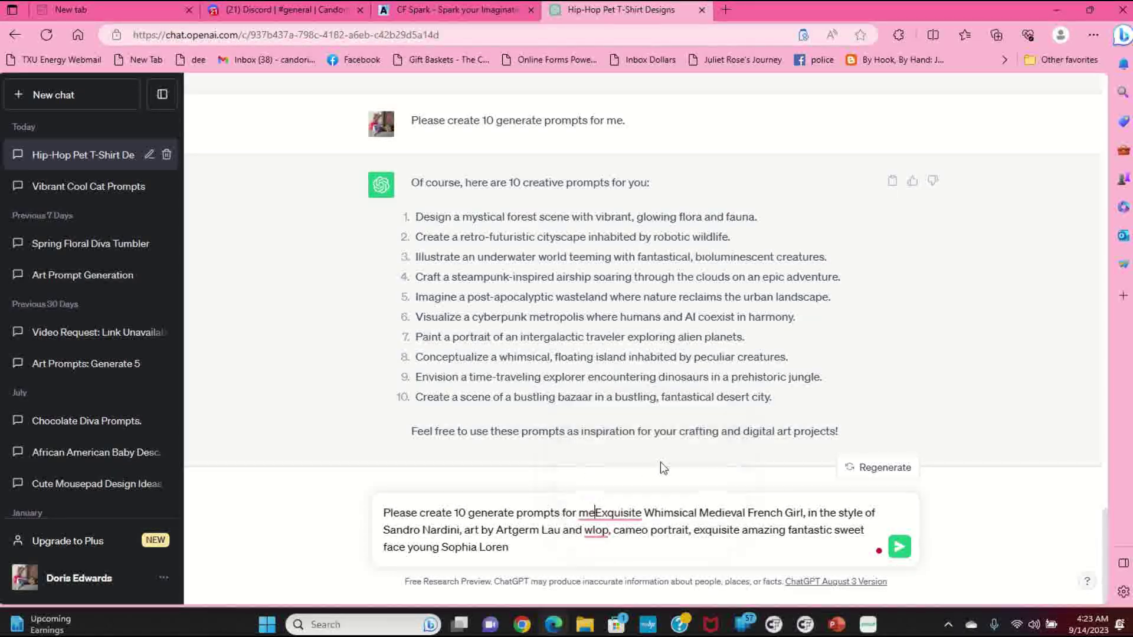
text(.)
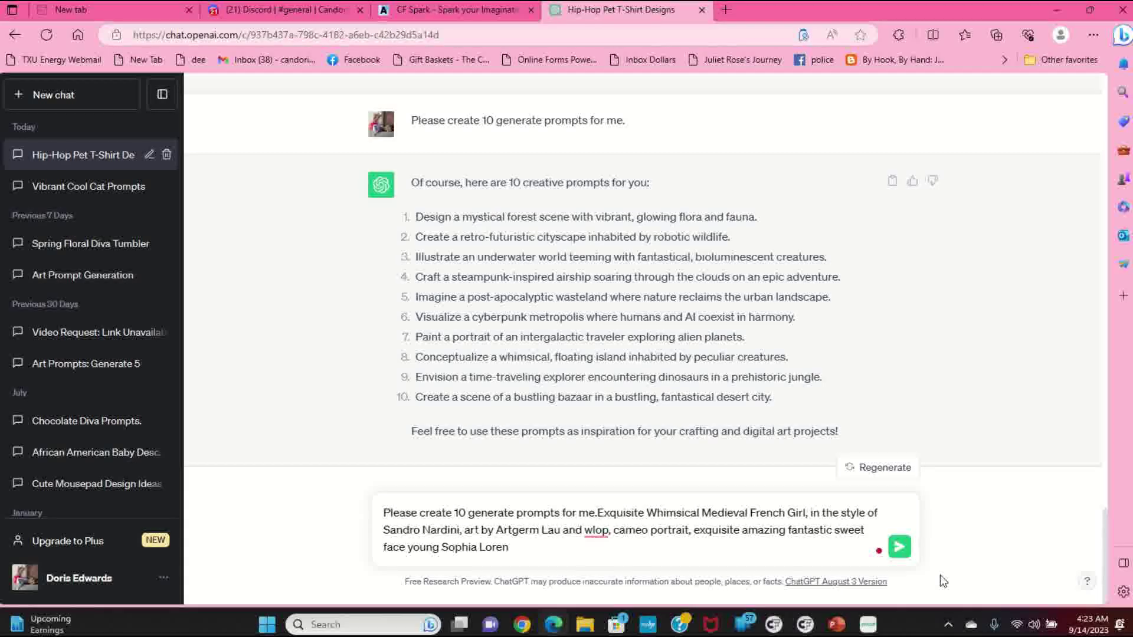
key(shift+Return)
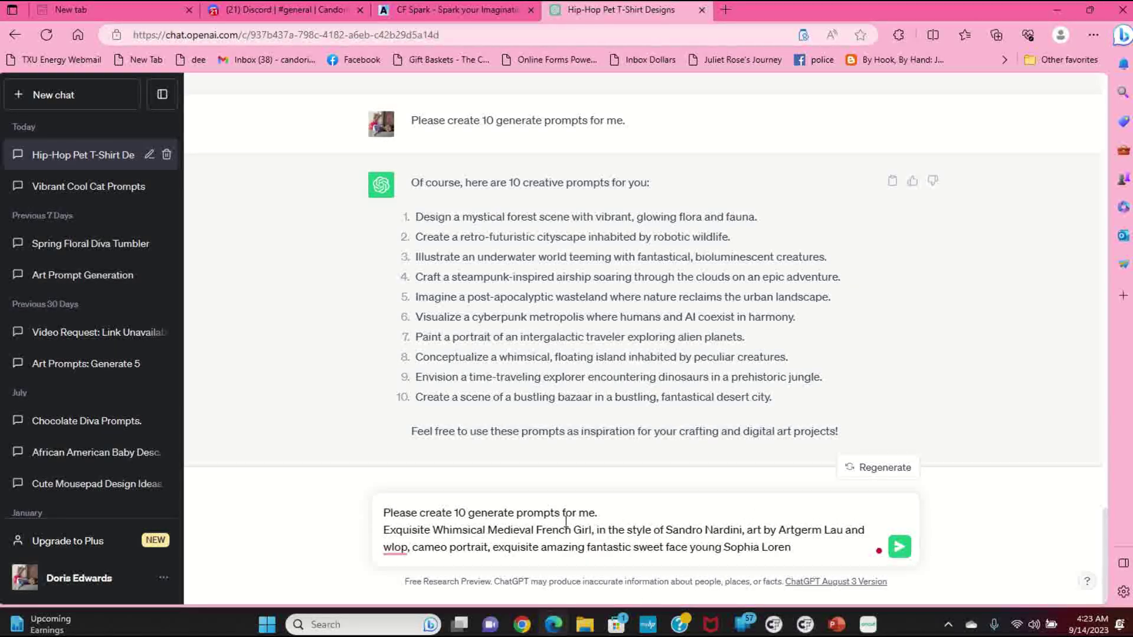
Join the request and the prompt text on one line with "using" and send the message.
click(609, 511)
text(using)
key(Delete)
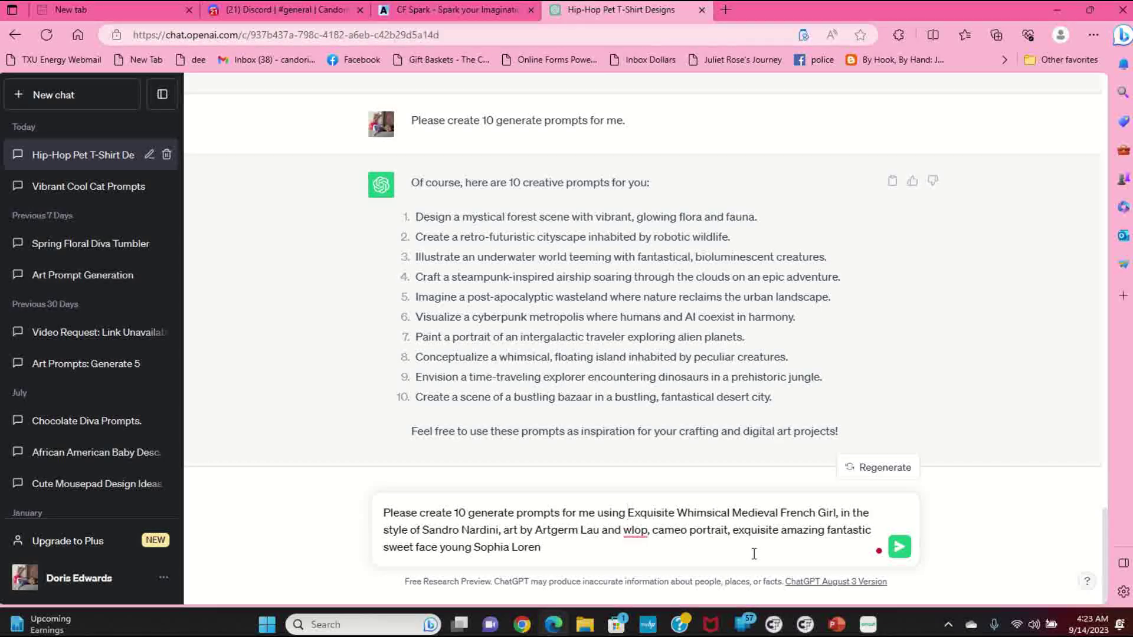
click(898, 549)
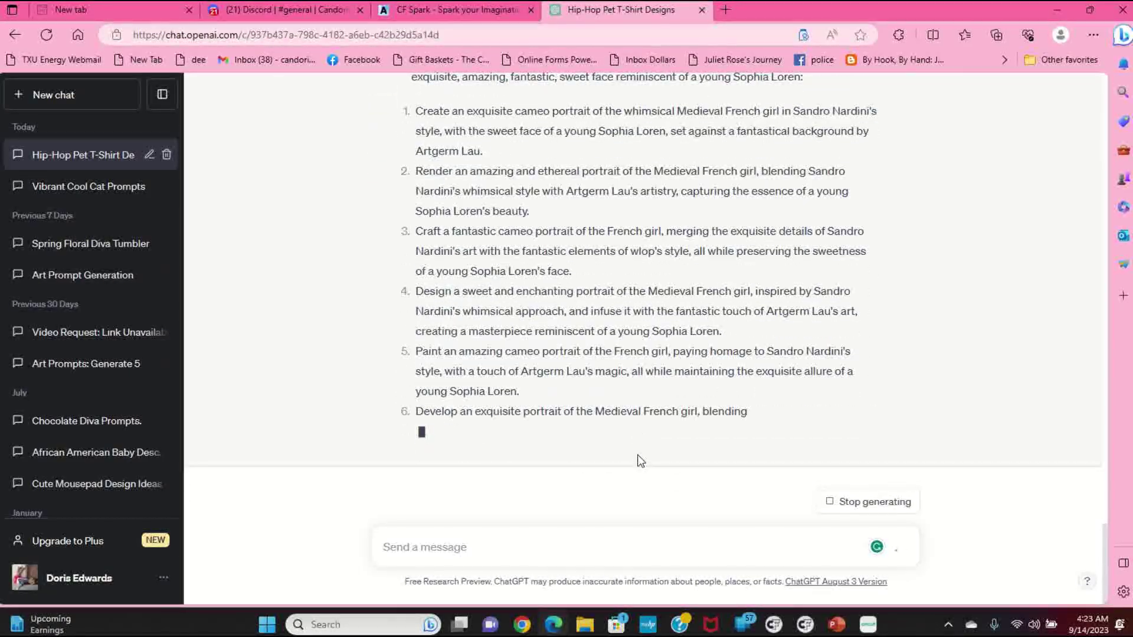
Copy the first prompt of ChatGPT's new list, the exquisite cameo portrait set against a fantastical background.
scroll(593, 354, up, 5)
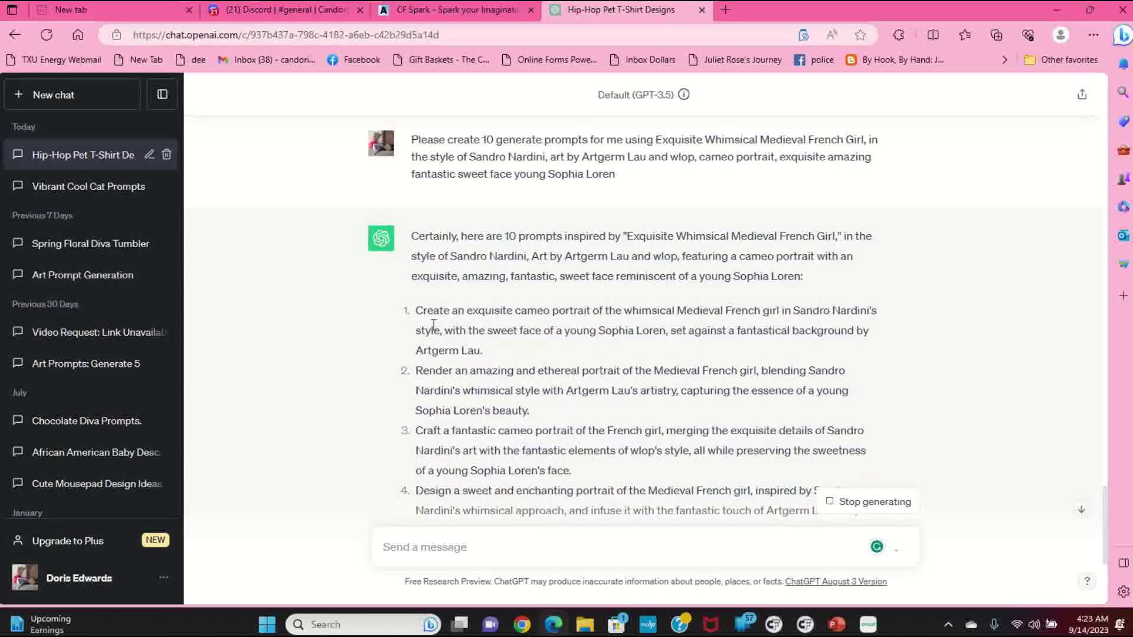
drag(435, 312, 472, 351)
right_click(470, 352)
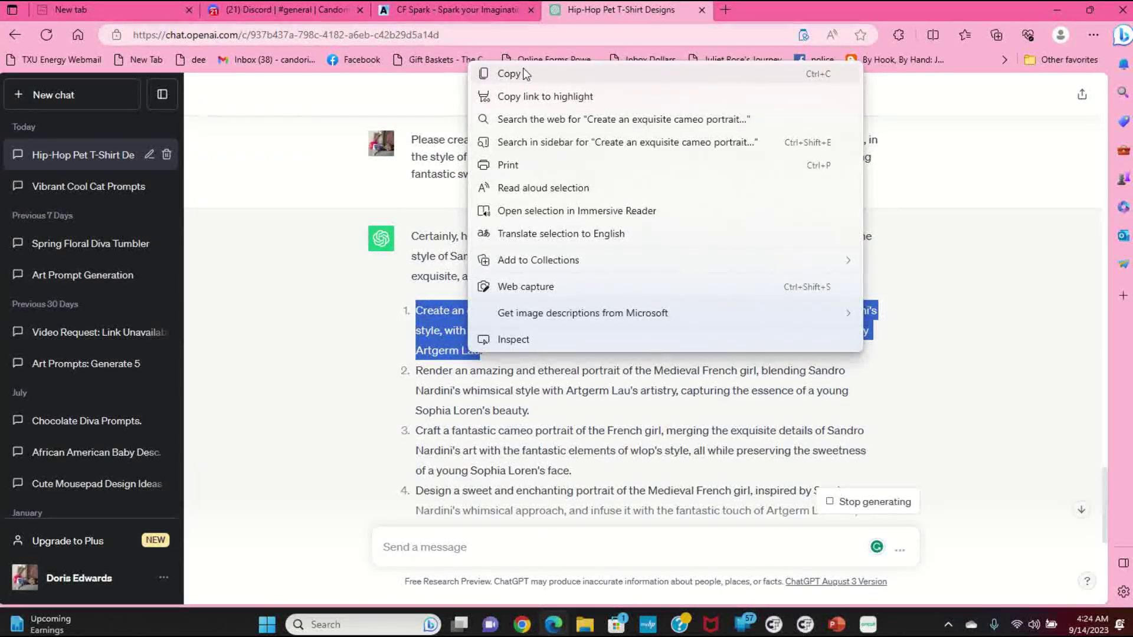
click(509, 74)
Switch to CF Spark, replace the existing prompt with the copied cameo portrait prompt, and generate 4:5 portrait images.
click(455, 10)
scroll(661, 185, up, 10)
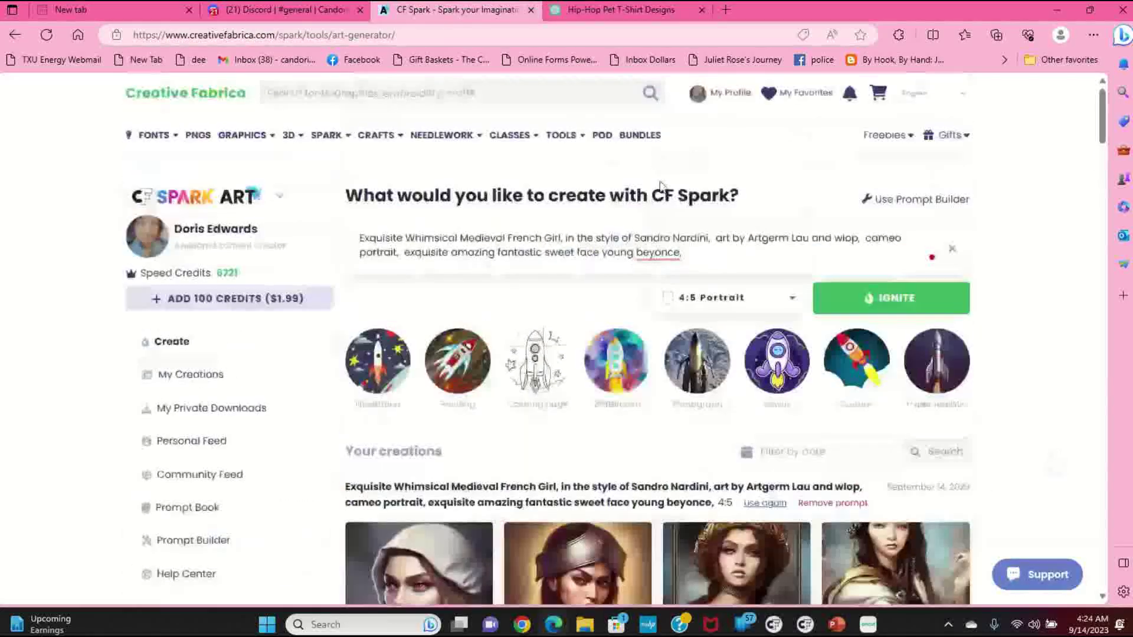
click(952, 249)
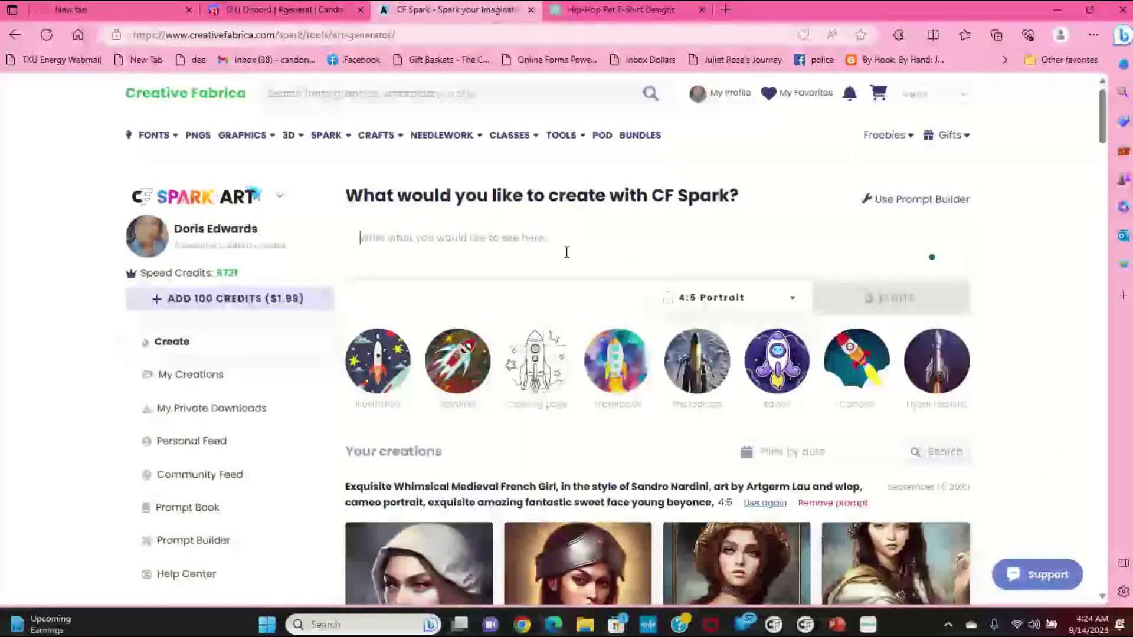
key(ctrl+v)
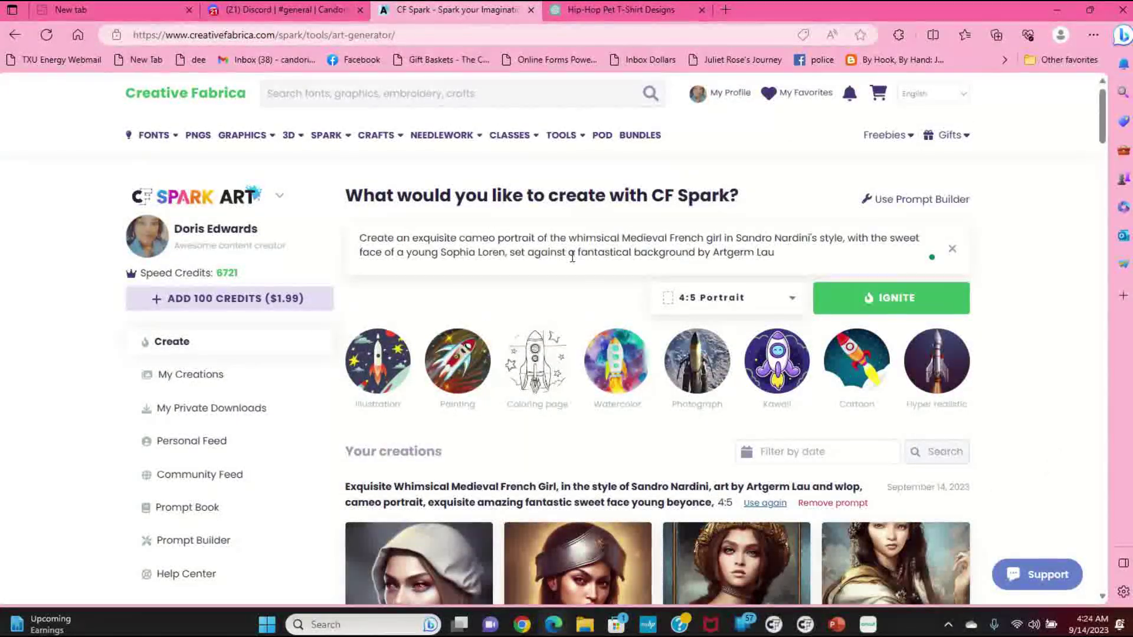
click(880, 302)
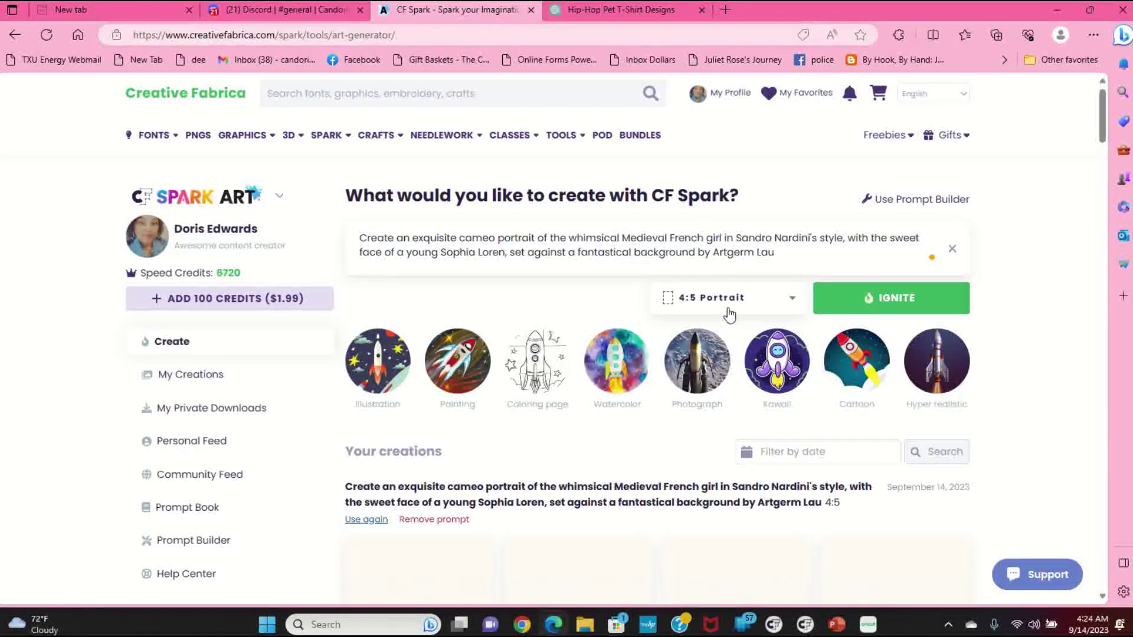
Publish the second new image, the woman with short curly red hair, with its prompt hidden, and close the preview.
scroll(763, 356, down, 5)
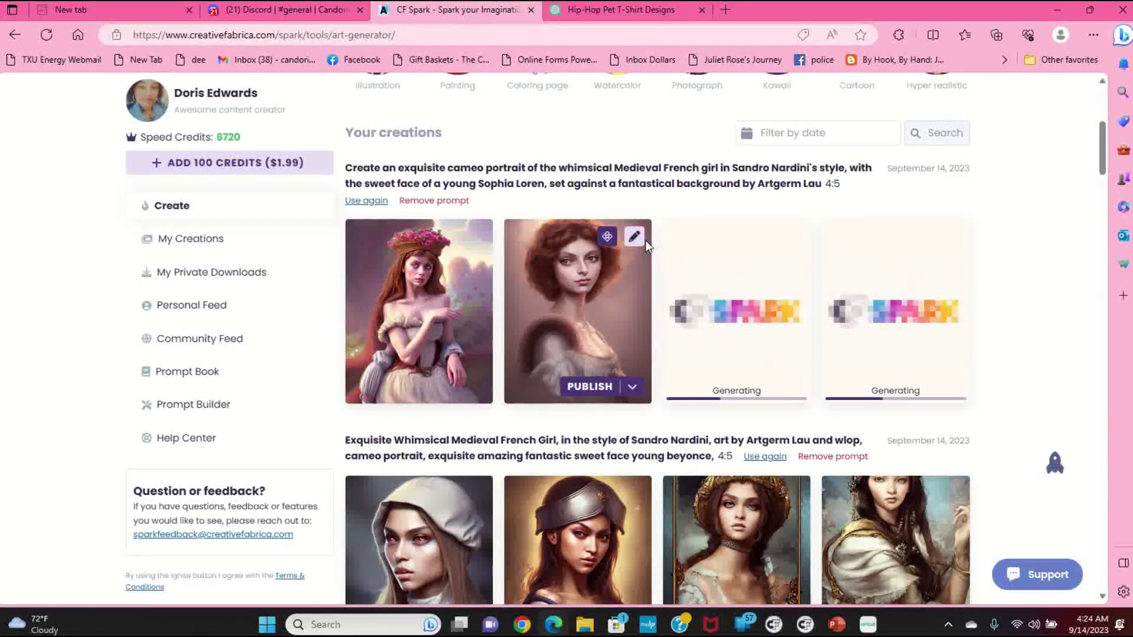
click(585, 386)
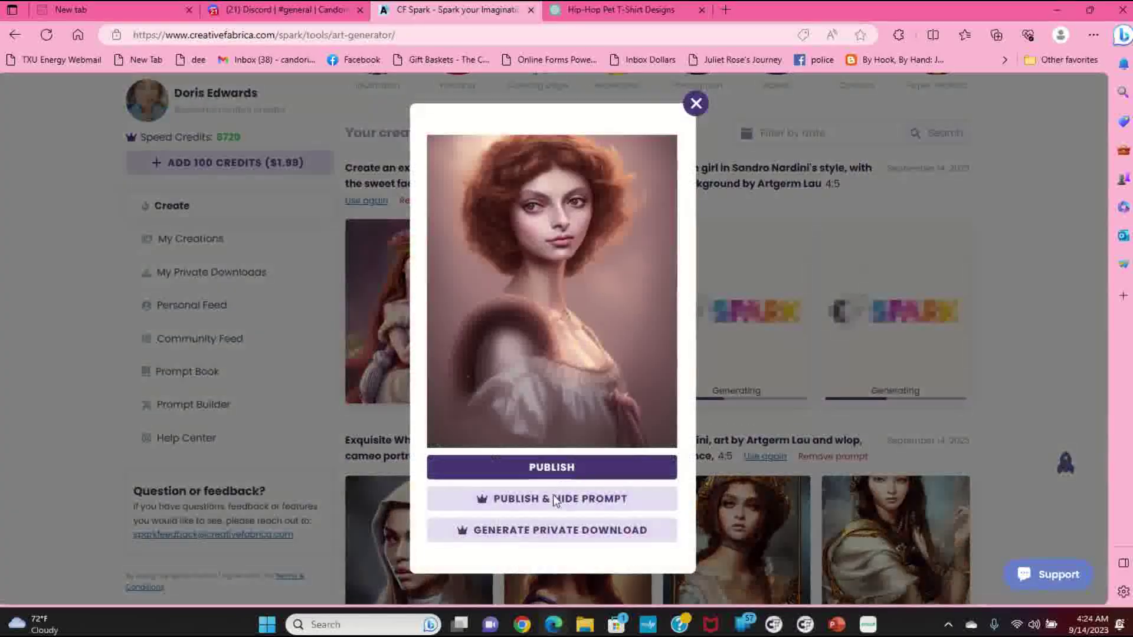
click(636, 504)
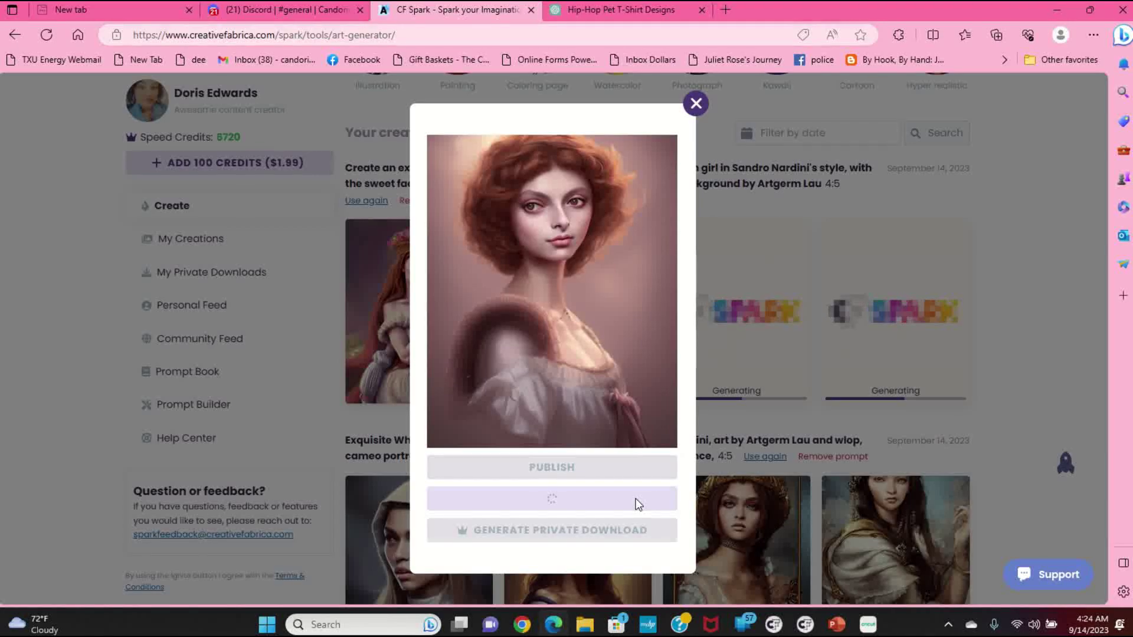
click(696, 104)
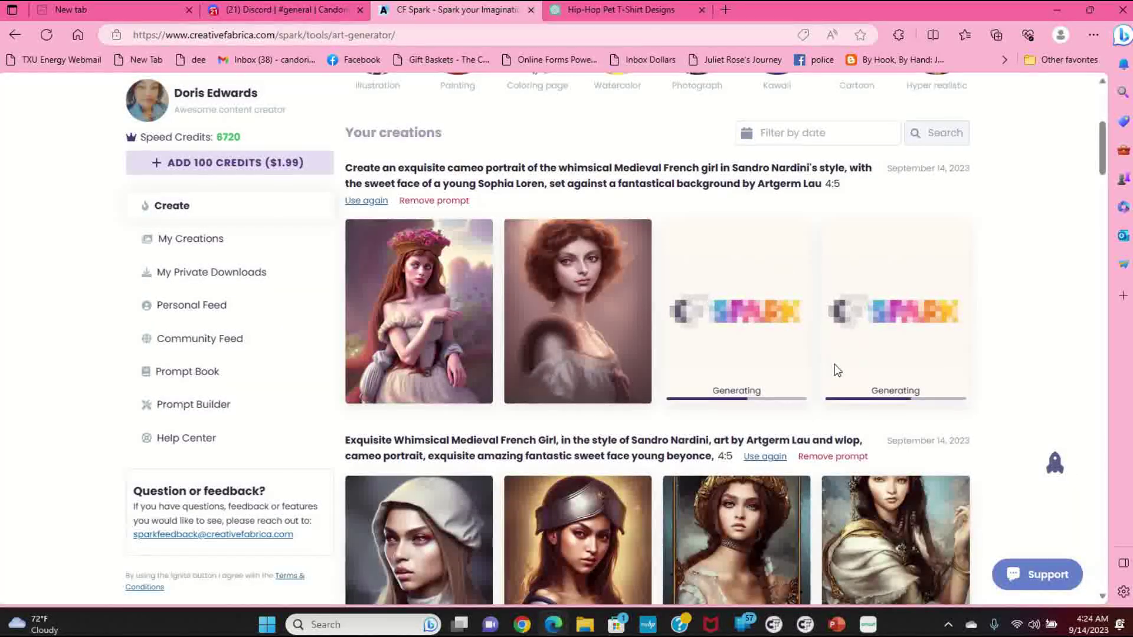
Preview the first cameo portrait, the red-haired woman with the crown of pink roses, and close the preview.
click(482, 238)
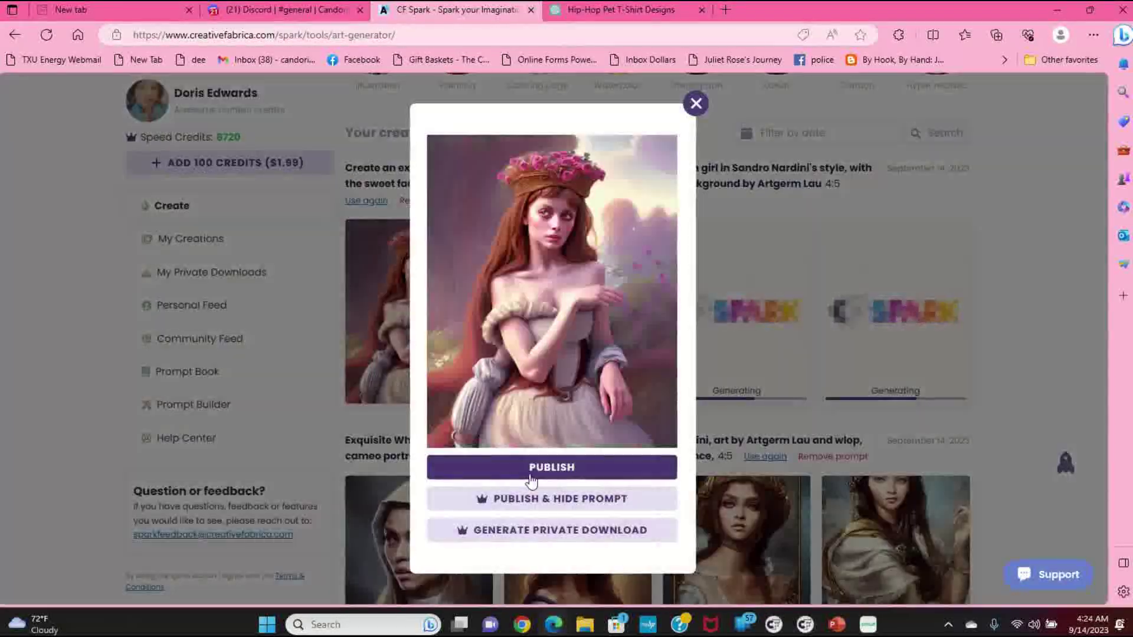
click(547, 471)
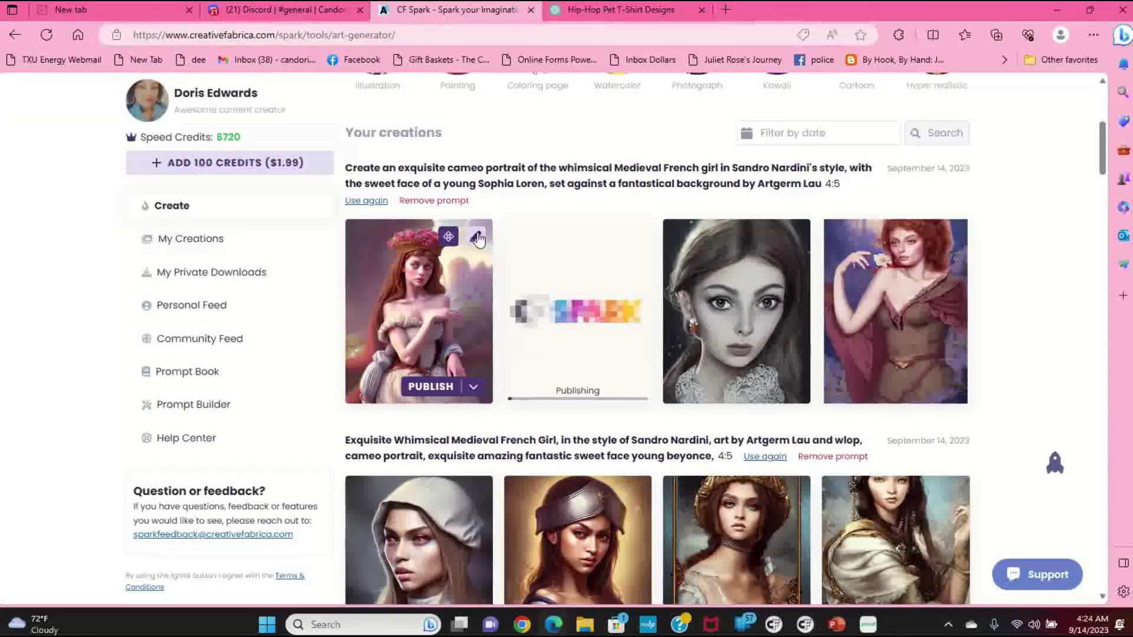
click(475, 237)
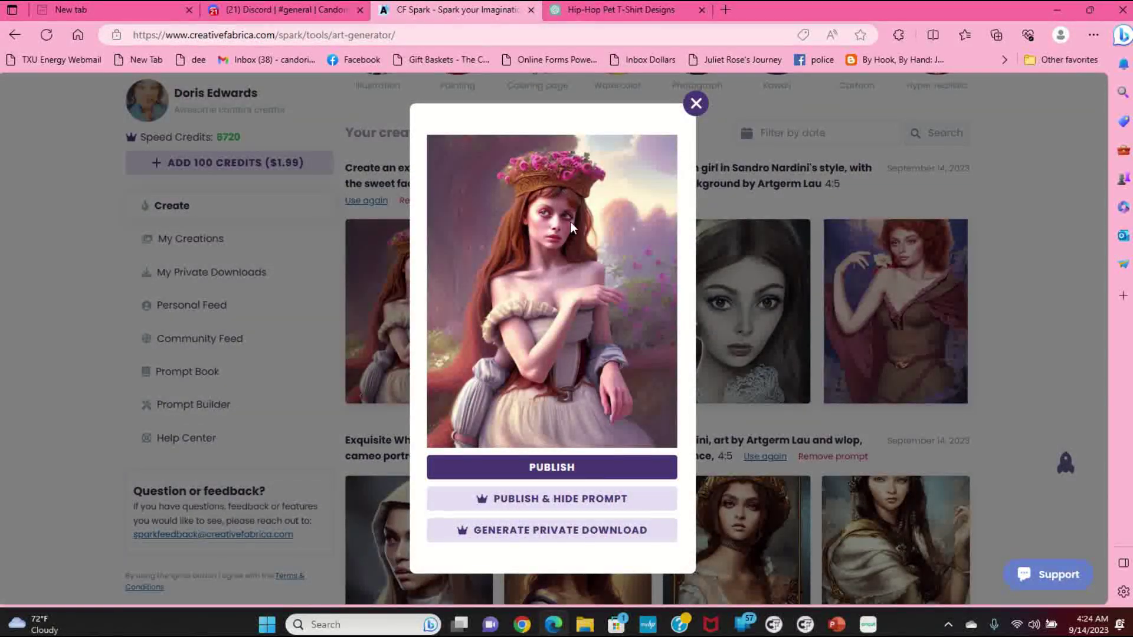
click(696, 105)
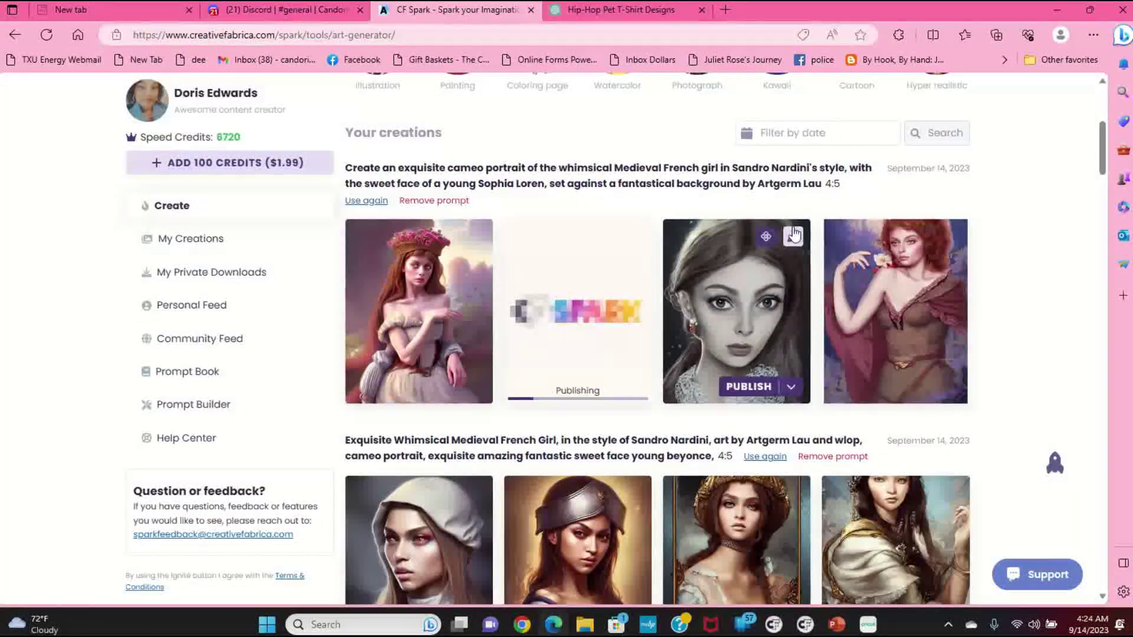
Switch to ChatGPT and copy the second prompt of the Sophia Loren list, the amazing and ethereal portrait.
scroll(690, 260, up, 8)
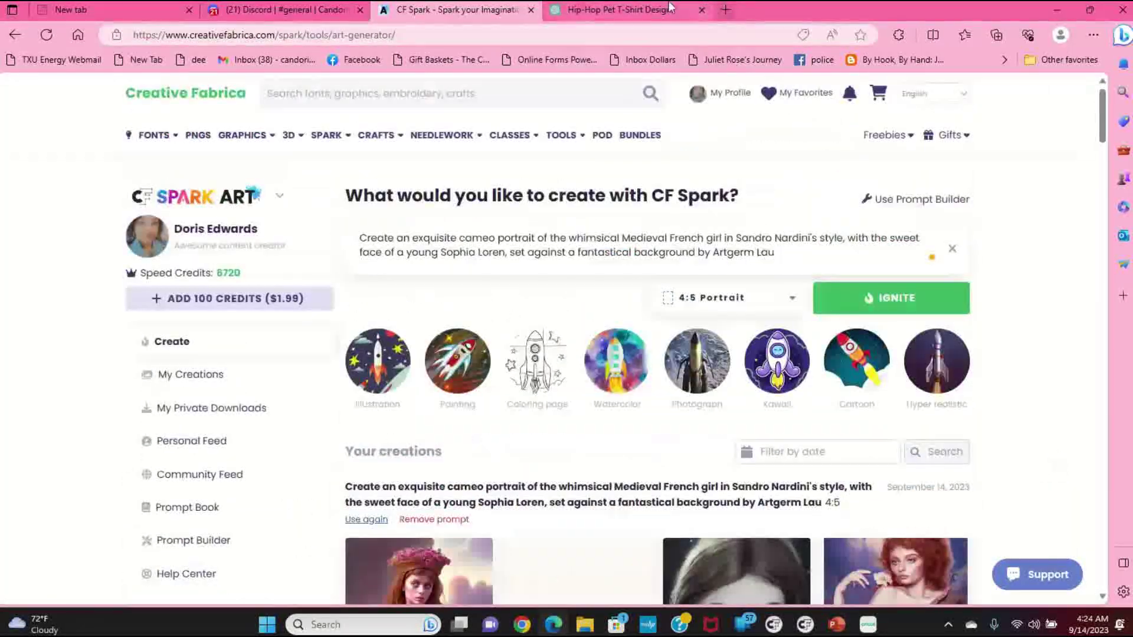
click(619, 9)
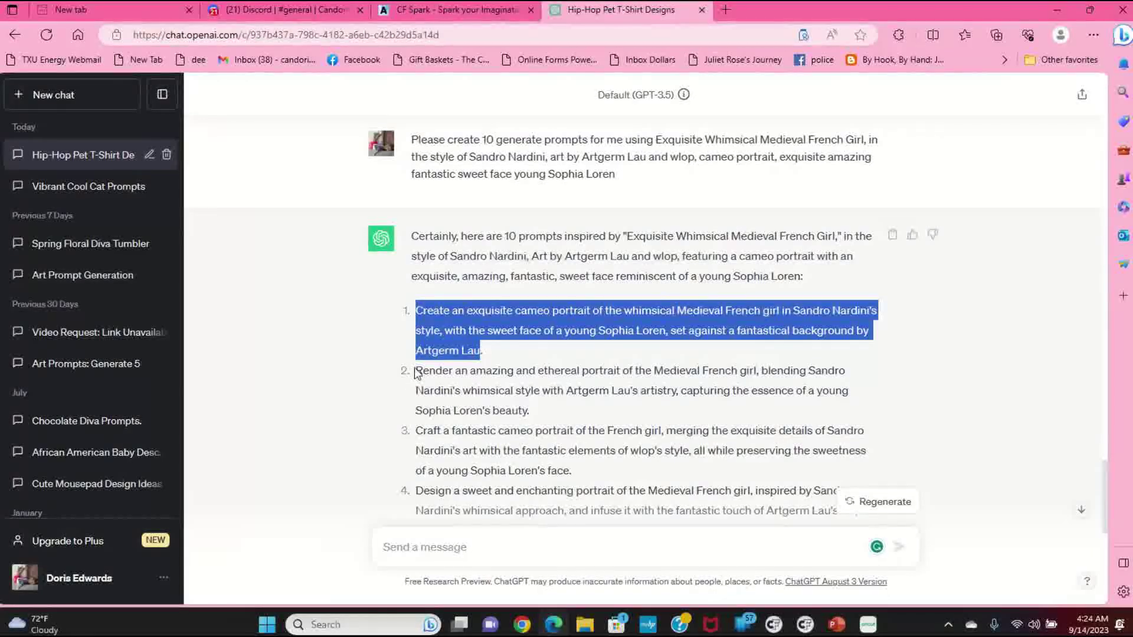
drag(418, 370, 512, 413)
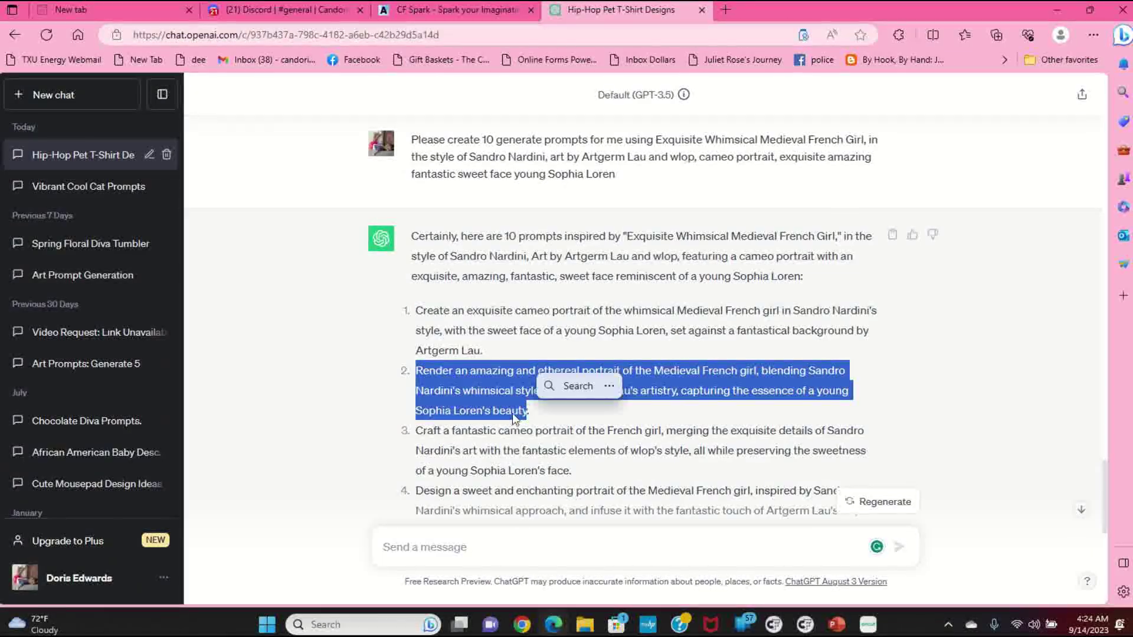
right_click(512, 413)
click(582, 134)
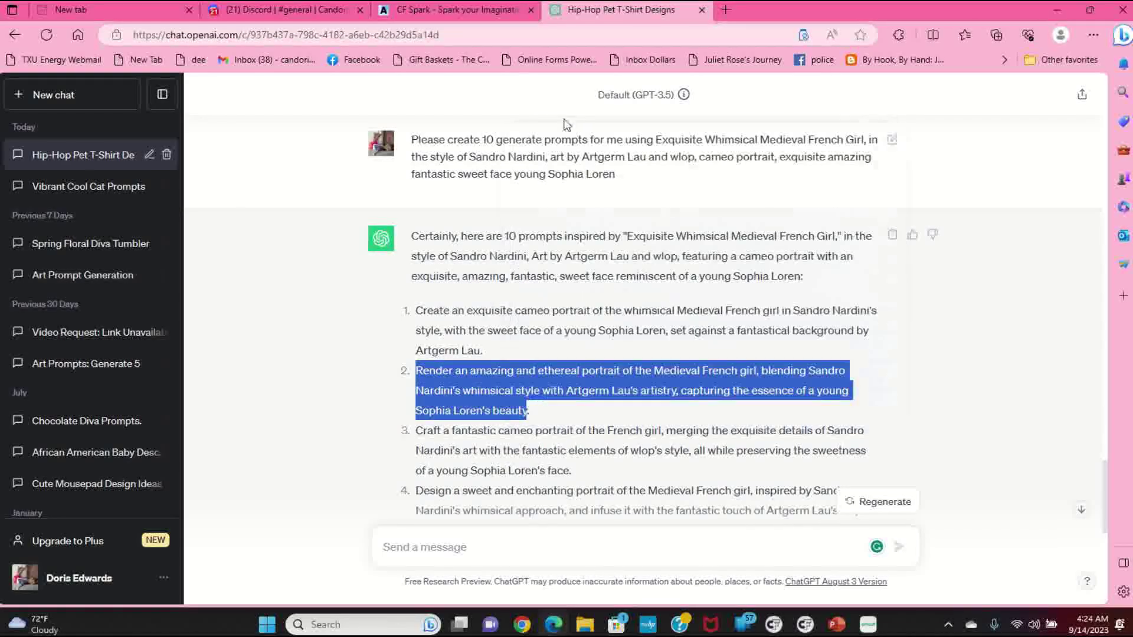
Switch to CF Spark, replace the existing prompt with the copied ethereal portrait prompt, and generate 4:5 portrait images.
click(503, 9)
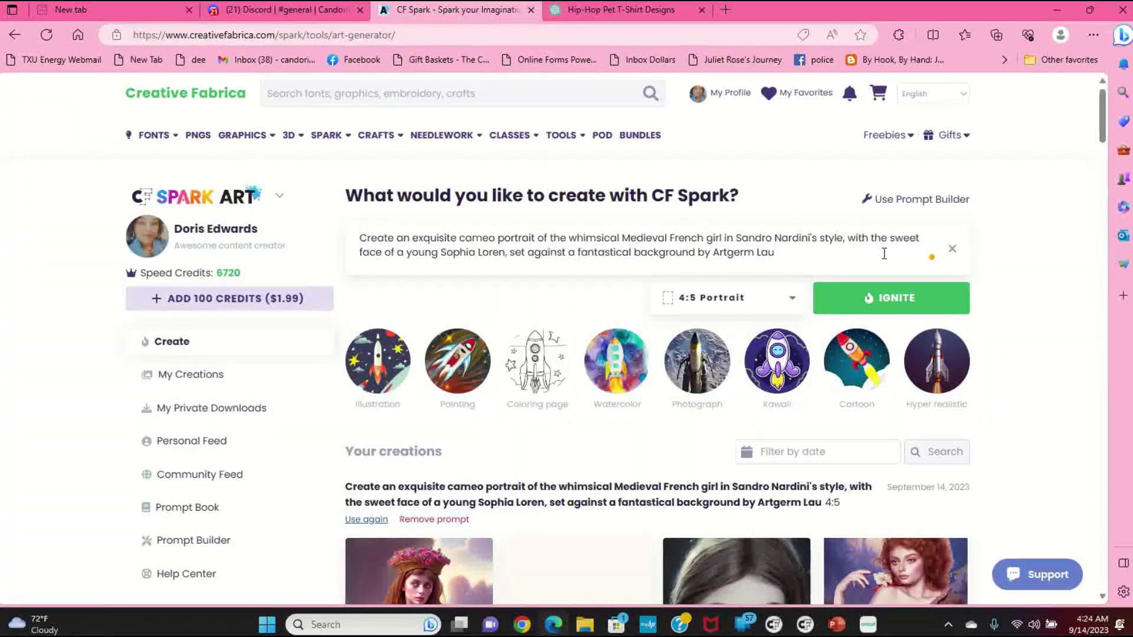
click(953, 250)
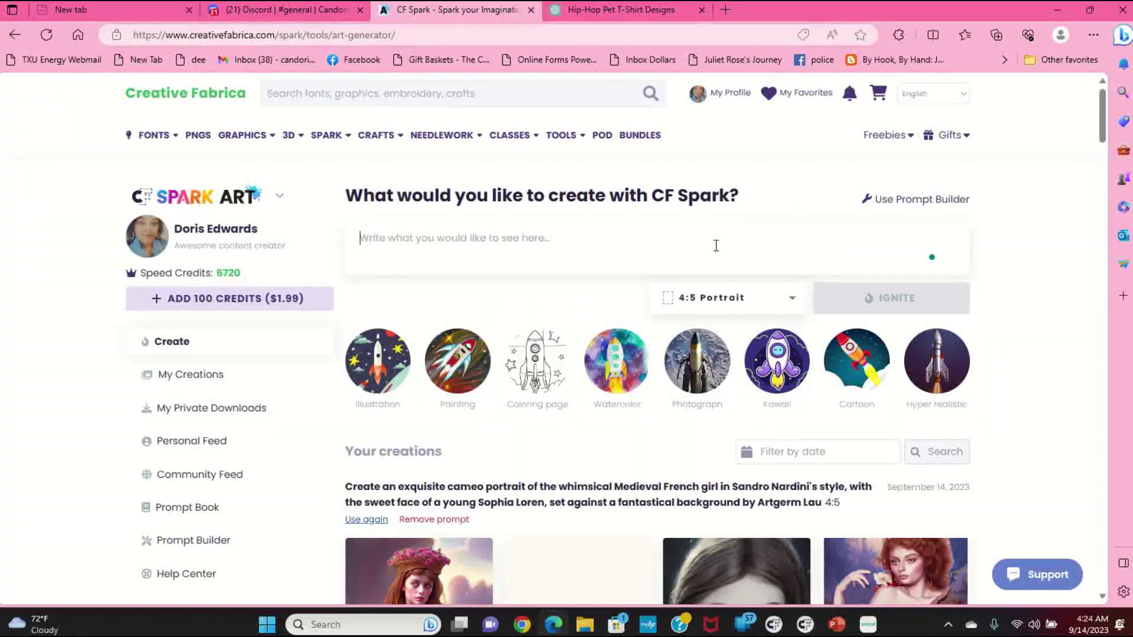
click(716, 245)
key(ctrl+v)
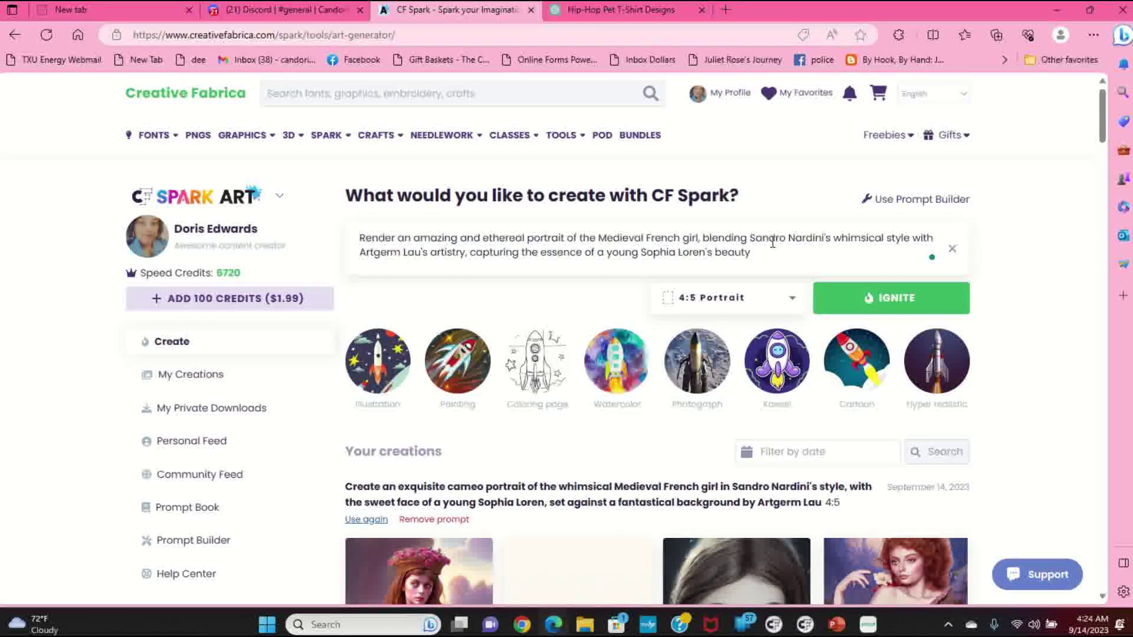
click(914, 297)
Publish the fourth new image, the black-and-white portrait of the hooded woman, with its prompt hidden.
scroll(716, 352, down, 4)
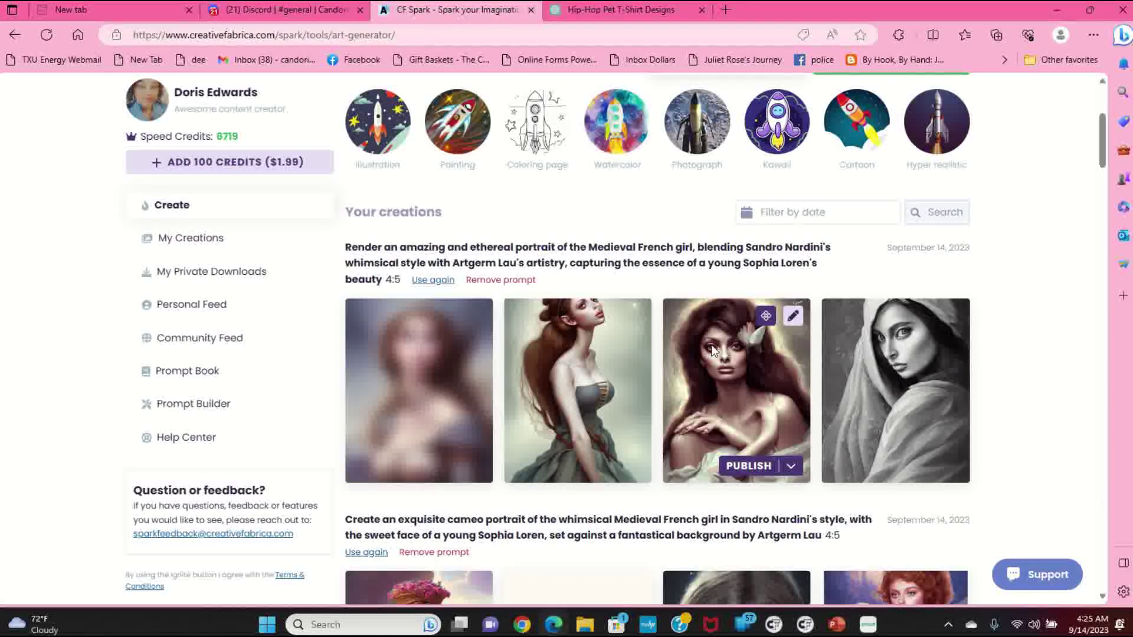
mouse_move(942, 322)
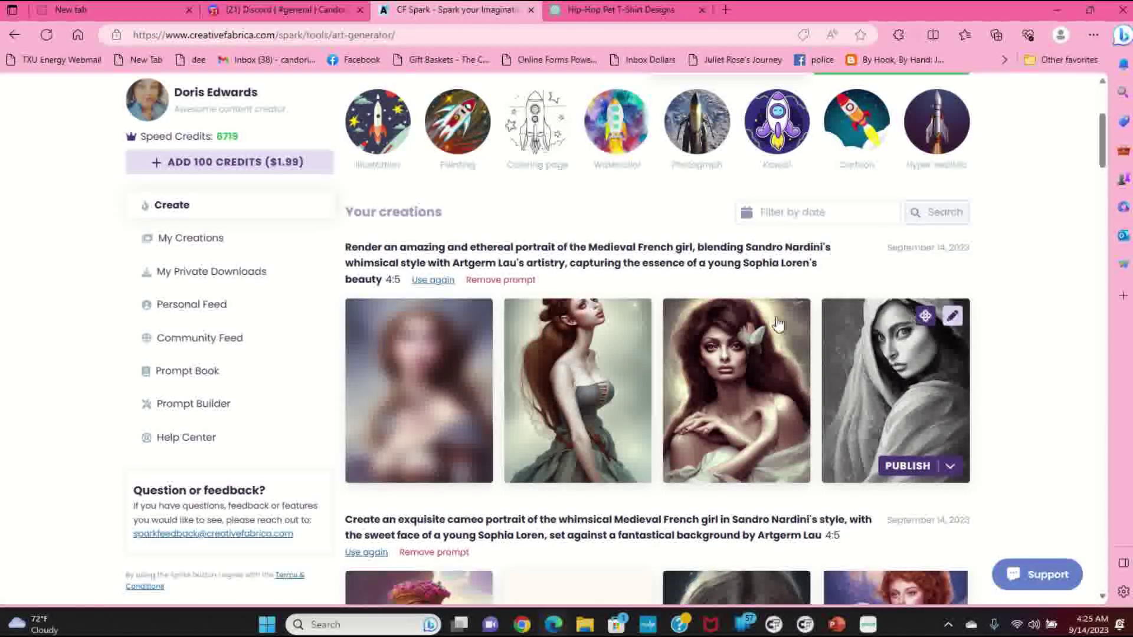
click(951, 317)
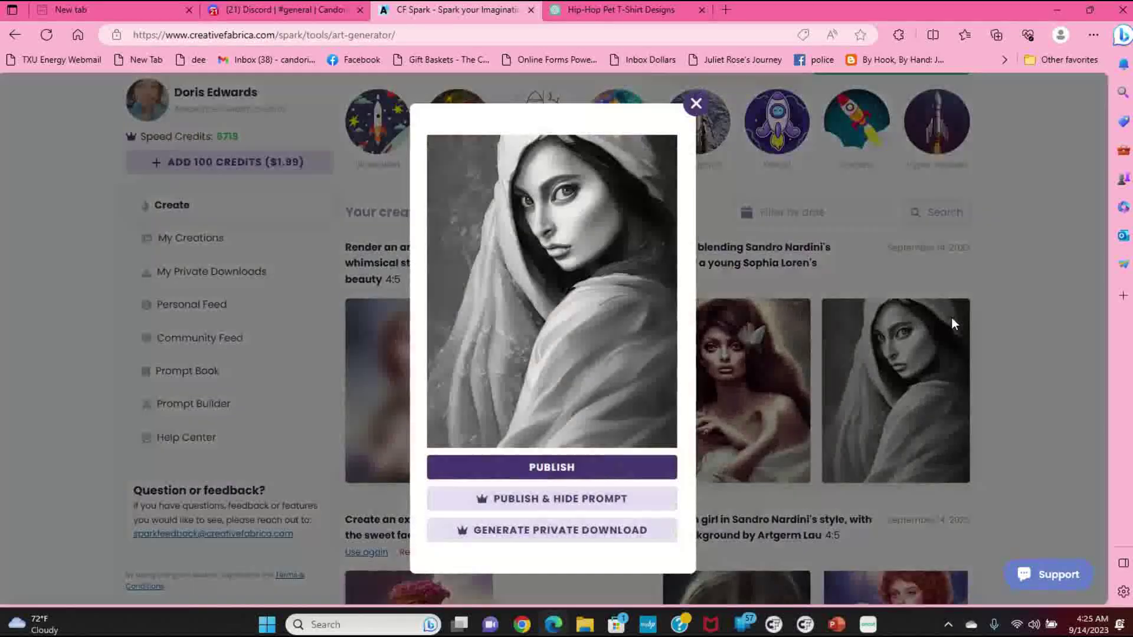
click(571, 501)
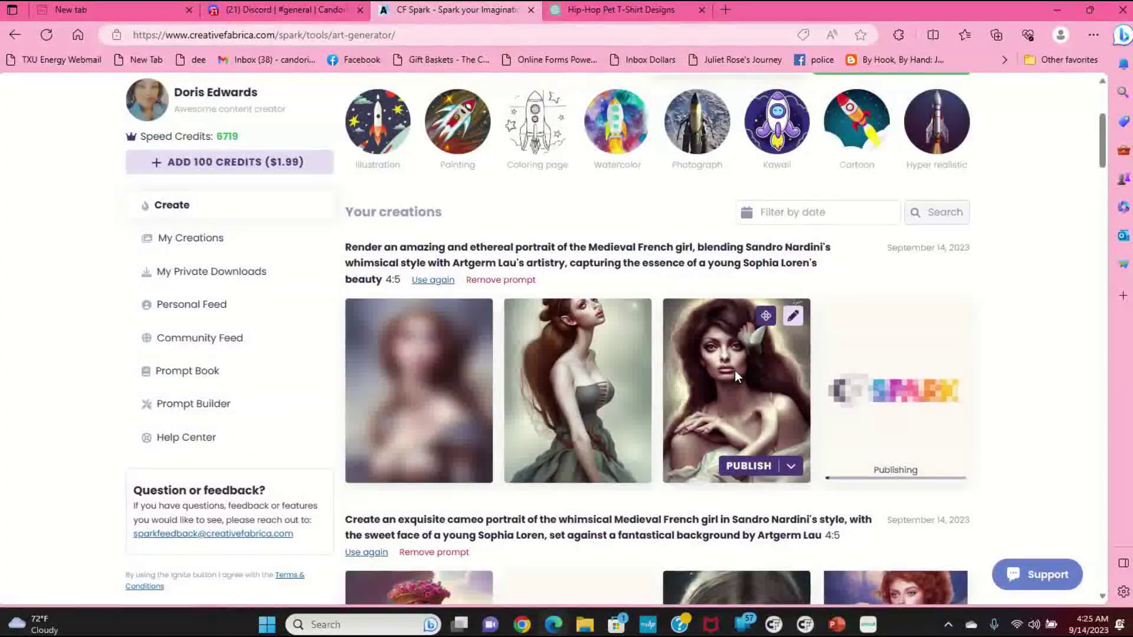
Preview the third and second ethereal portrait images one after the other, closing each preview.
click(791, 316)
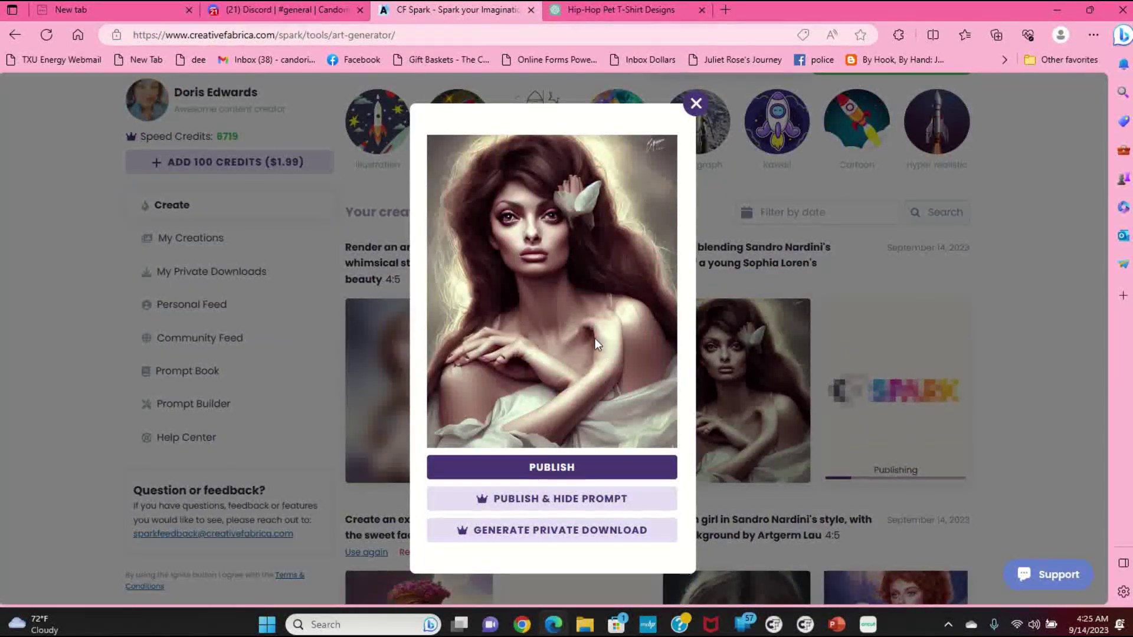
click(696, 103)
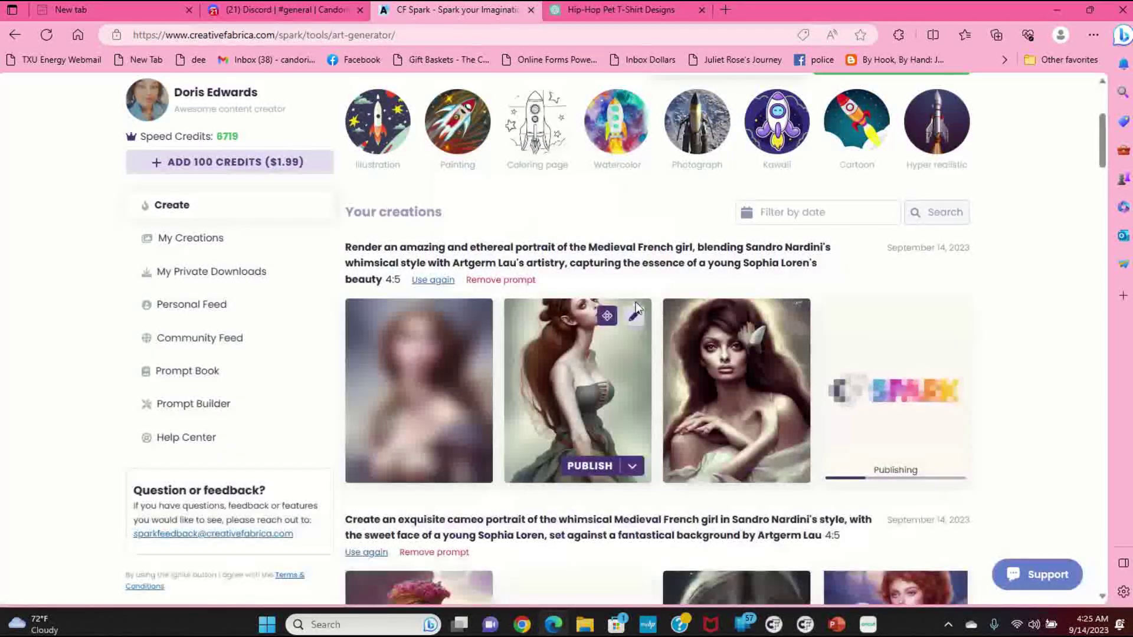
click(632, 320)
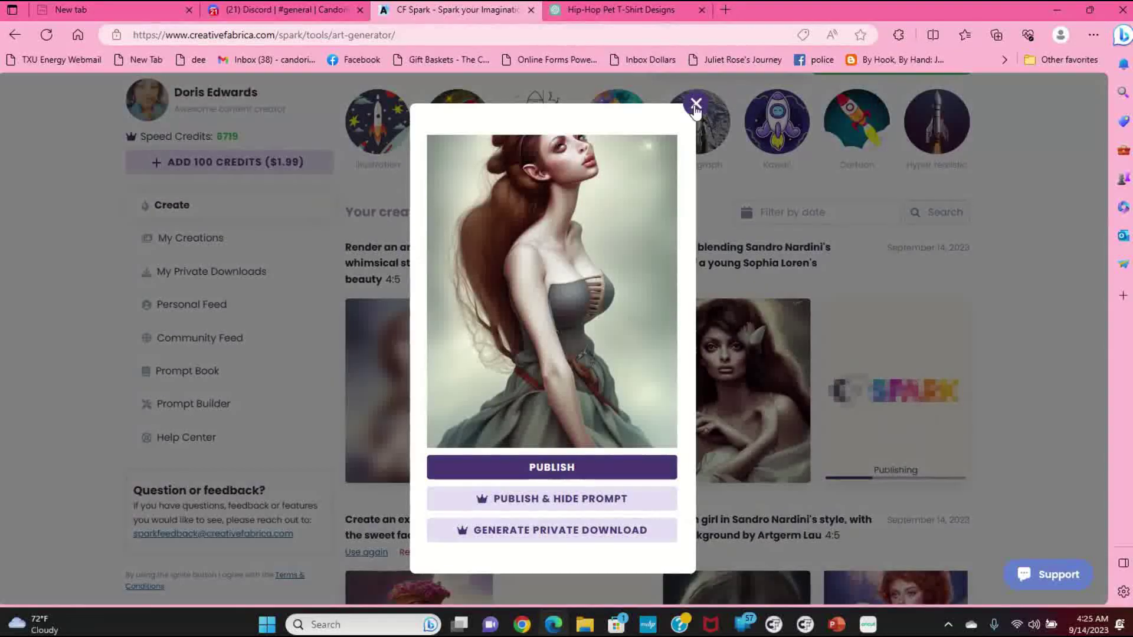
click(696, 104)
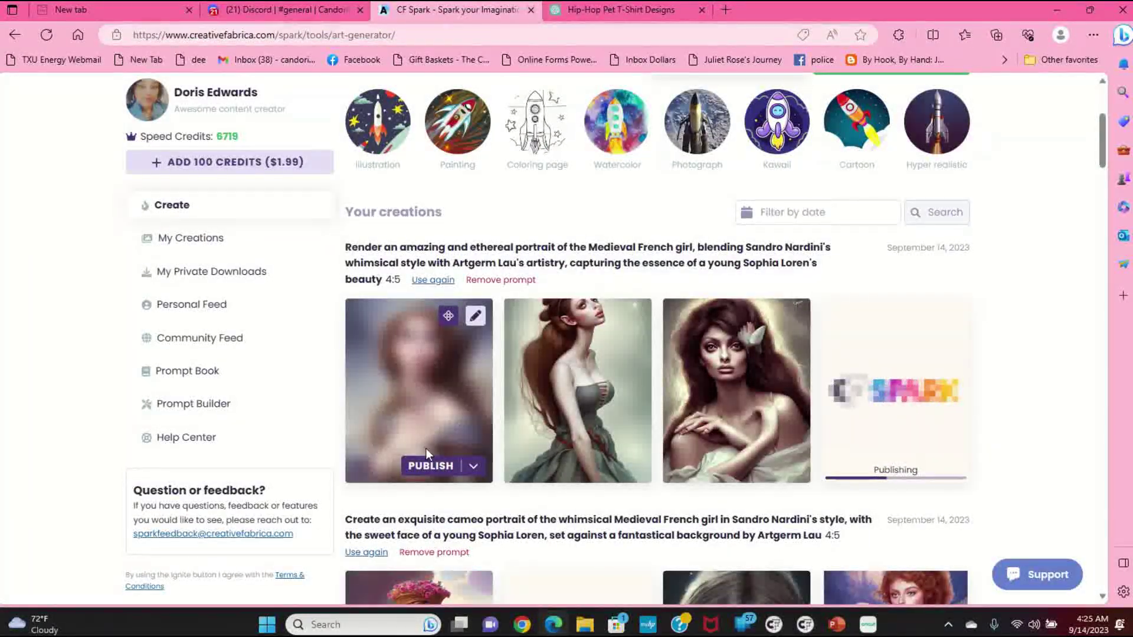
scroll(455, 367, down, 3)
scroll(454, 367, up, 6)
scroll(455, 367, up, 2)
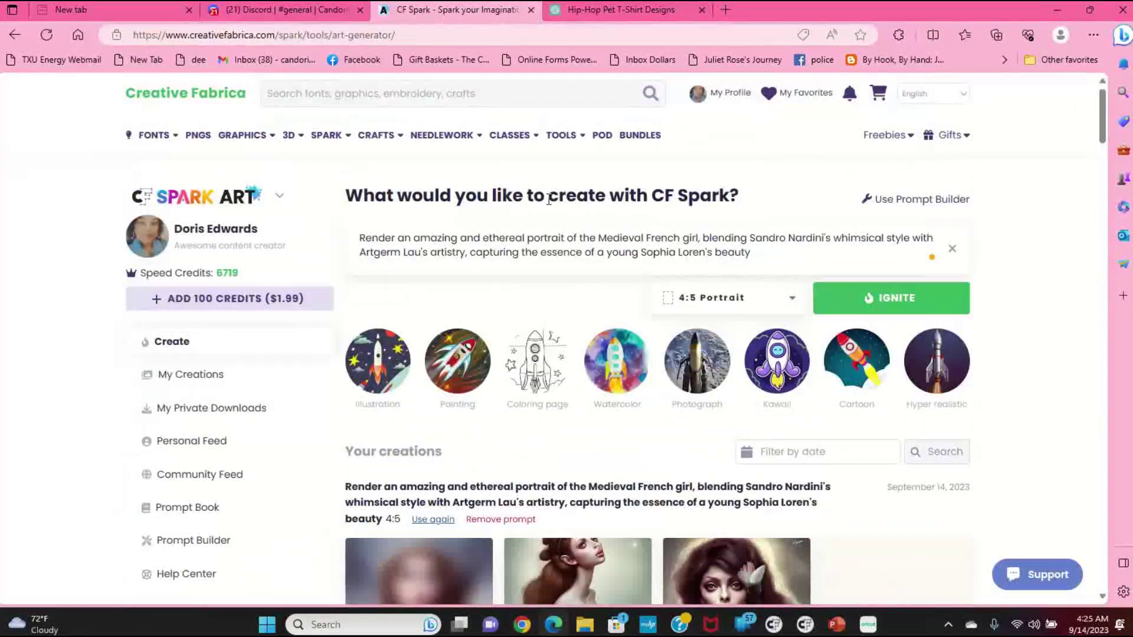
Switch to ChatGPT, copy the earlier request for 10 prompts with young Sophia Loren, and paste it into a new message.
click(592, 11)
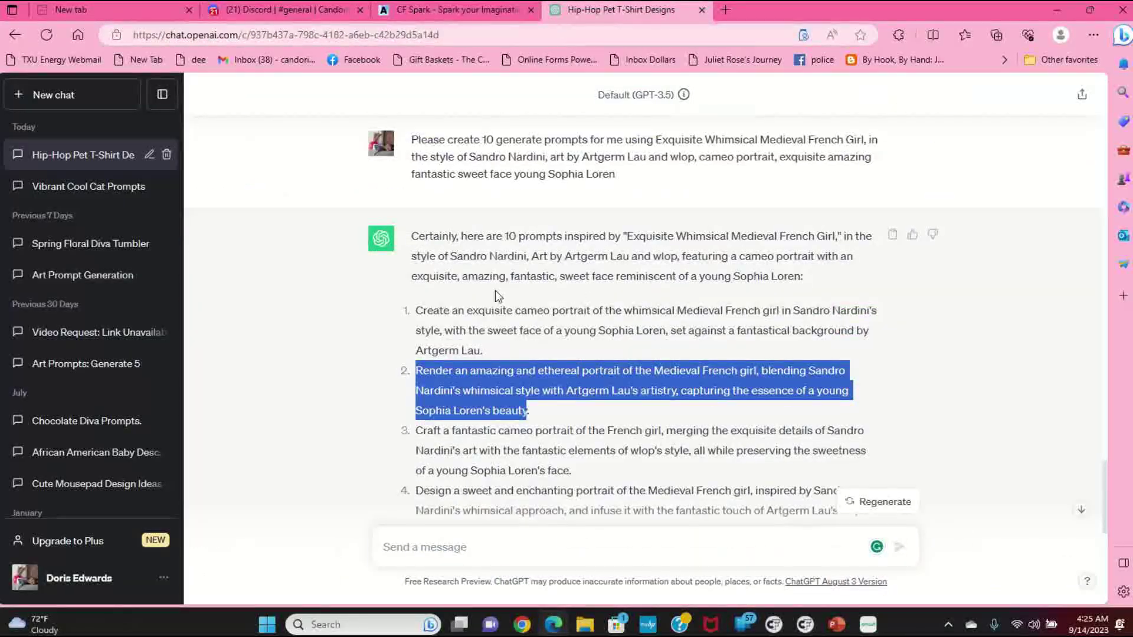
scroll(571, 266, up, 3)
drag(619, 338, 413, 299)
right_click(436, 304)
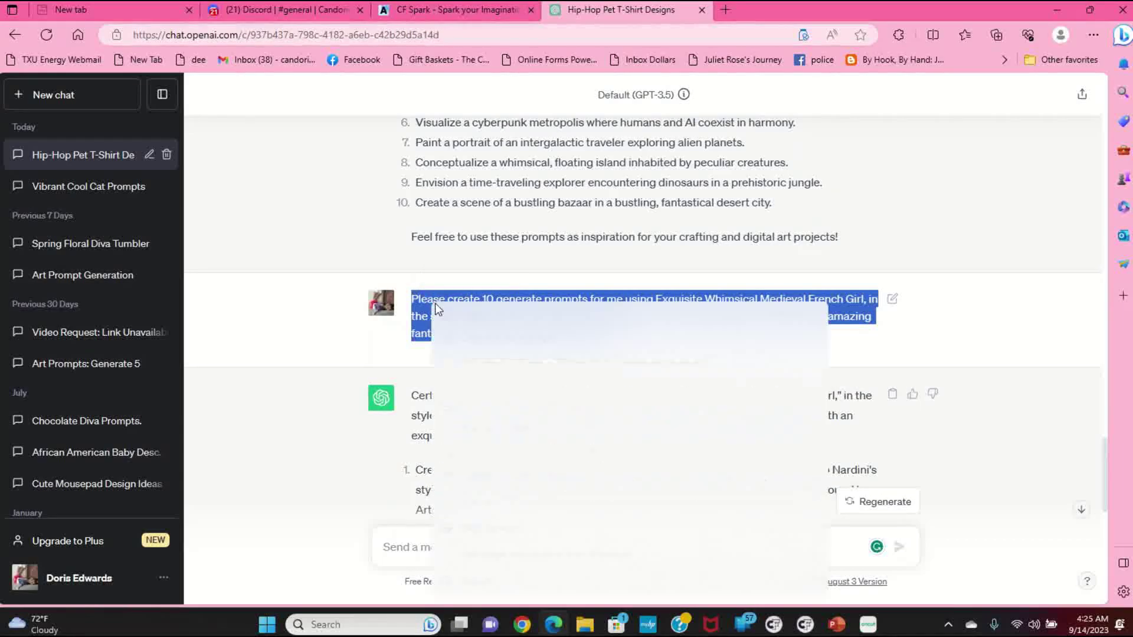
click(490, 321)
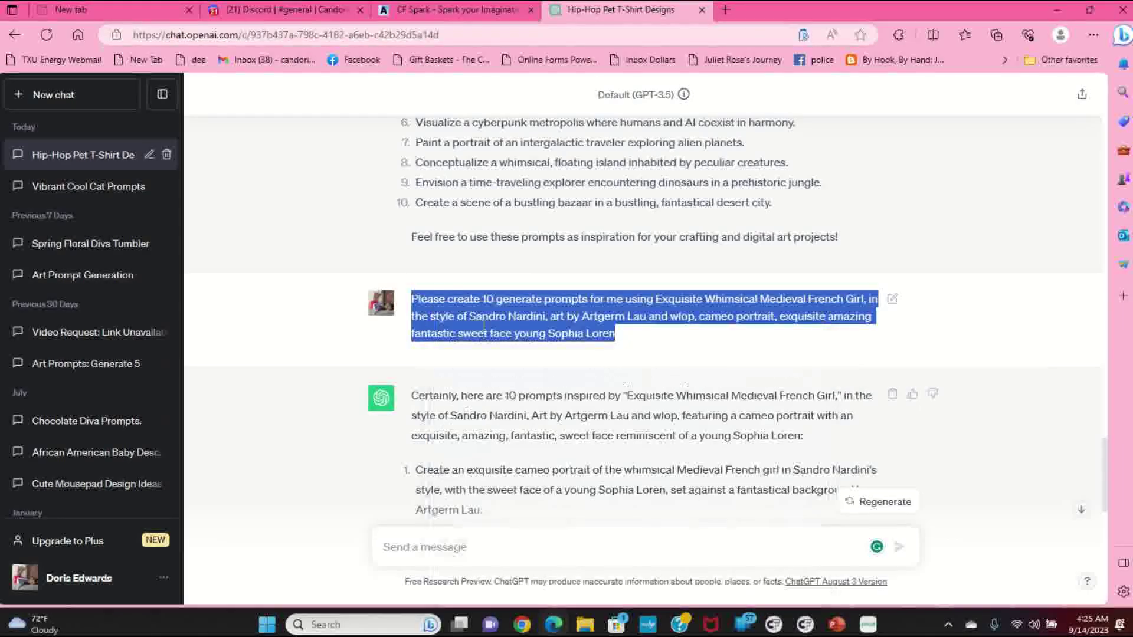
click(449, 548)
key(ctrl+v)
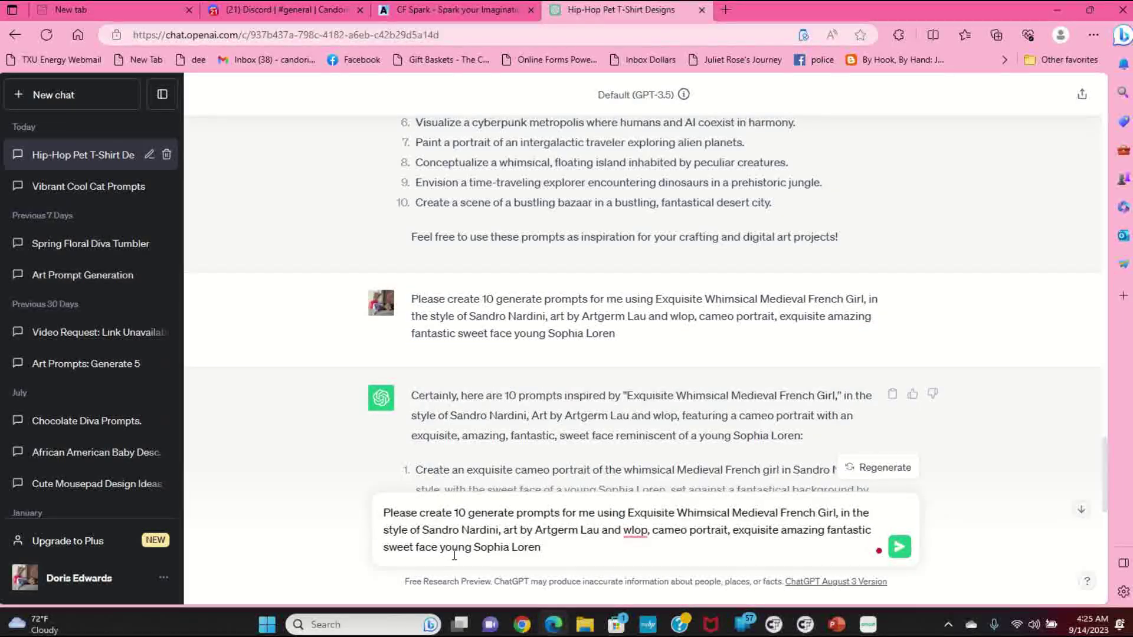
Replace the message's ending "sweet face young Sophia Loren" with ", in the likeness of oprah winfrey".
click(636, 529)
click(645, 476)
drag(474, 547, 544, 552)
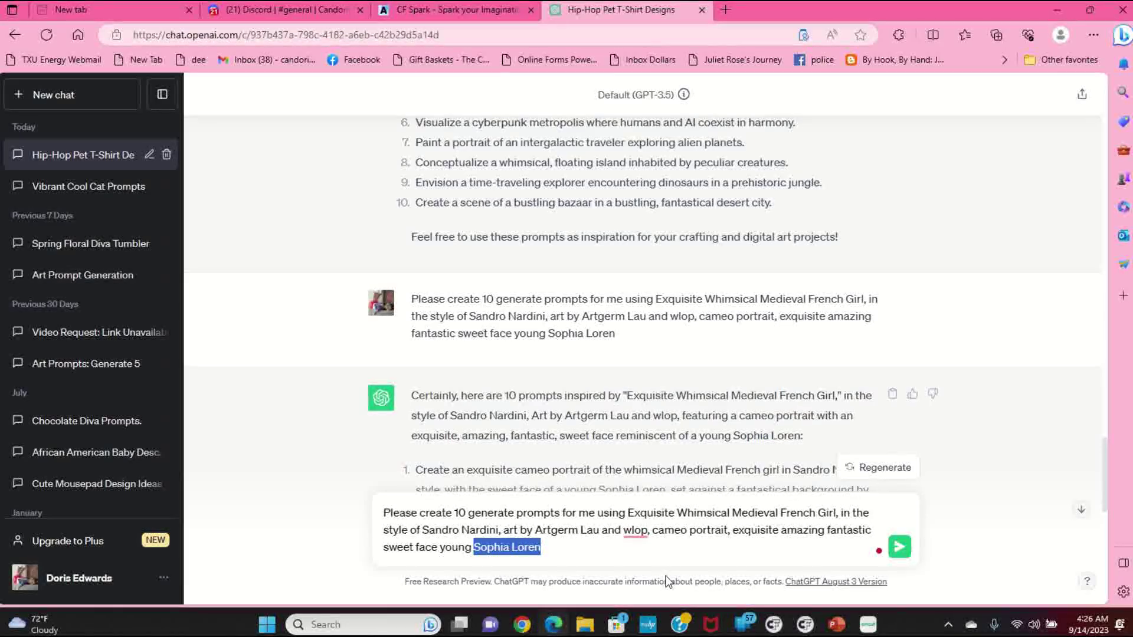
click(420, 547)
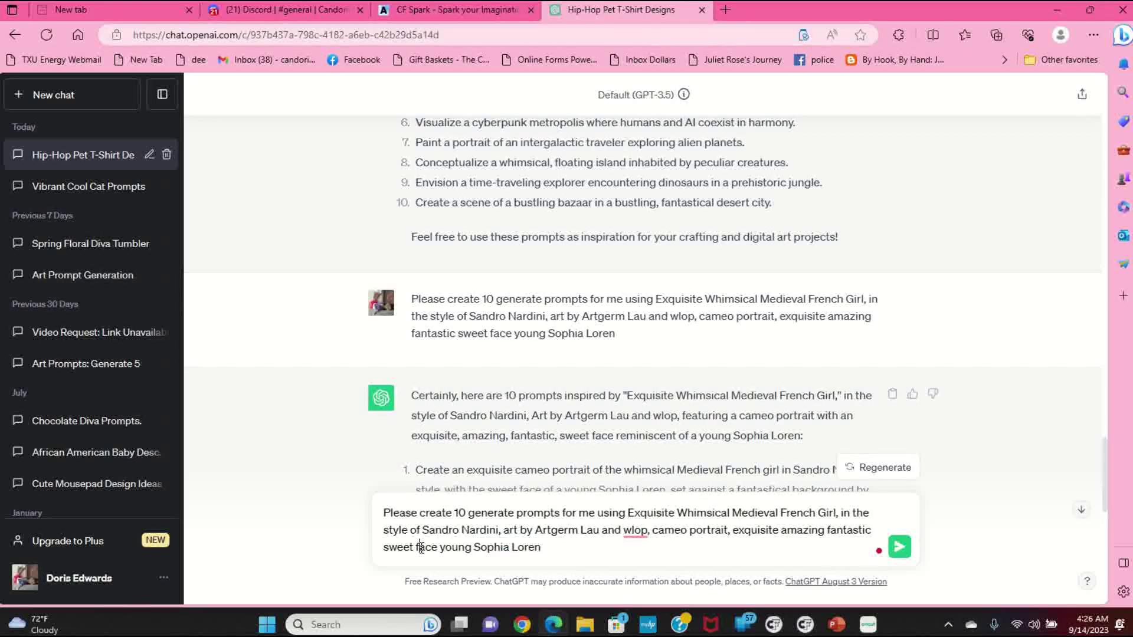
drag(416, 549, 623, 552)
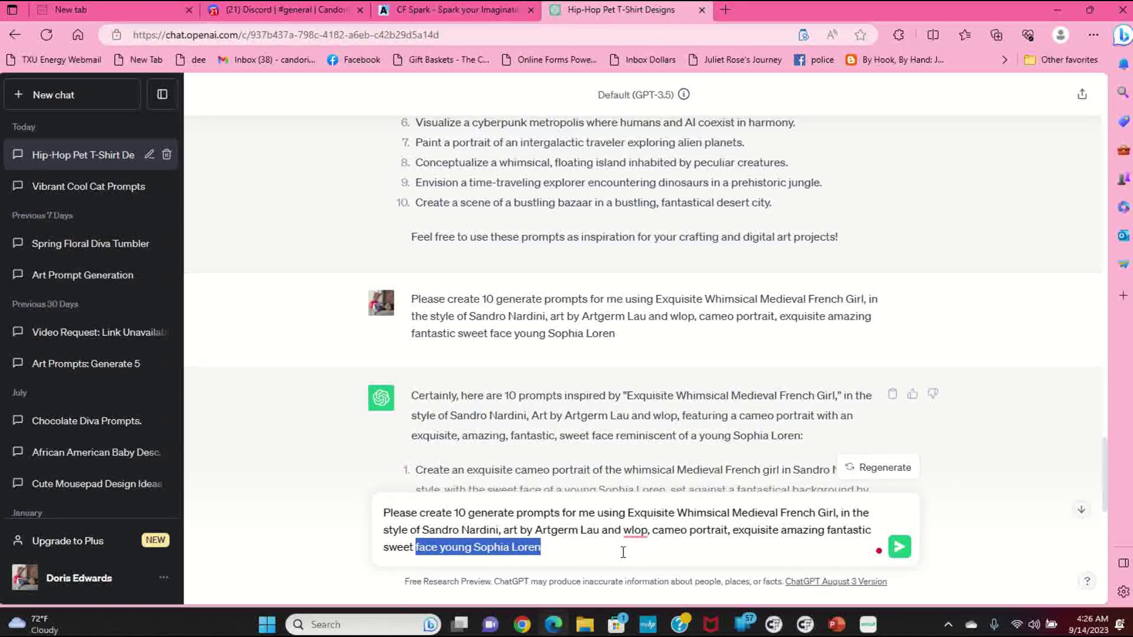
key(BackSpace)
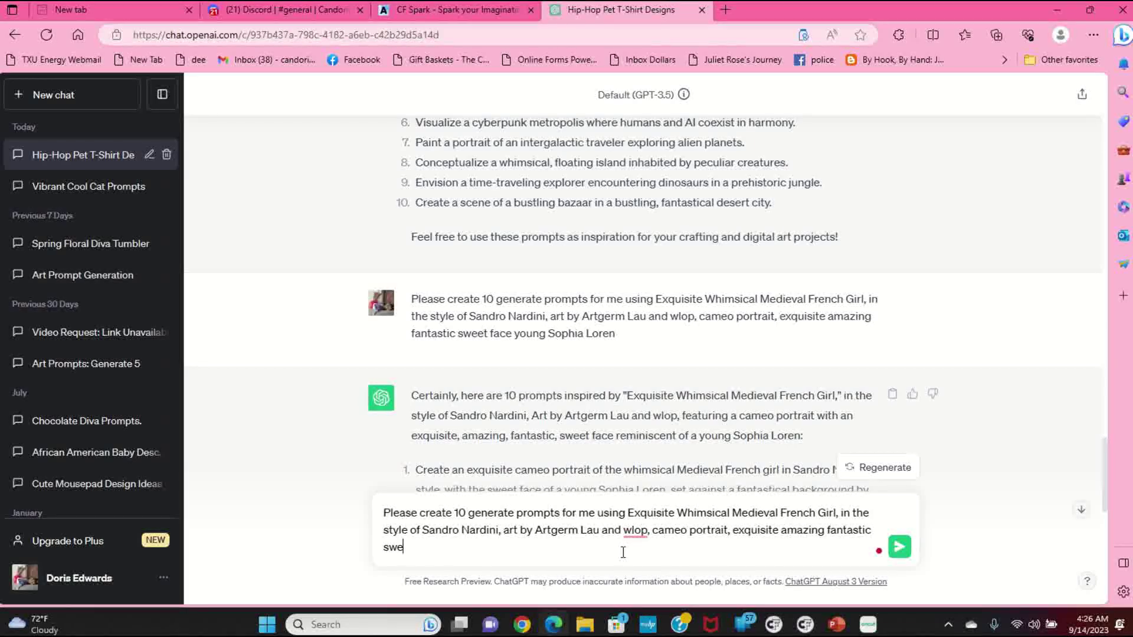
key(BackSpace)
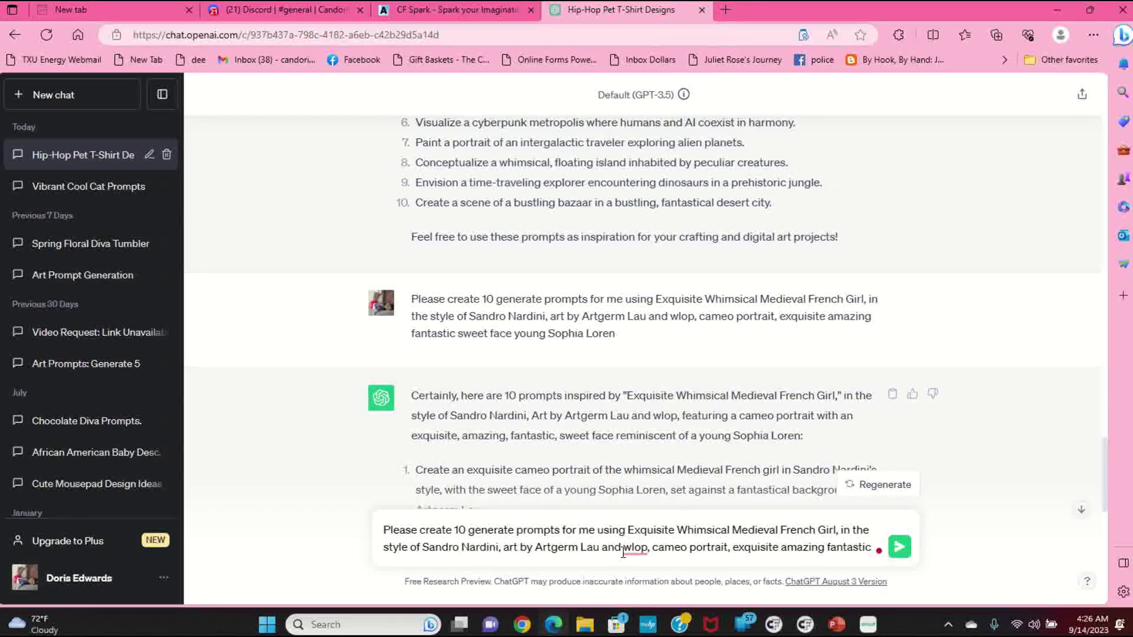
text(in)
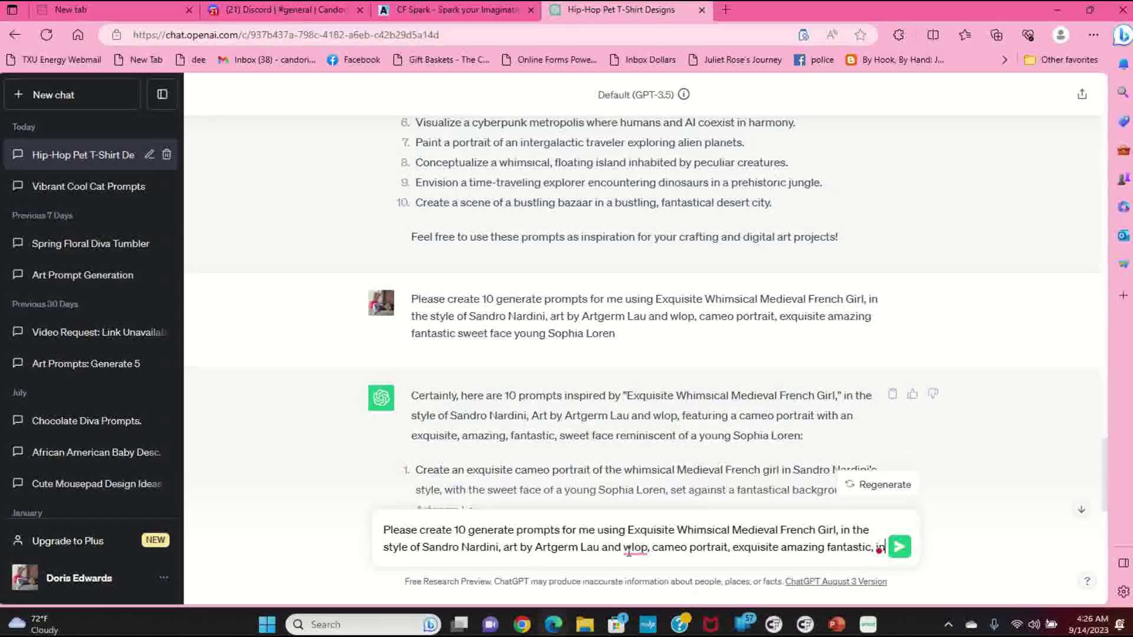
text( the likeness of oprah winfrey)
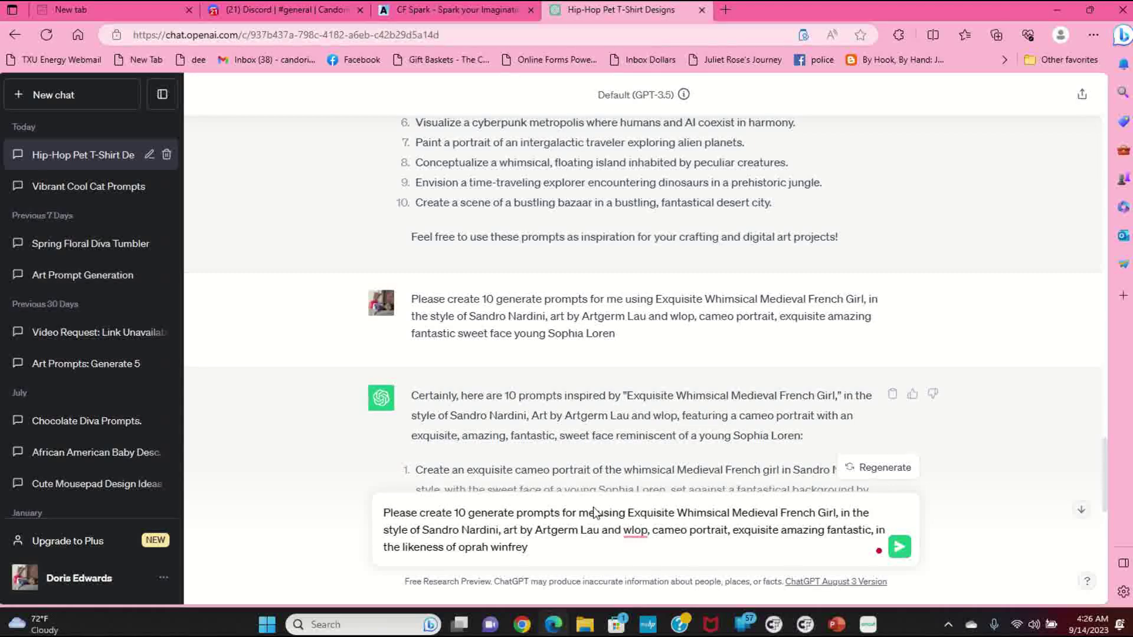
Send the Oprah Winfrey request and look through ChatGPT's new list of prompts.
click(897, 549)
scroll(678, 423, down, 2)
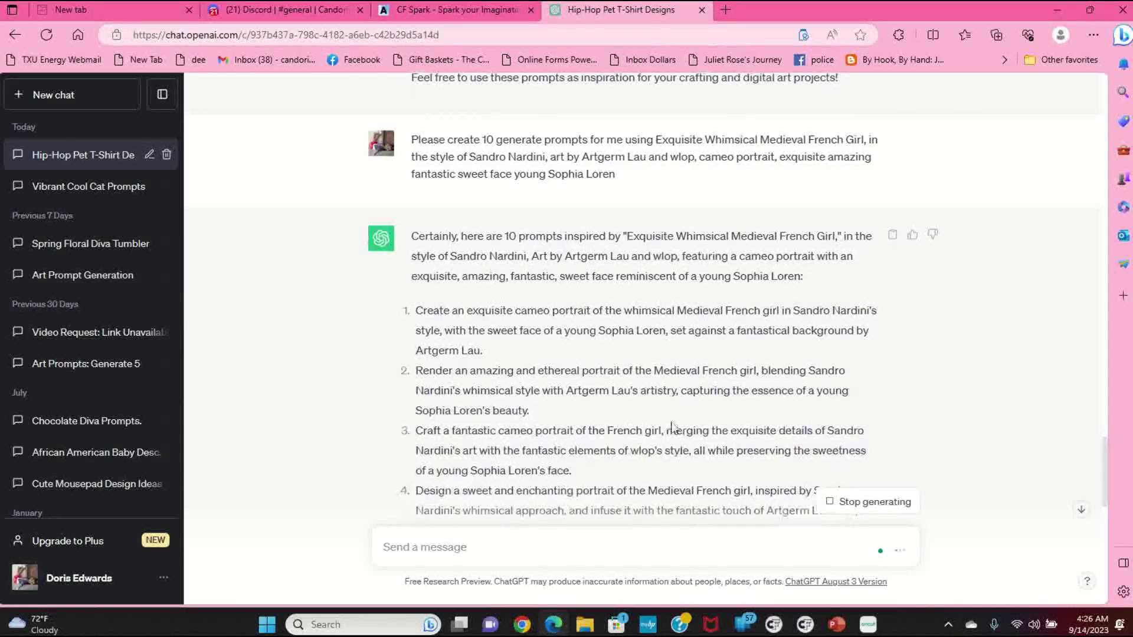
scroll(671, 425, down, 1)
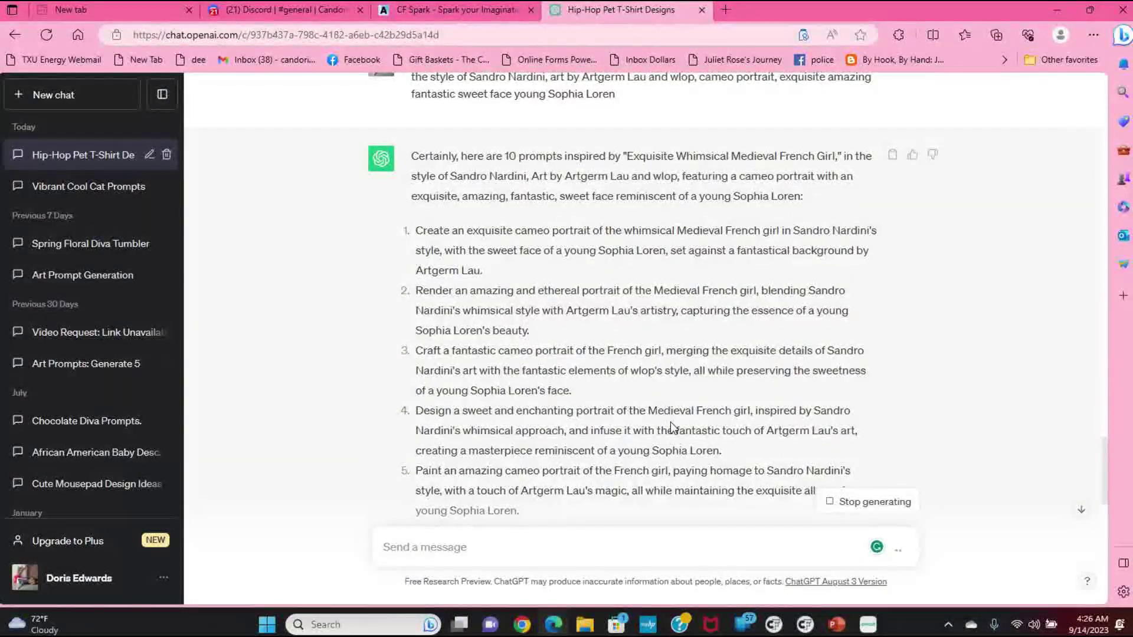
scroll(671, 423, down, 12)
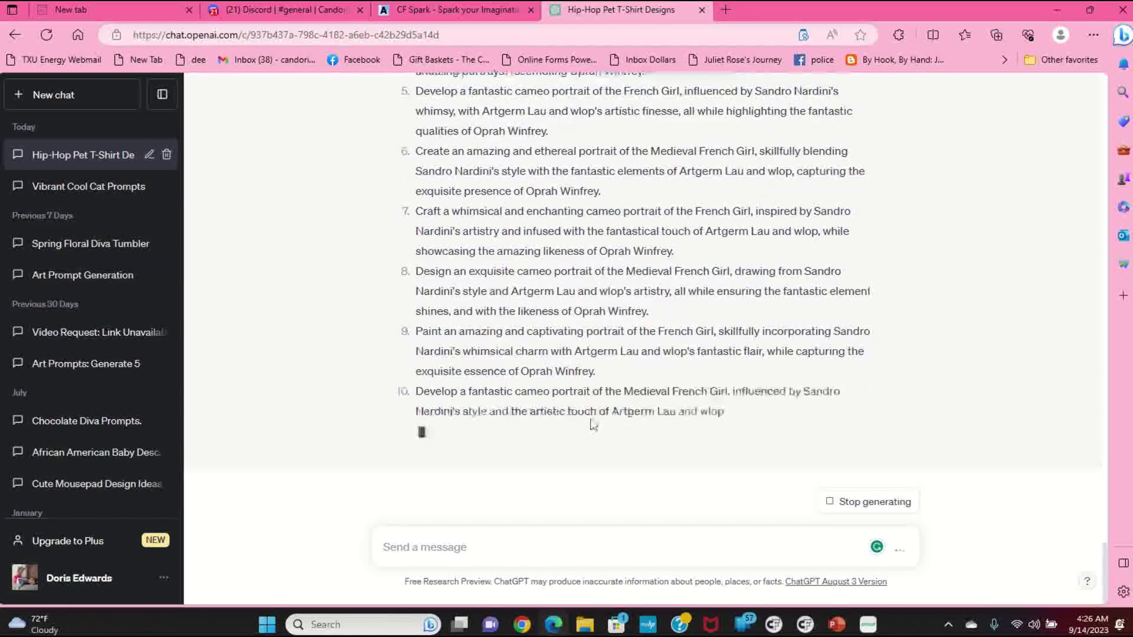
scroll(579, 379, up, 3)
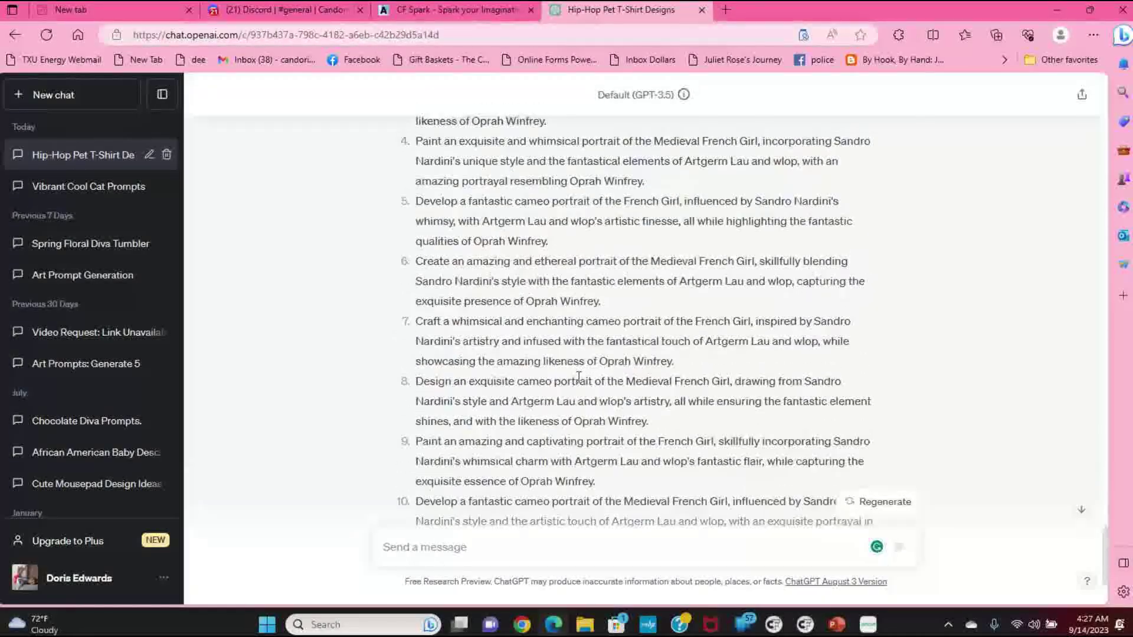
Copy the first Oprah Winfrey prompt, beginning "Craft an exquisite cameo portrait", from ChatGPT's new list.
scroll(579, 378, up, 5)
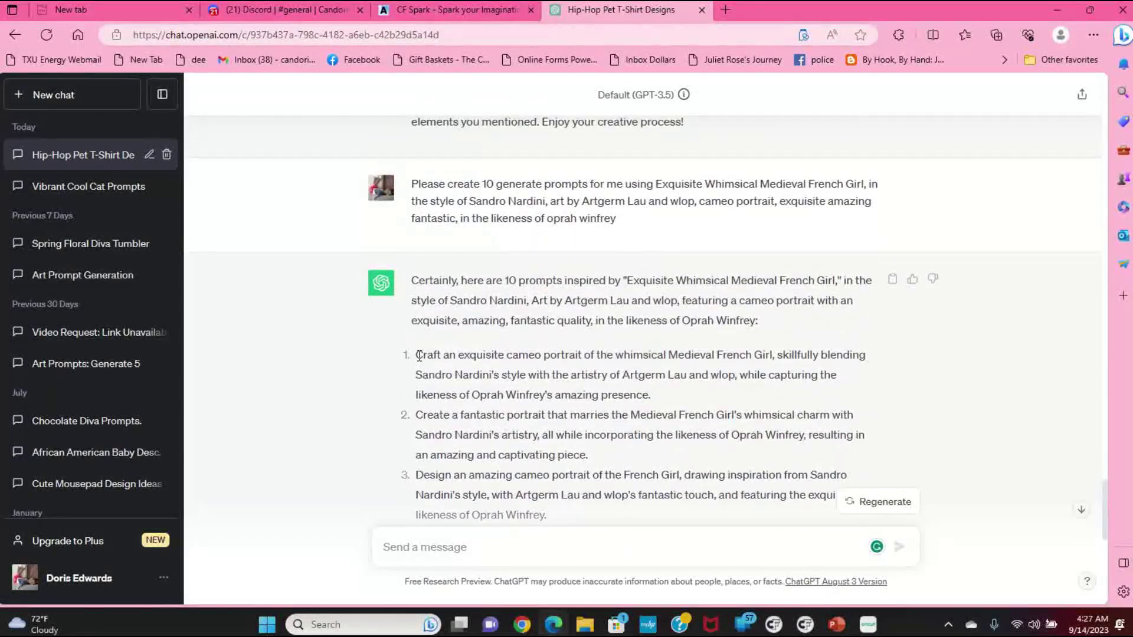
drag(417, 355, 641, 401)
right_click(641, 401)
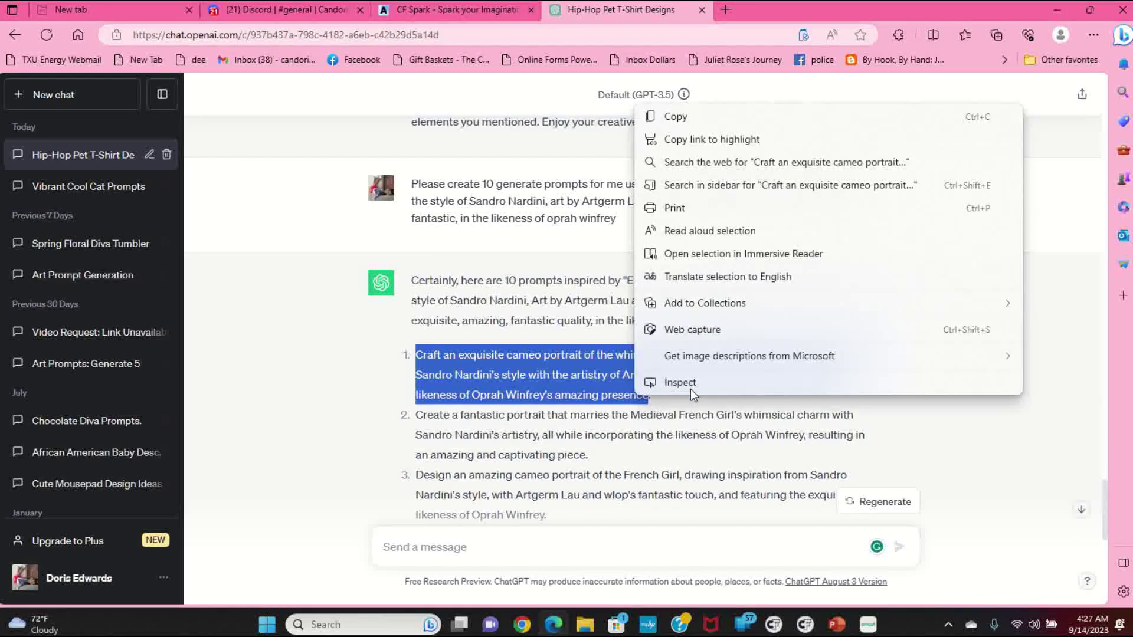
click(698, 112)
Switch to CF Spark Art, replace the Sophia Loren prompt with the copied cameo portrait prompt, and generate the images in 4:5 Portrait.
click(472, 9)
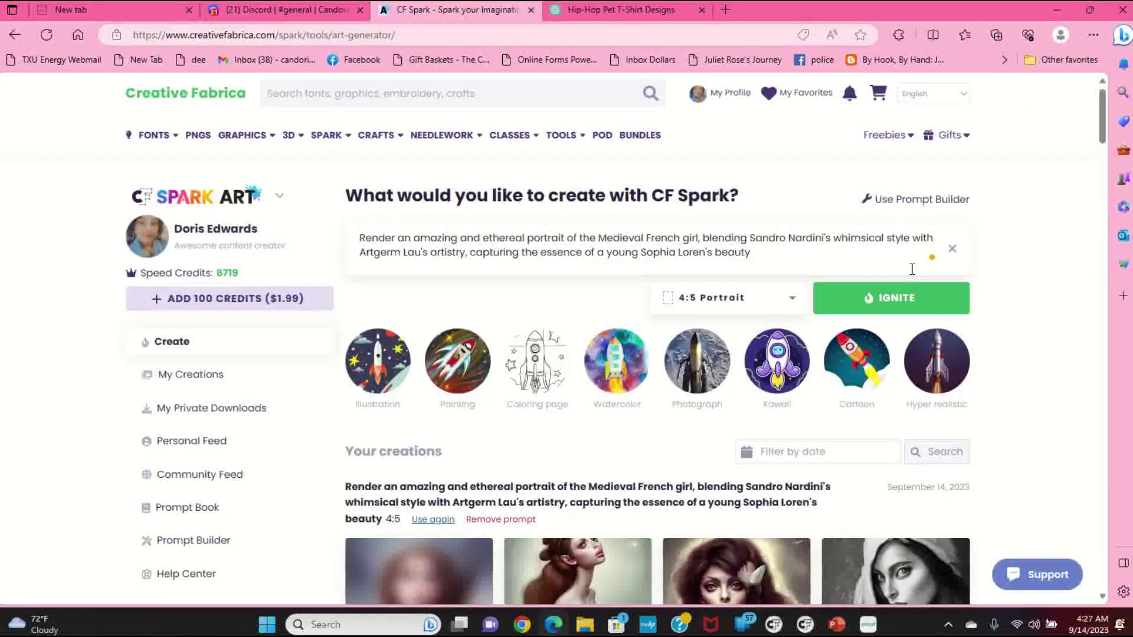
click(955, 250)
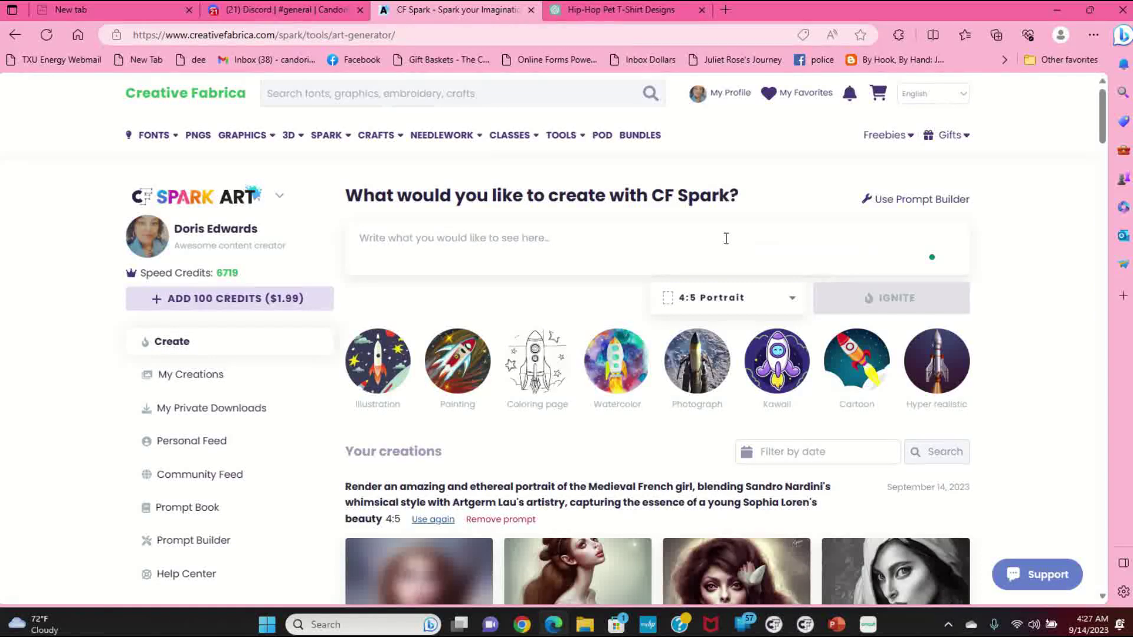
click(726, 237)
key(ctrl+v)
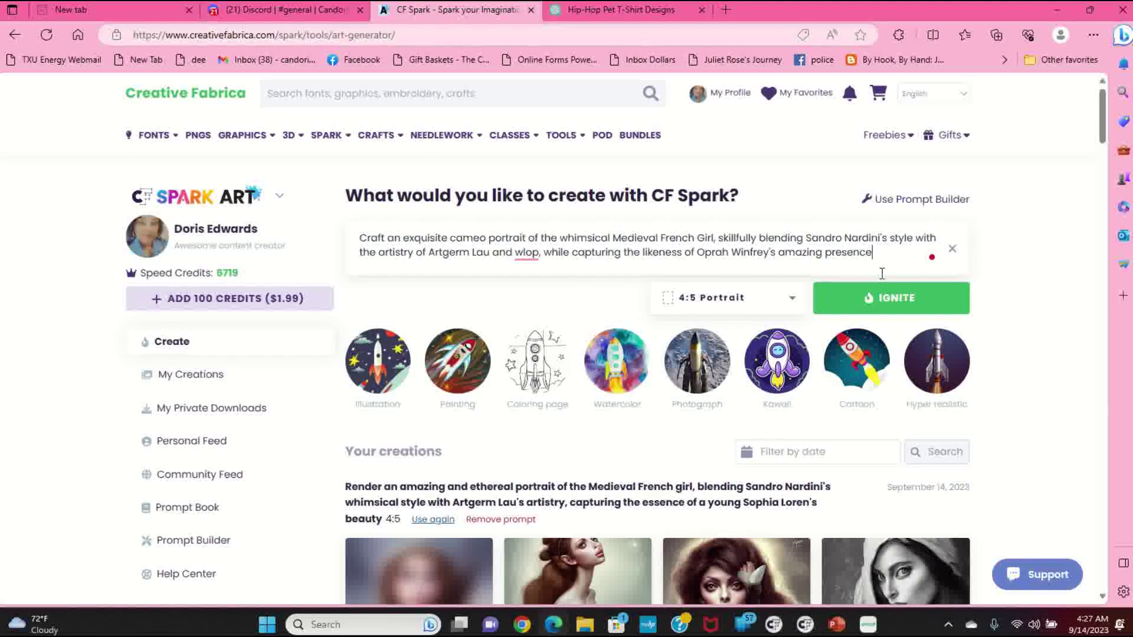
click(895, 300)
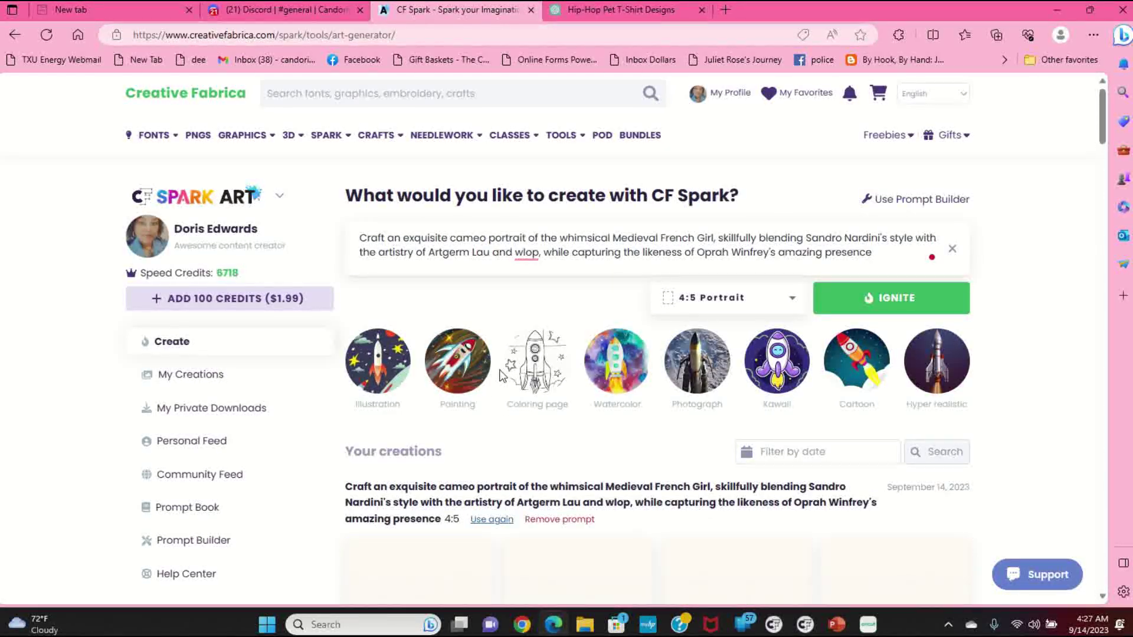
Preview the first and second Oprah Winfrey cameo portraits one after the other, closing each preview.
scroll(501, 376, down, 4)
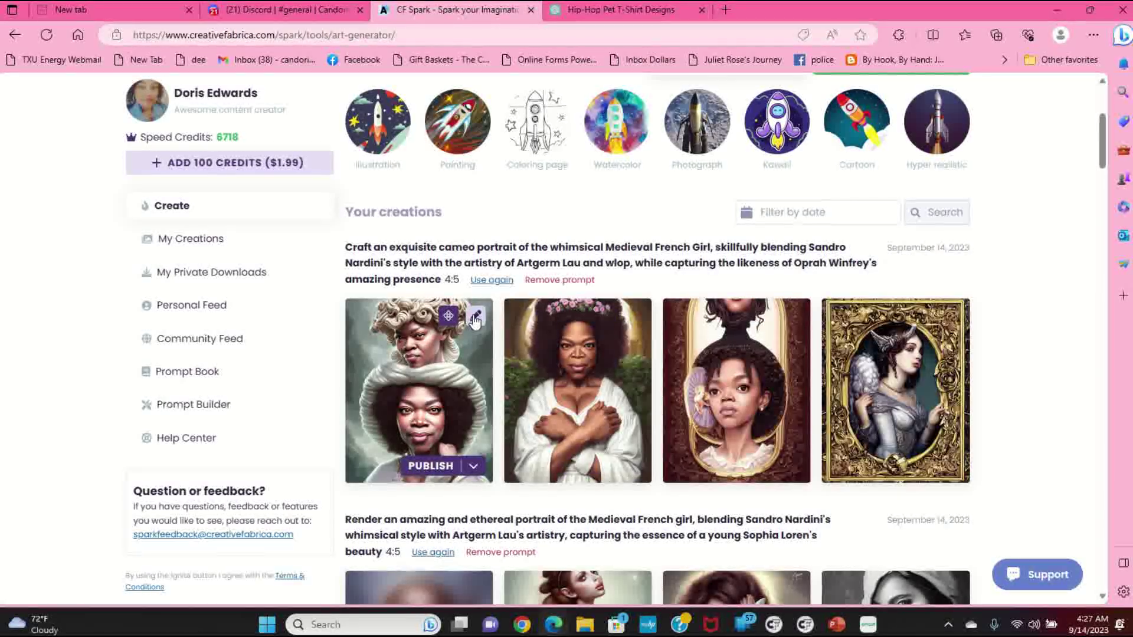
click(475, 319)
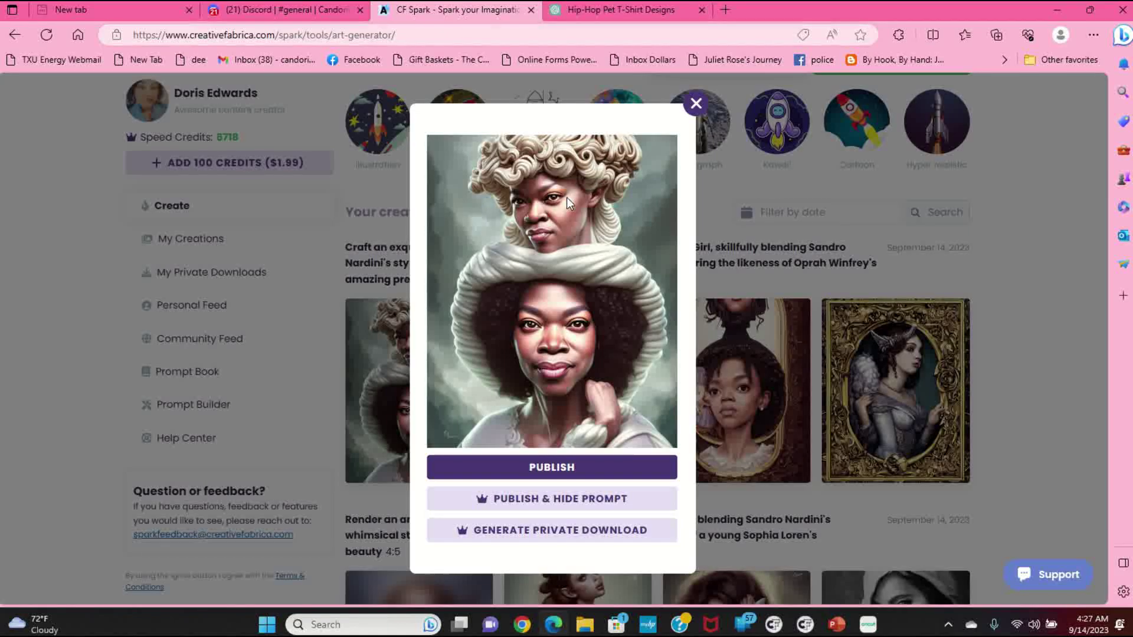
click(695, 104)
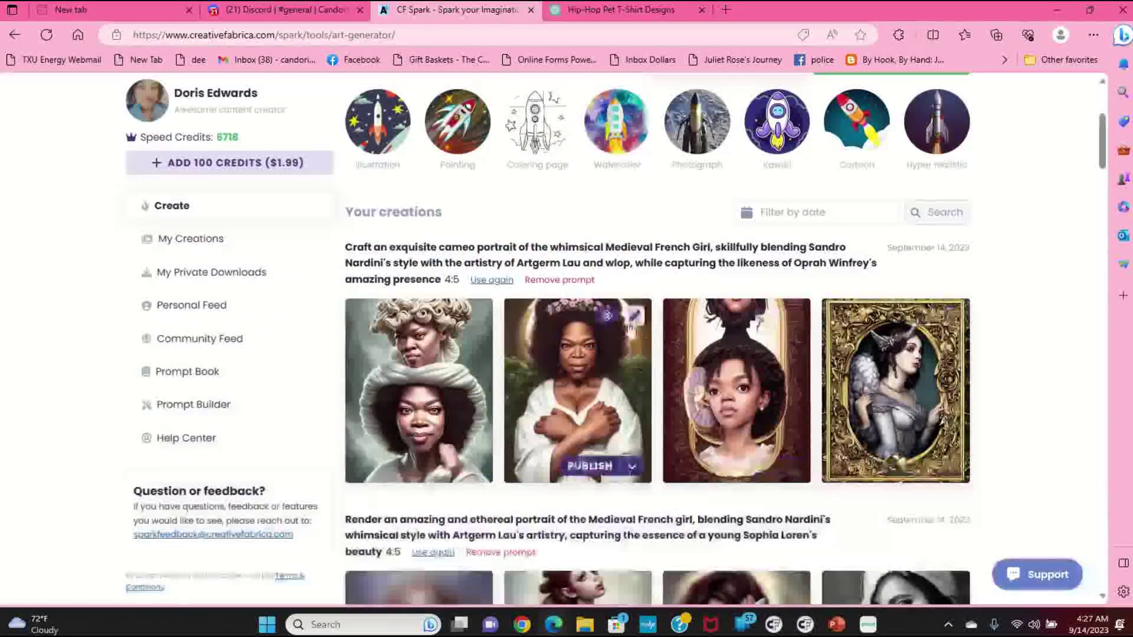
click(626, 401)
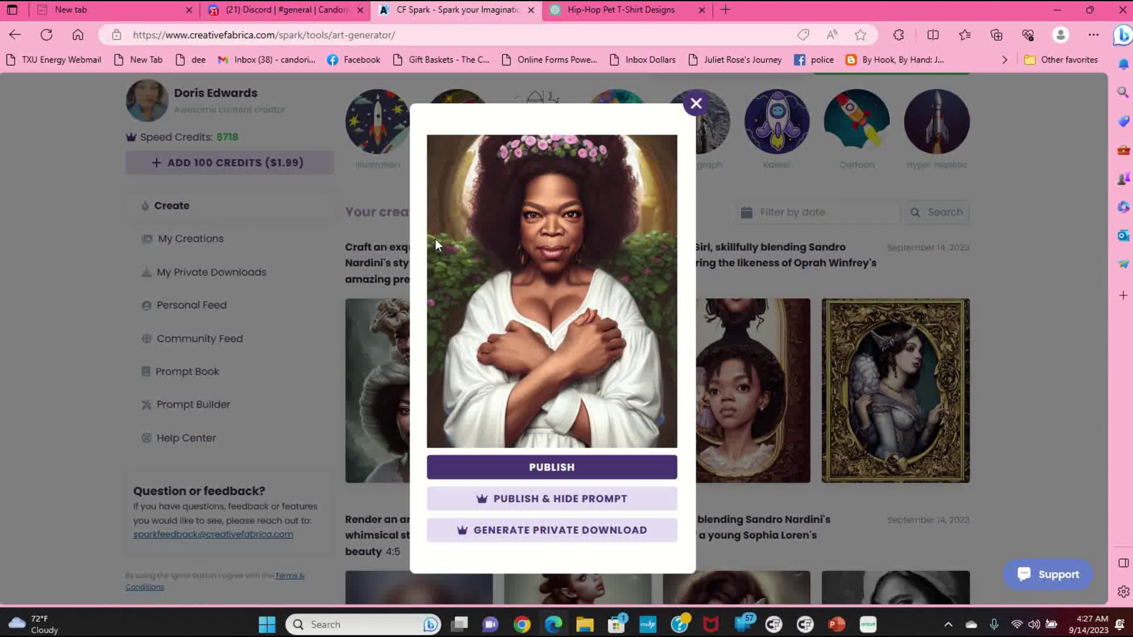
click(695, 105)
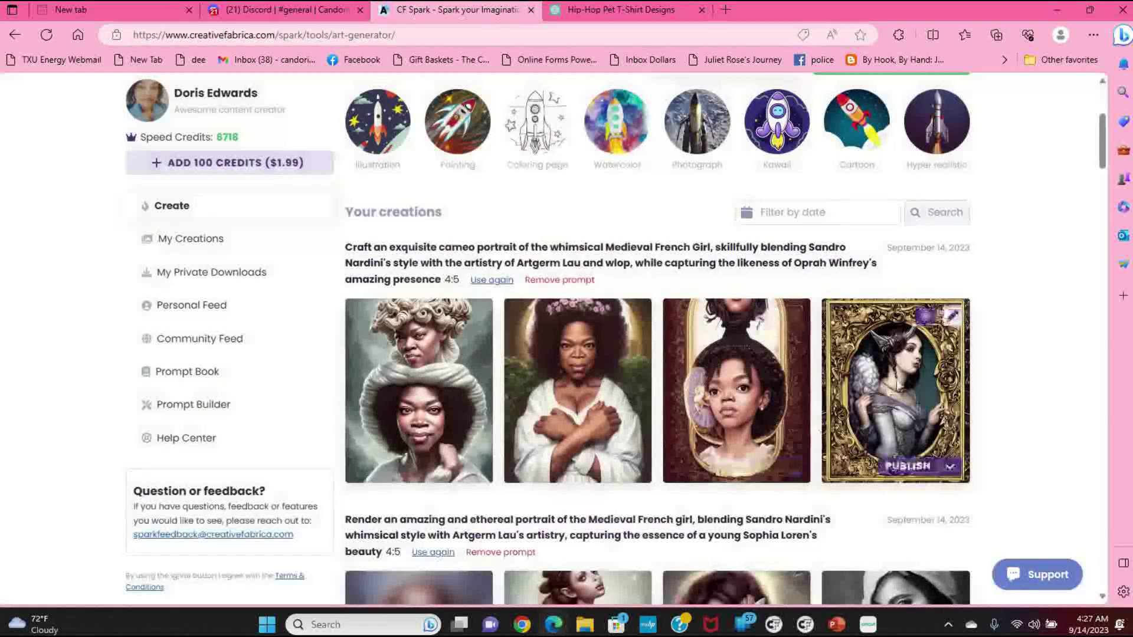
scroll(649, 372, up, 1)
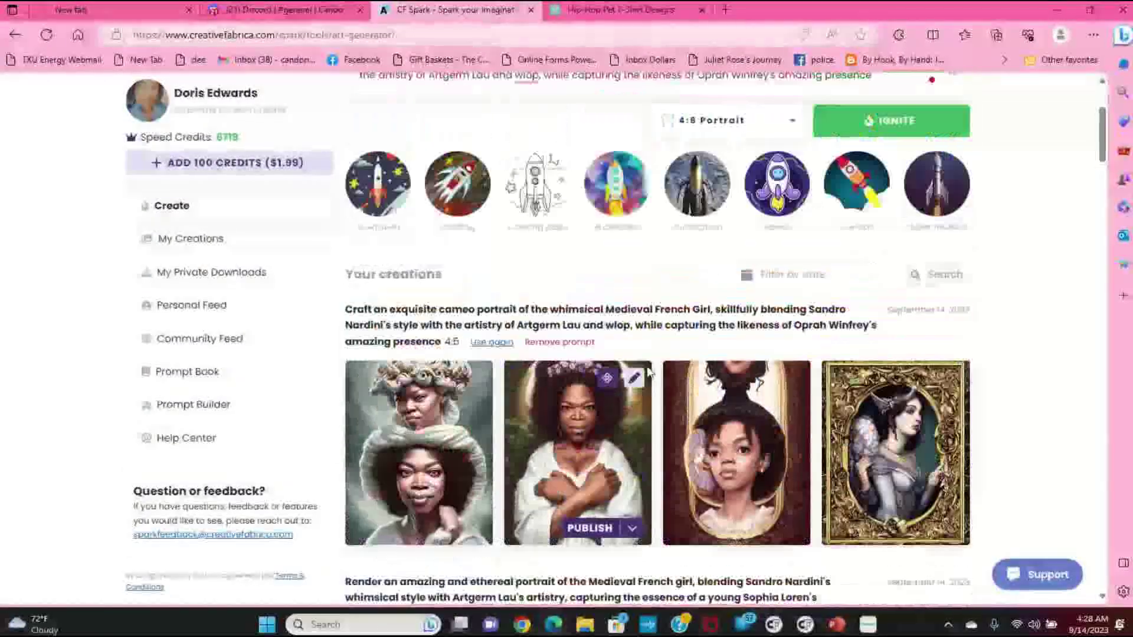
scroll(649, 372, up, 5)
click(620, 9)
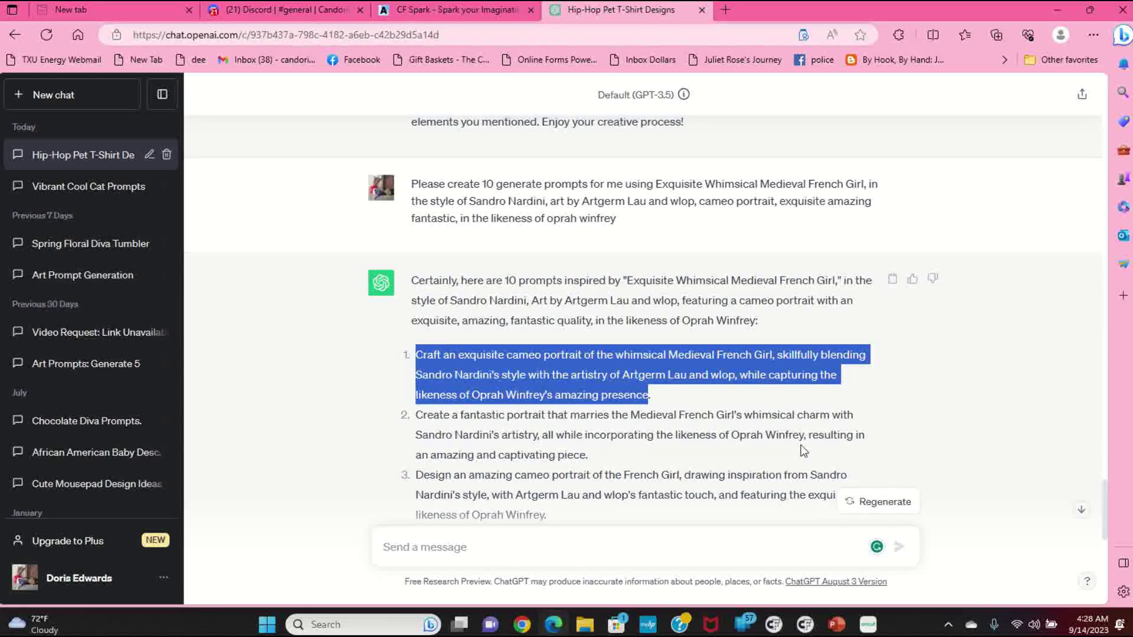
click(490, 13)
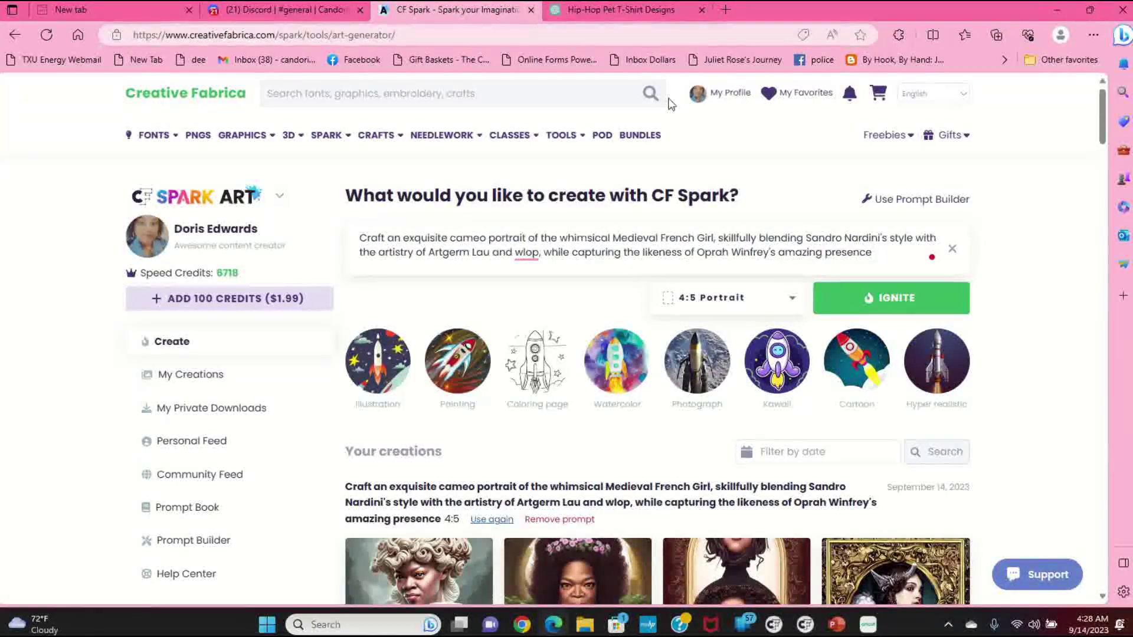
Go to the Creative Fabrica home page and open the Holidays category of the 3D crafts.
click(199, 104)
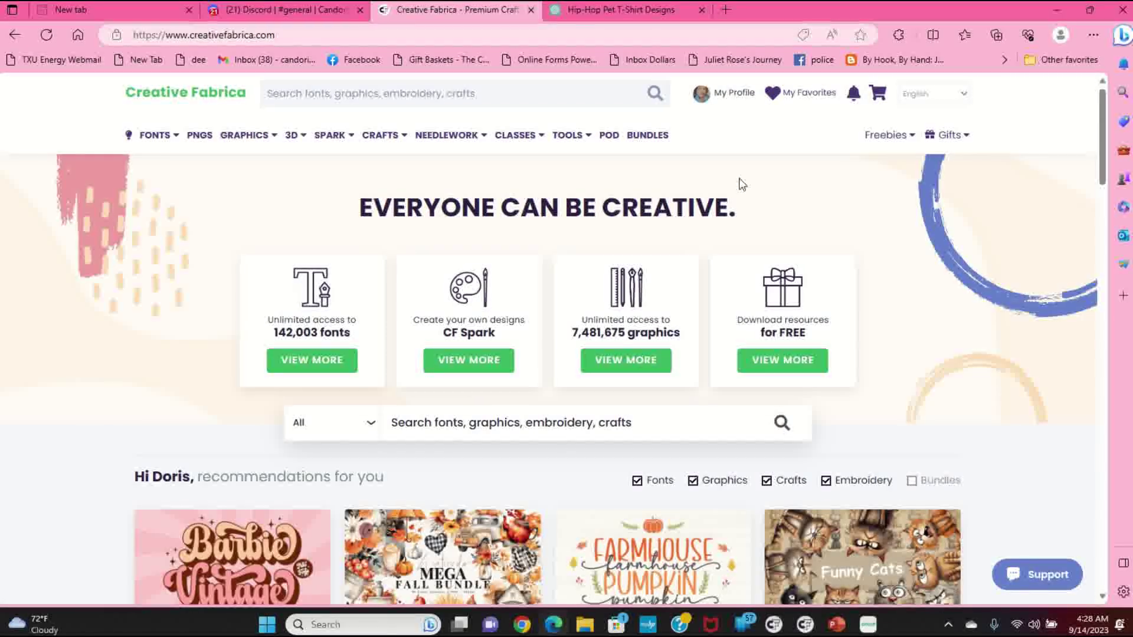
mouse_move(505, 141)
mouse_move(563, 148)
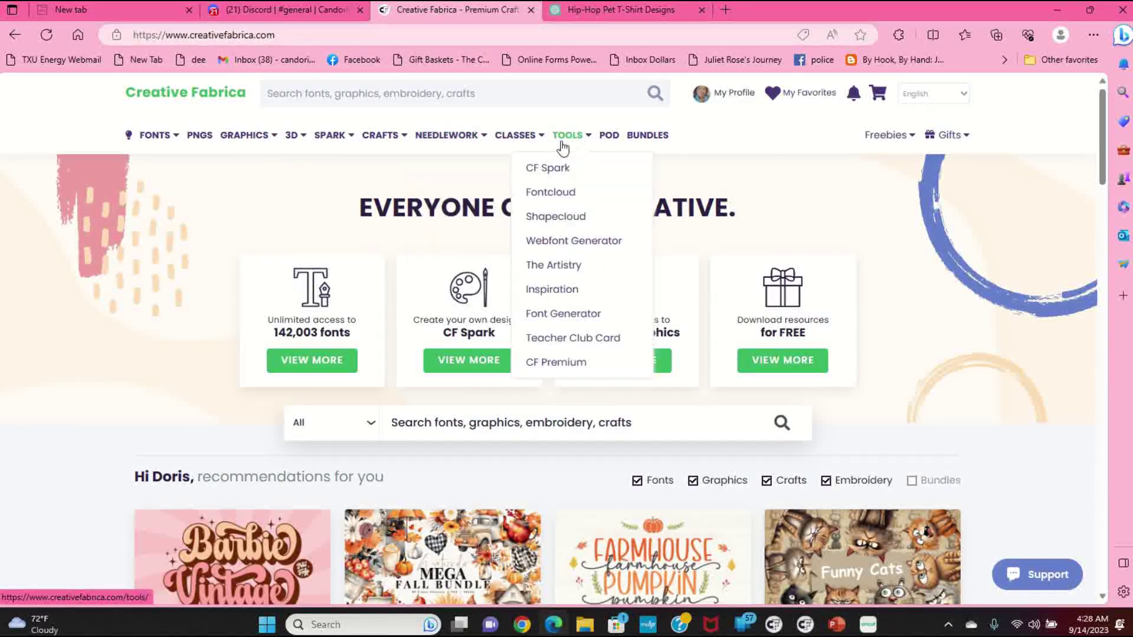
mouse_move(376, 139)
mouse_move(299, 143)
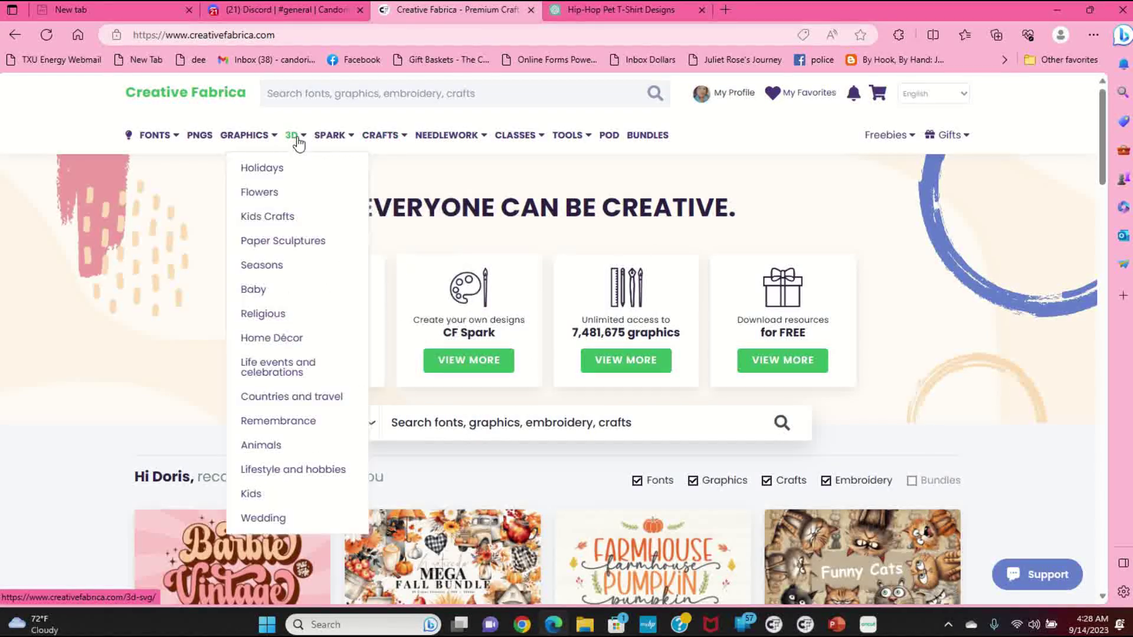
click(270, 170)
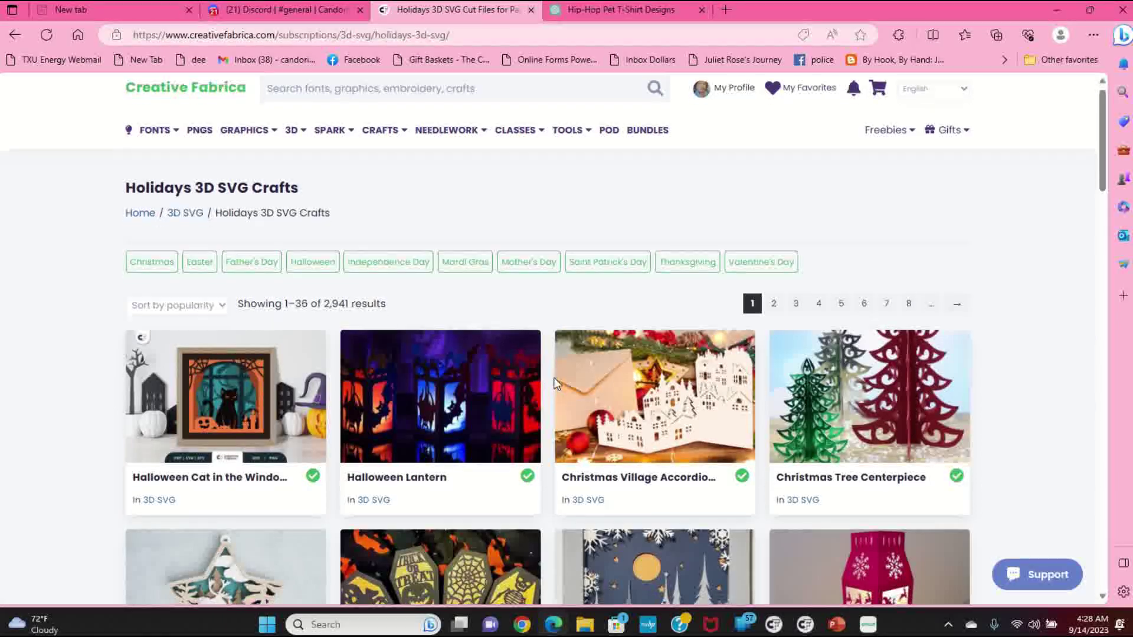
Browse the Holidays 3D SVG crafts and open the Witch Hat Gift Box product.
scroll(535, 419, down, 8)
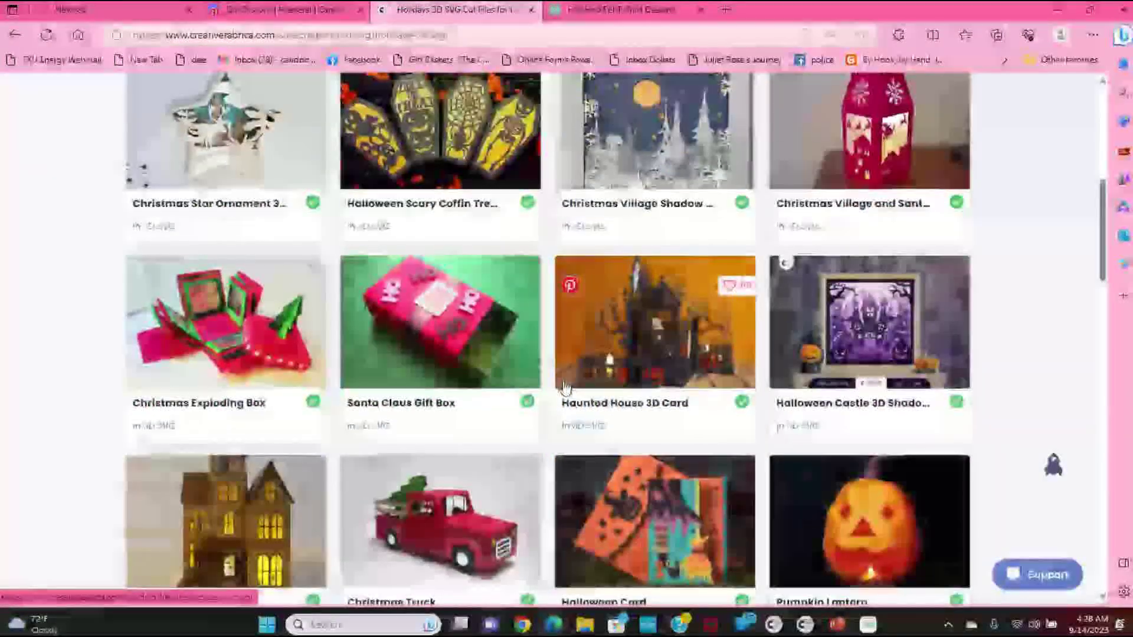
scroll(423, 311, down, 20)
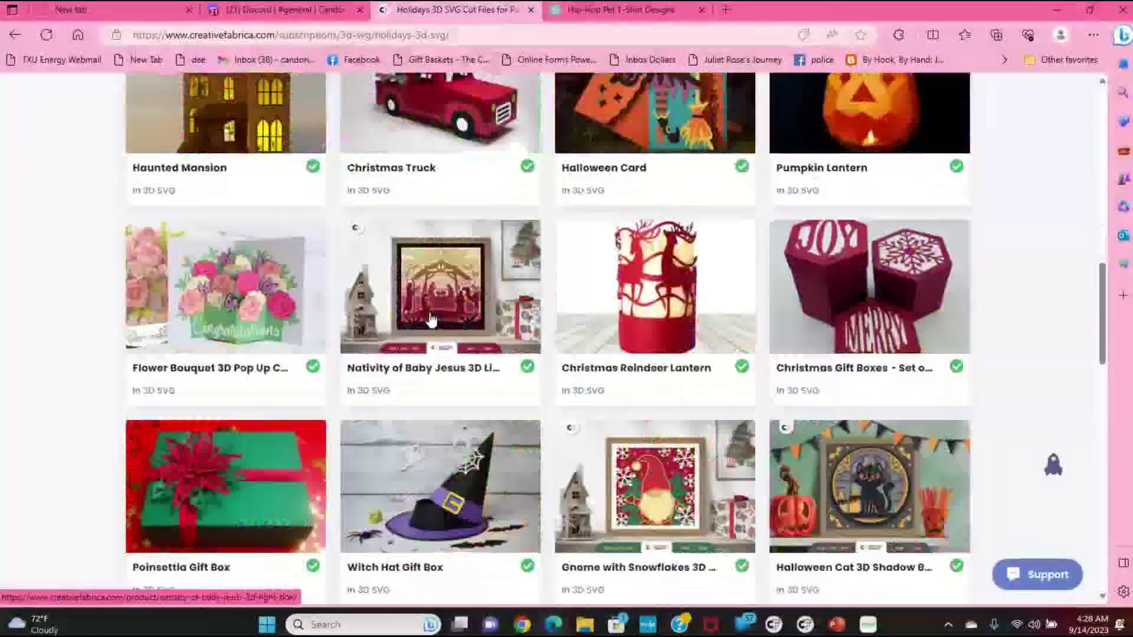
scroll(439, 325, up, 9)
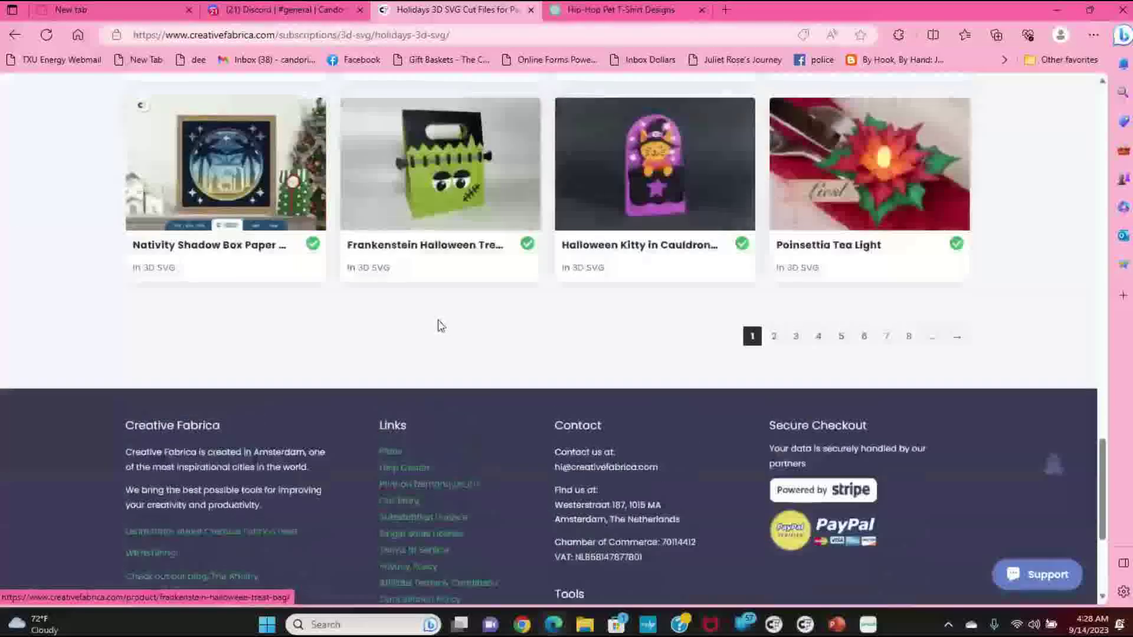
scroll(439, 326, up, 7)
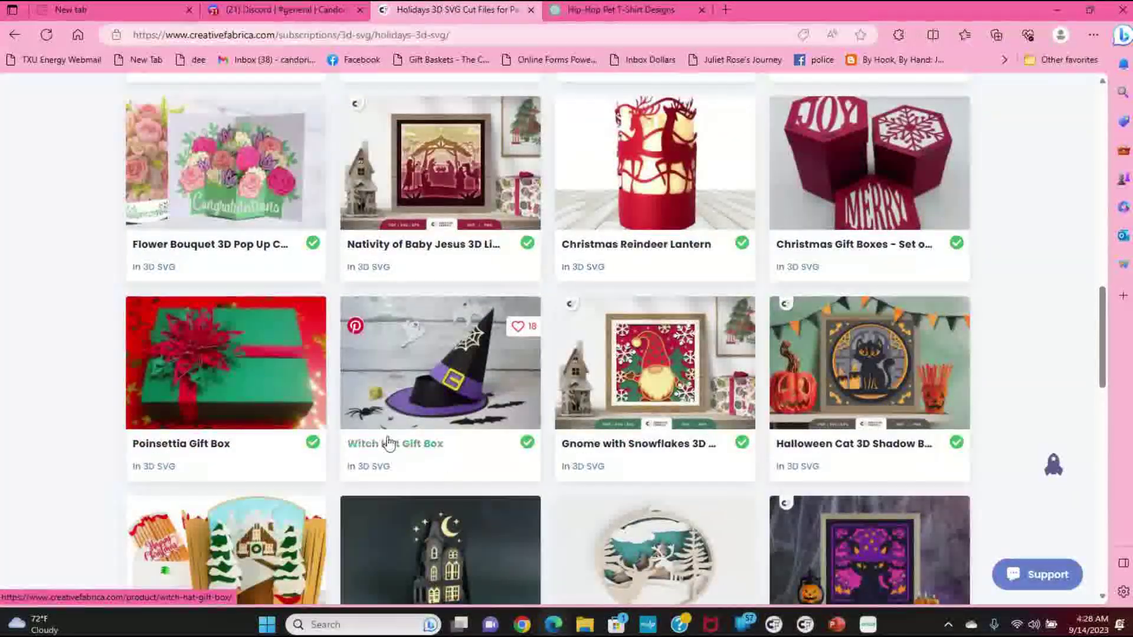
click(498, 390)
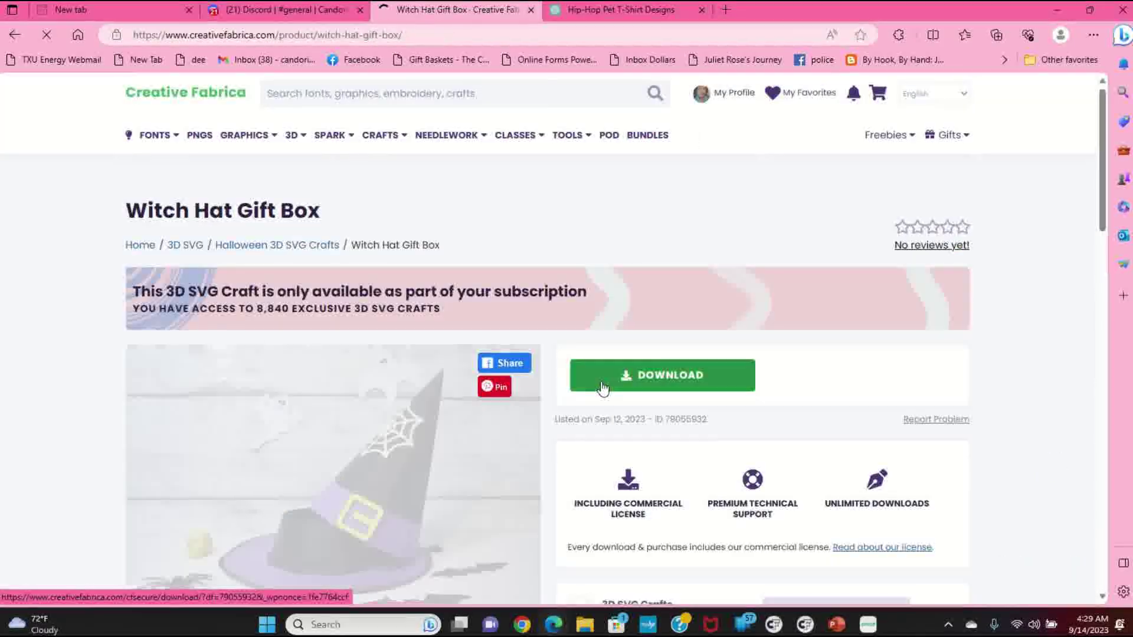
Examine the Witch Hat Gift Box page, including its description, file formats, license information and designer details.
scroll(605, 389, down, 6)
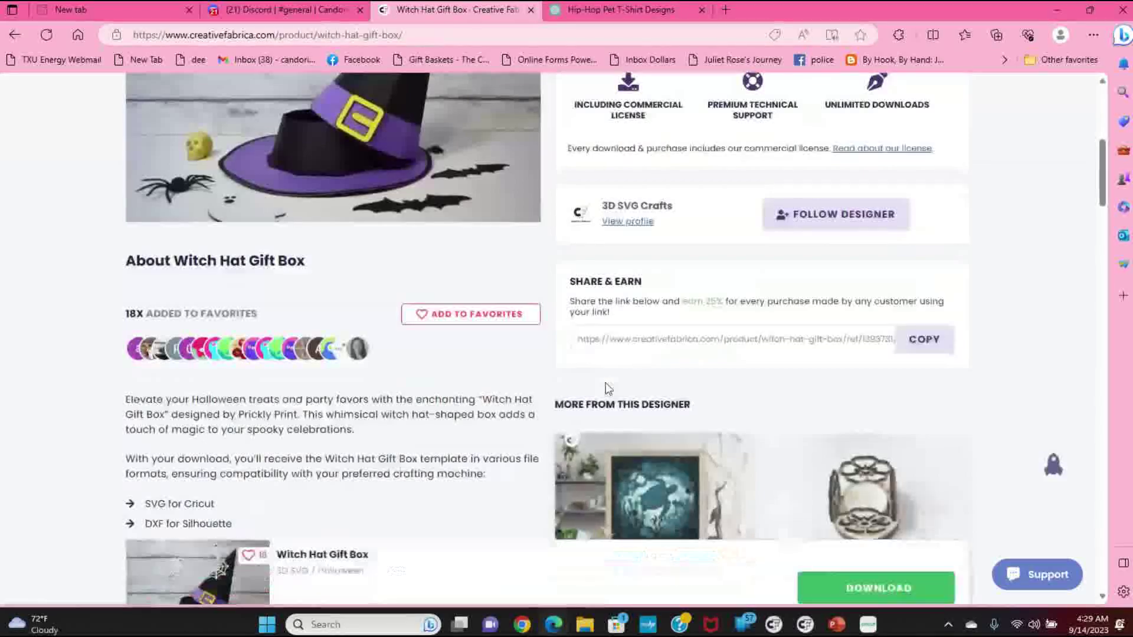
scroll(609, 388, down, 2)
scroll(601, 383, down, 8)
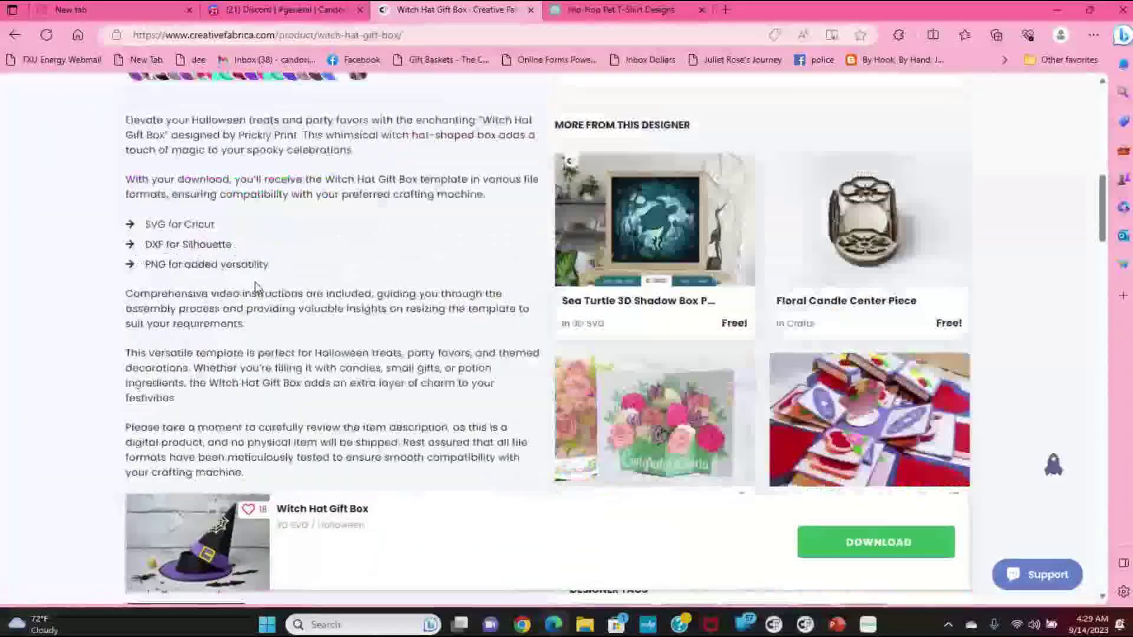
scroll(260, 282, down, 4)
scroll(264, 284, up, 12)
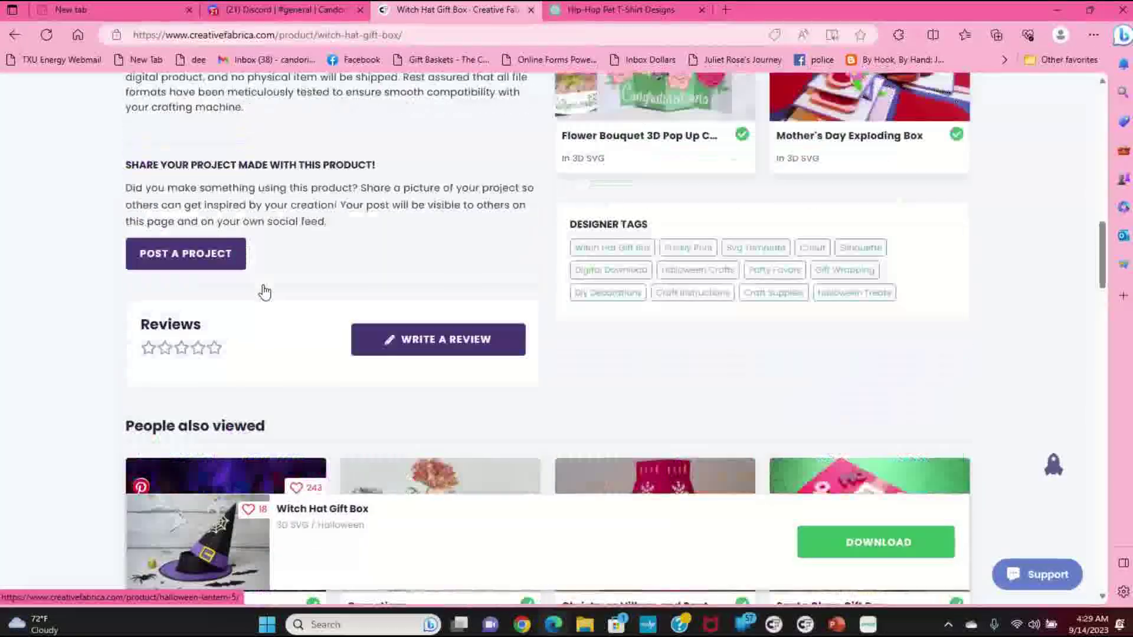
scroll(263, 285, up, 5)
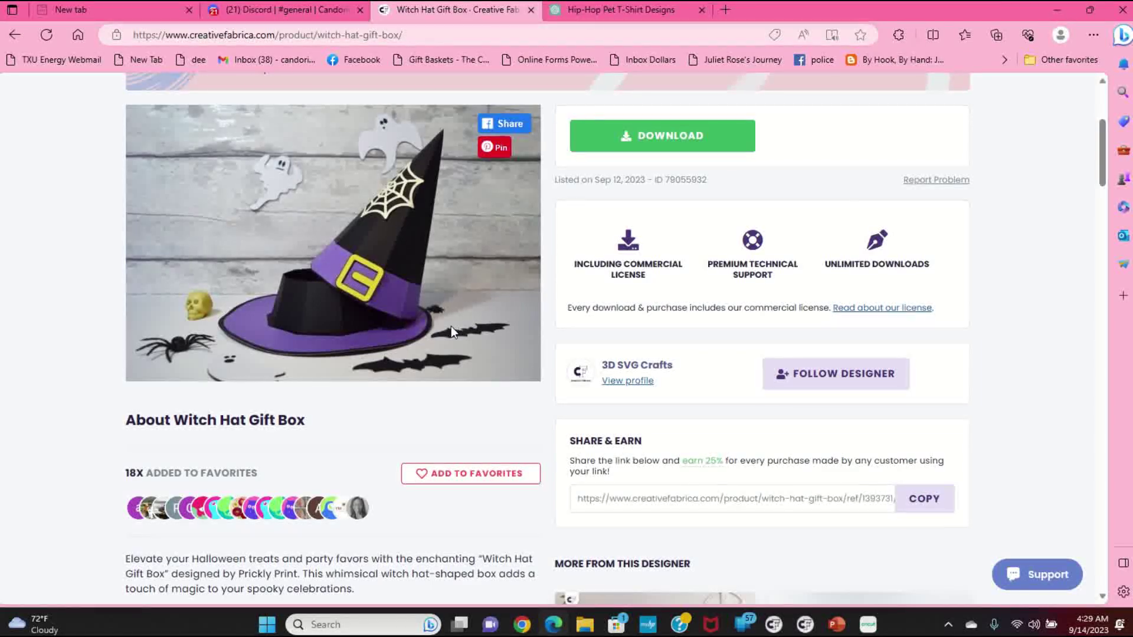
scroll(458, 324, down, 7)
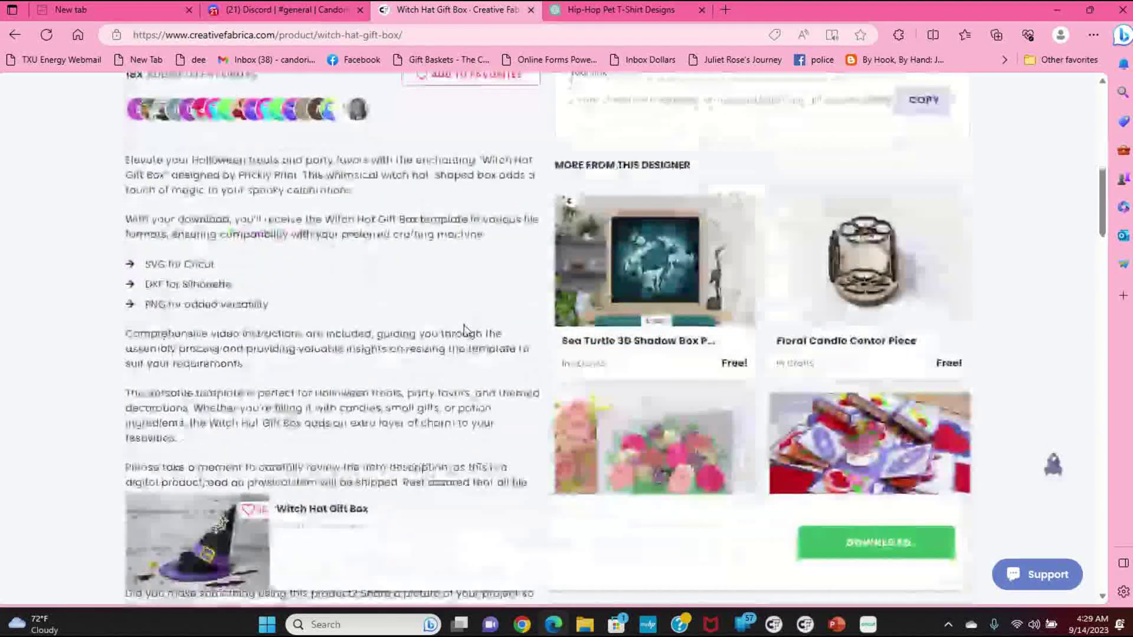
scroll(464, 328, down, 1)
scroll(464, 324, up, 7)
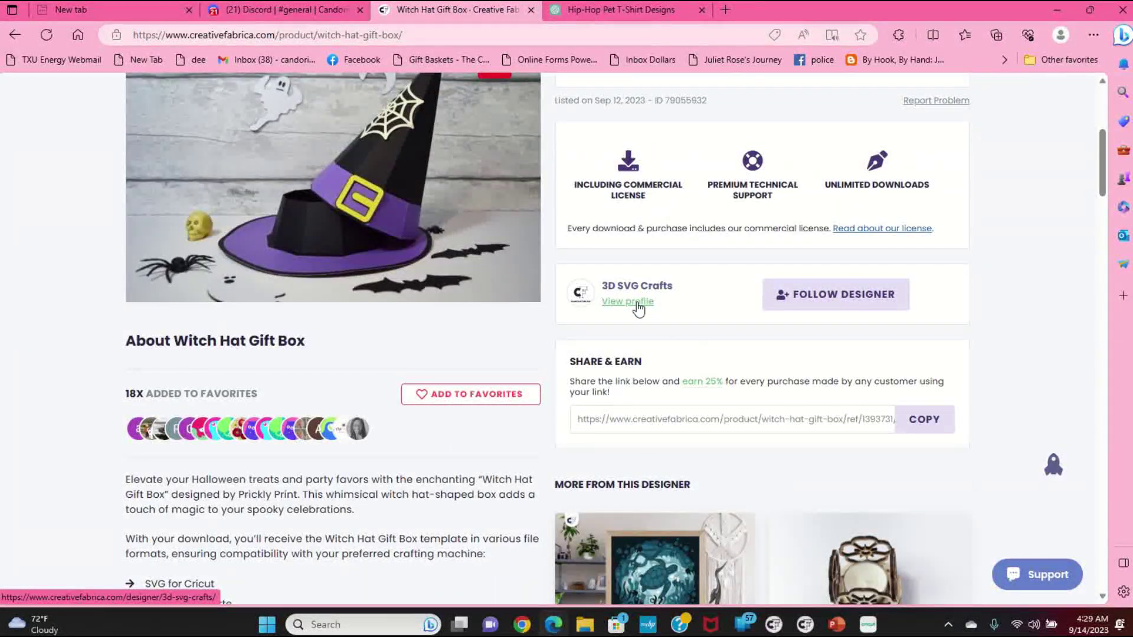
scroll(631, 324, up, 2)
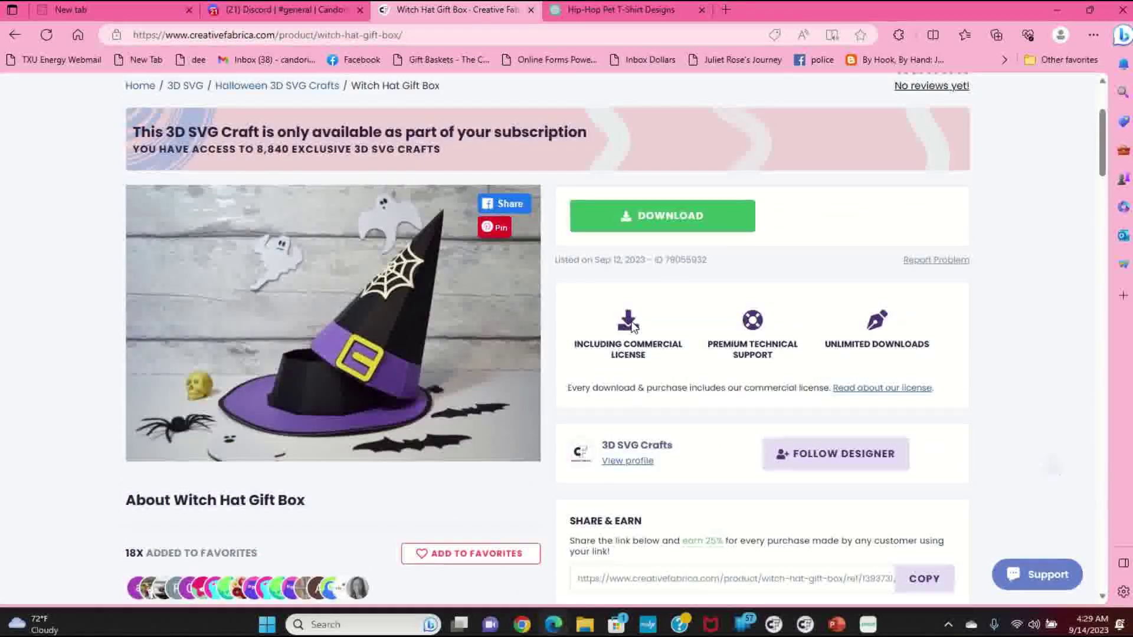
Open the CF Spark overview and return from it to the CF Spark Art generator.
scroll(633, 323, up, 2)
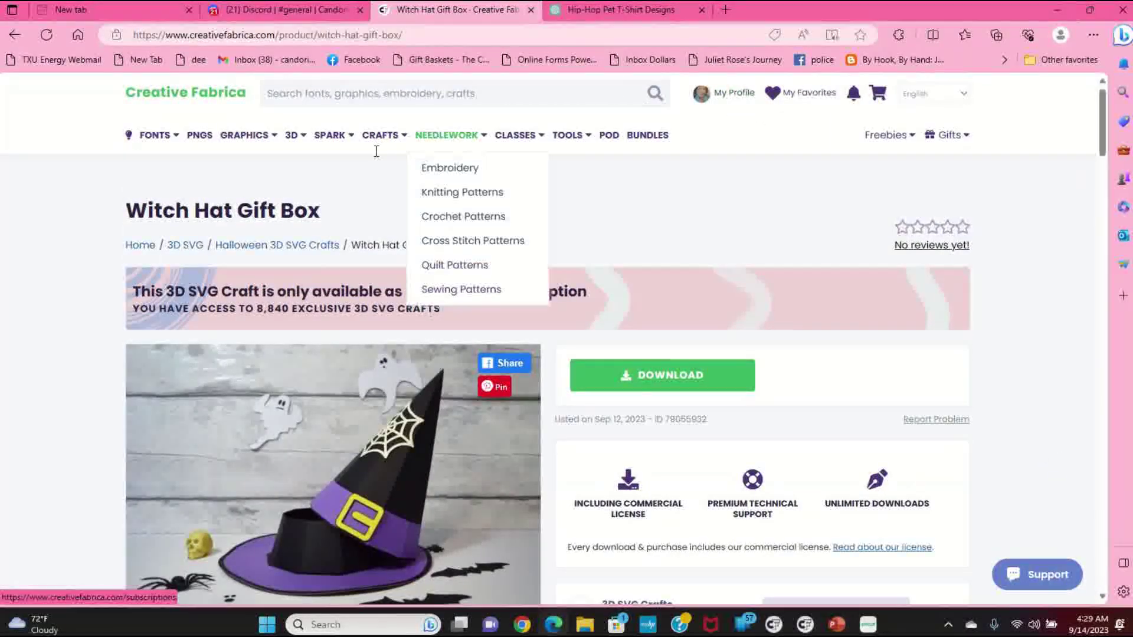
mouse_move(338, 135)
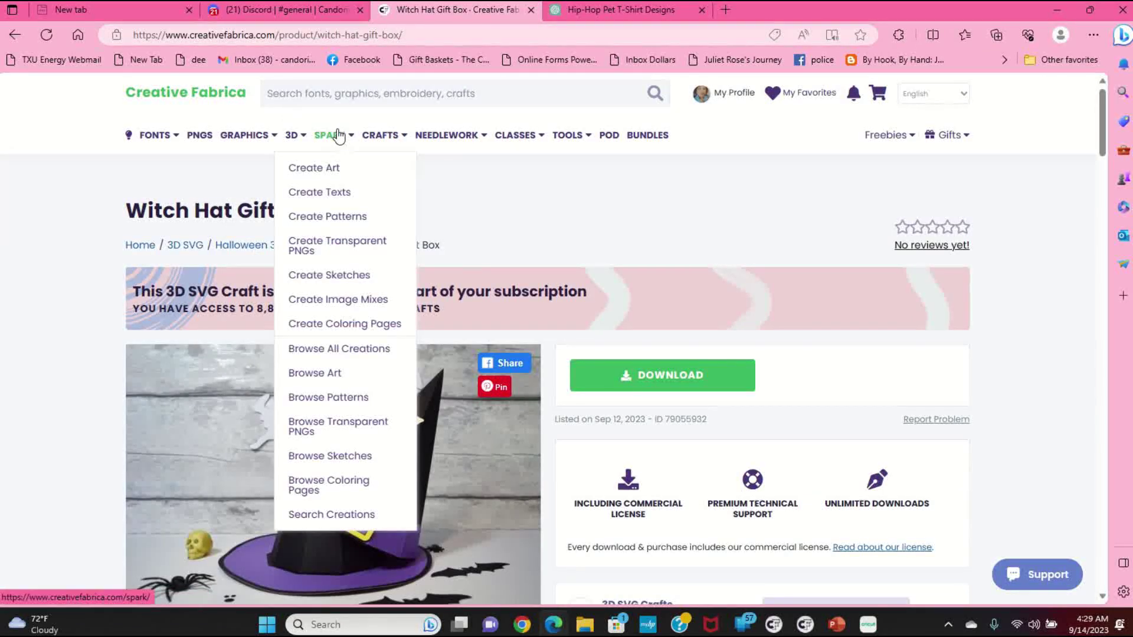
click(331, 139)
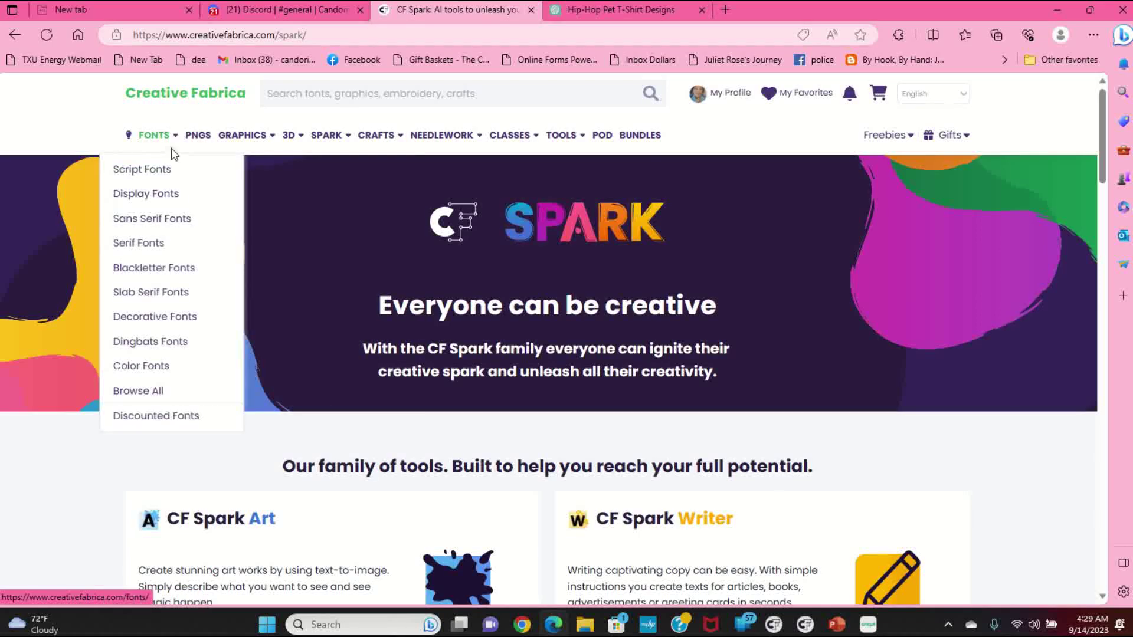
mouse_move(232, 133)
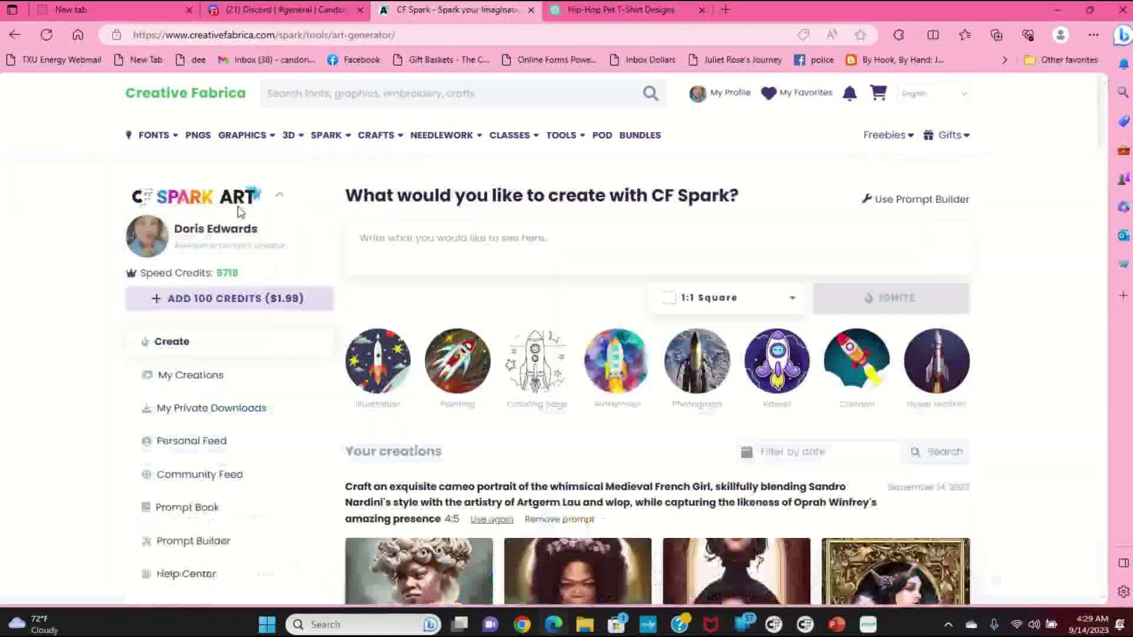
mouse_move(239, 206)
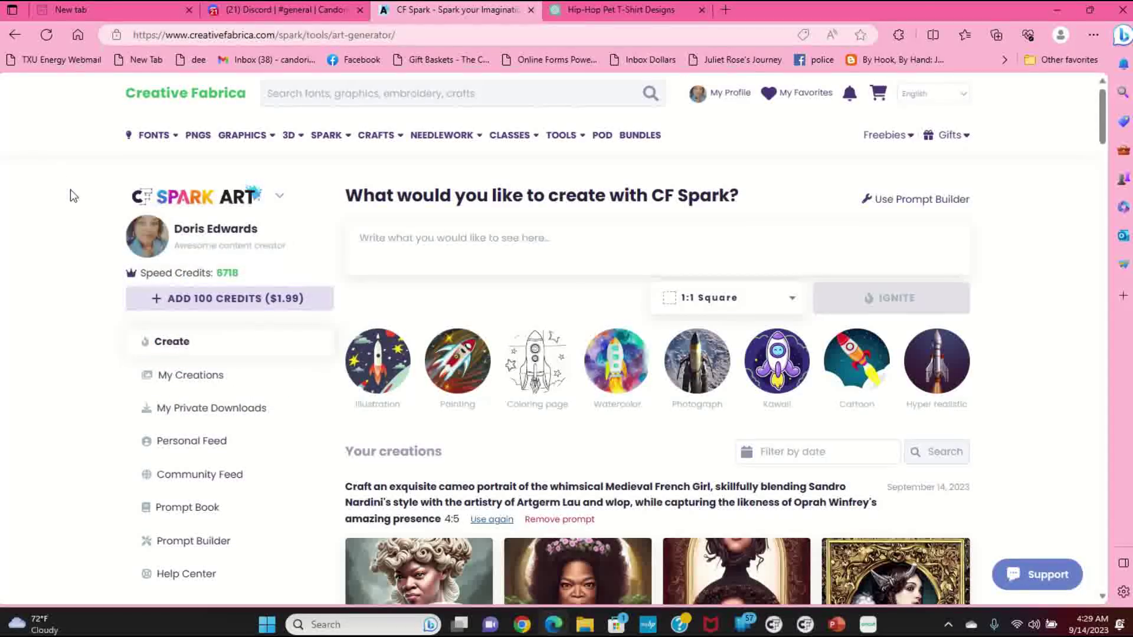
Open the creator's public profile from CF Spark Art and look over its header, work categories and first artworks.
click(143, 237)
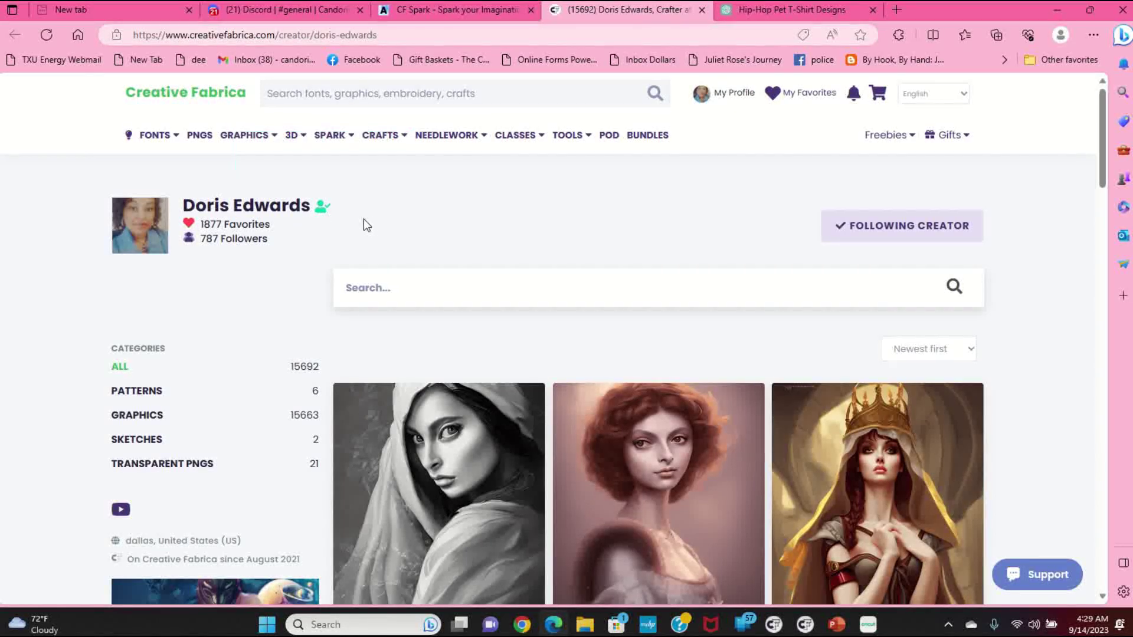
scroll(370, 213, down, 4)
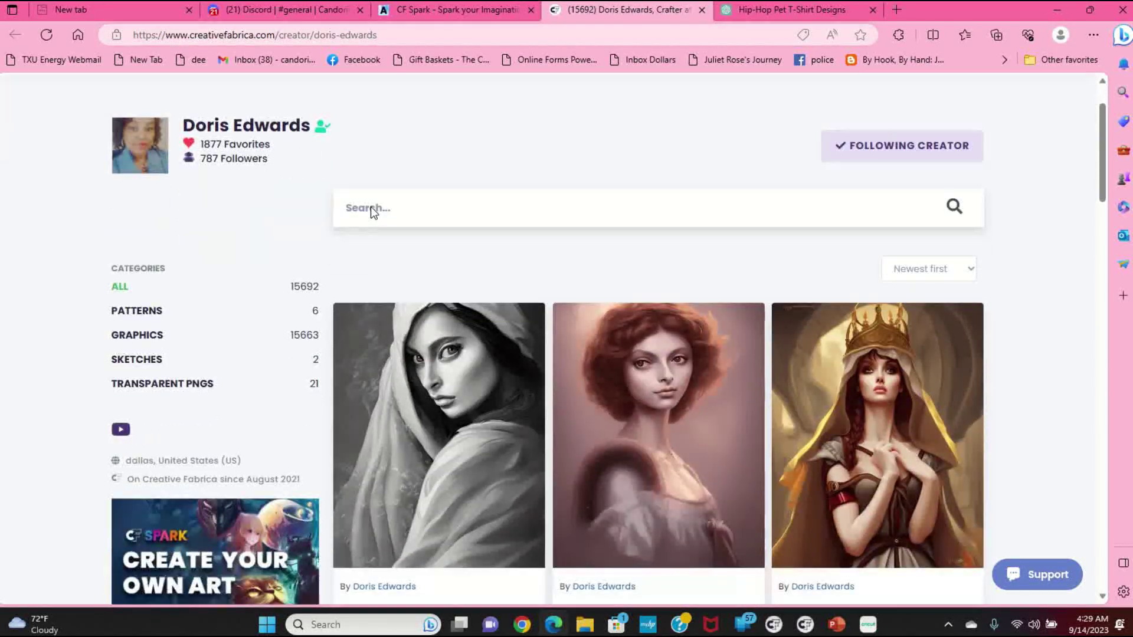
scroll(373, 210, down, 4)
scroll(366, 209, up, 8)
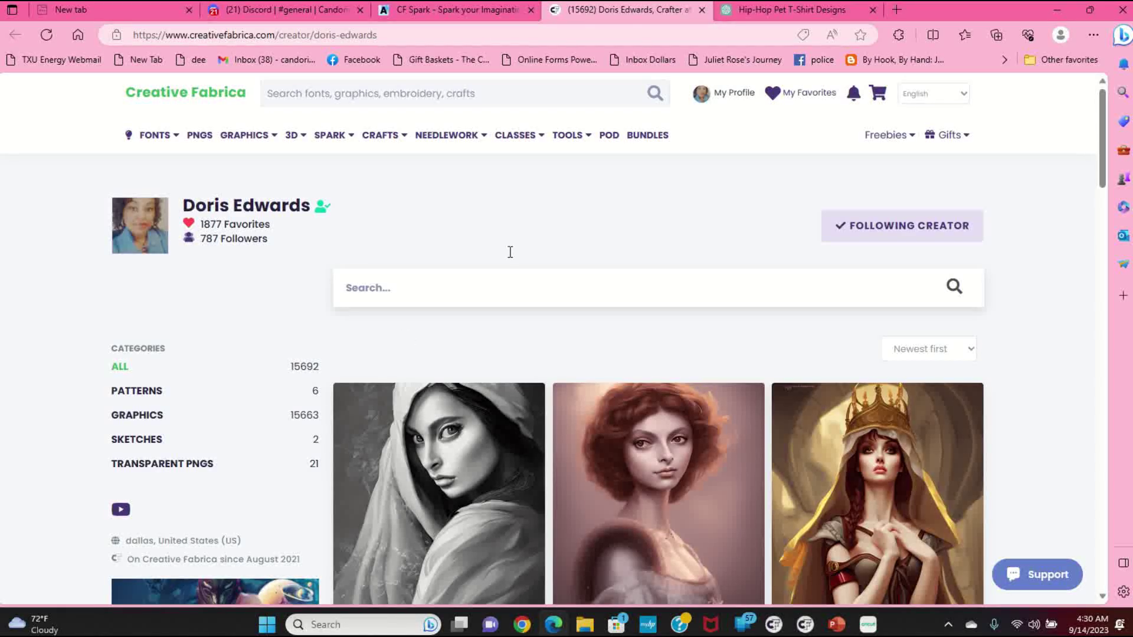
mouse_move(455, 174)
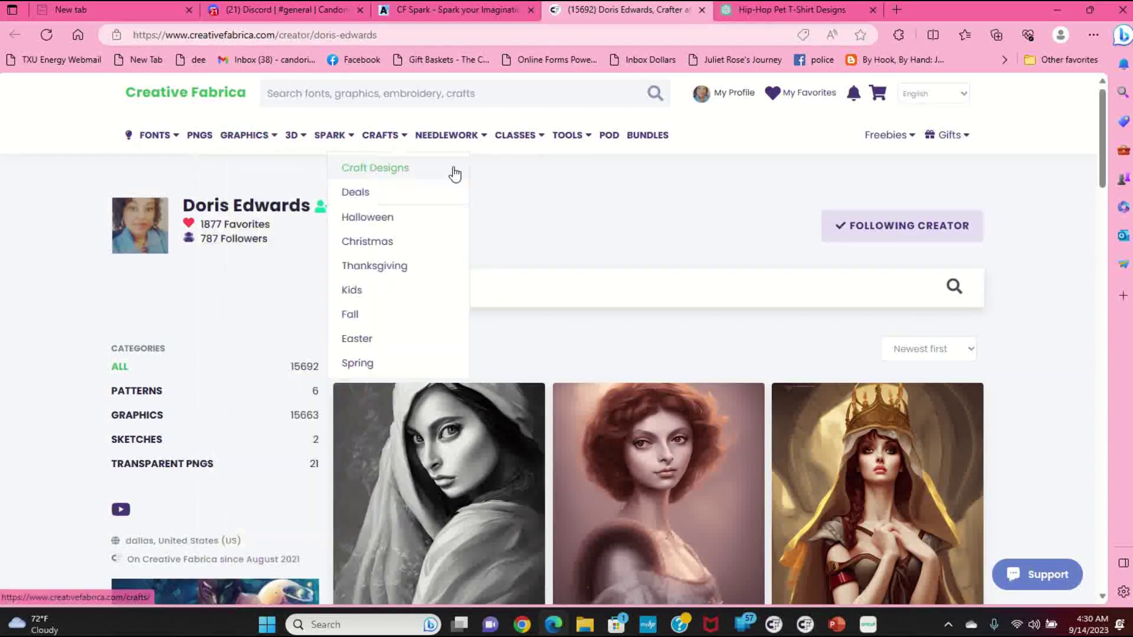
mouse_move(298, 137)
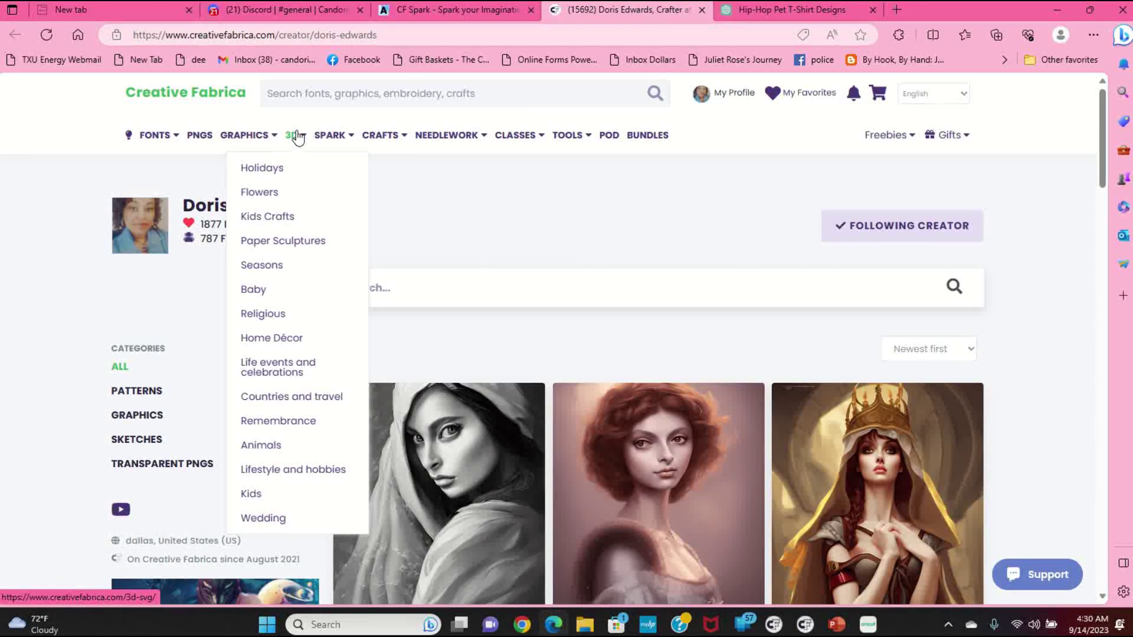
Browse the profile's gallery of published artworks, from the medieval portraits and hip-hop pets to the colorful braided-hair portraits, and return to its beginning.
scroll(498, 240, down, 5)
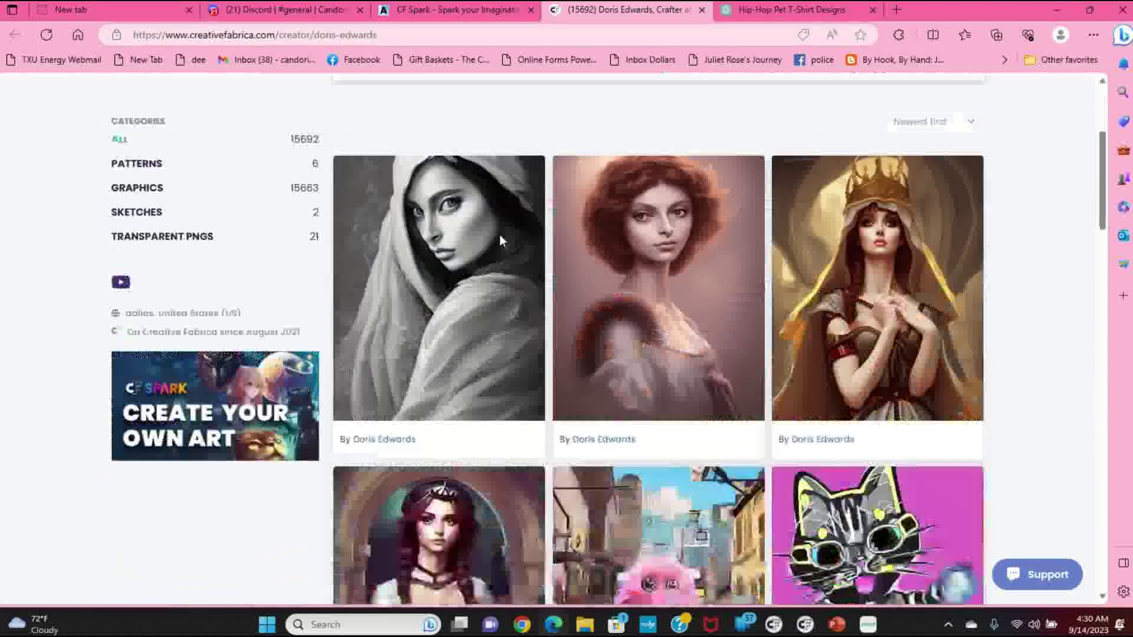
scroll(502, 243, down, 20)
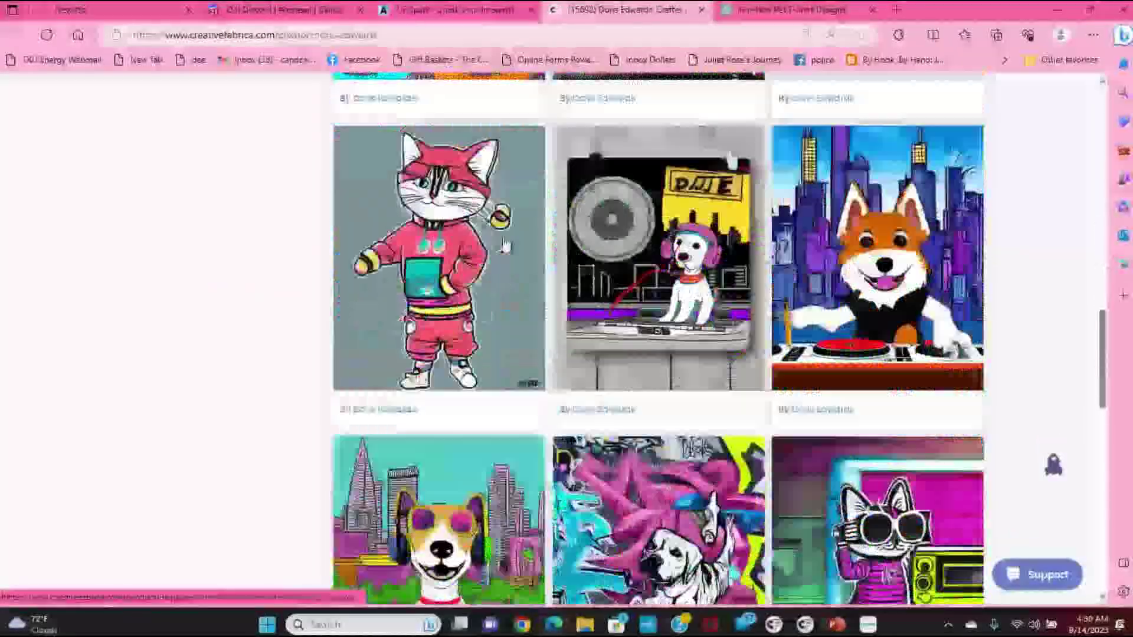
scroll(498, 259, down, 20)
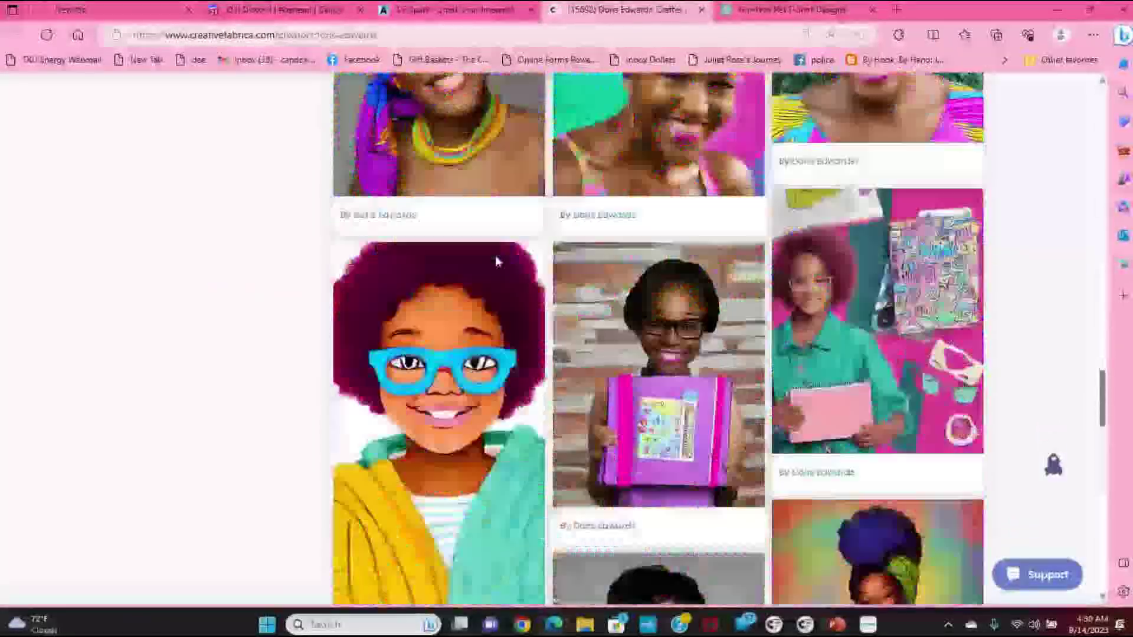
scroll(494, 260, down, 15)
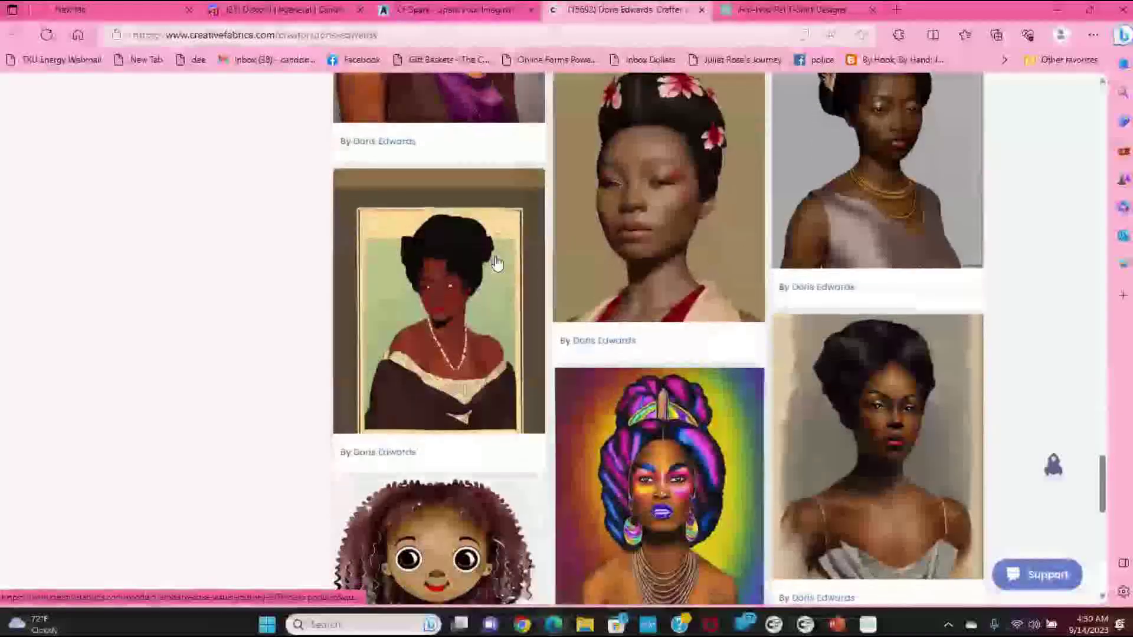
scroll(498, 262, down, 15)
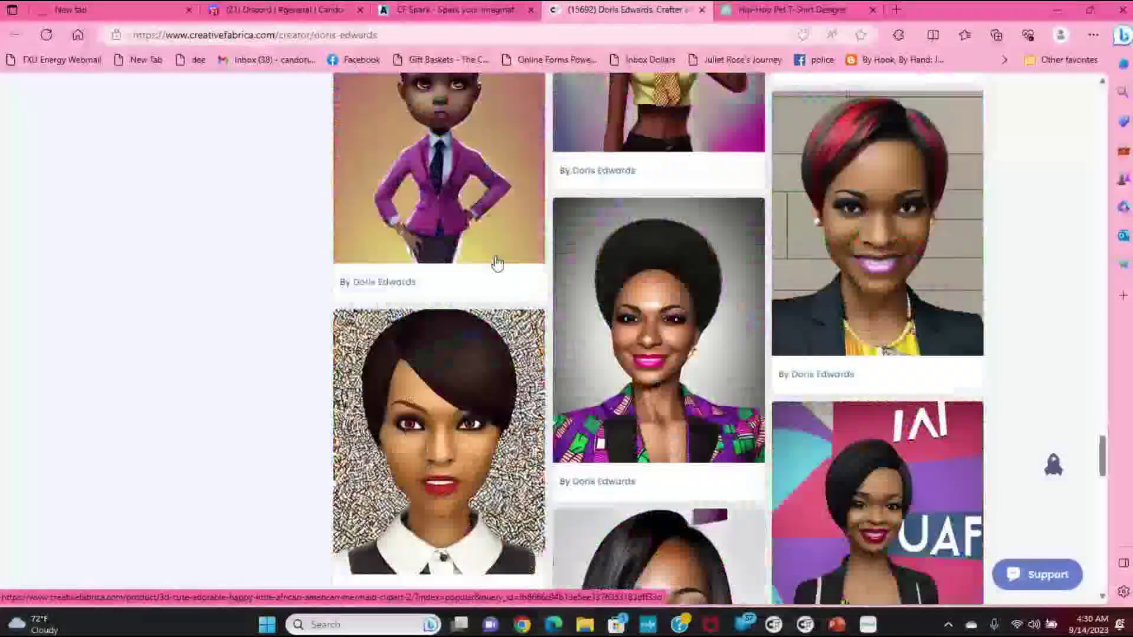
scroll(496, 262, down, 15)
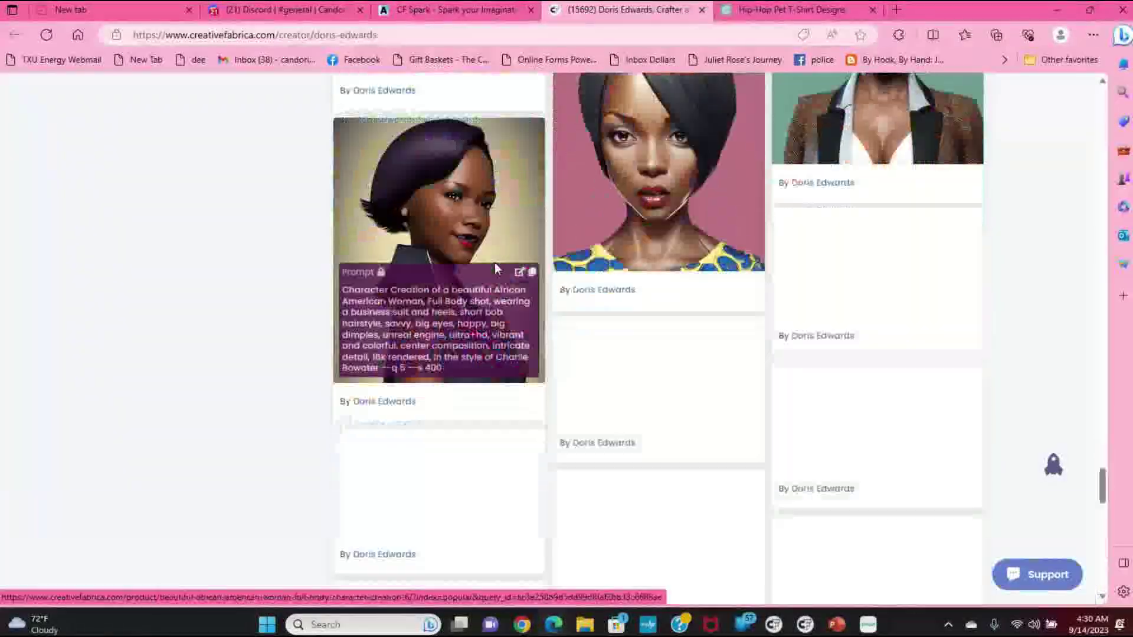
scroll(495, 263, down, 15)
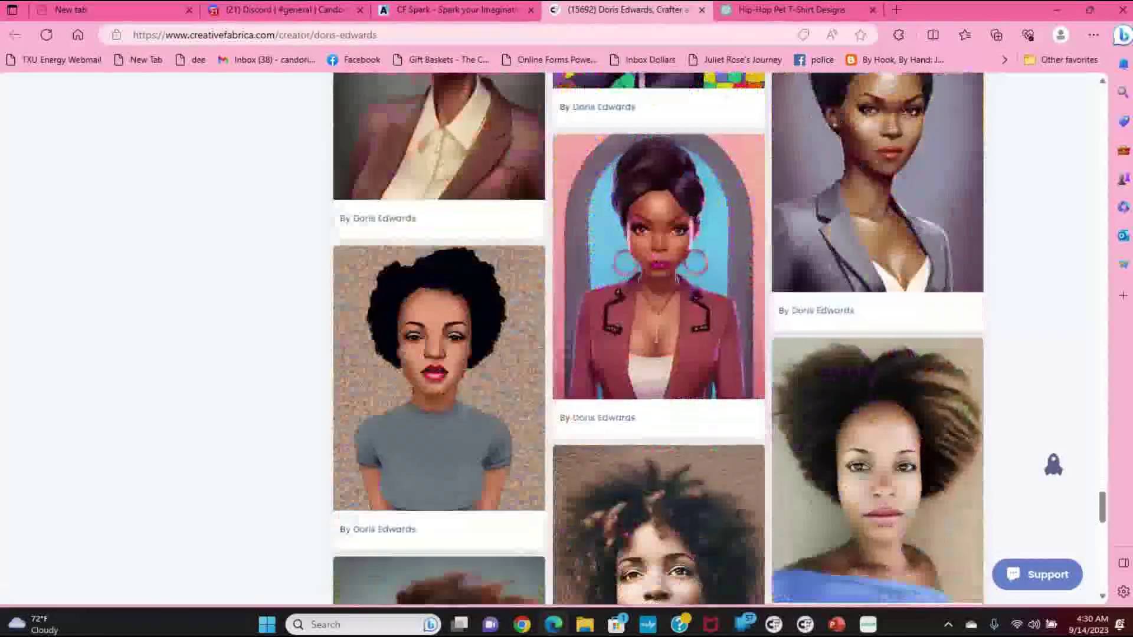
scroll(18, 291, down, 15)
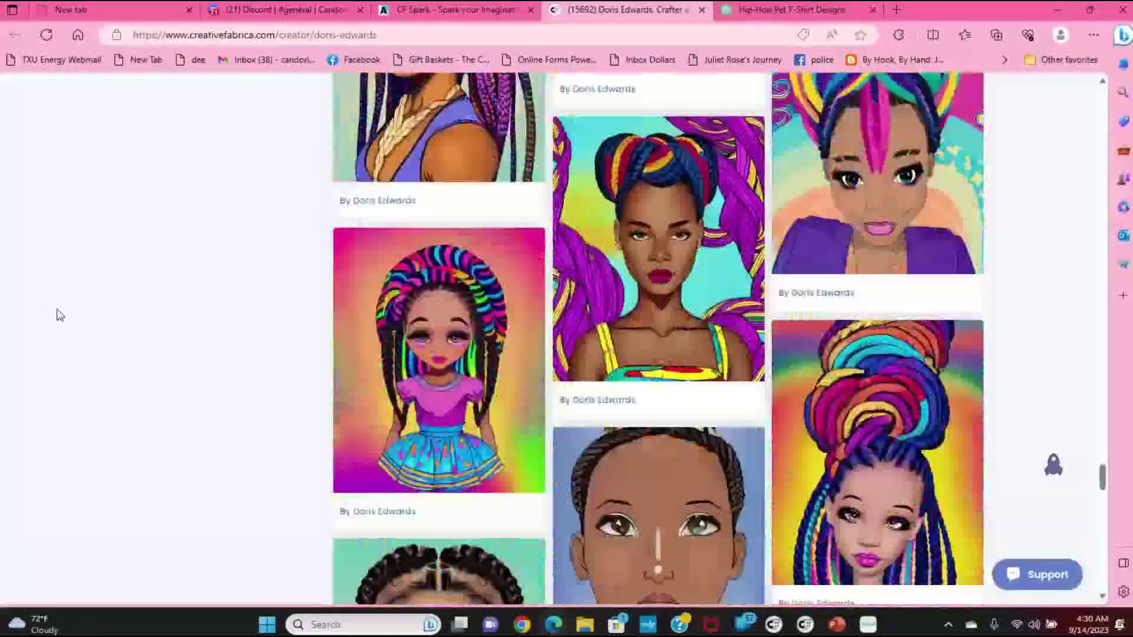
scroll(61, 317, down, 15)
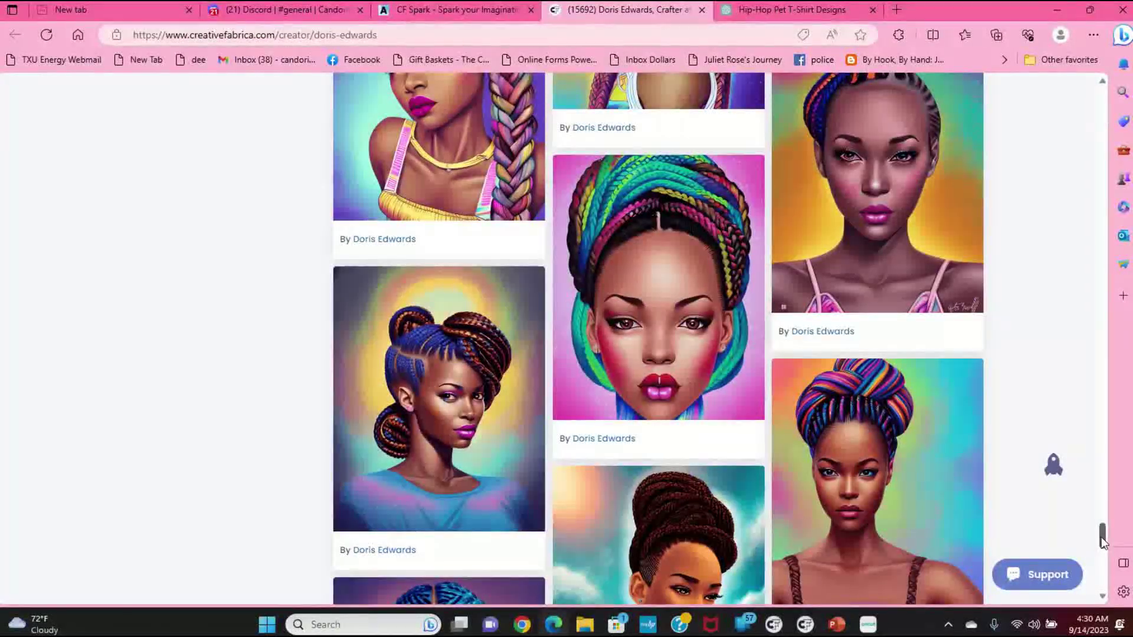
drag(1102, 540, 1104, 89)
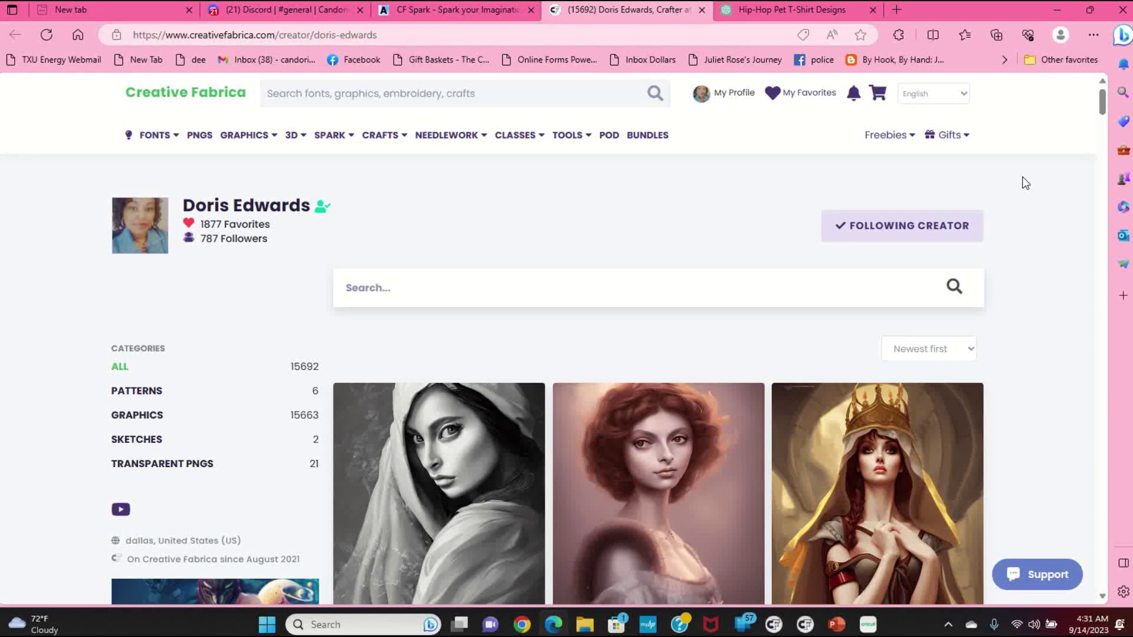
Switch to the Hip-Hop Pet T-Shirt Designs chat in ChatGPT and review its prompts from the Oprah Winfrey list back to the hip-hop cats and dogs.
click(789, 12)
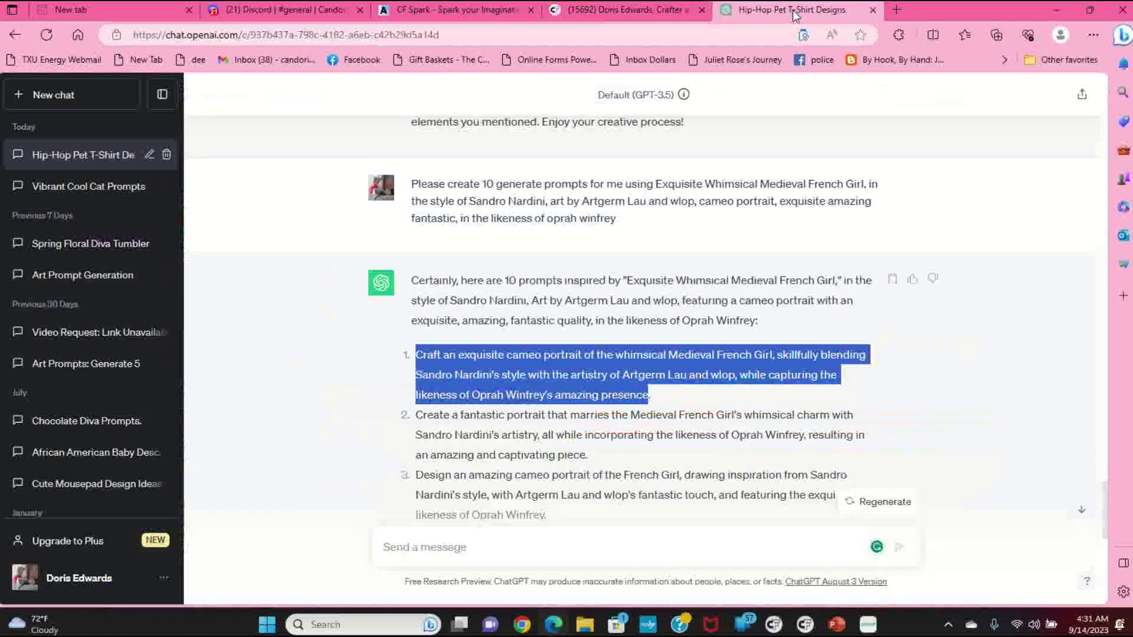
click(932, 221)
scroll(935, 229, down, 1)
scroll(931, 225, down, 9)
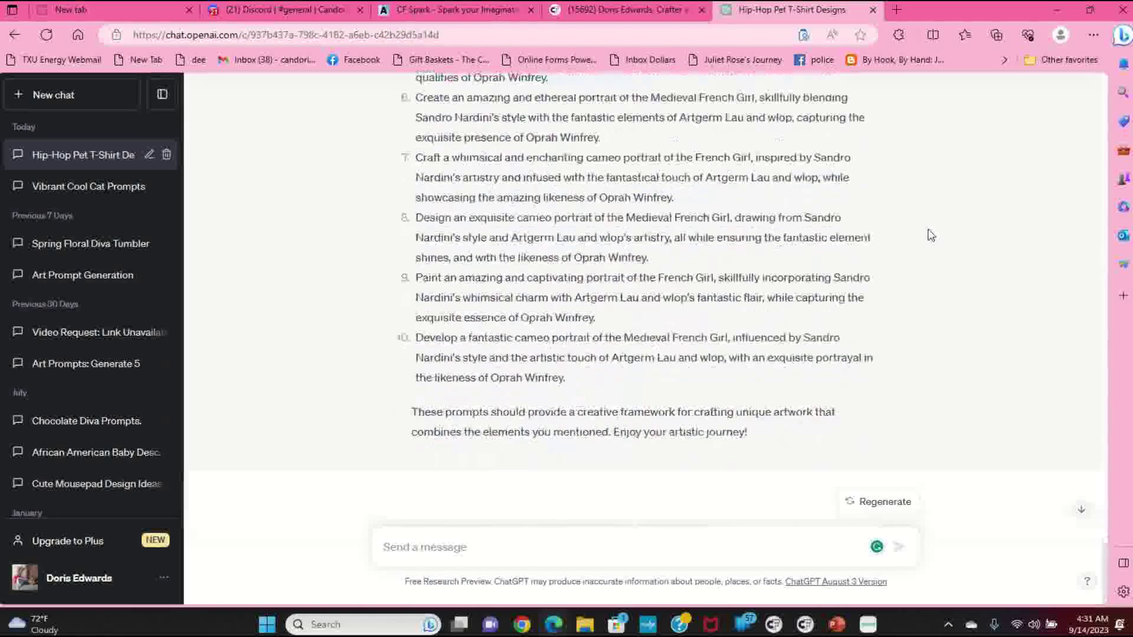
scroll(920, 219, up, 5)
scroll(919, 223, up, 2)
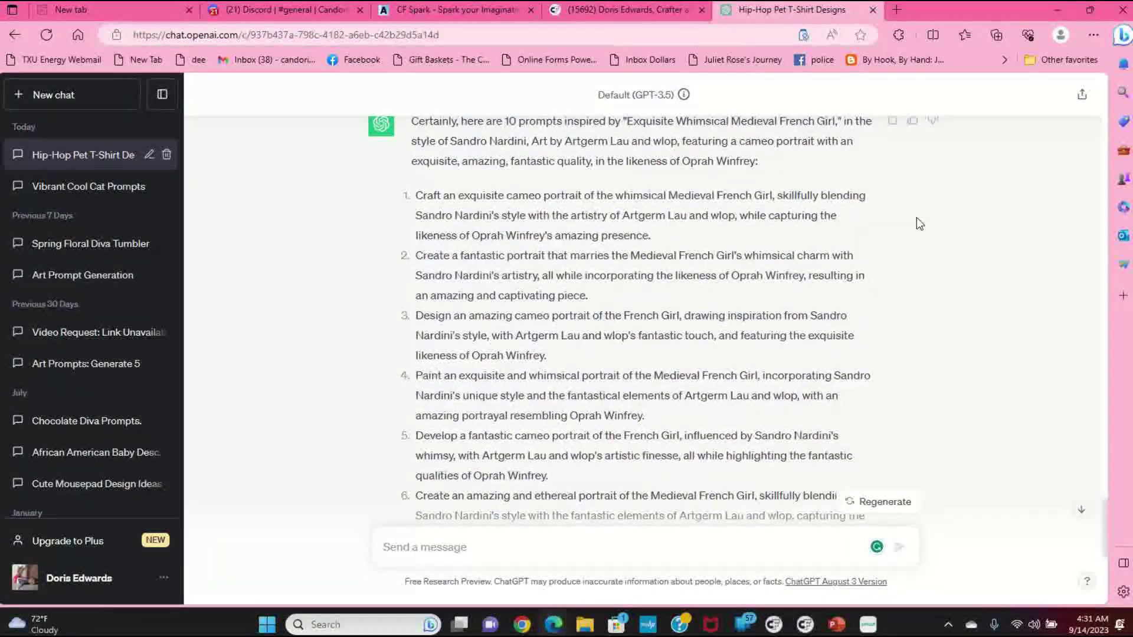
scroll(614, 363, up, 7)
scroll(613, 363, up, 12)
scroll(566, 271, up, 9)
scroll(565, 271, up, 5)
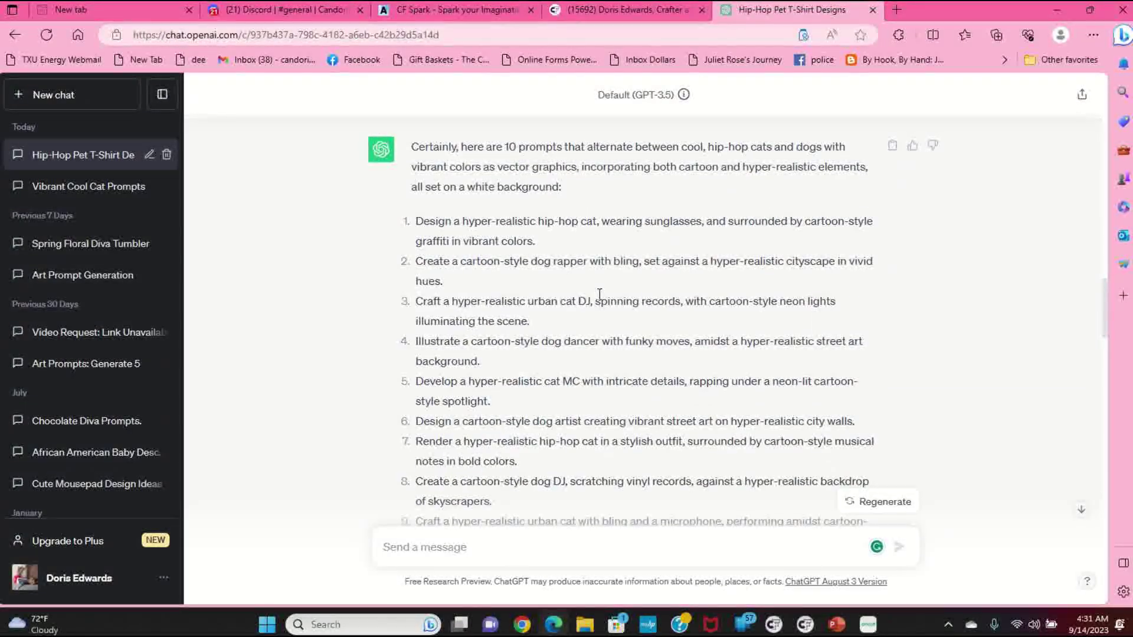
Reread the chat's prompt lists from the hip-hop pets through the final medieval French girl prompt, then return to the hip-hop list.
scroll(600, 294, down, 8)
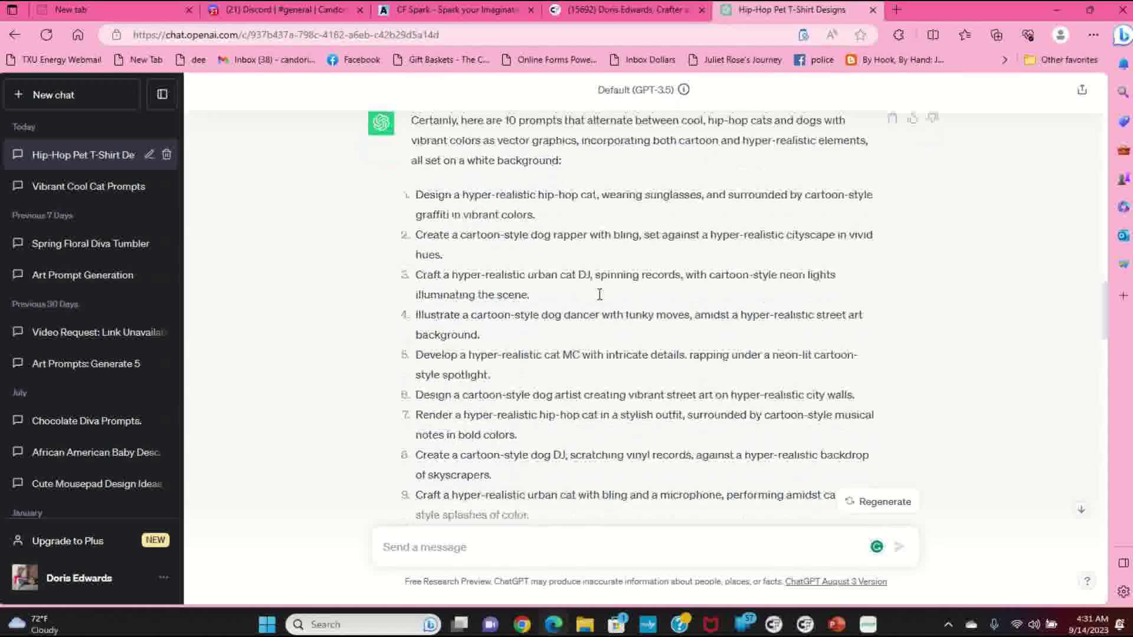
scroll(600, 295, down, 15)
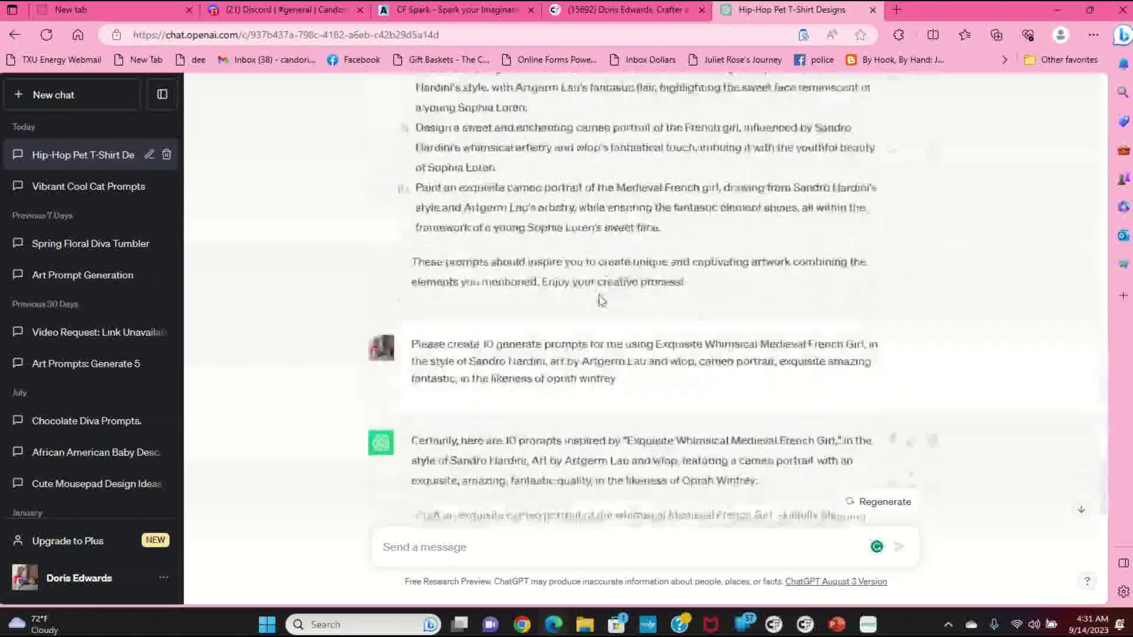
scroll(600, 298, down, 4)
scroll(600, 295, down, 4)
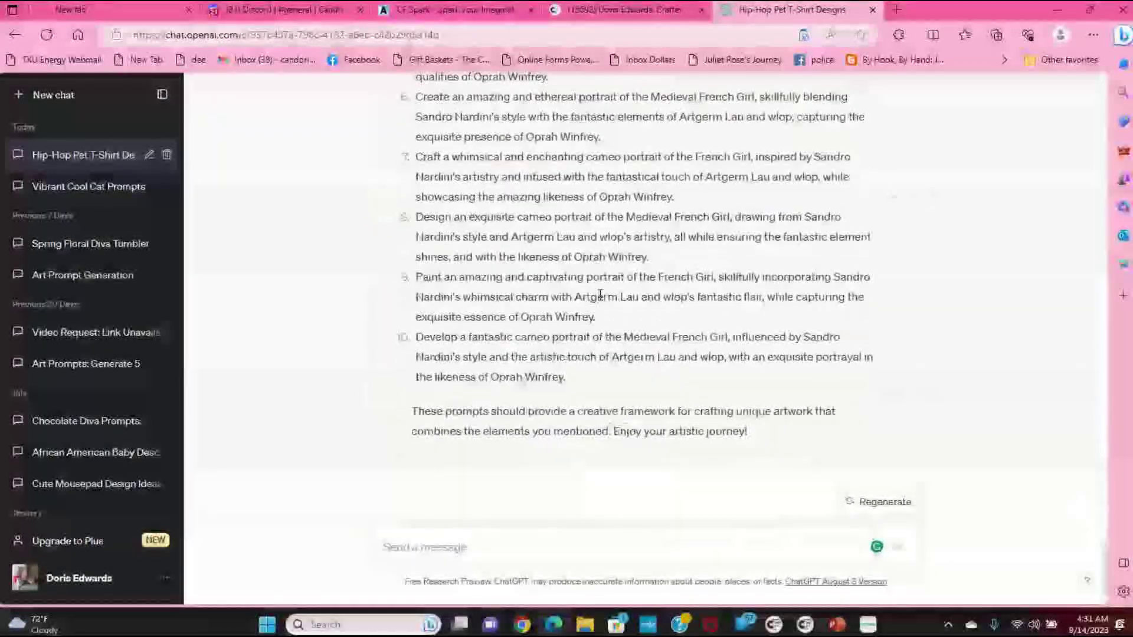
scroll(599, 293, up, 1)
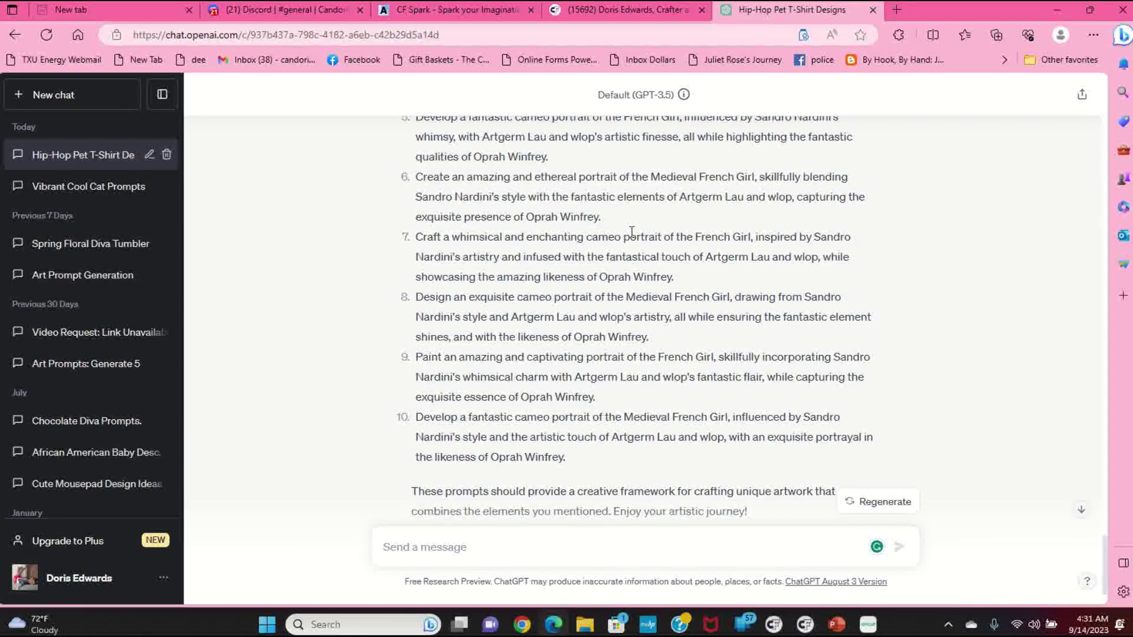
scroll(556, 315, up, 2)
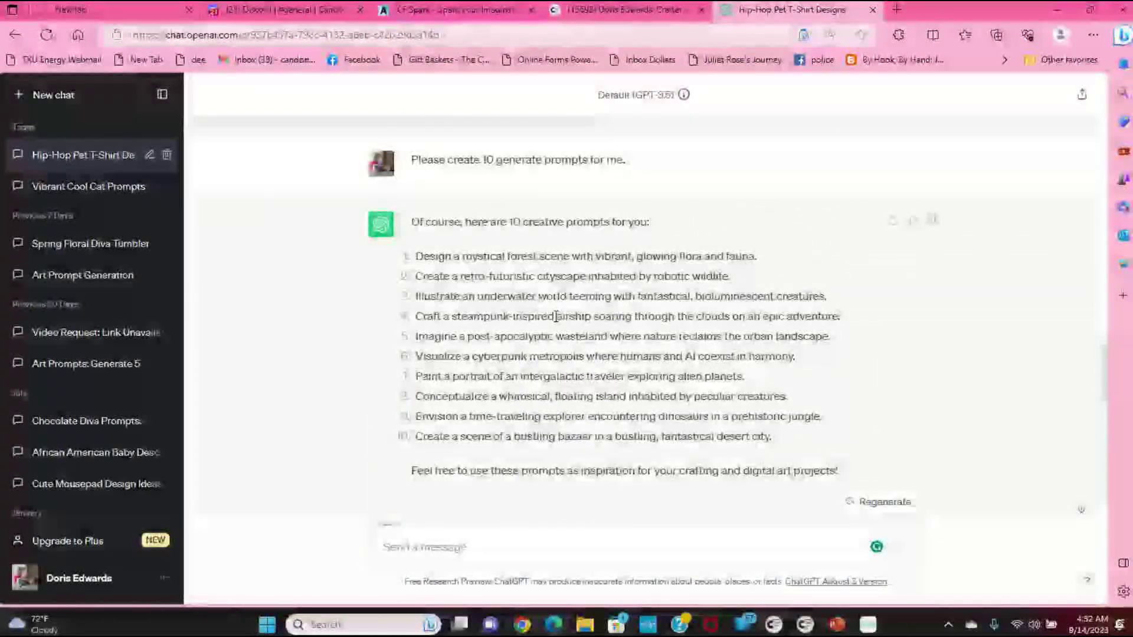
scroll(556, 317, up, 10)
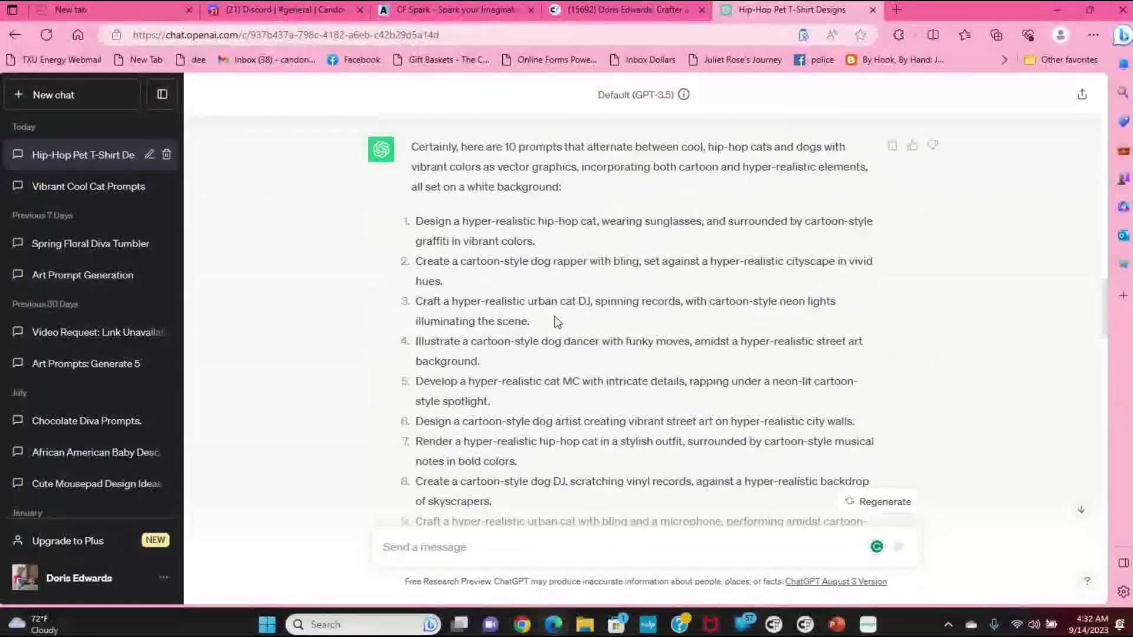